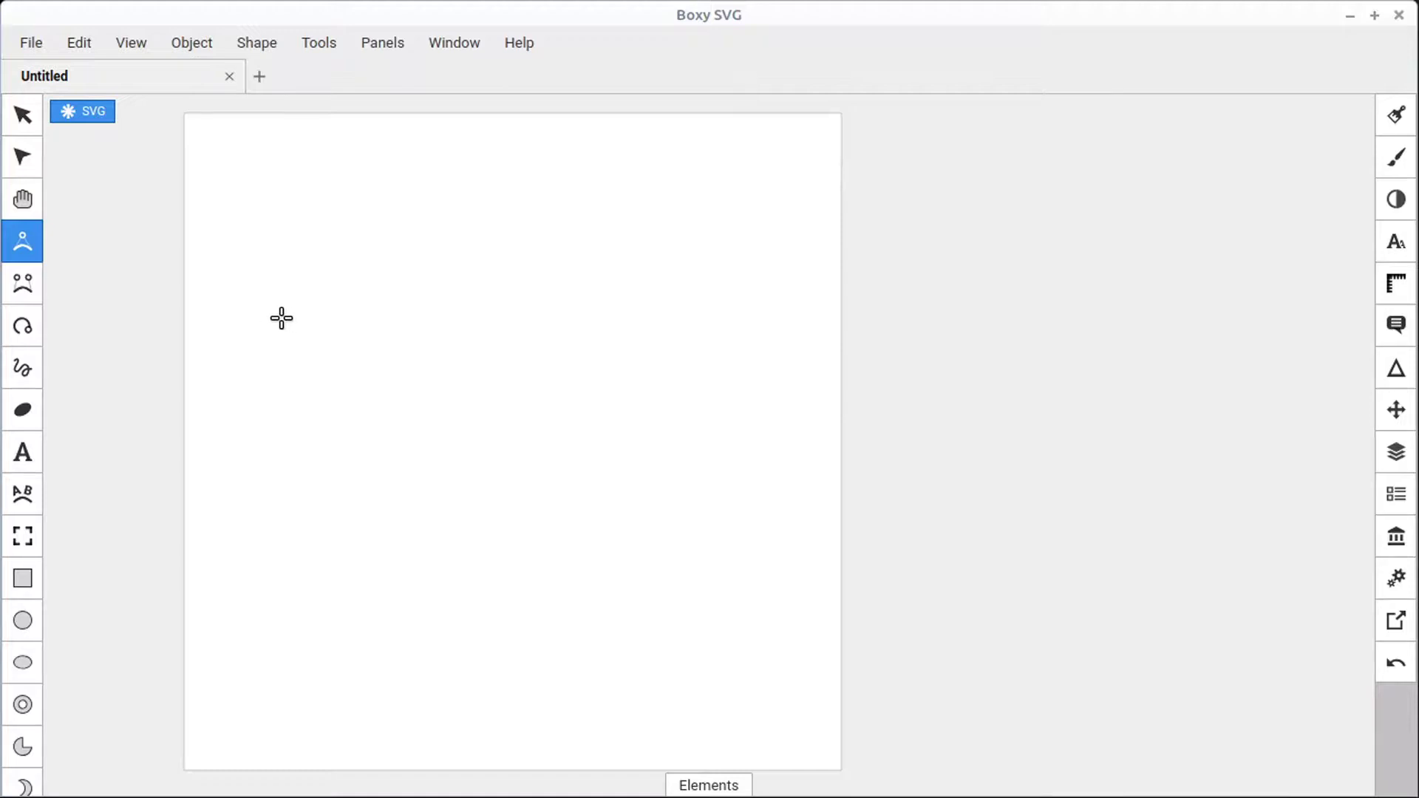
Step: Draw a closed six-corner polygon with straight edges using the Quad Bezier tool and delete it
{"action": "left_click_drag", "start_coordinate": [273, 309], "coordinate": [504, 480]}
{"action": "left_click", "coordinate": [503, 480]}
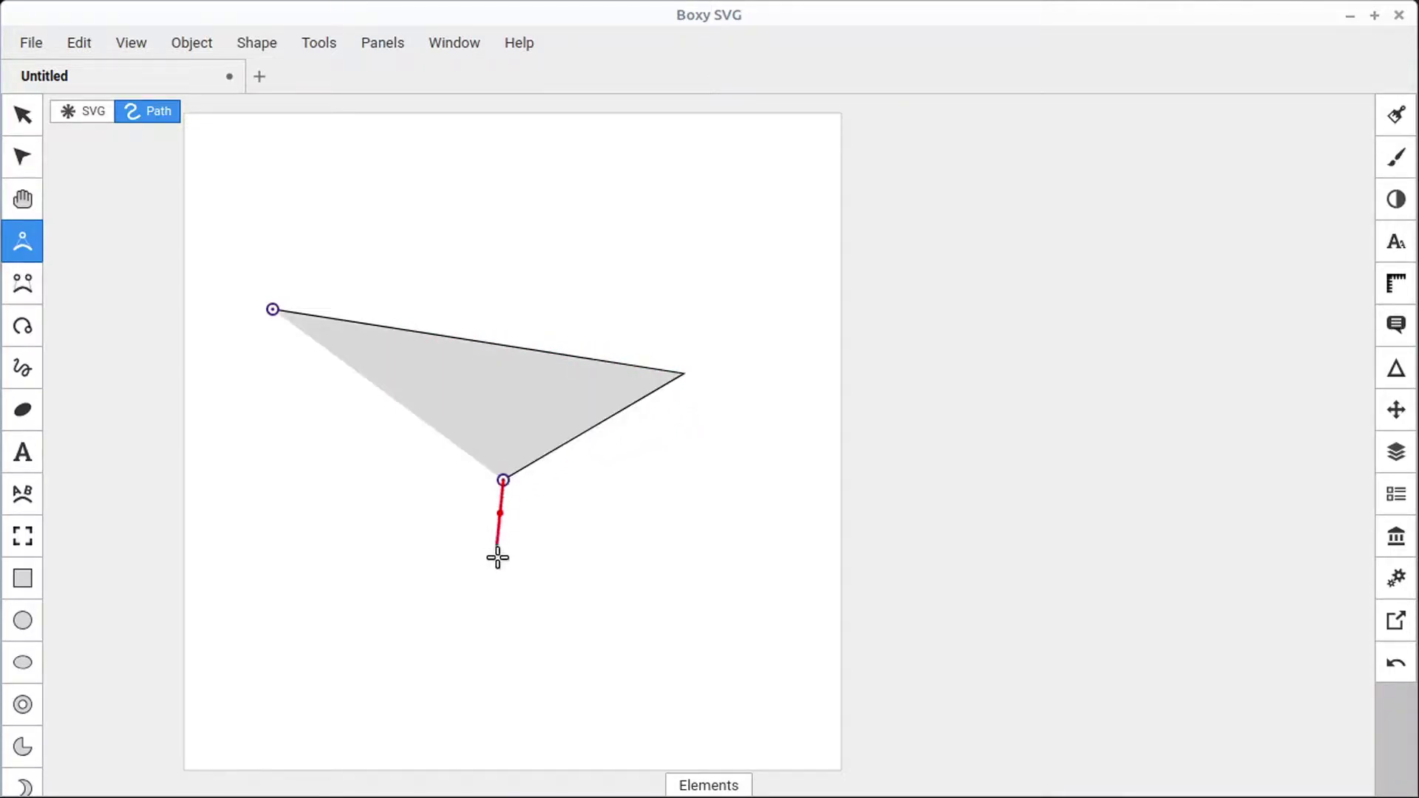
{"action": "left_click", "coordinate": [526, 628]}
{"action": "left_click", "coordinate": [373, 625]}
{"action": "left_click", "coordinate": [258, 496]}
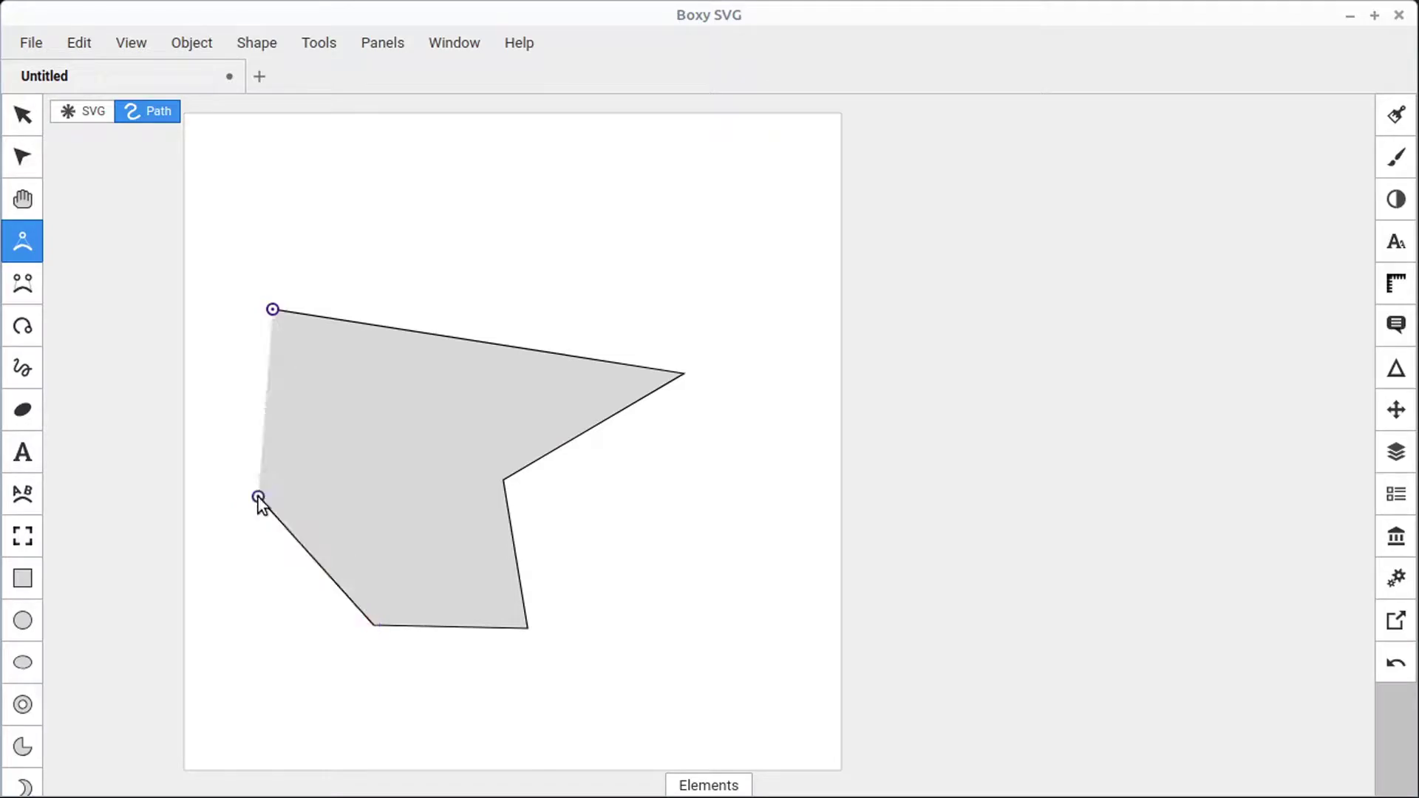
{"action": "left_click", "coordinate": [273, 309]}
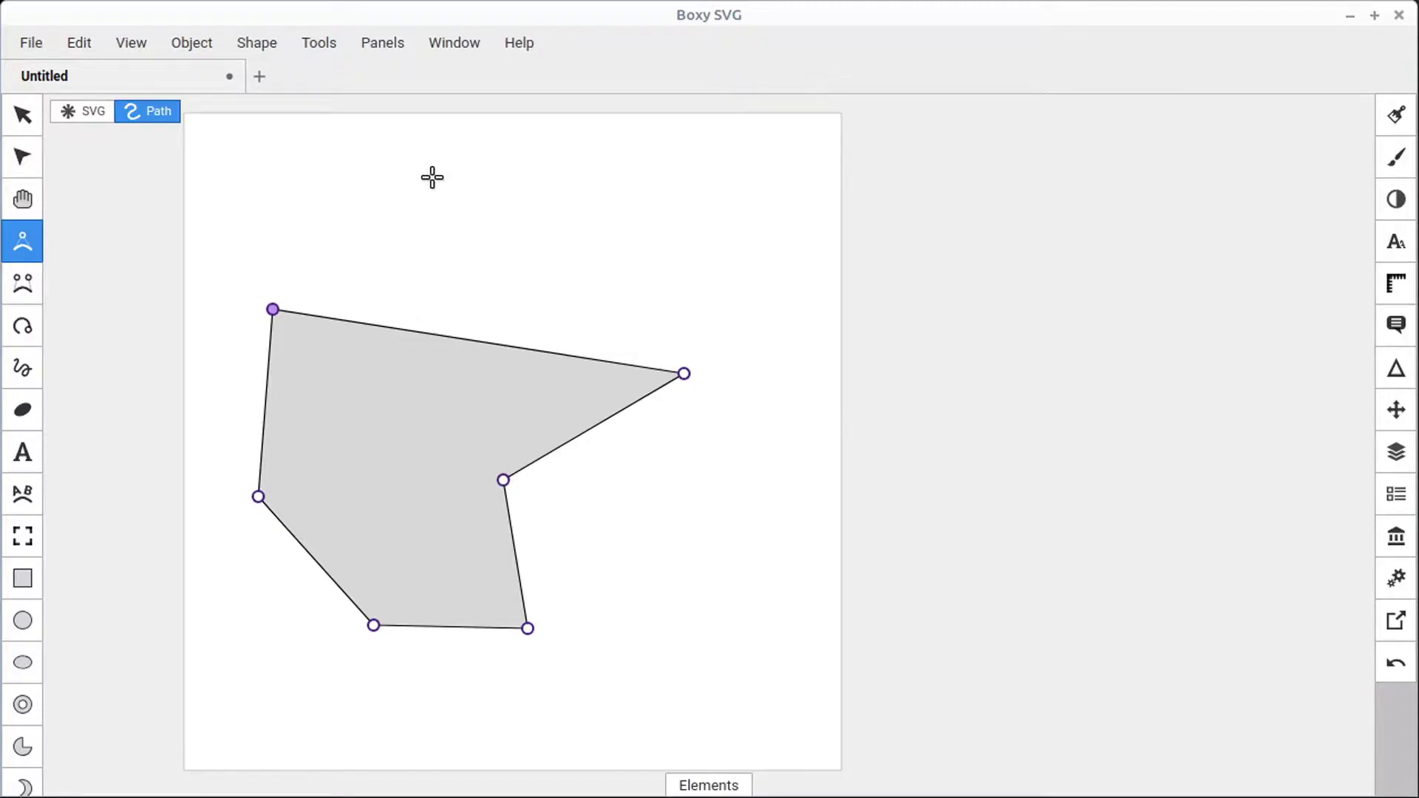
{"action": "left_click", "coordinate": [21, 115]}
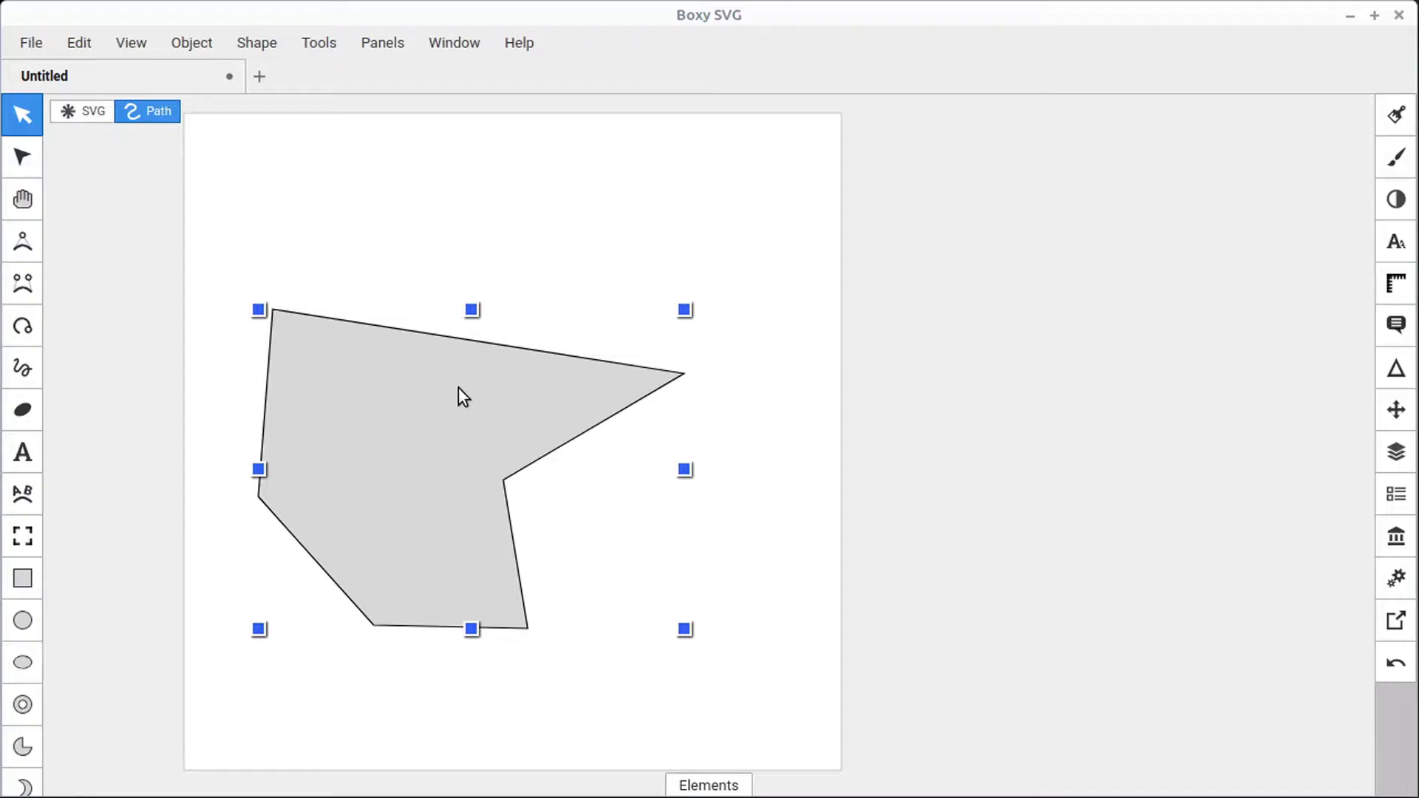
{"action": "key", "text": "Delete"}
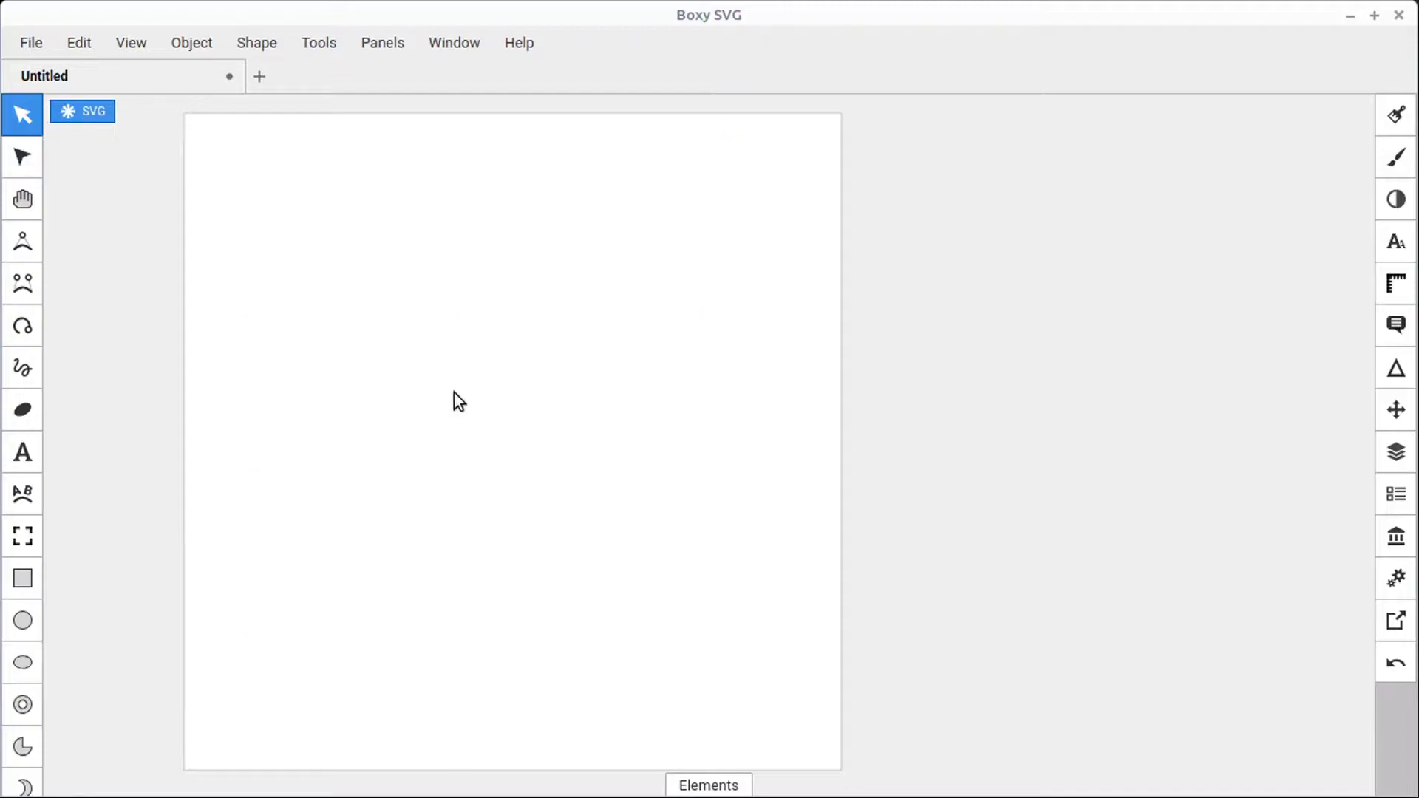
Step: Draw an arched two-point curve across the upper canvas with the Quad Bezier tool and finish it as an open path
{"action": "left_click", "coordinate": [23, 243]}
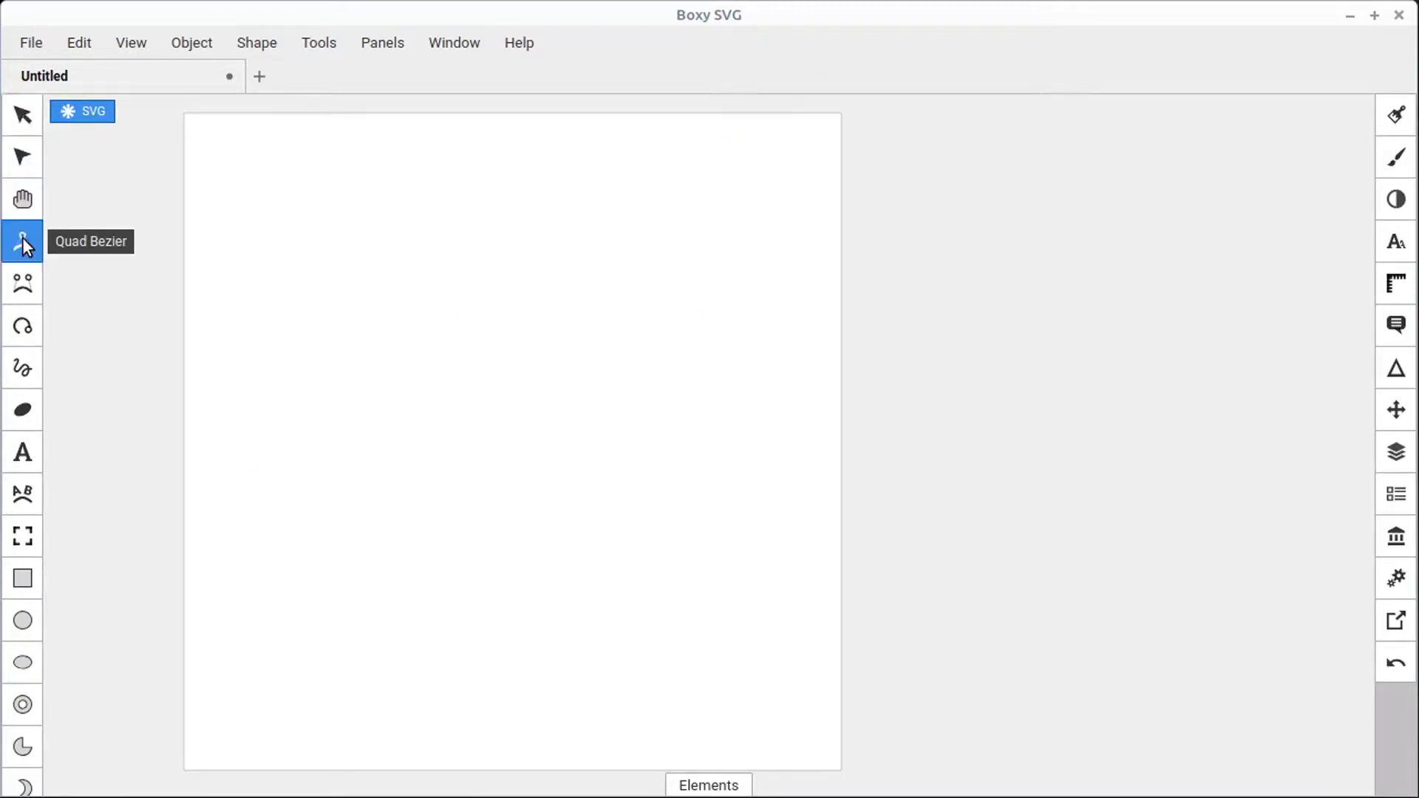
{"action": "left_click", "coordinate": [331, 341]}
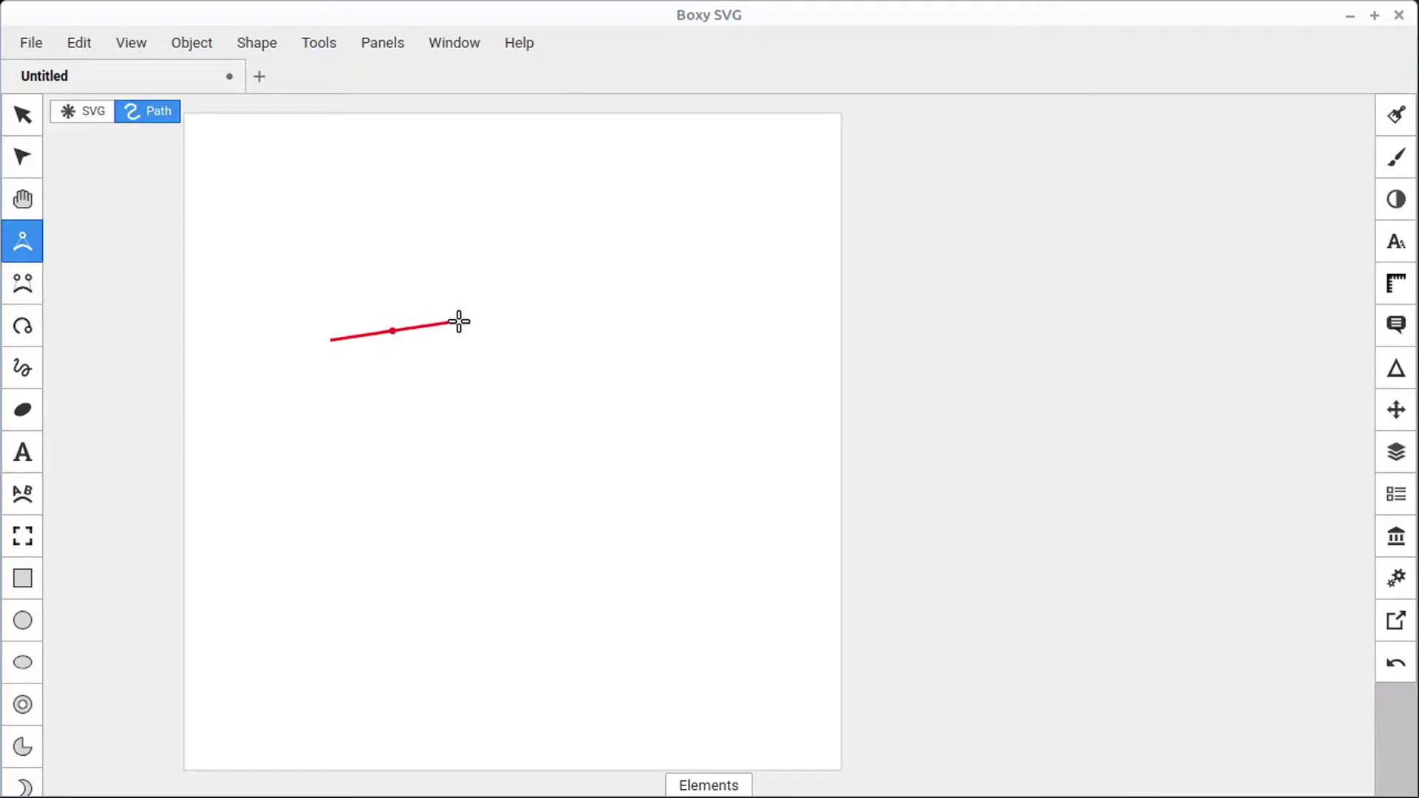
{"action": "left_click", "coordinate": [619, 307]}
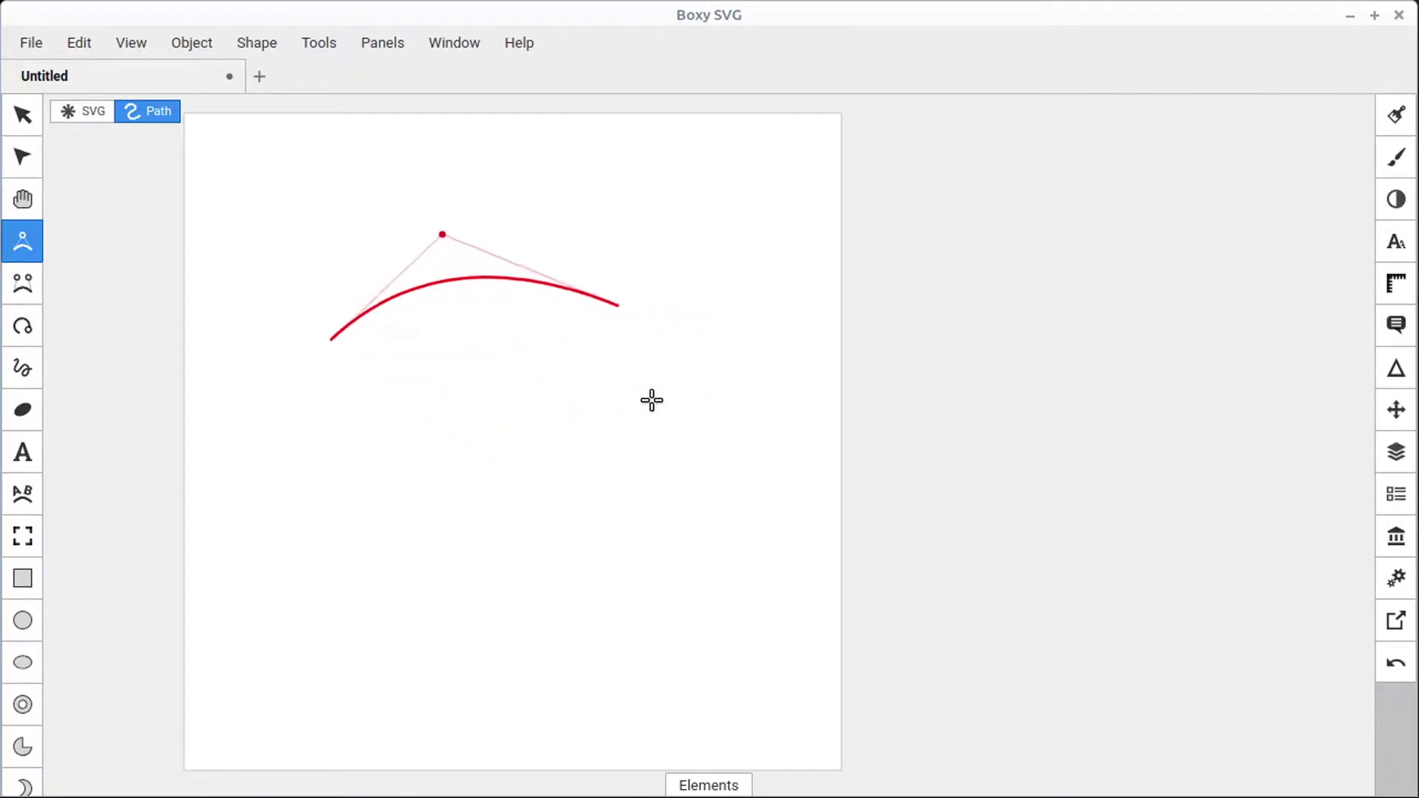
{"action": "left_click", "coordinate": [636, 475]}
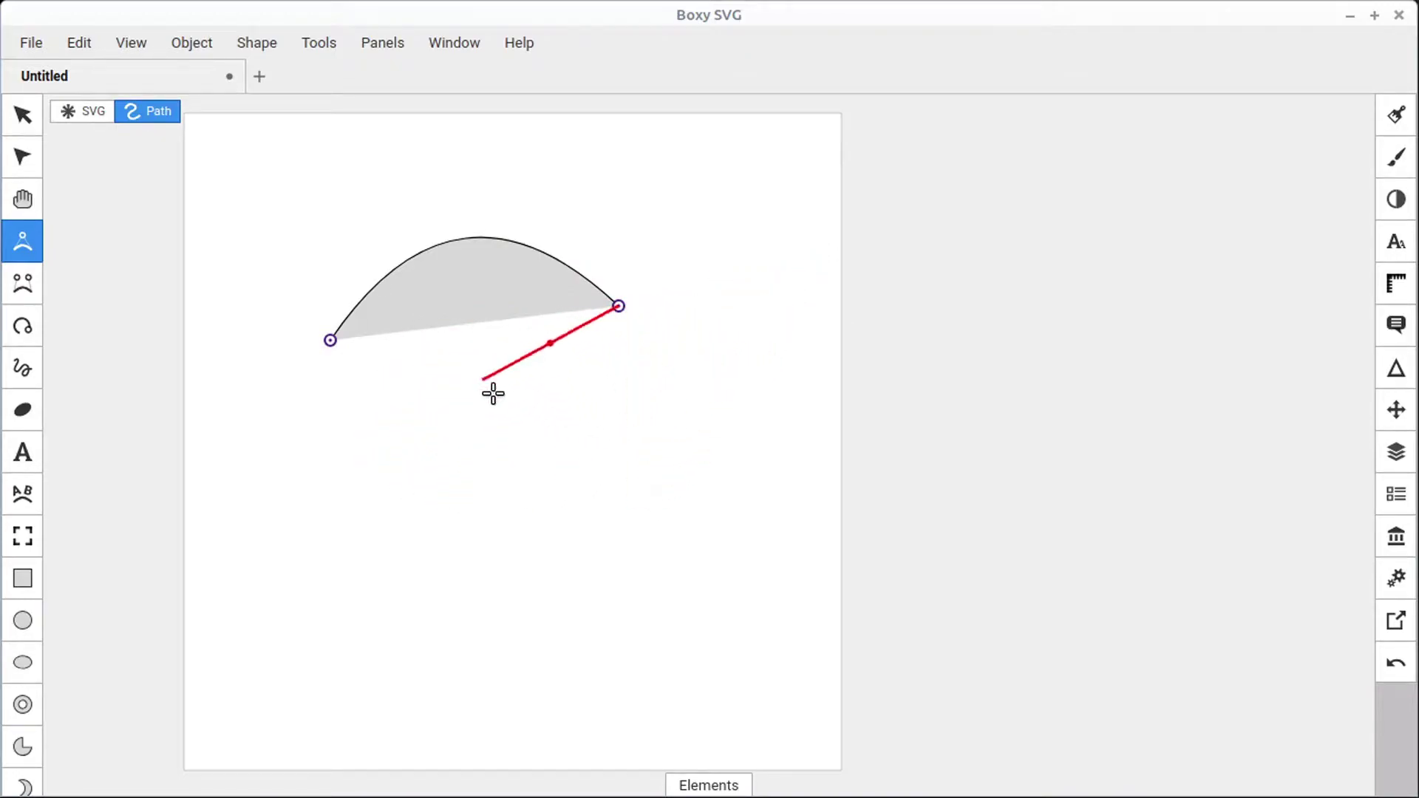
{"action": "left_click_drag", "start_coordinate": [468, 445], "coordinate": [528, 441]}
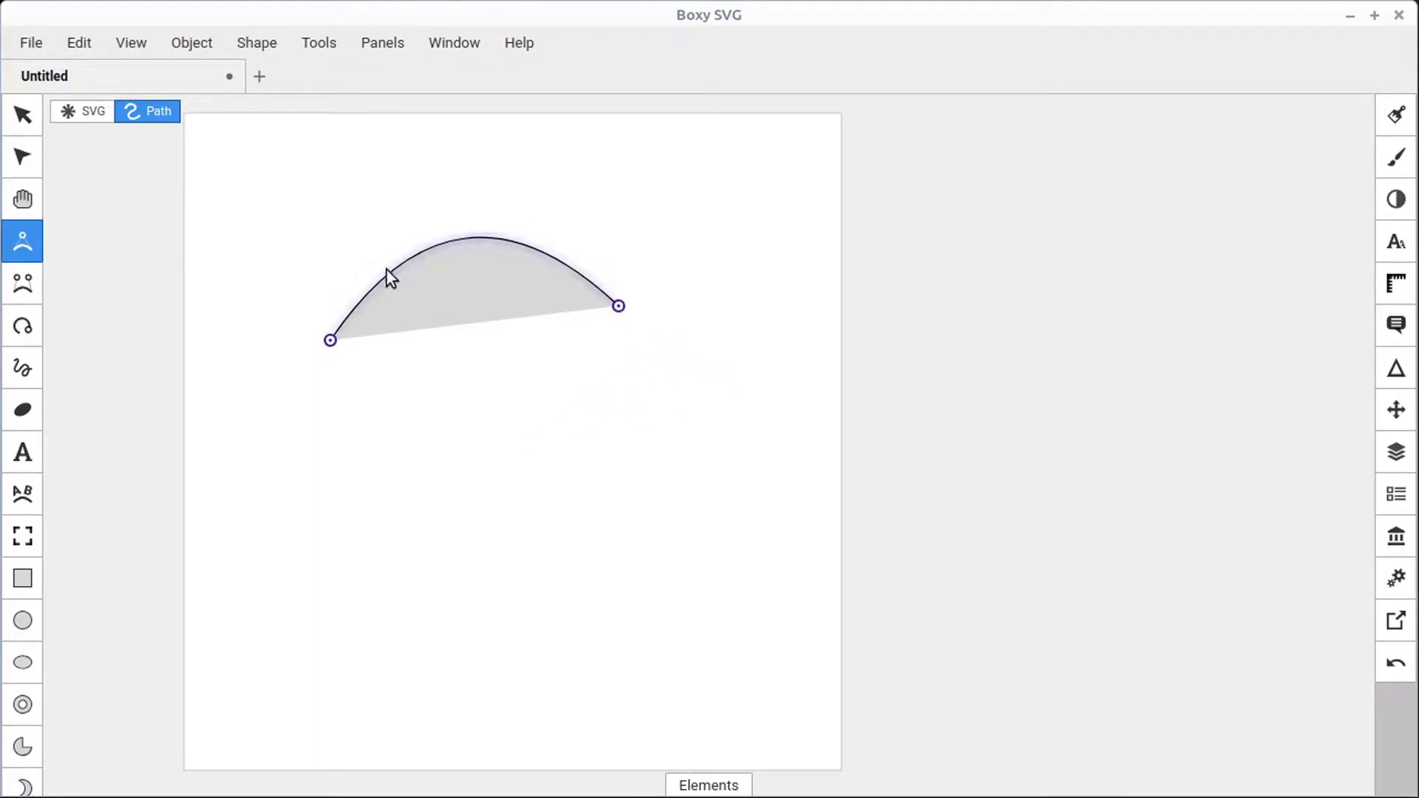
Step: Reshape the arched curve by adjusting the control handles at both endpoints and bending the segment
{"action": "left_click", "coordinate": [331, 340]}
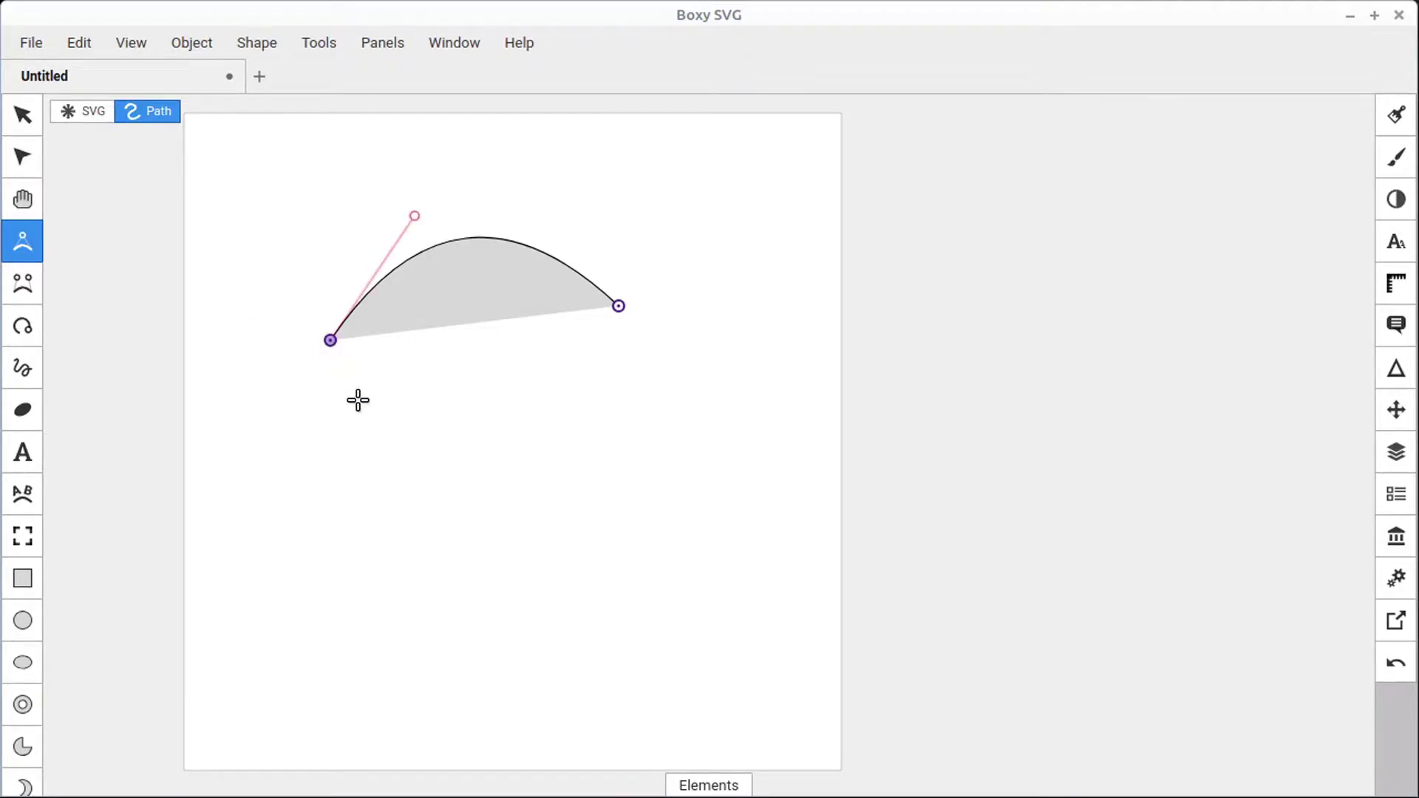
{"action": "left_click_drag", "start_coordinate": [412, 218], "coordinate": [286, 172]}
{"action": "left_click", "coordinate": [618, 306]}
{"action": "left_click_drag", "start_coordinate": [513, 209], "coordinate": [560, 198]}
{"action": "left_click_drag", "start_coordinate": [424, 231], "coordinate": [504, 256]}
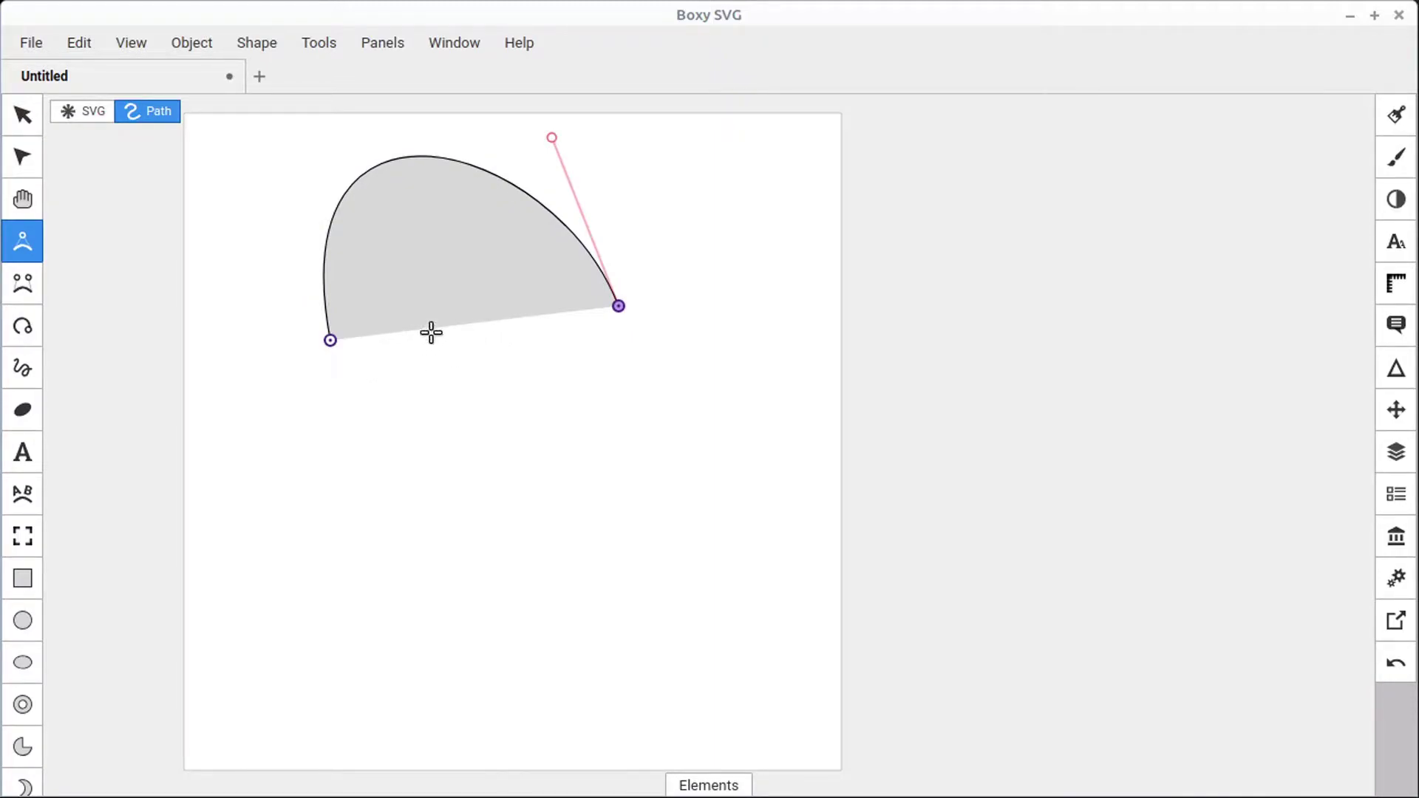
Step: Remove the arched curve's fill and bend its segment toward the right endpoint
{"action": "left_click", "coordinate": [1396, 116]}
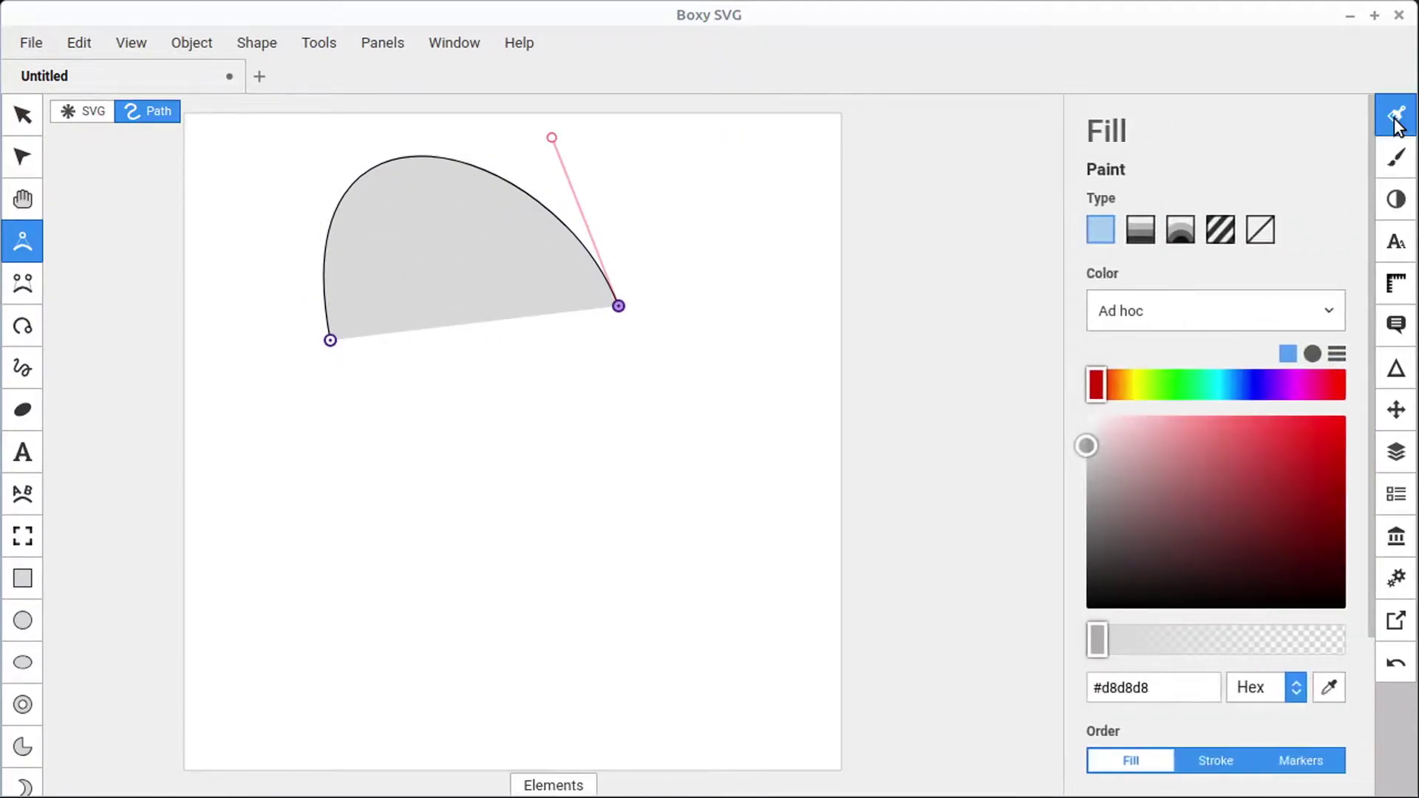
{"action": "left_click", "coordinate": [1258, 233]}
{"action": "left_click_drag", "start_coordinate": [424, 160], "coordinate": [511, 224]}
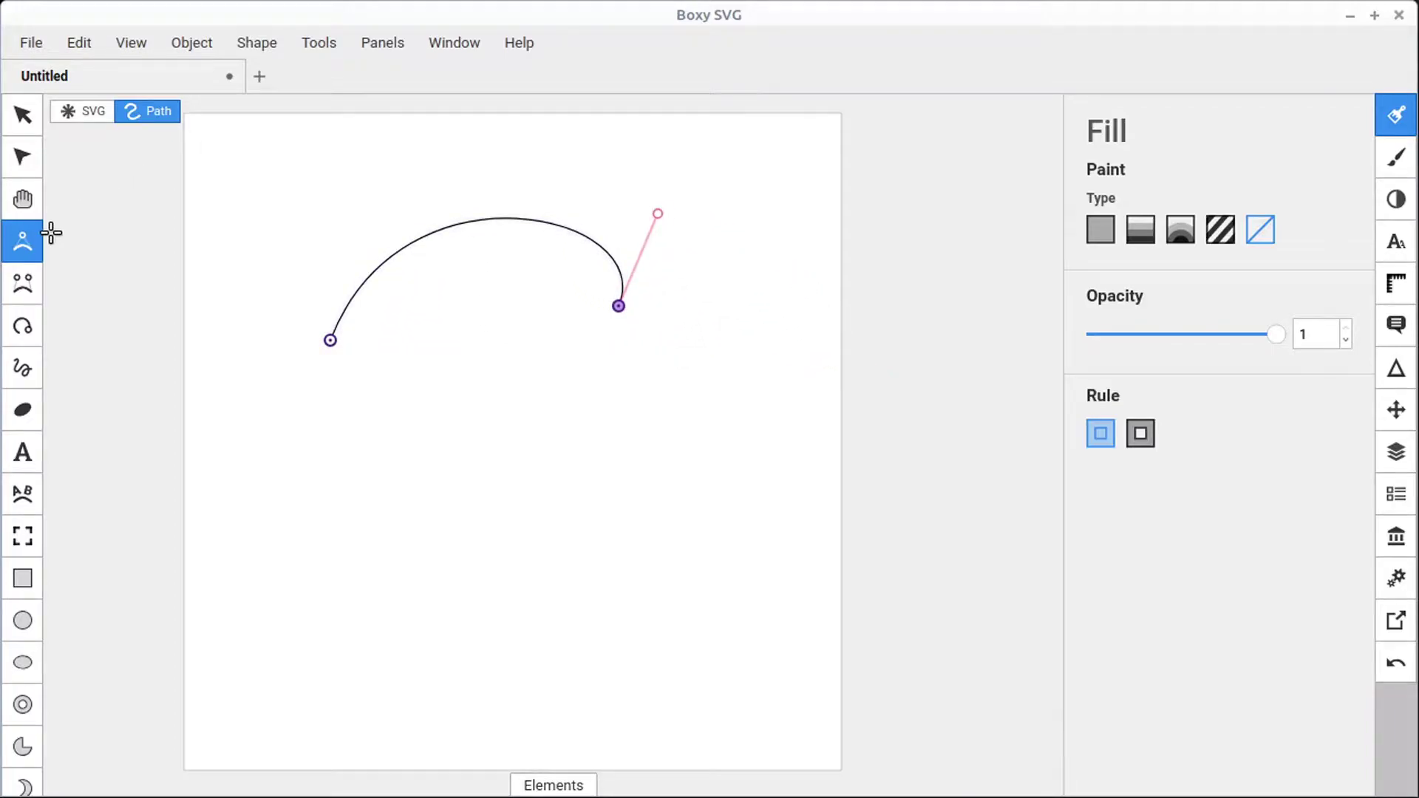
Step: Draw a closed five-point curved shape below the open arch with the Quad Bezier tool
{"action": "mouse_move", "coordinate": [12, 246]}
{"action": "left_click_drag", "start_coordinate": [330, 523], "coordinate": [425, 572]}
{"action": "left_click", "coordinate": [596, 543]}
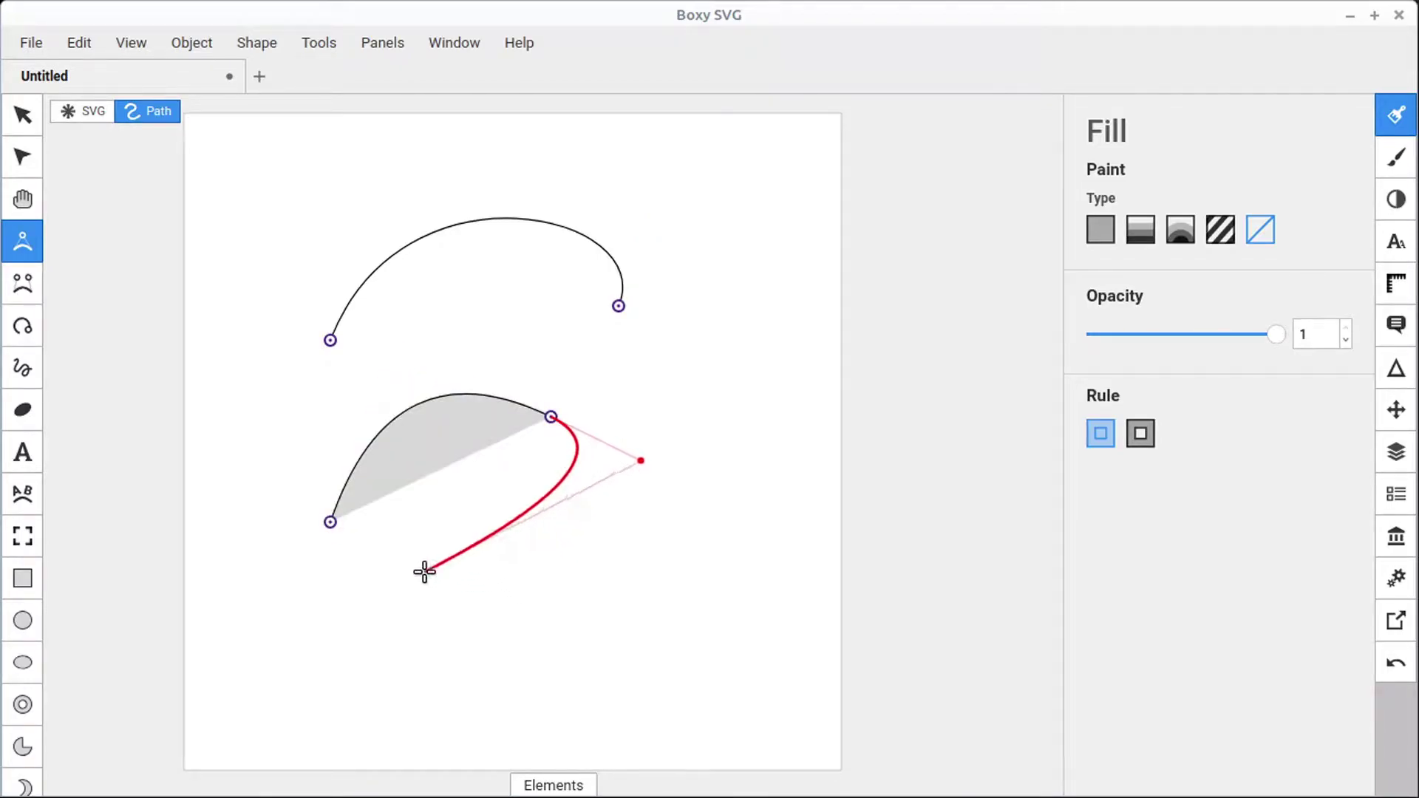
{"action": "left_click", "coordinate": [544, 584]}
{"action": "left_click", "coordinate": [292, 613]}
{"action": "left_click_drag", "start_coordinate": [266, 504], "coordinate": [275, 441]}
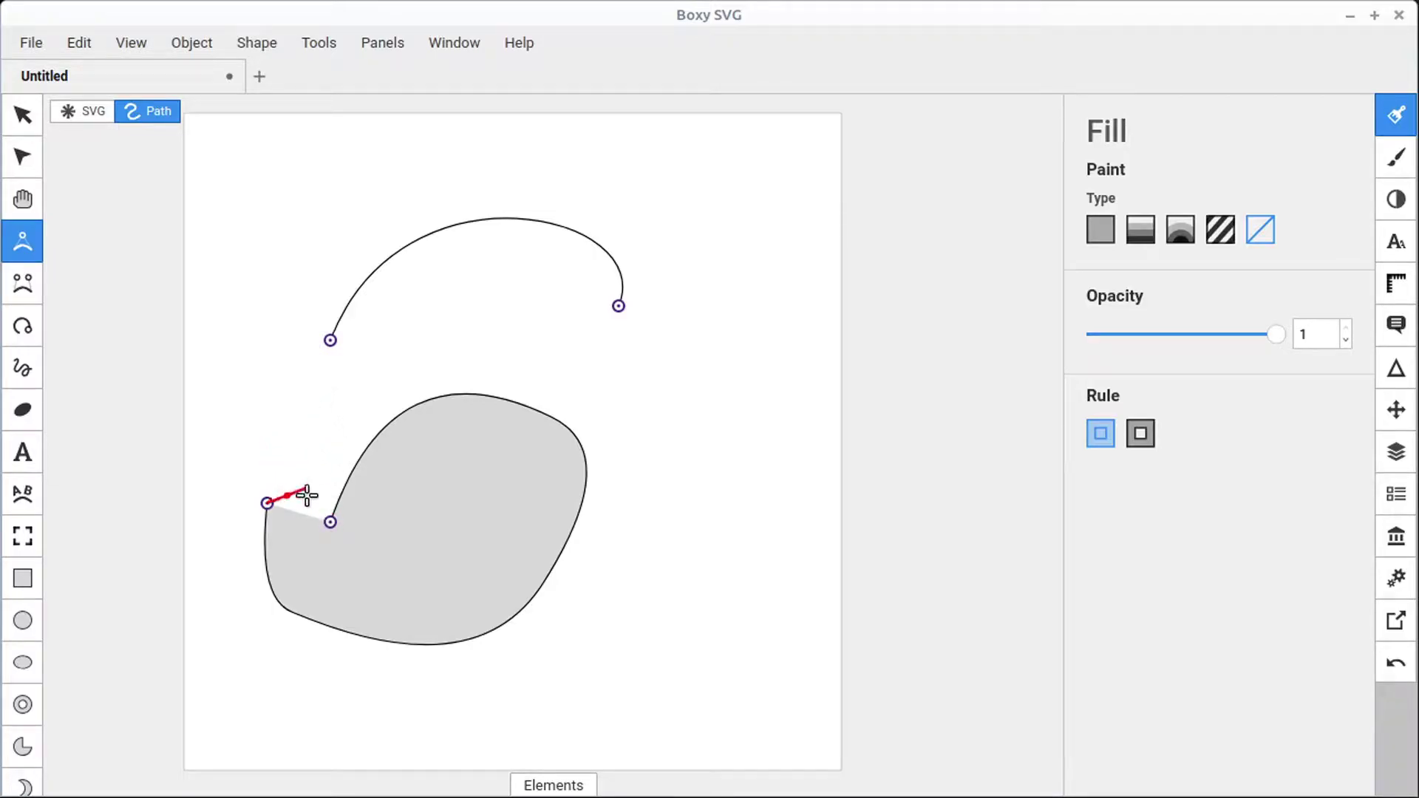
{"action": "left_click", "coordinate": [330, 521]}
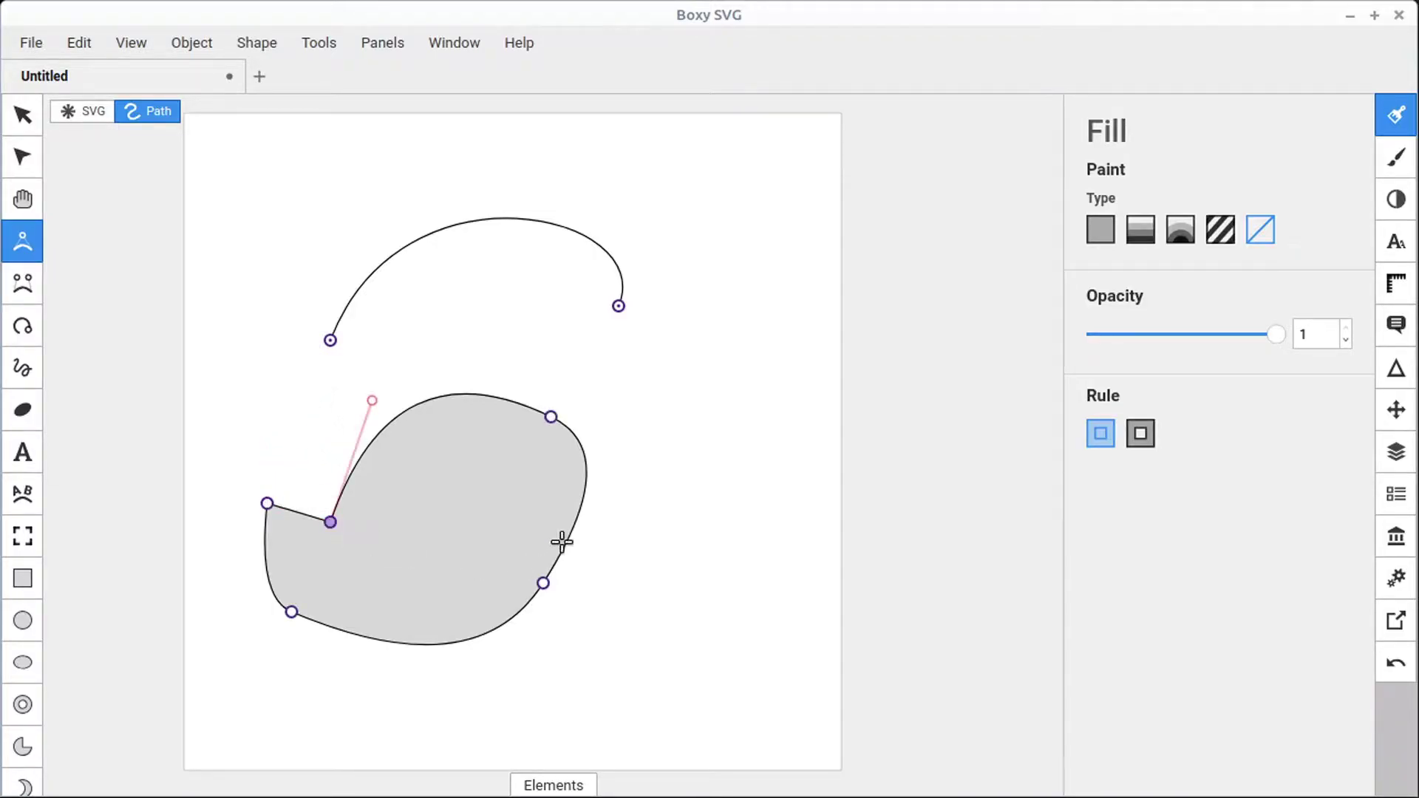
Step: Adjust the control handles of the closed shape's upper-right node and bend its lower edge
{"action": "left_click", "coordinate": [551, 418]}
{"action": "mouse_move", "coordinate": [600, 443]}
{"action": "left_mouse_down"}
{"action": "mouse_move", "coordinate": [650, 402]}
{"action": "mouse_move", "coordinate": [618, 439]}
{"action": "left_mouse_up"}
{"action": "left_click_drag", "start_coordinate": [516, 610], "coordinate": [482, 638]}
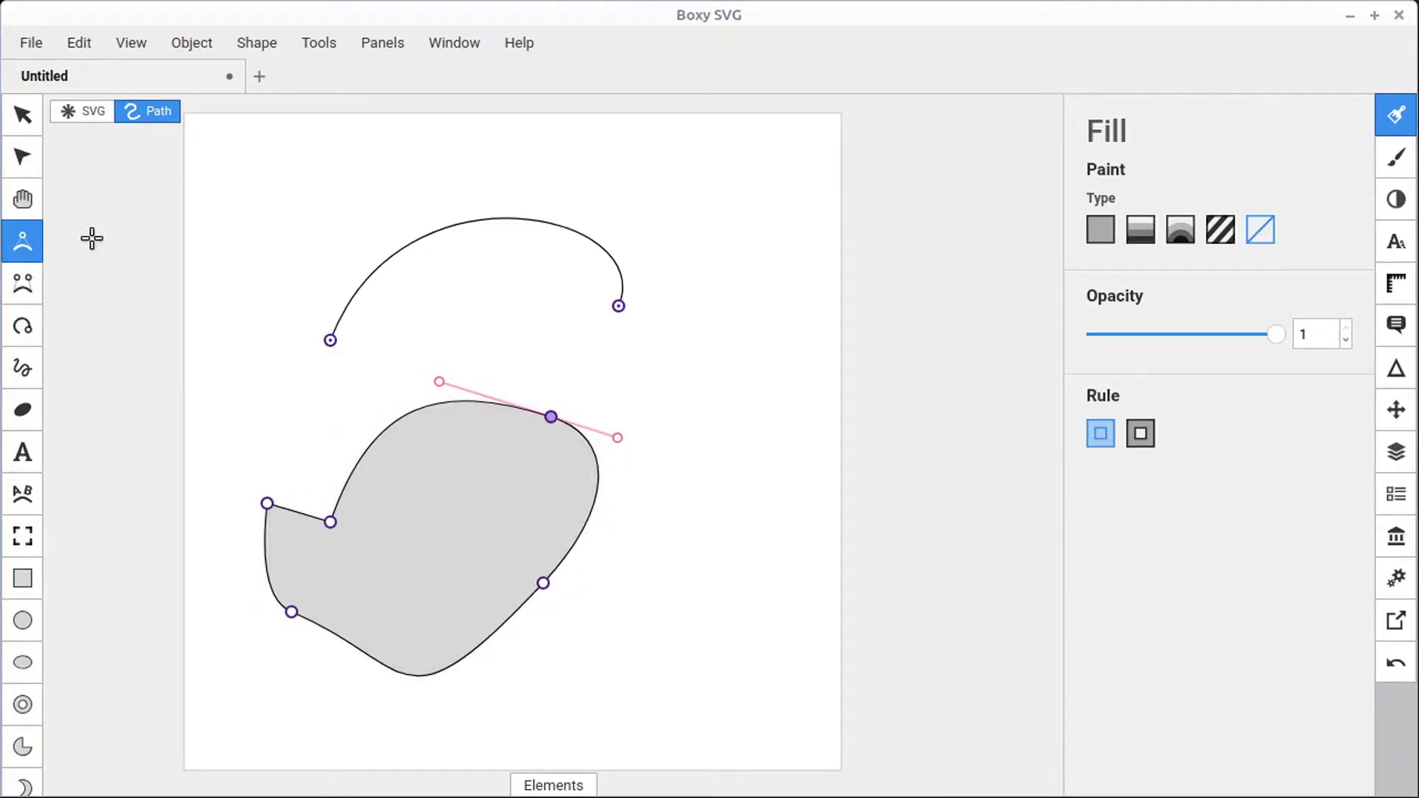
Step: Reshape the closed shape by bending its upper and right segments and realigning the lower-right node's handles
{"action": "left_click", "coordinate": [24, 158]}
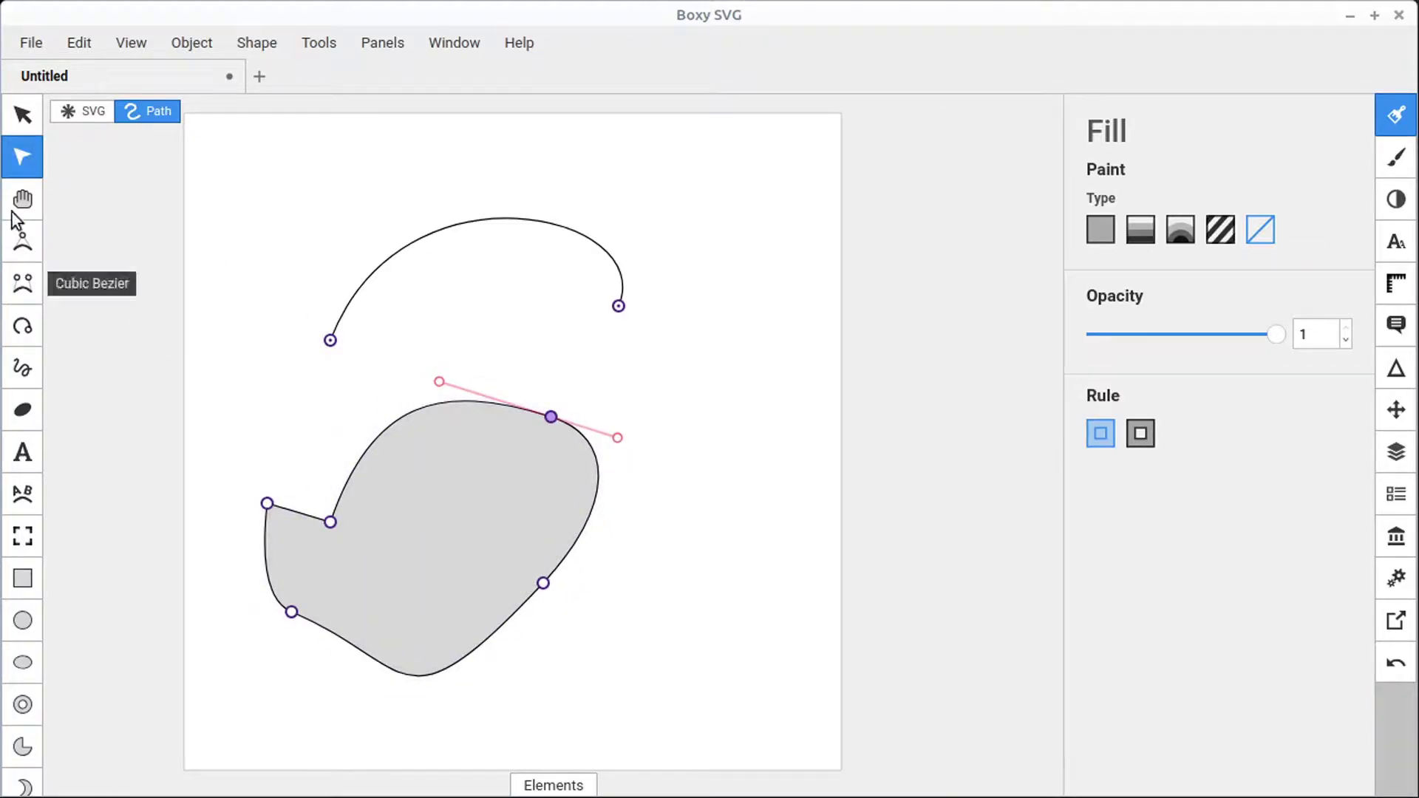
{"action": "left_click_drag", "start_coordinate": [401, 414], "coordinate": [362, 393]}
{"action": "left_click_drag", "start_coordinate": [602, 485], "coordinate": [574, 565]}
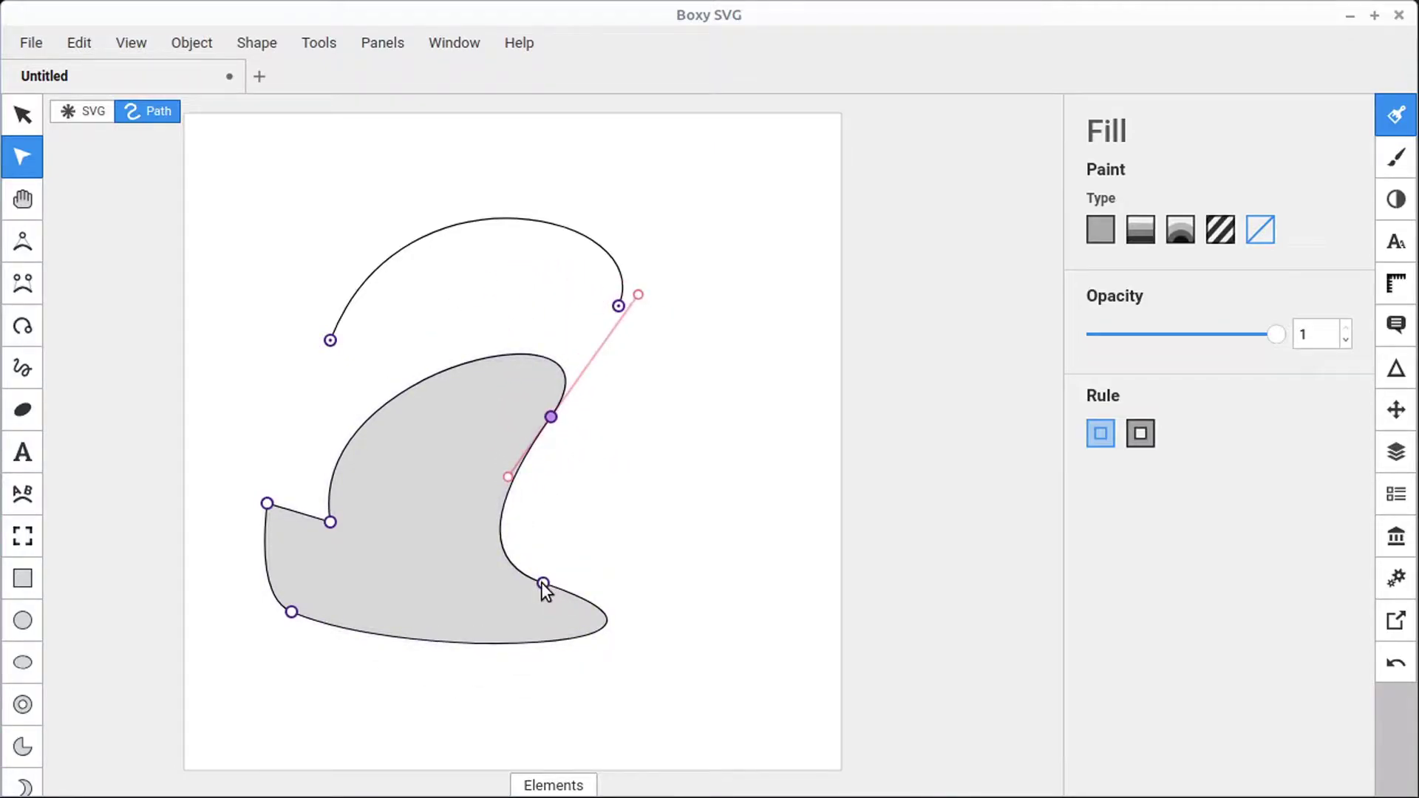
{"action": "left_click_drag", "start_coordinate": [509, 533], "coordinate": [584, 522]}
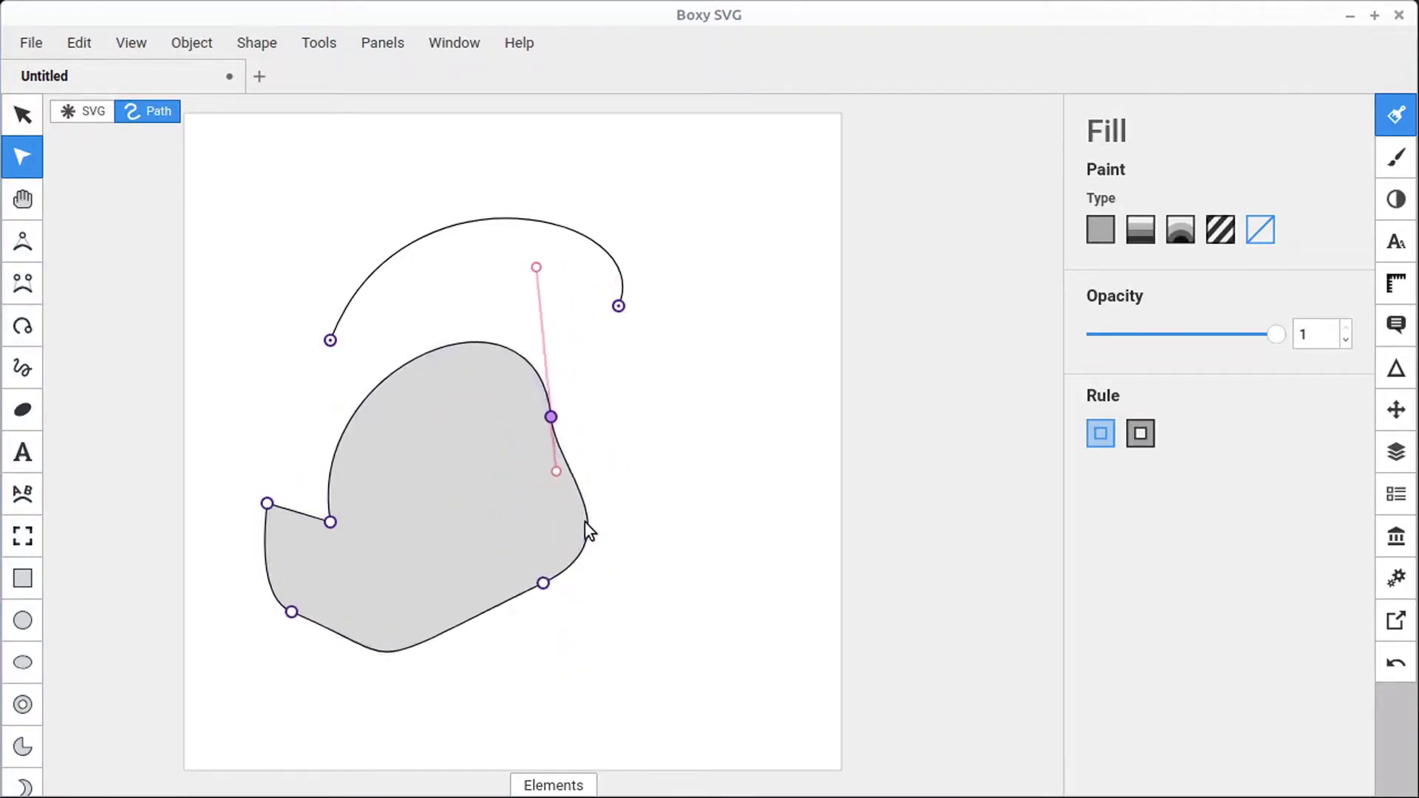
{"action": "left_click", "coordinate": [545, 583]}
{"action": "left_click_drag", "start_coordinate": [352, 677], "coordinate": [483, 644]}
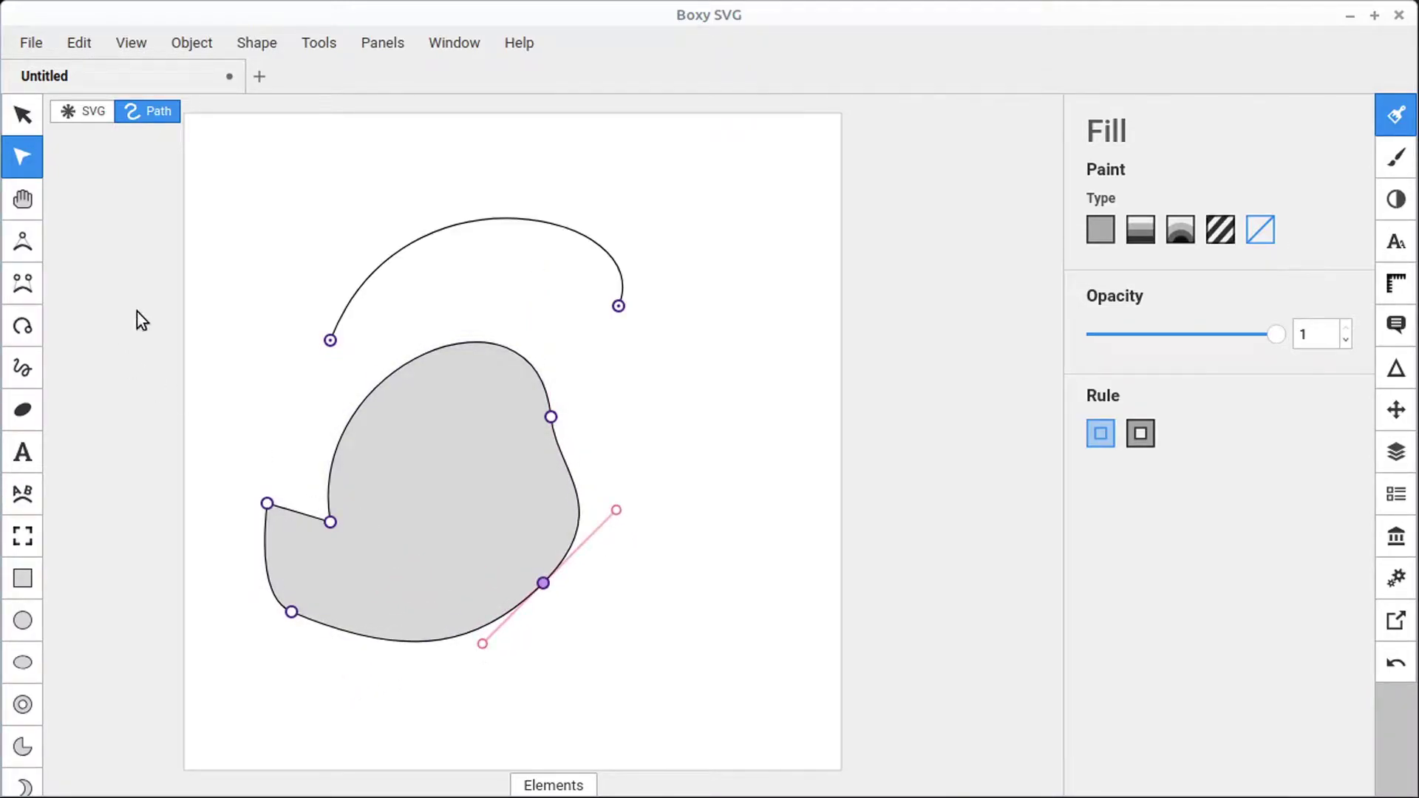
Step: Delete the closed curved shape and the open arch from the canvas
{"action": "left_click", "coordinate": [266, 387]}
{"action": "left_click", "coordinate": [529, 429]}
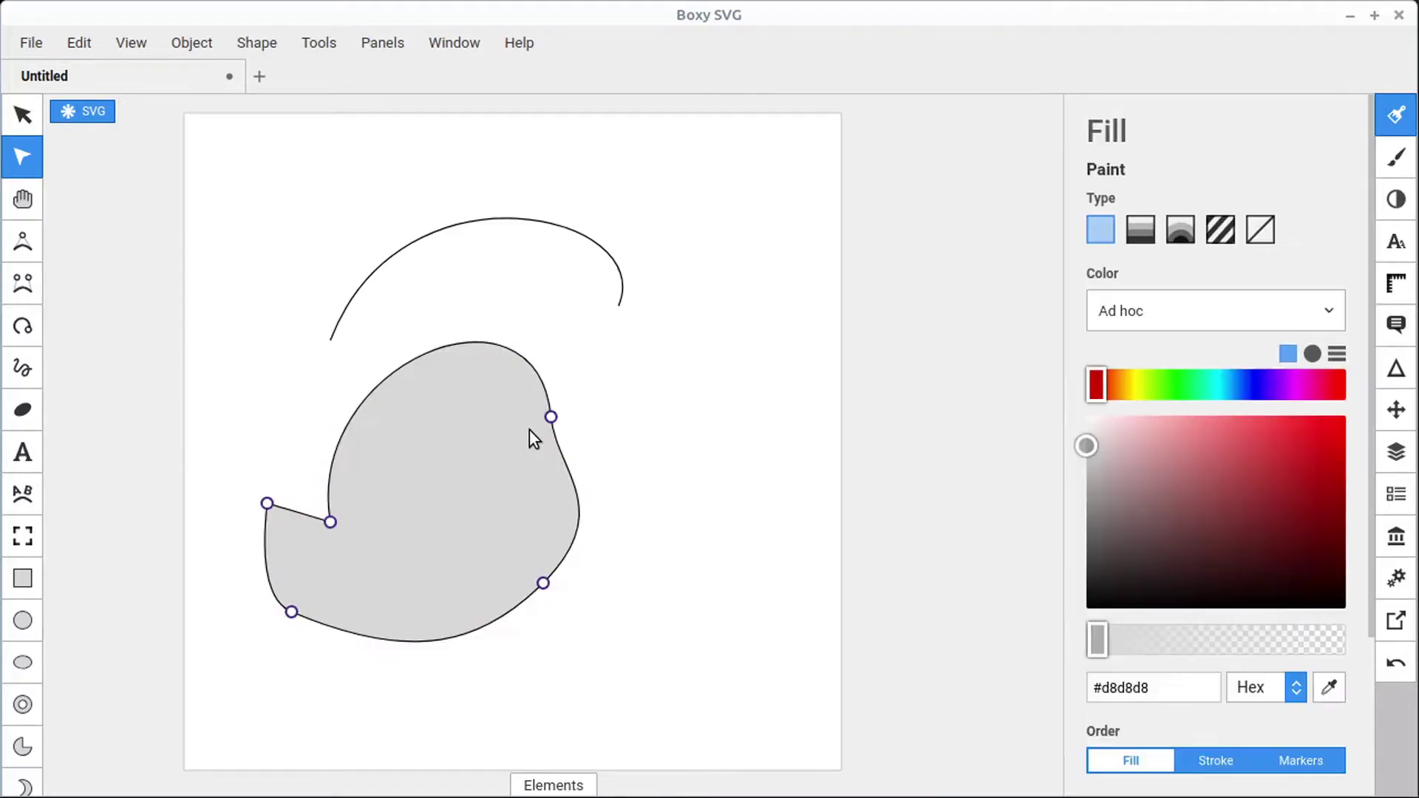
{"action": "key", "text": "Delete"}
{"action": "left_click", "coordinate": [502, 221]}
{"action": "key", "text": "Delete"}
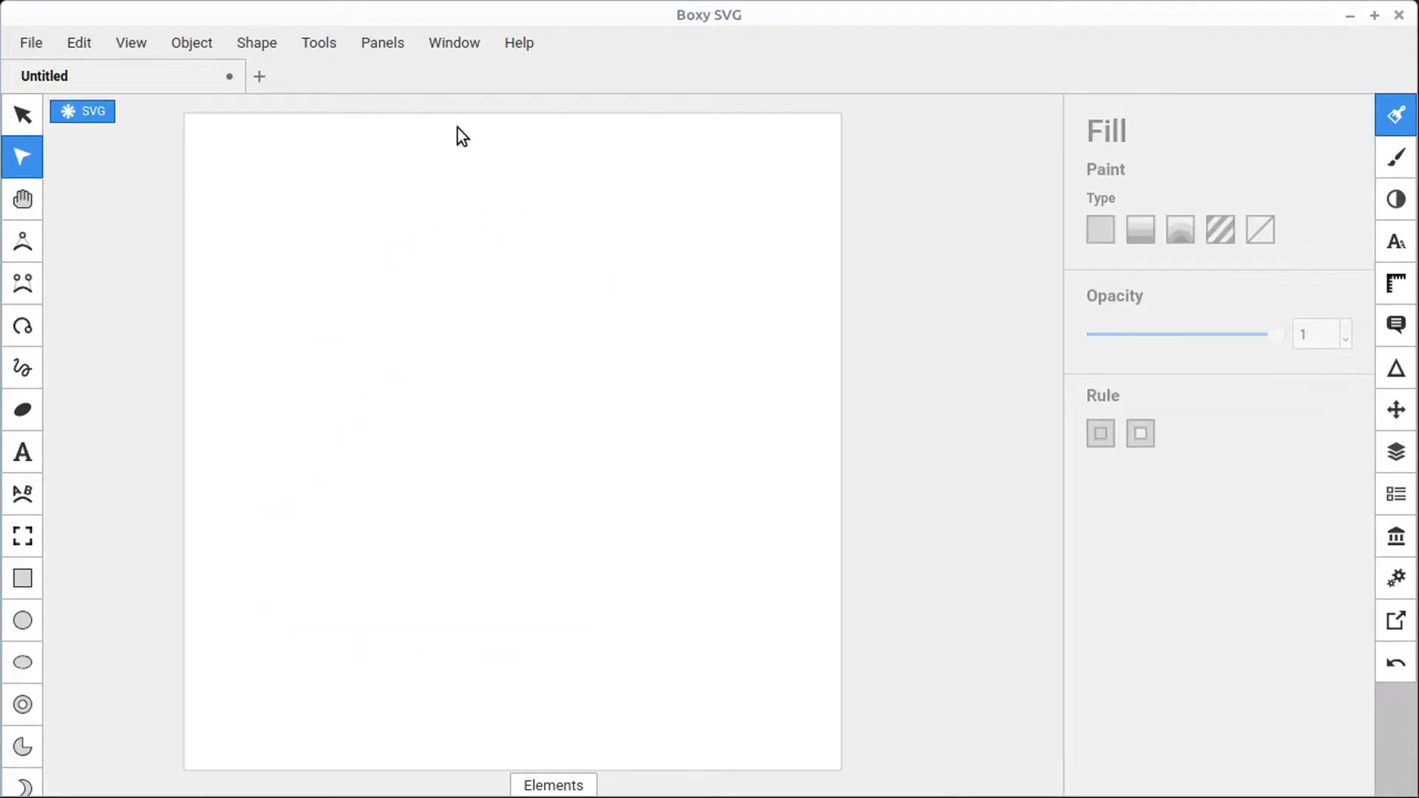
Step: Draw a looping path of smooth curved segments across the canvas with the Cubic Bezier tool
{"action": "left_click", "coordinate": [24, 288]}
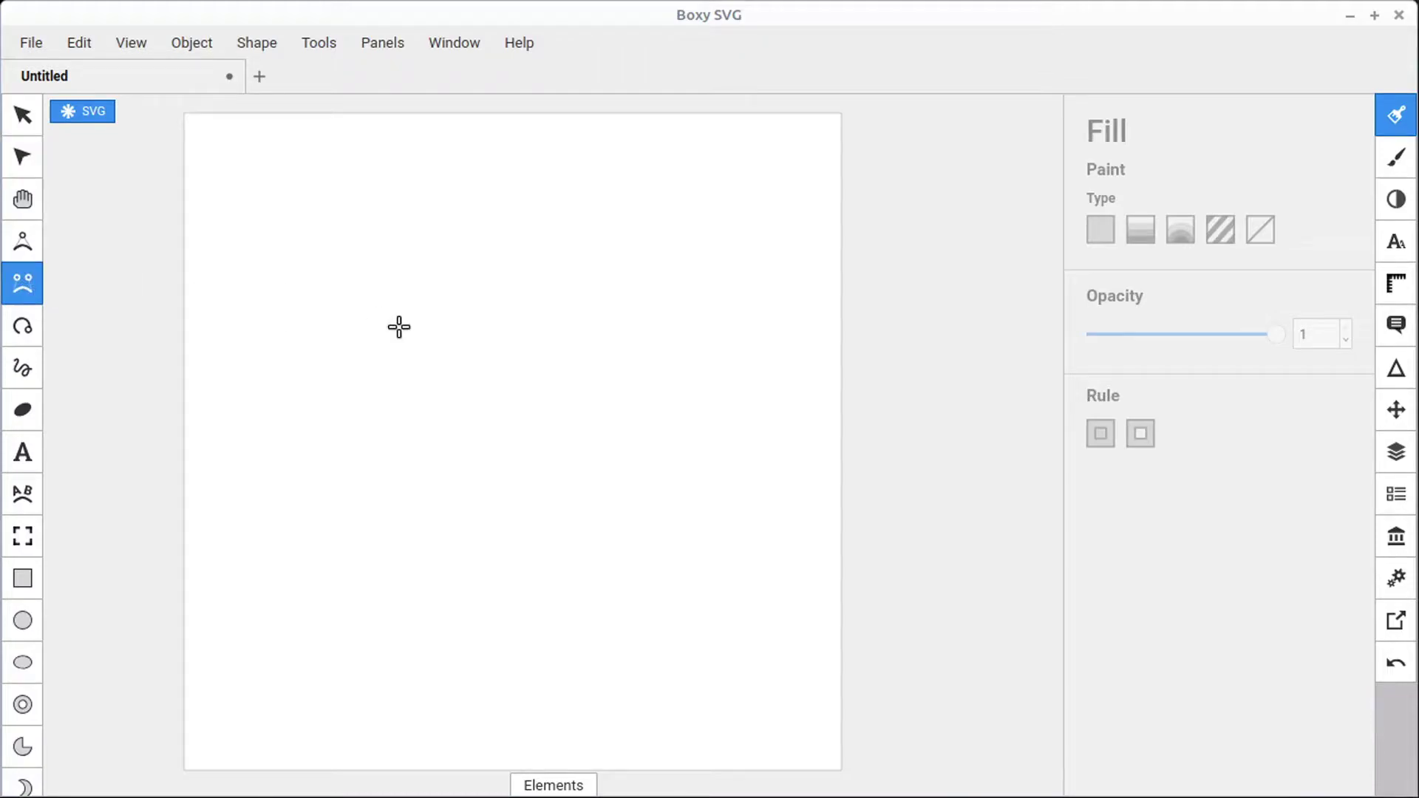
{"action": "left_click", "coordinate": [277, 280]}
{"action": "left_click_drag", "start_coordinate": [594, 230], "coordinate": [691, 346]}
{"action": "left_click_drag", "start_coordinate": [477, 450], "coordinate": [375, 377]}
{"action": "left_click_drag", "start_coordinate": [275, 373], "coordinate": [242, 441]}
{"action": "left_click_drag", "start_coordinate": [327, 533], "coordinate": [431, 535]}
{"action": "left_click_drag", "start_coordinate": [592, 580], "coordinate": [700, 459]}
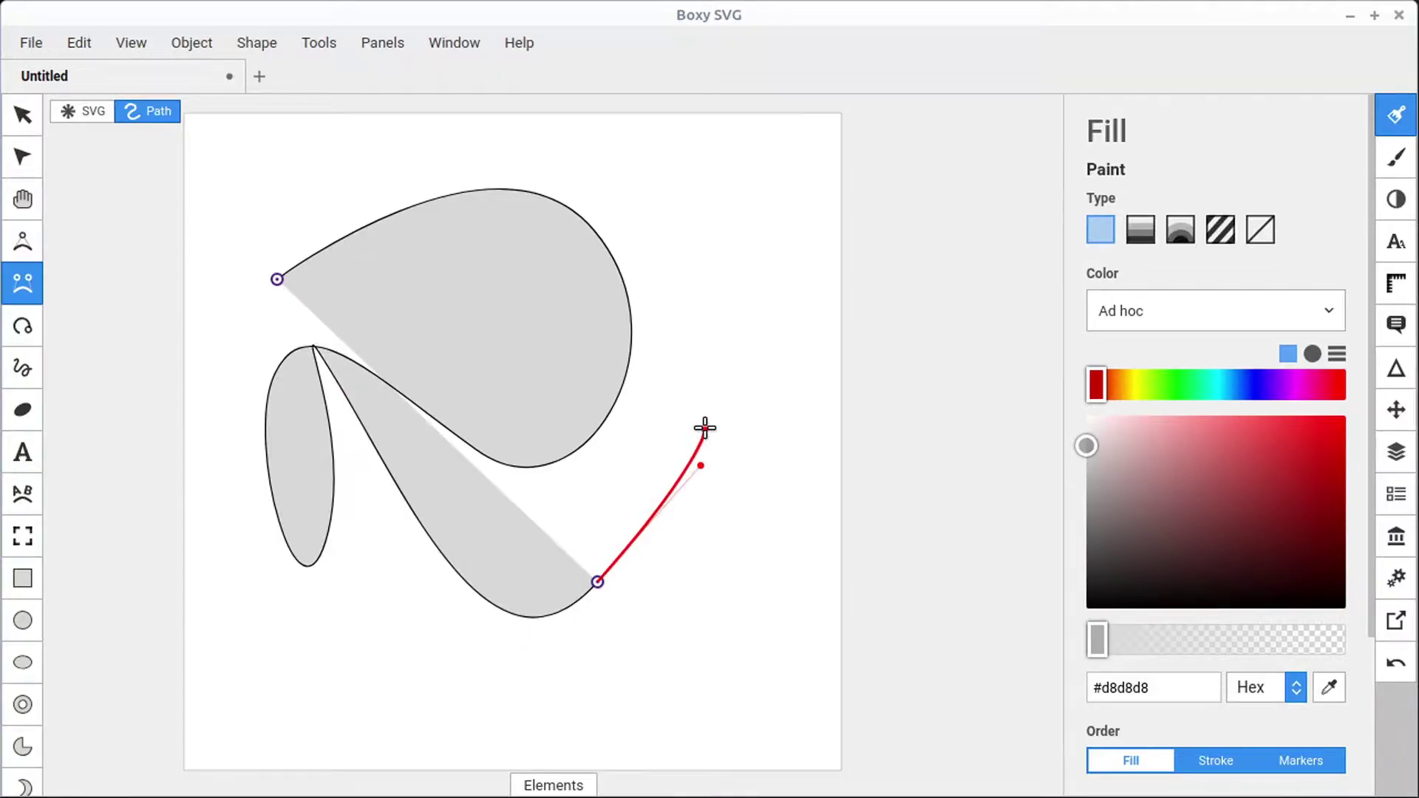
Step: Extend the cubic path with a peak and straight segments around the canvas bottom and left side, finishing it open
{"action": "left_click", "coordinate": [706, 429]}
{"action": "left_click", "coordinate": [800, 597]}
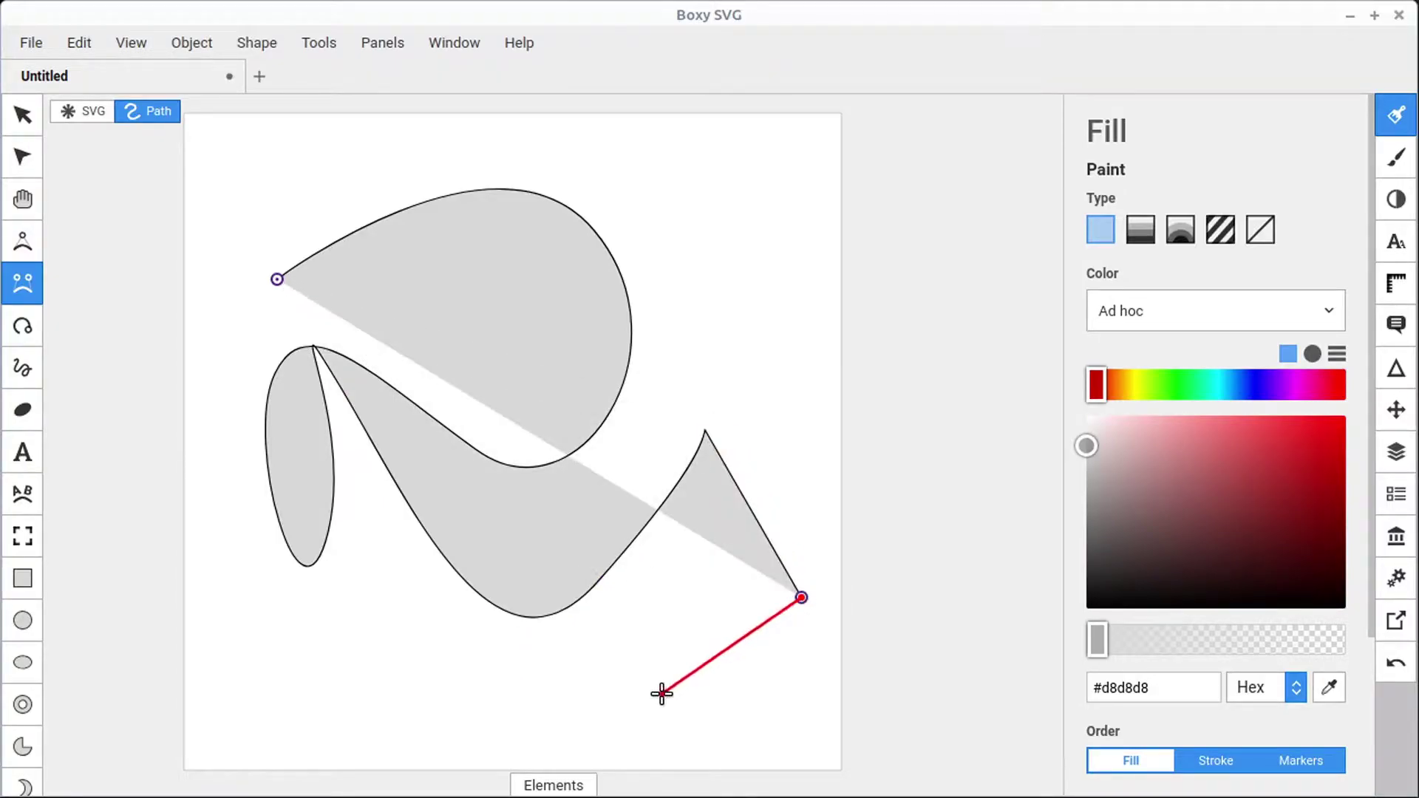
{"action": "left_click", "coordinate": [662, 693]}
{"action": "left_click", "coordinate": [207, 684]}
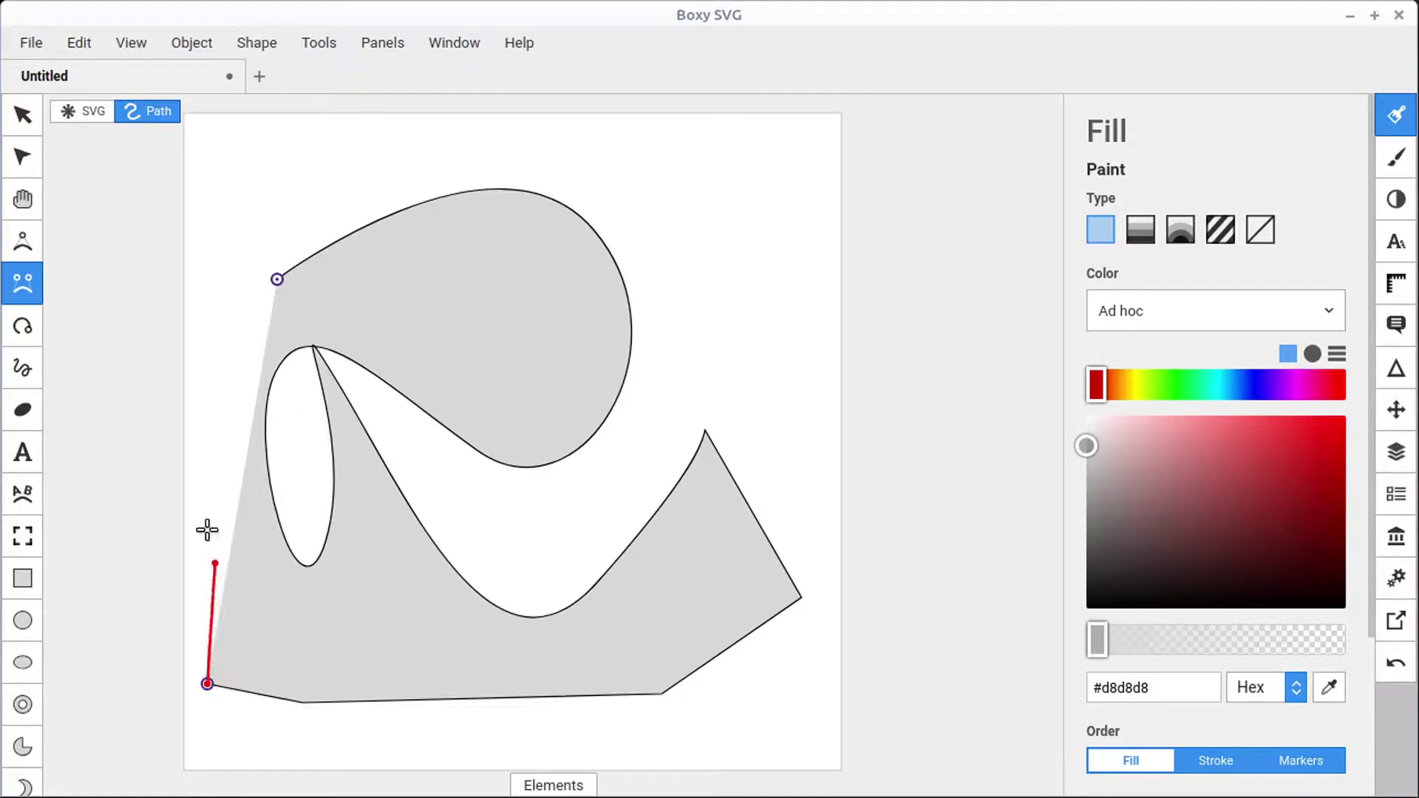
{"action": "left_click", "coordinate": [236, 358]}
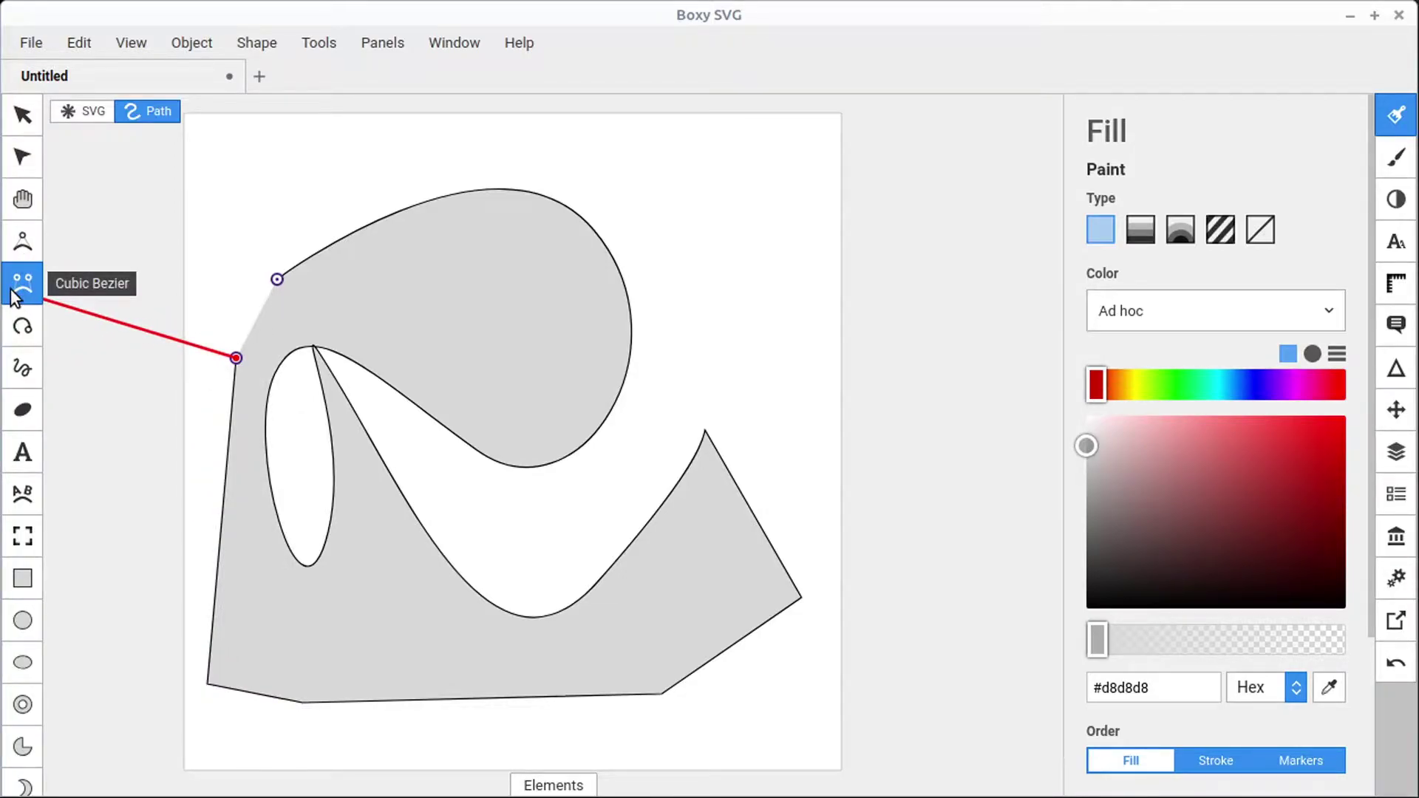
{"action": "key", "text": "Return"}
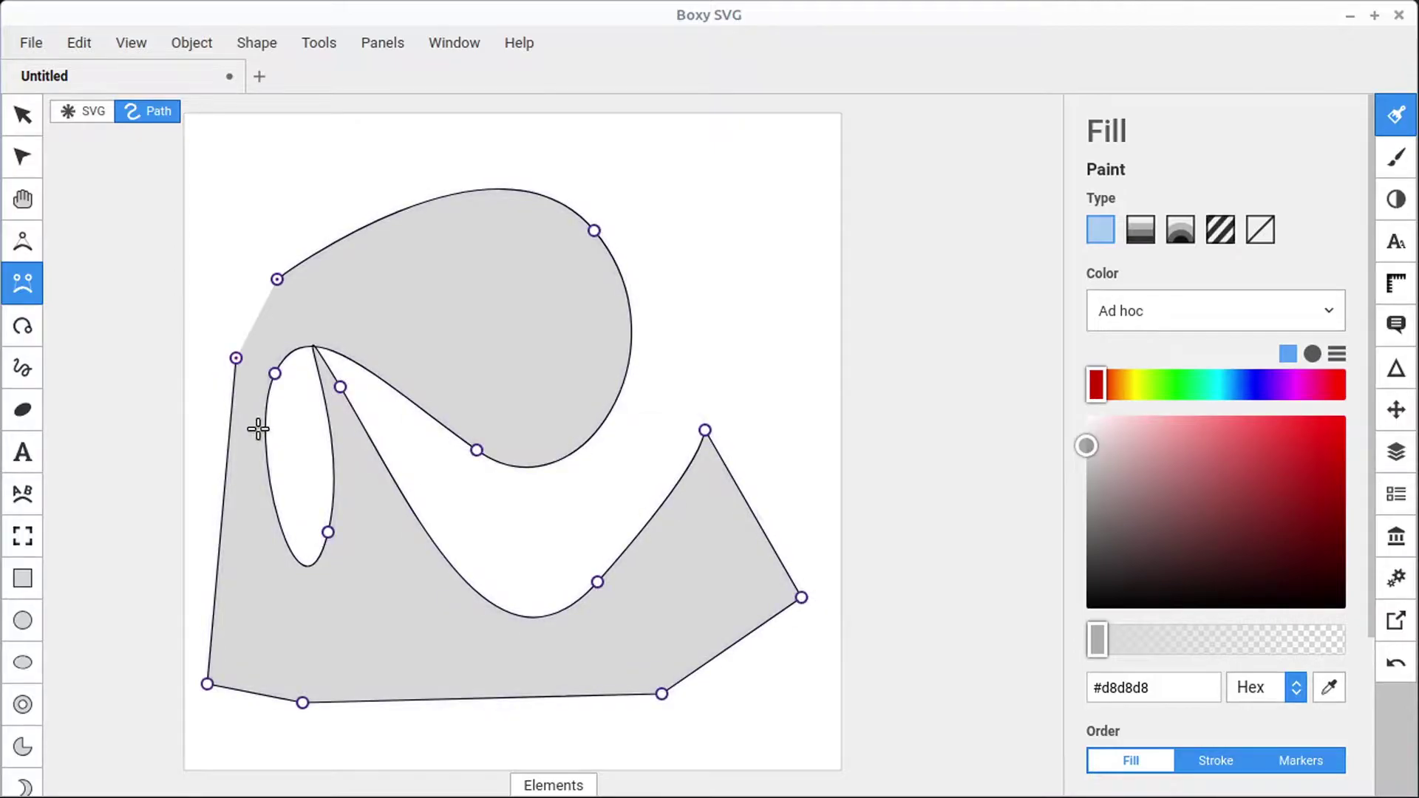
Step: Move the cubic path's start node slightly upward and inspect the path's SVG markup
{"action": "mouse_move", "coordinate": [276, 278]}
{"action": "left_mouse_down"}
{"action": "mouse_move", "coordinate": [216, 219]}
{"action": "mouse_move", "coordinate": [278, 253]}
{"action": "left_mouse_up"}
{"action": "left_click", "coordinate": [574, 787]}
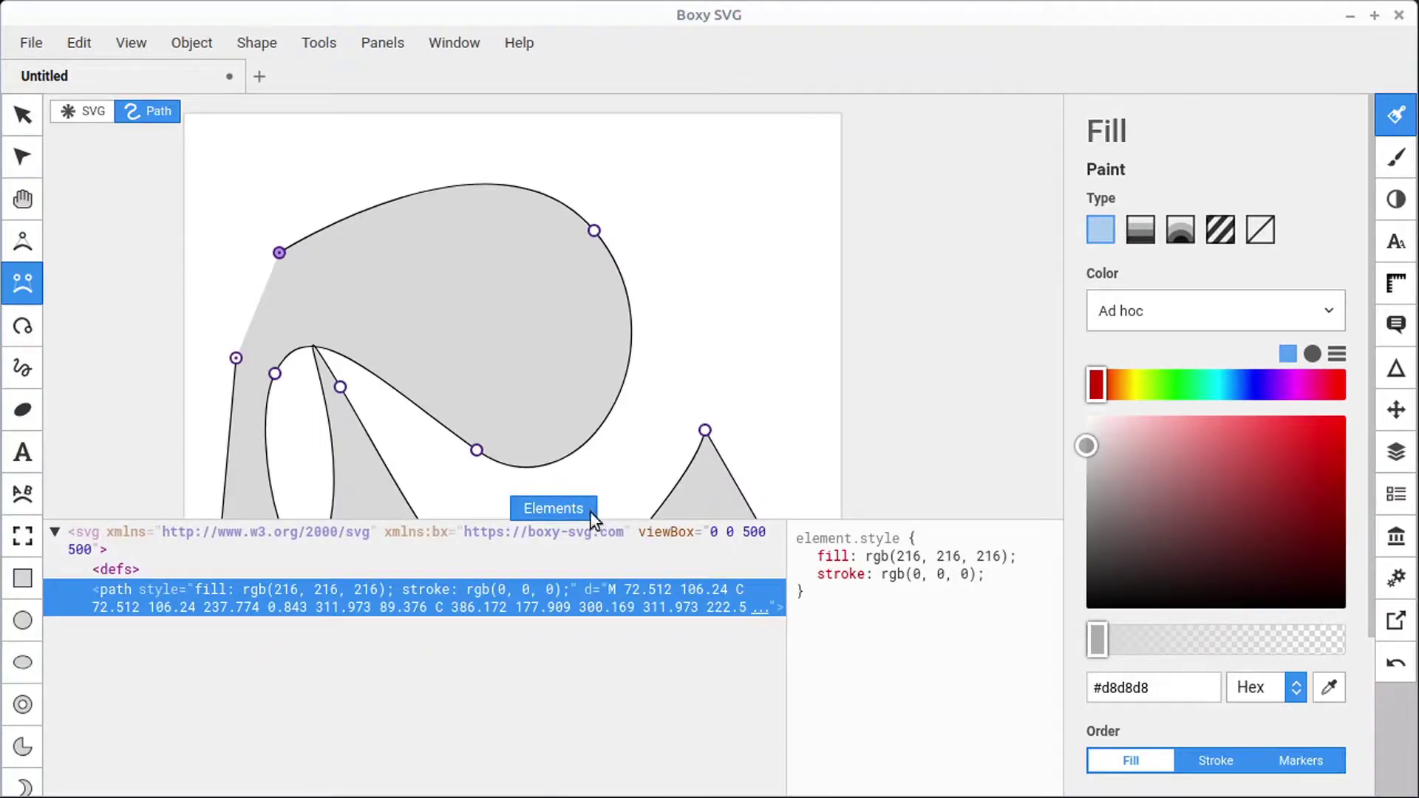
{"action": "left_click", "coordinate": [566, 508]}
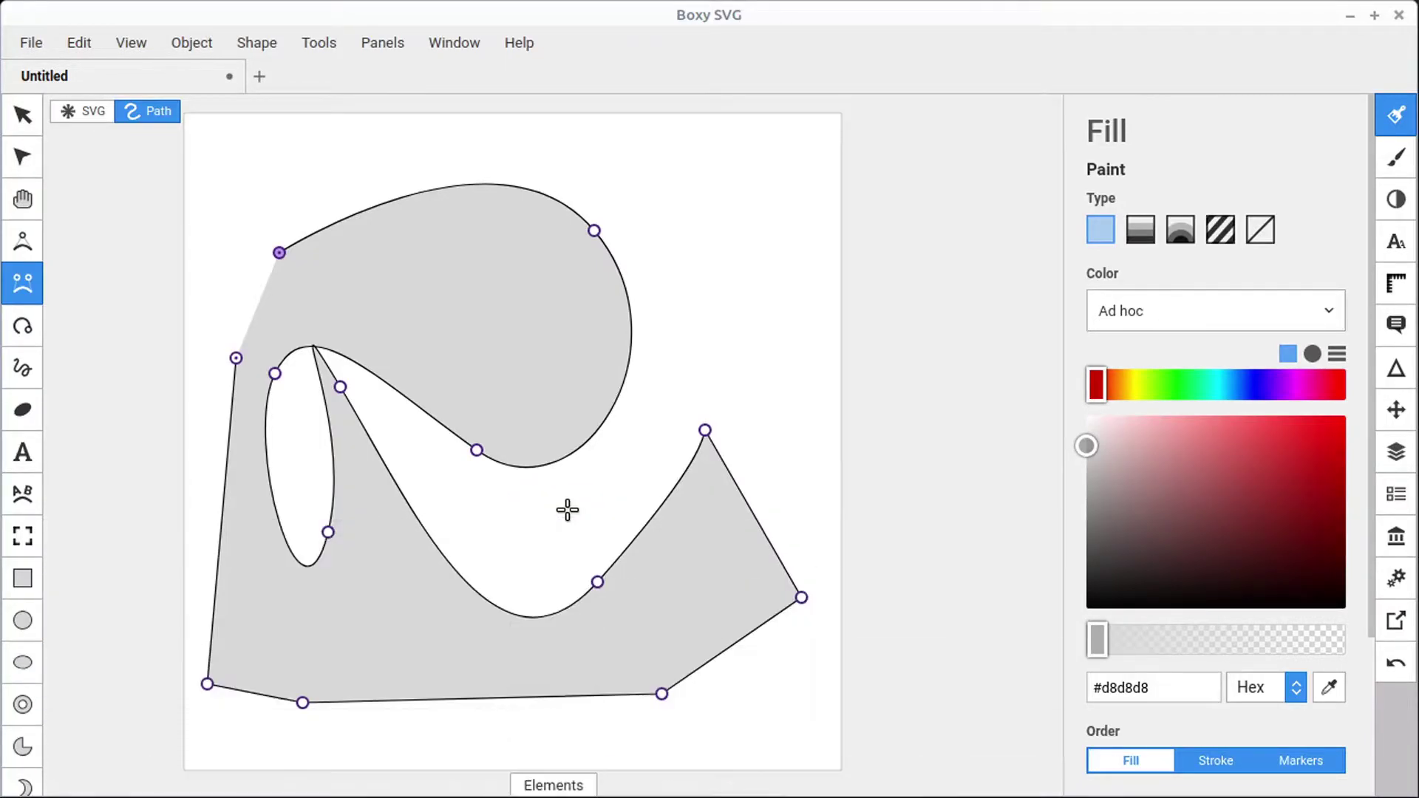
Step: Delete the cubic path from the canvas
{"action": "left_click", "coordinate": [22, 117]}
{"action": "left_click", "coordinate": [512, 384]}
{"action": "key", "text": "Delete"}
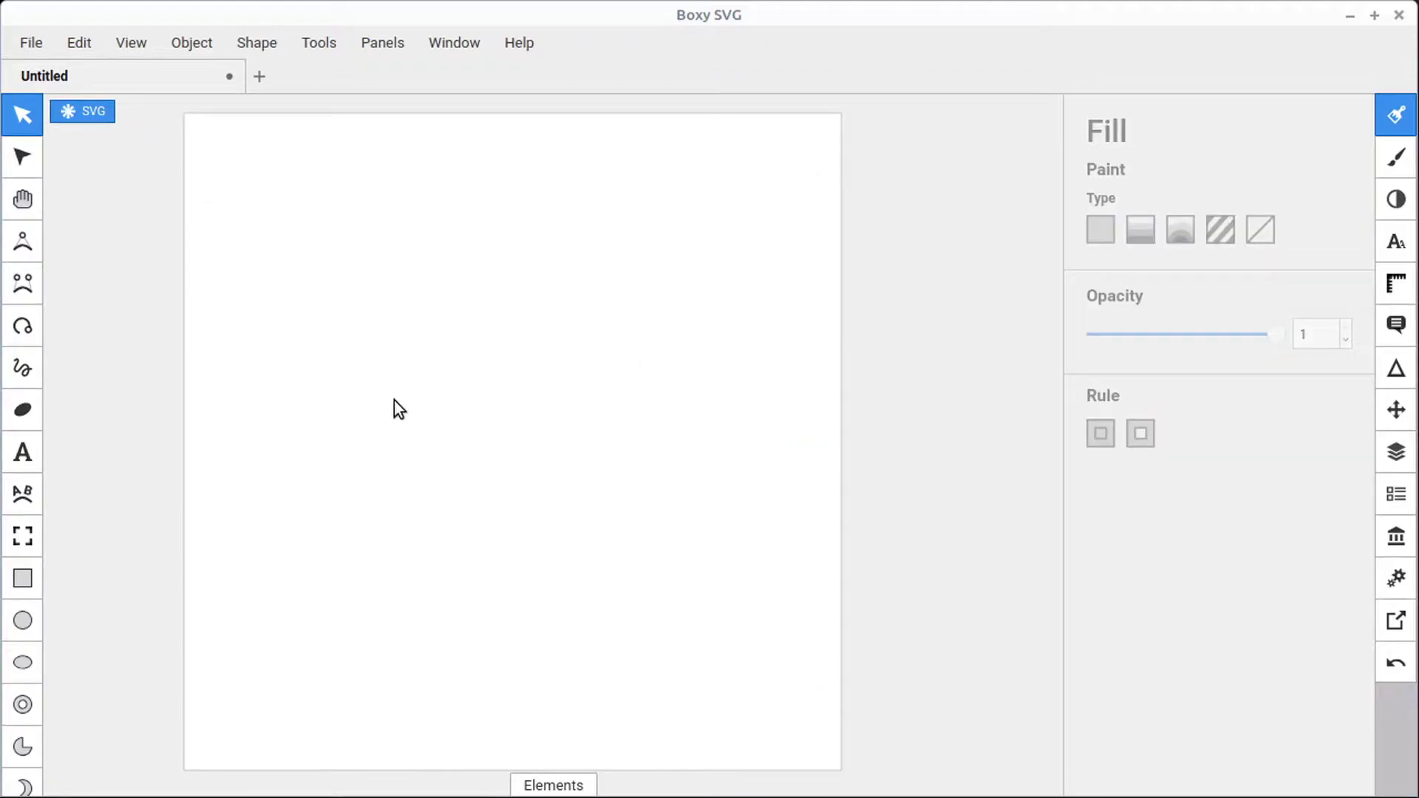
Step: Draw a closed path of arcs and straight segments with the Arc tool, nudging the upper inner curve's node slightly right
{"action": "left_click", "coordinate": [23, 328]}
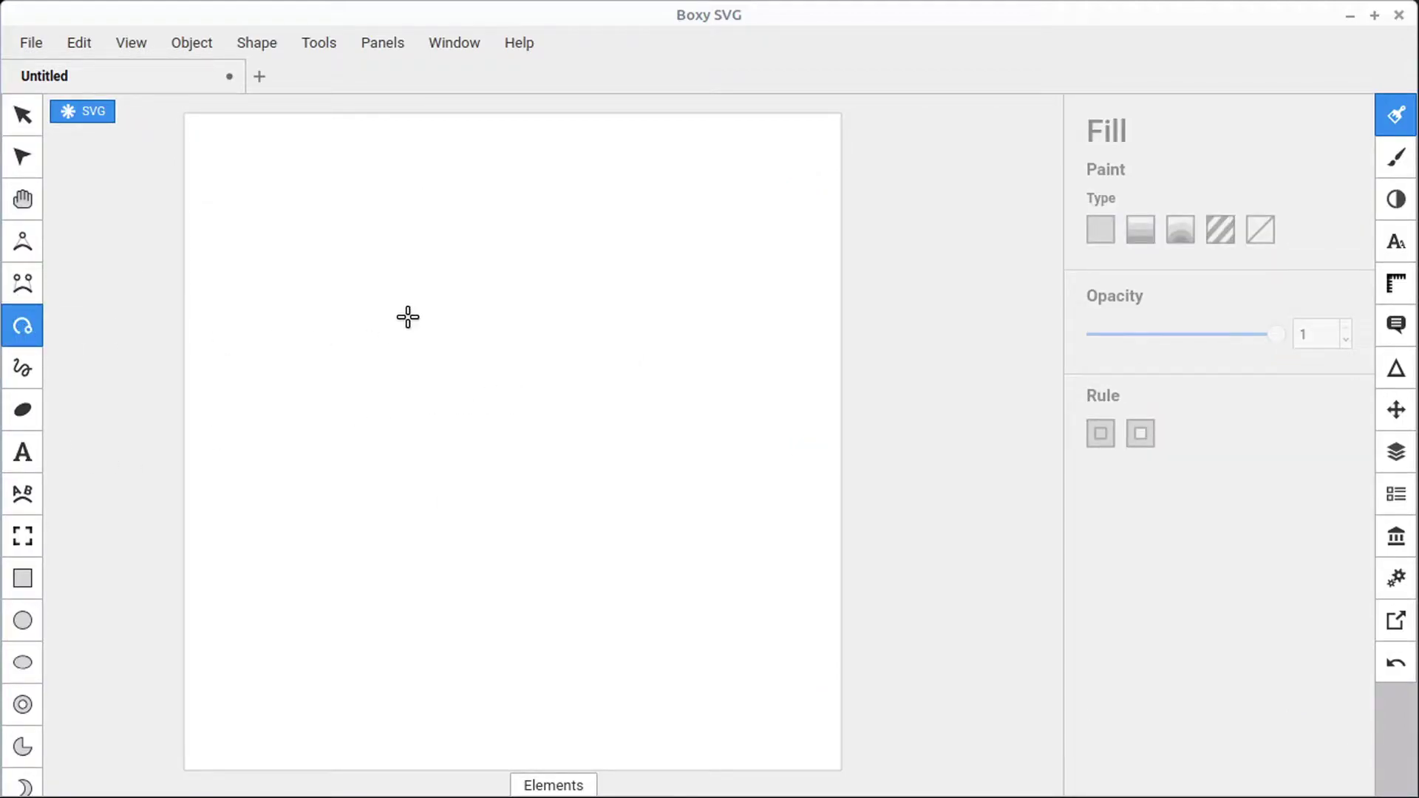
{"action": "left_click_drag", "start_coordinate": [387, 314], "coordinate": [281, 423]}
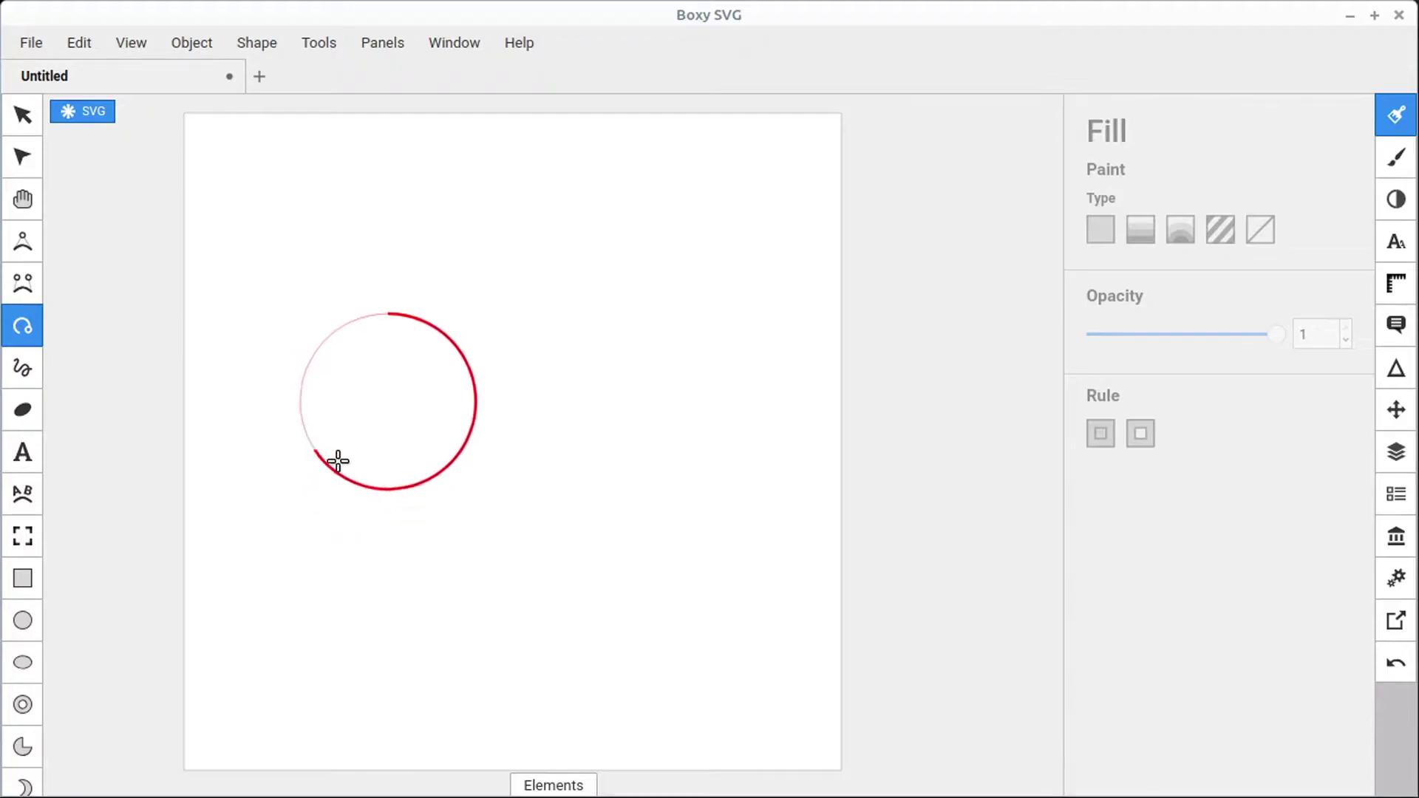
{"action": "left_click", "coordinate": [555, 402]}
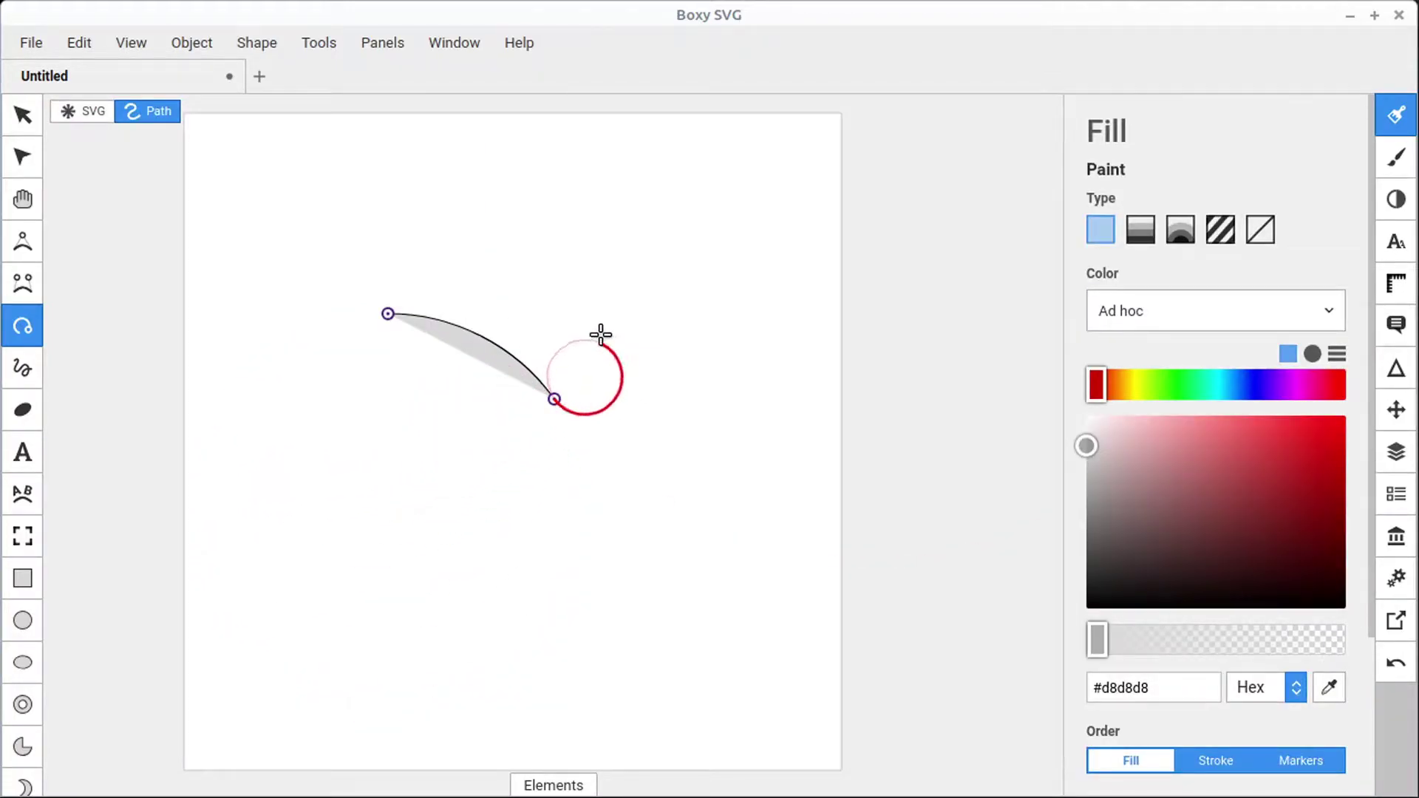
{"action": "left_click", "coordinate": [566, 300]}
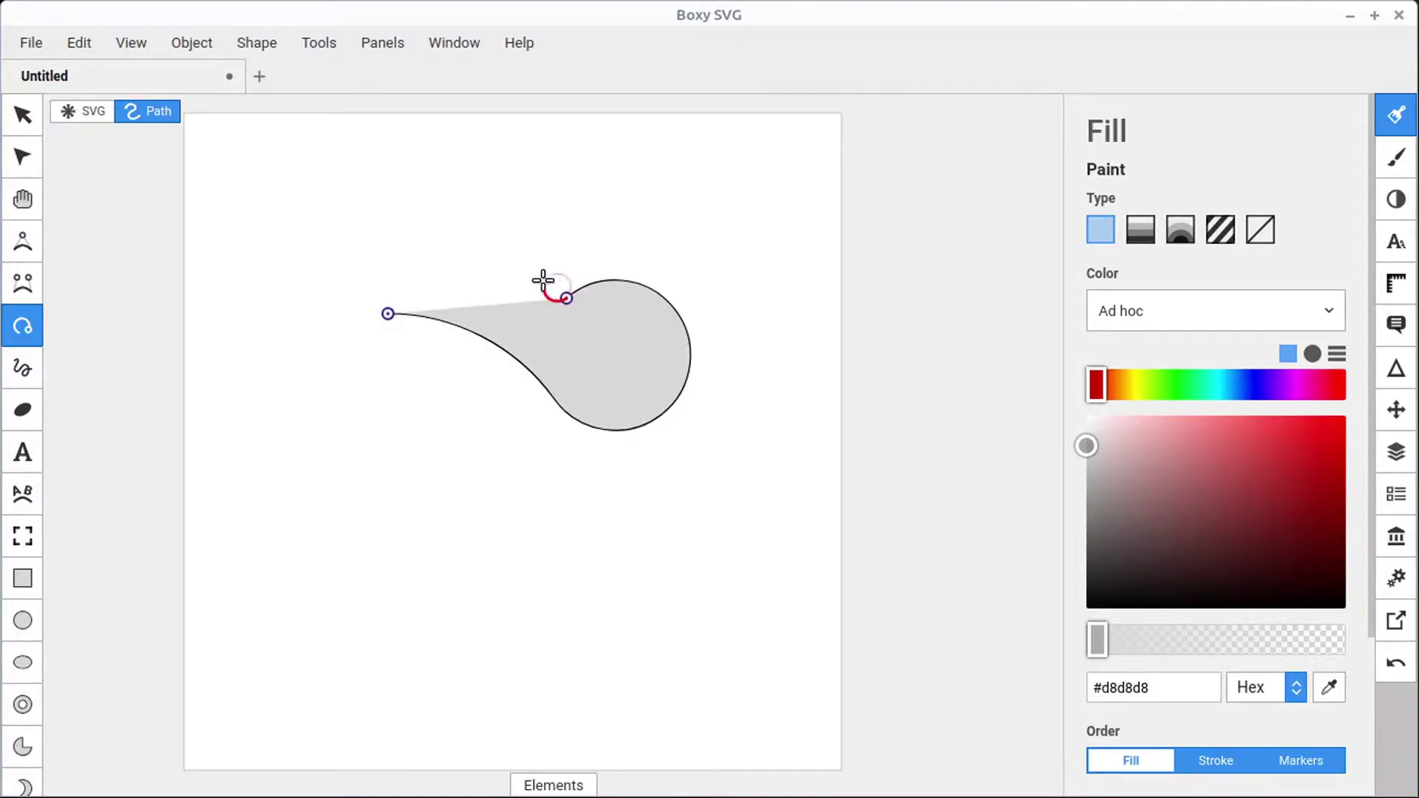
{"action": "left_click", "coordinate": [492, 195]}
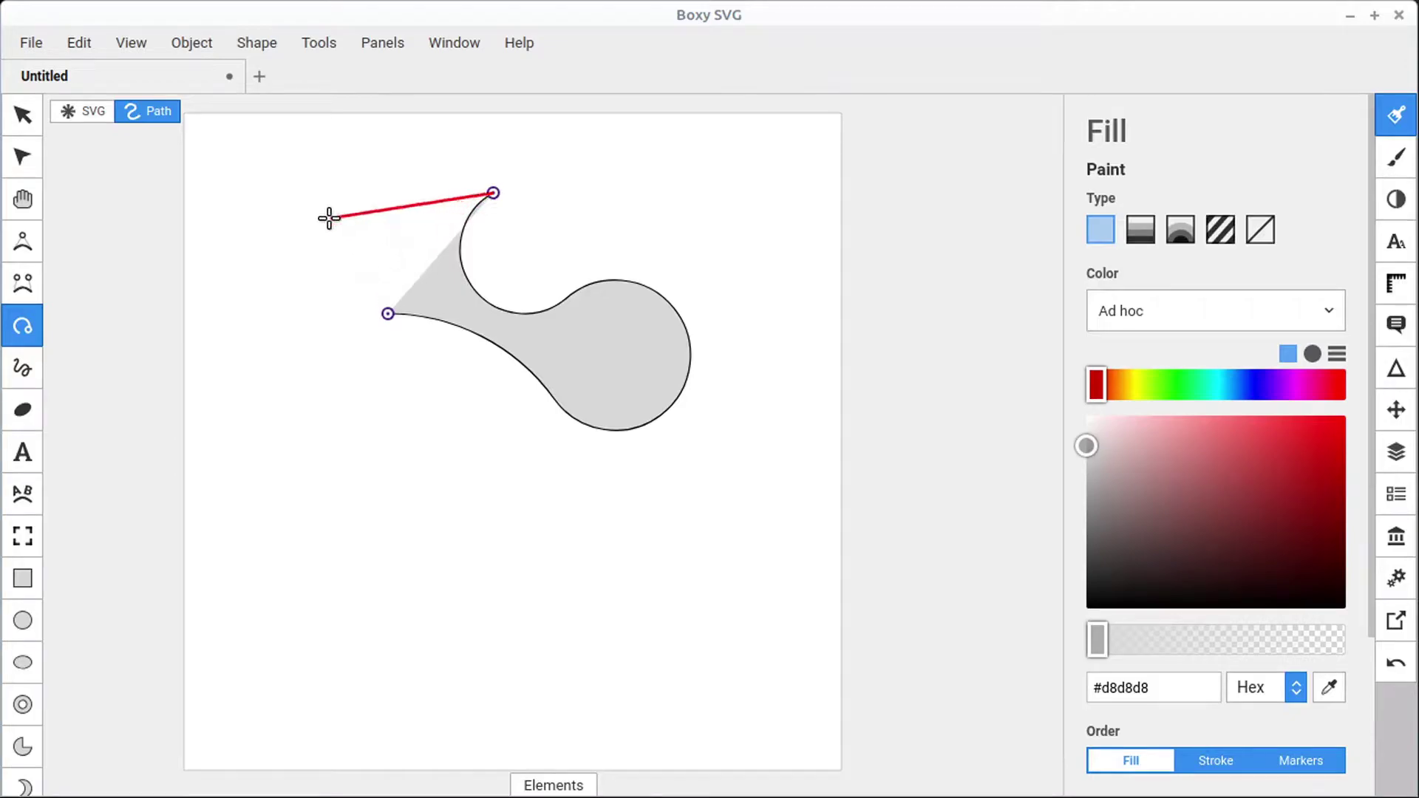
{"action": "left_click", "coordinate": [297, 223]}
{"action": "left_click", "coordinate": [320, 435]}
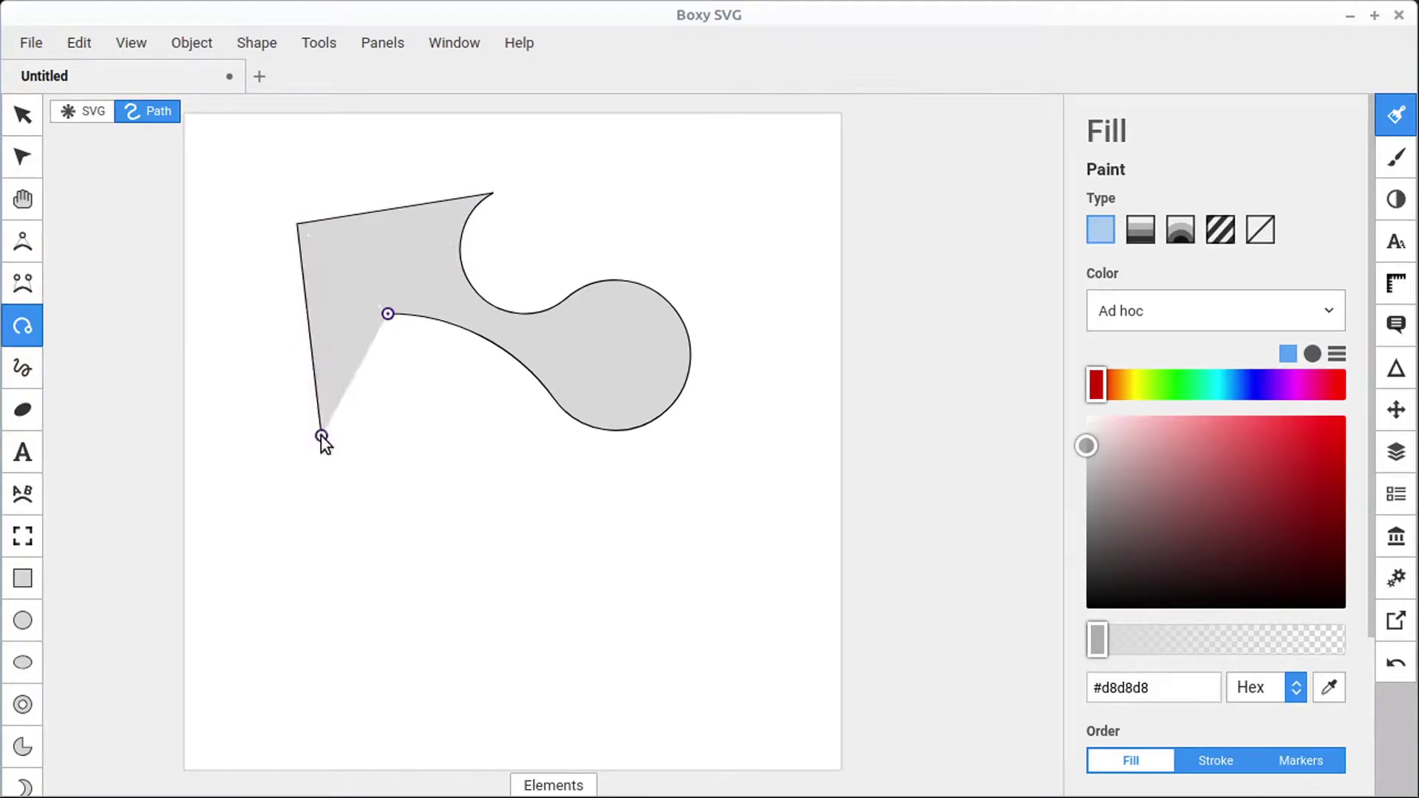
{"action": "left_click", "coordinate": [402, 450]}
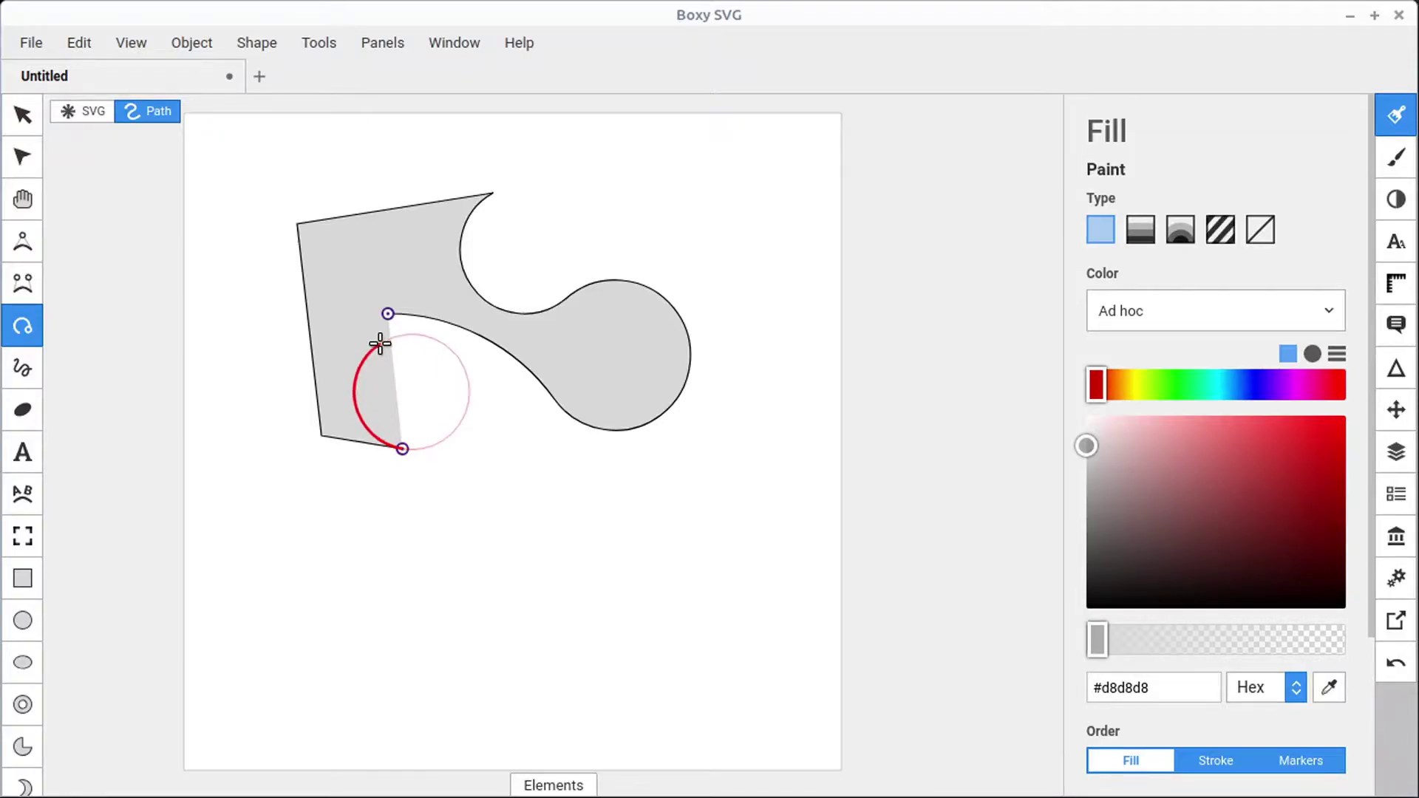
{"action": "left_click", "coordinate": [385, 313]}
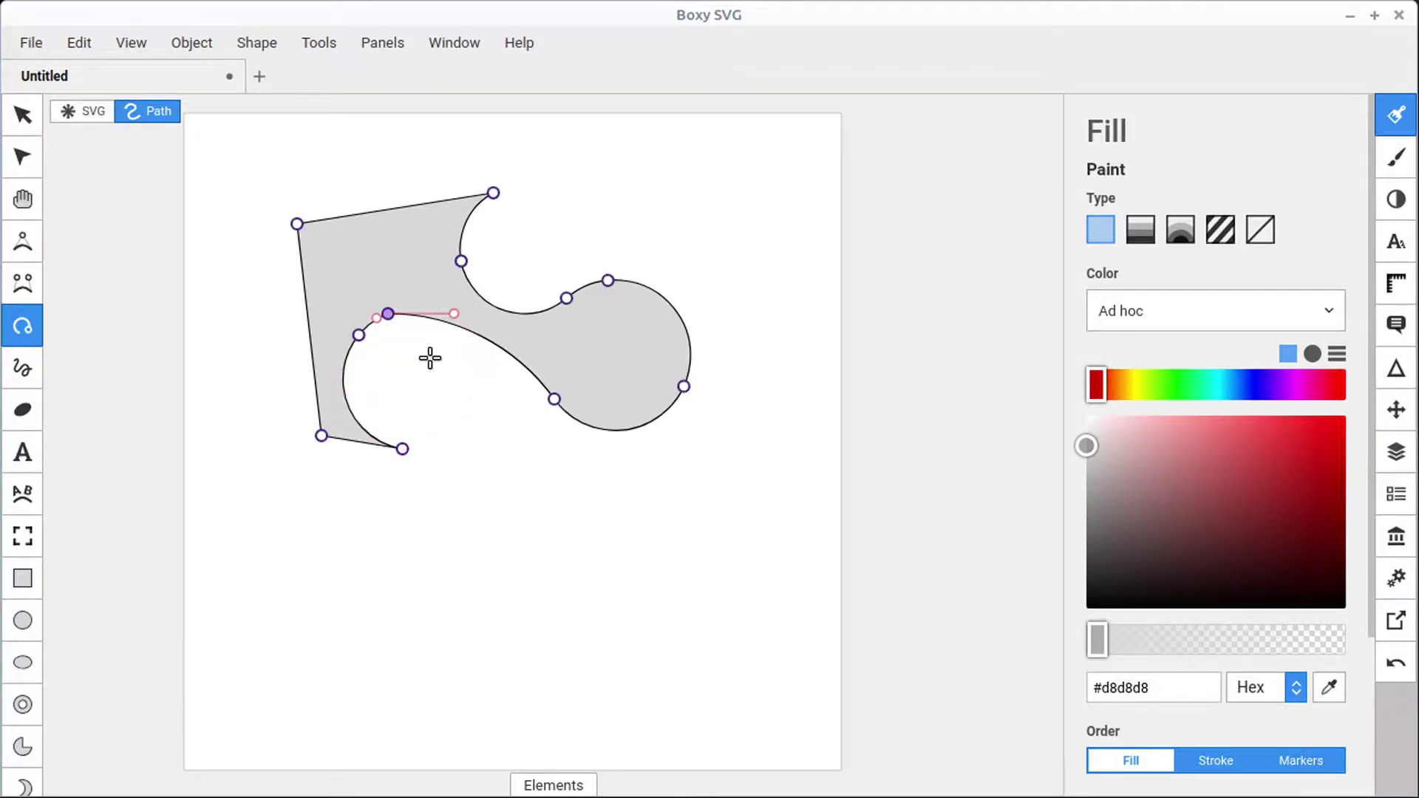
{"action": "mouse_move", "coordinate": [461, 262]}
{"action": "left_mouse_down"}
{"action": "mouse_move", "coordinate": [427, 255]}
{"action": "mouse_move", "coordinate": [401, 273]}
{"action": "mouse_move", "coordinate": [475, 260]}
{"action": "left_mouse_up"}
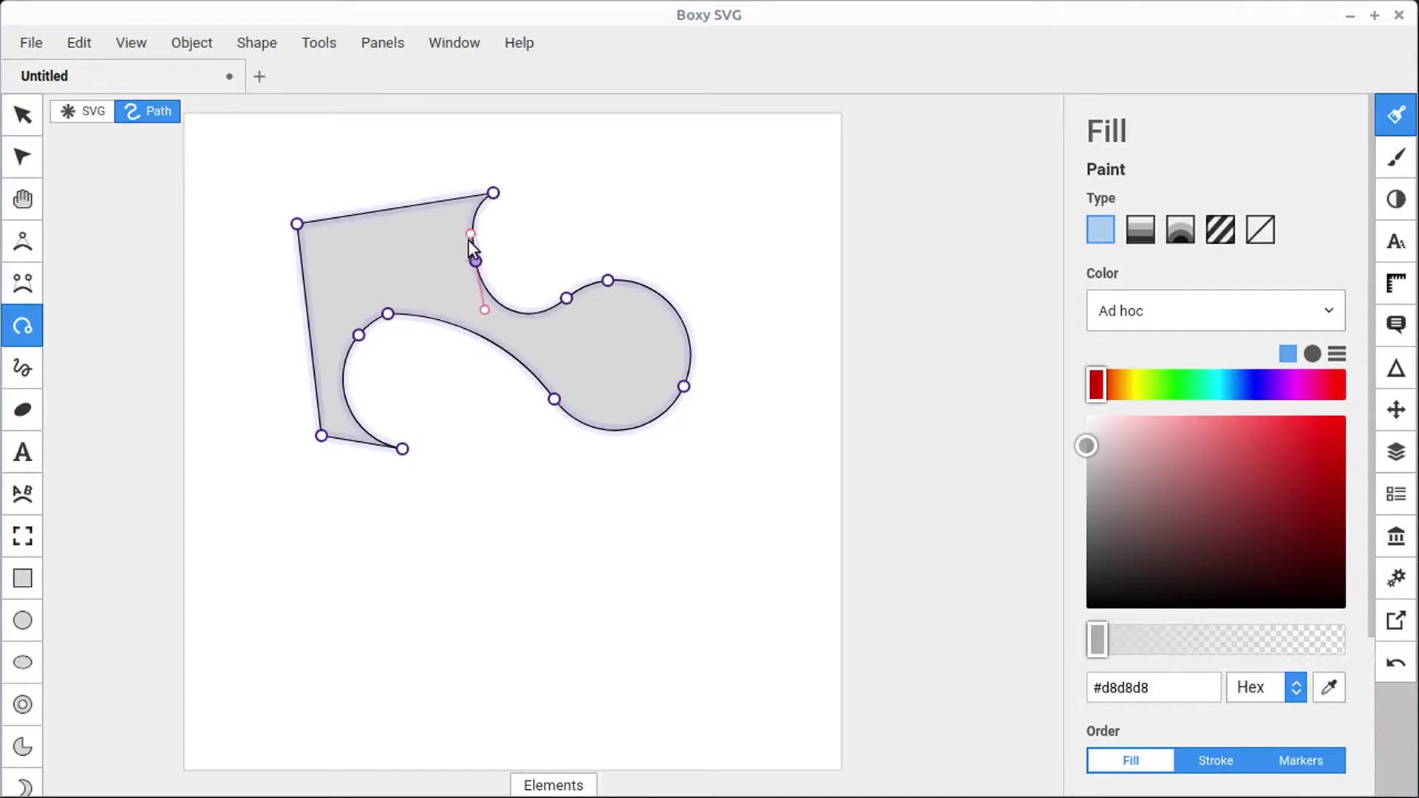
Step: Try a red fill and no fill on the arc path, finishing with a solid green fill of #8eb708
{"action": "mouse_move", "coordinate": [1337, 430]}
{"action": "left_mouse_down"}
{"action": "mouse_move", "coordinate": [1272, 465]}
{"action": "mouse_move", "coordinate": [1322, 444]}
{"action": "left_mouse_up"}
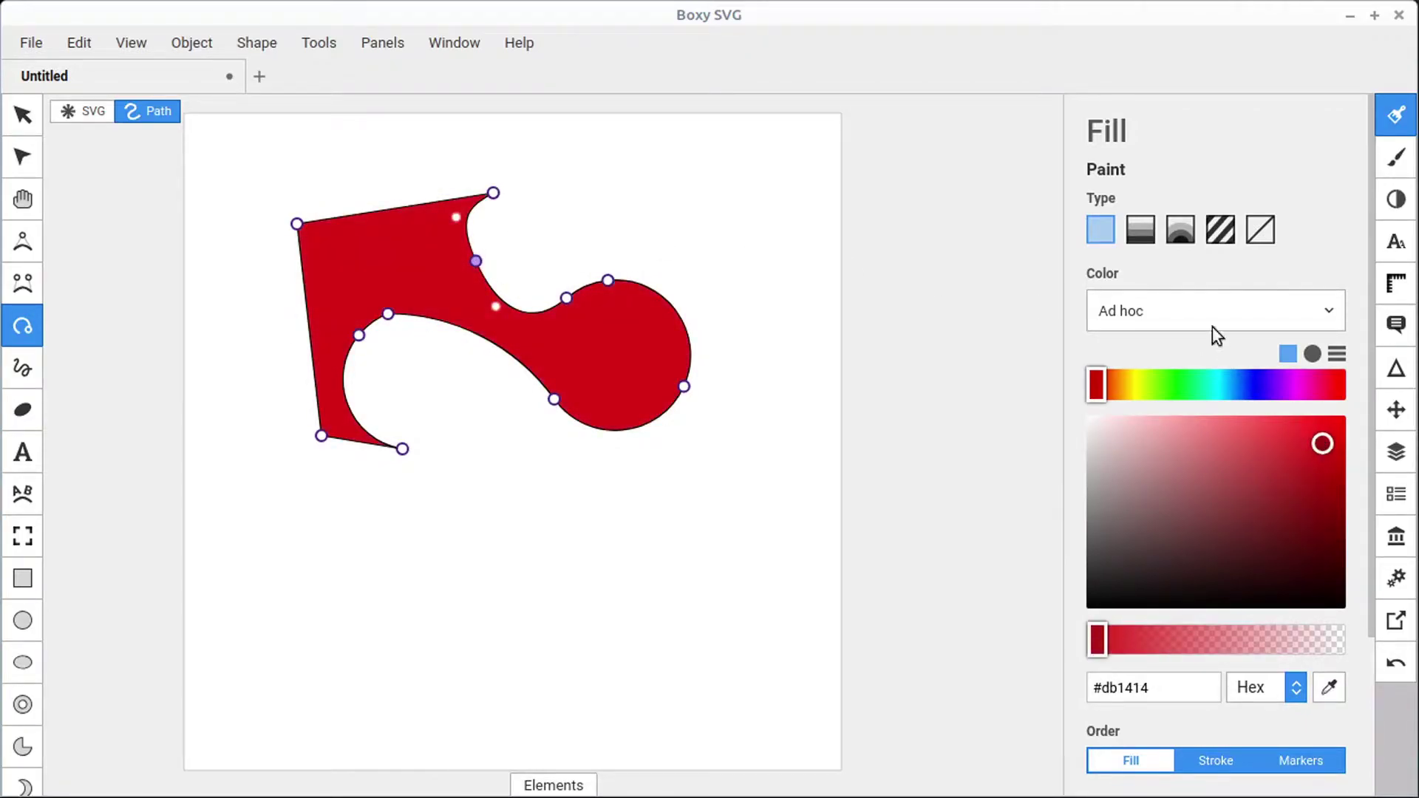
{"action": "left_click", "coordinate": [1263, 232]}
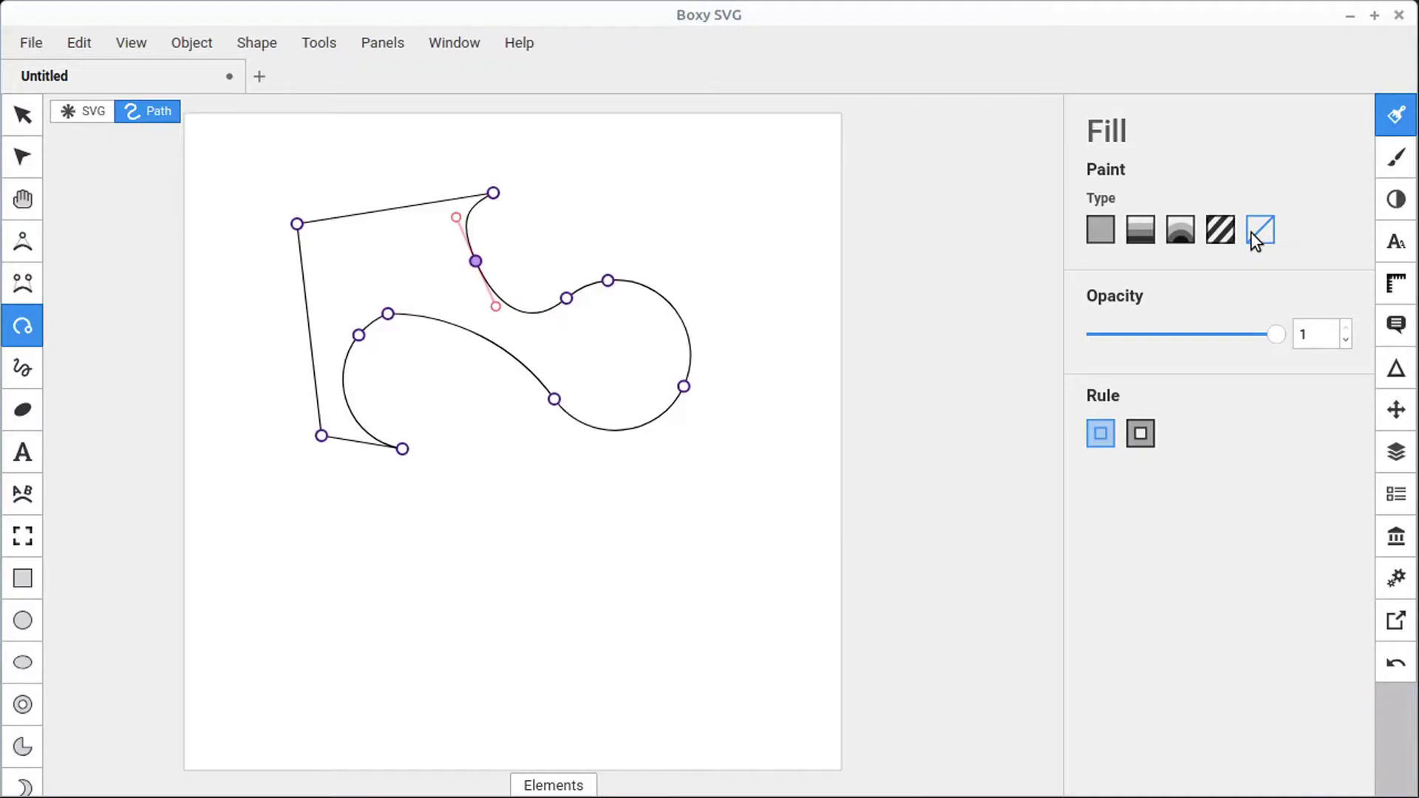
{"action": "left_click", "coordinate": [1100, 229]}
{"action": "left_click_drag", "start_coordinate": [1190, 447], "coordinate": [1322, 473]}
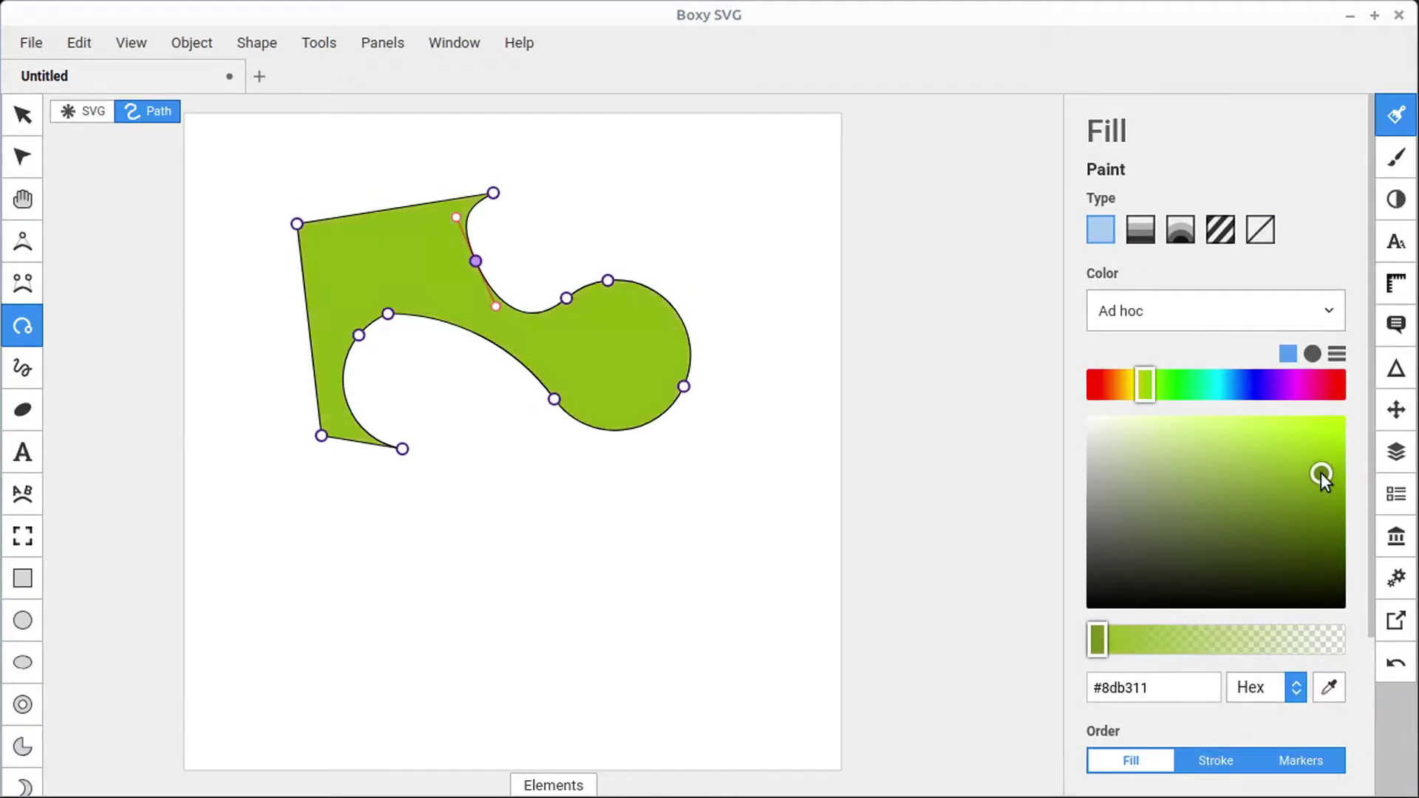
Step: Scale the arc path down, making it narrower from its right side and shorter from its upper edge
{"action": "key", "text": "v"}
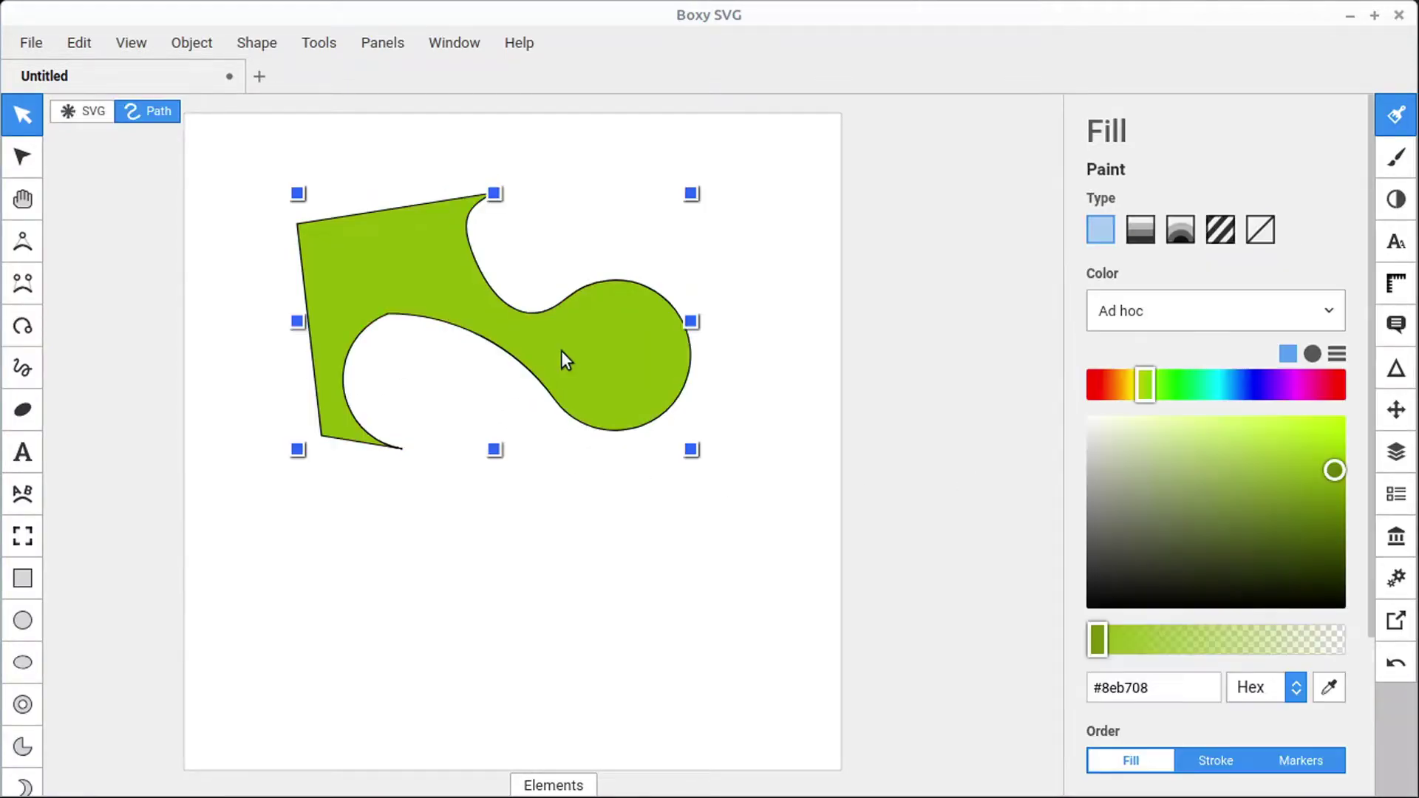
{"action": "mouse_move", "coordinate": [693, 198]}
{"action": "left_mouse_down"}
{"action": "mouse_move", "coordinate": [523, 338]}
{"action": "mouse_move", "coordinate": [486, 246]}
{"action": "mouse_move", "coordinate": [557, 177]}
{"action": "mouse_move", "coordinate": [691, 219]}
{"action": "left_mouse_up"}
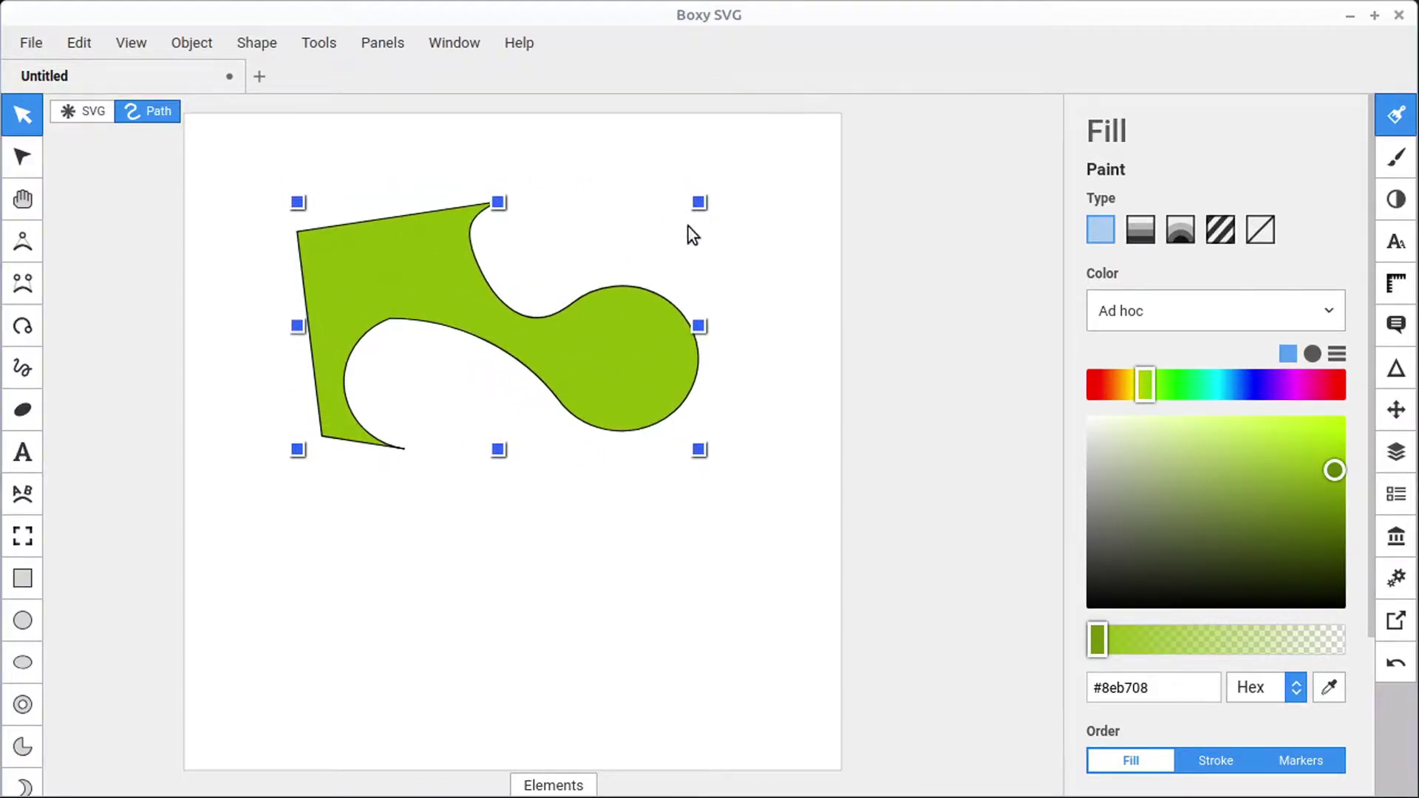
{"action": "left_click_drag", "start_coordinate": [695, 334], "coordinate": [569, 331]}
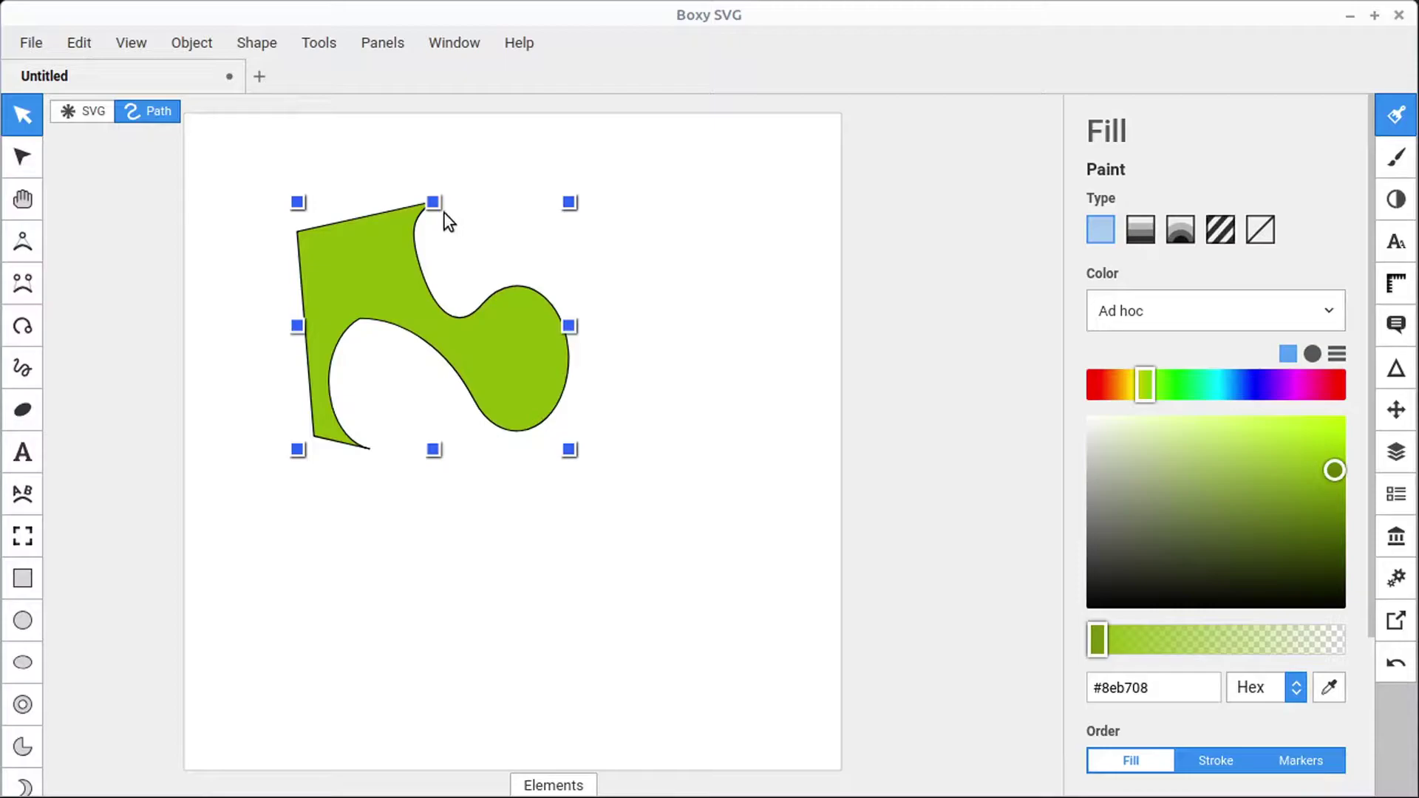
{"action": "left_click_drag", "start_coordinate": [434, 202], "coordinate": [434, 230]}
Step: Rotate the green path clockwise so its round end points downward, and skew it slightly
{"action": "left_click", "coordinate": [419, 306]}
{"action": "left_click_drag", "start_coordinate": [569, 238], "coordinate": [499, 362]}
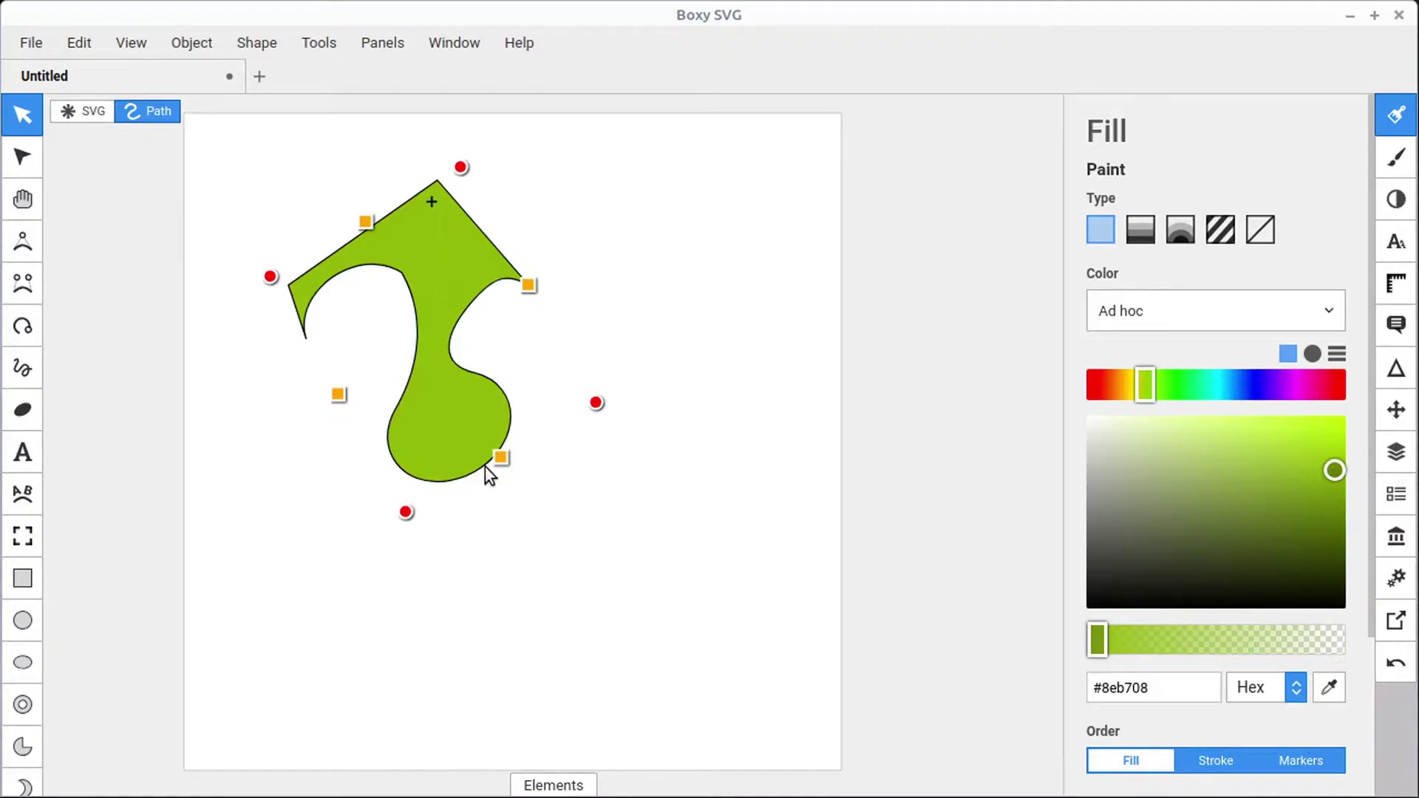
{"action": "mouse_move", "coordinate": [406, 512]}
{"action": "left_mouse_down"}
{"action": "mouse_move", "coordinate": [359, 506]}
{"action": "mouse_move", "coordinate": [391, 510]}
{"action": "left_mouse_up"}
{"action": "mouse_move", "coordinate": [527, 296]}
{"action": "left_mouse_down"}
{"action": "mouse_move", "coordinate": [599, 412]}
{"action": "mouse_move", "coordinate": [471, 193]}
{"action": "mouse_move", "coordinate": [526, 296]}
{"action": "left_mouse_up"}
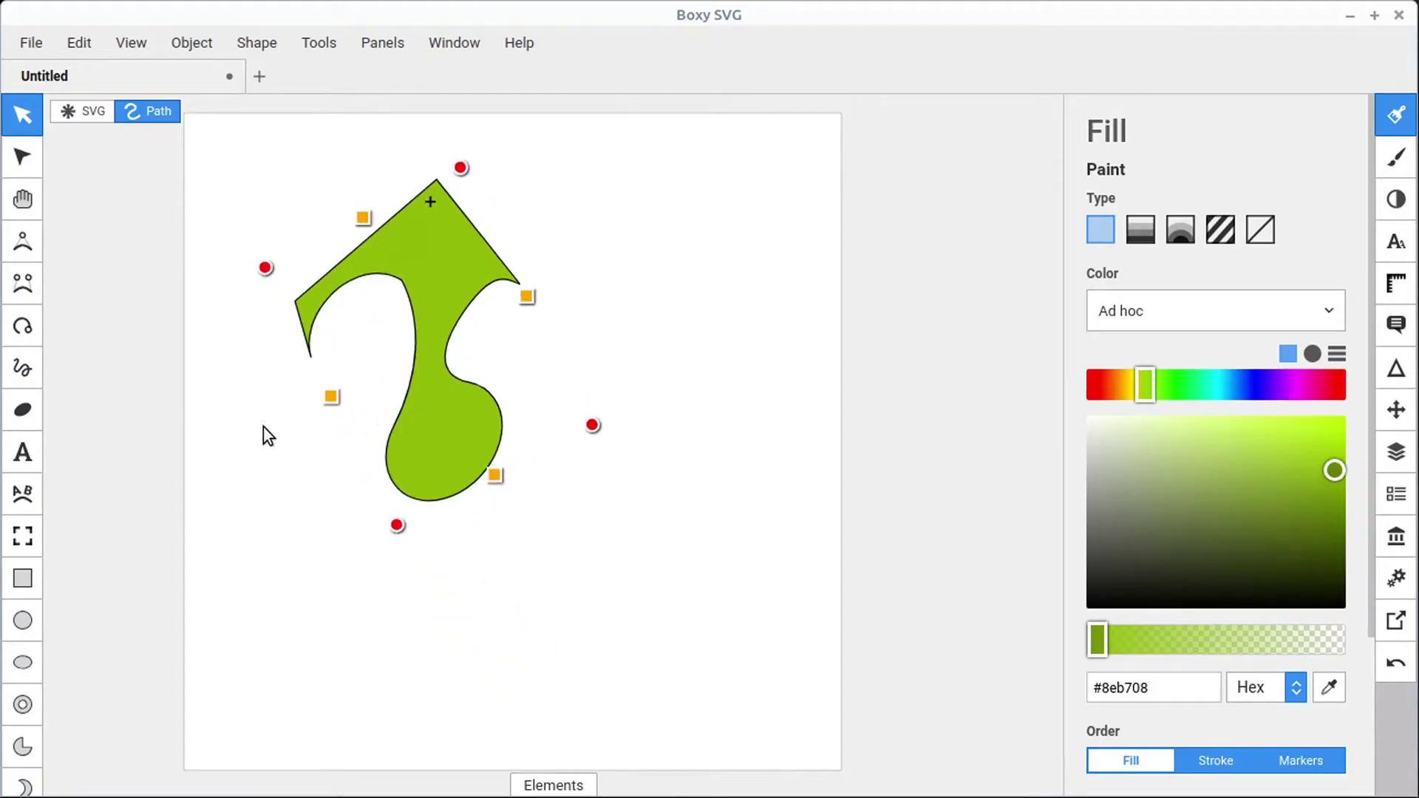
Step: Reshape the green path by moving its four outer corner nodes around the head inward and to the left
{"action": "left_click", "coordinate": [27, 157]}
{"action": "left_click", "coordinate": [22, 115]}
{"action": "left_click", "coordinate": [397, 238]}
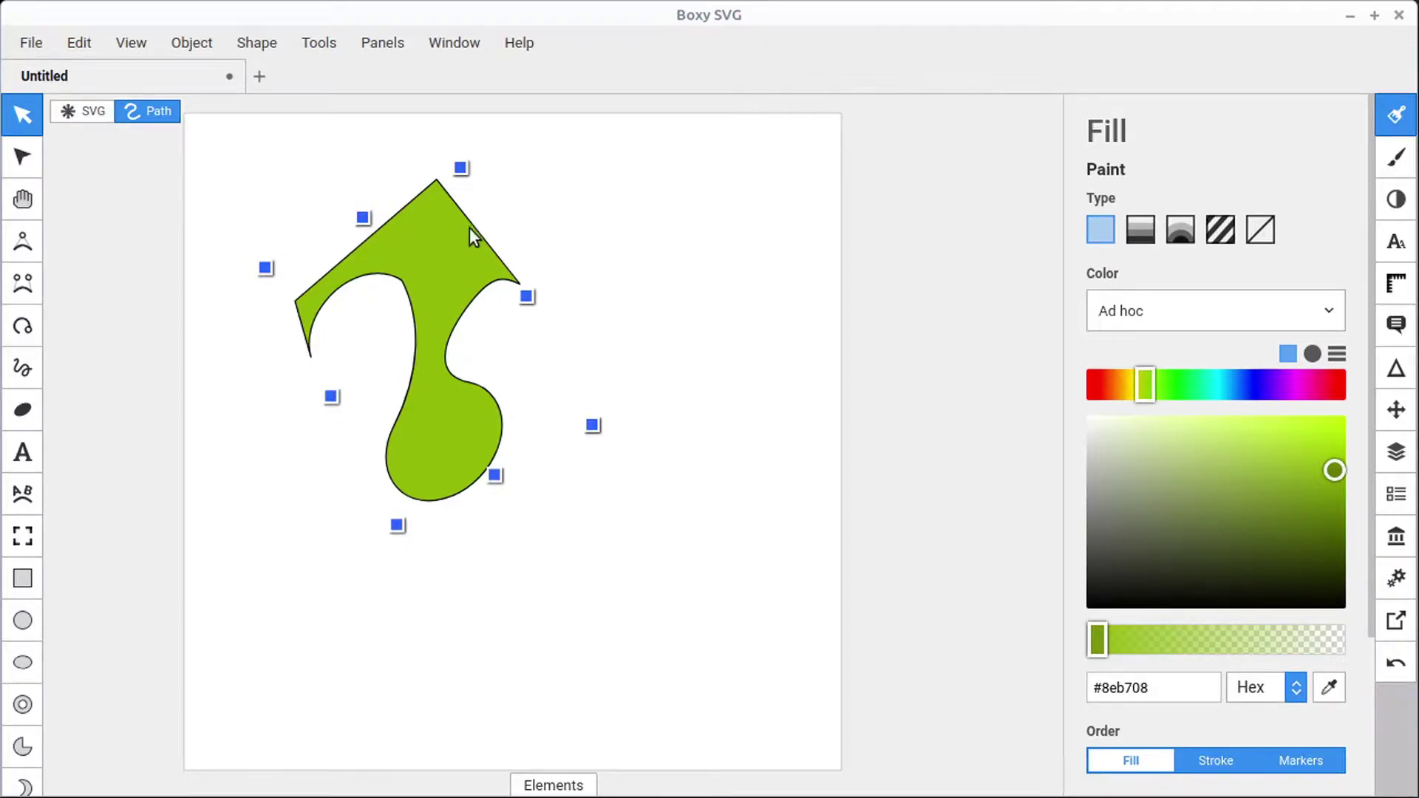
{"action": "double_click", "coordinate": [481, 240]}
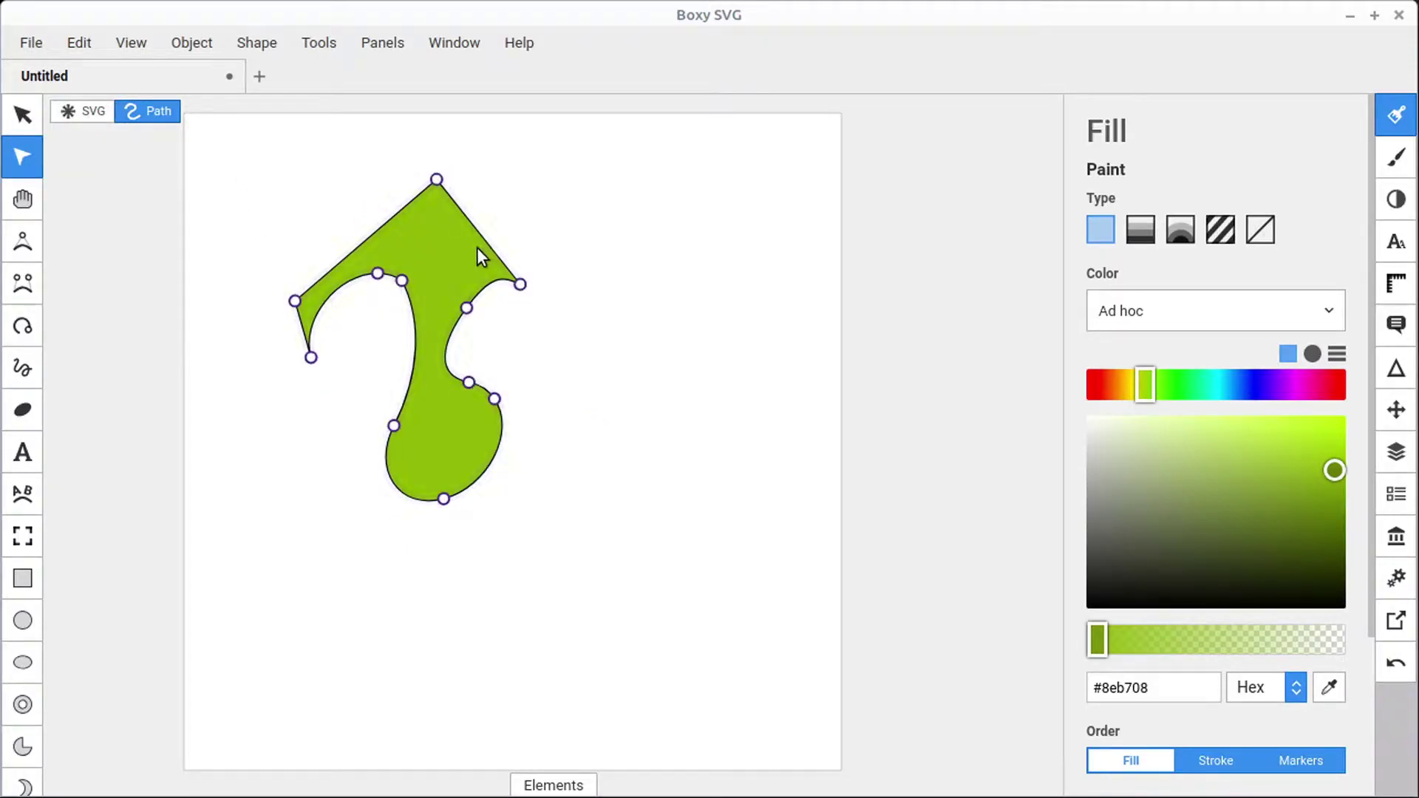
{"action": "left_click_drag", "start_coordinate": [519, 286], "coordinate": [472, 241]}
{"action": "left_click_drag", "start_coordinate": [437, 179], "coordinate": [313, 195]}
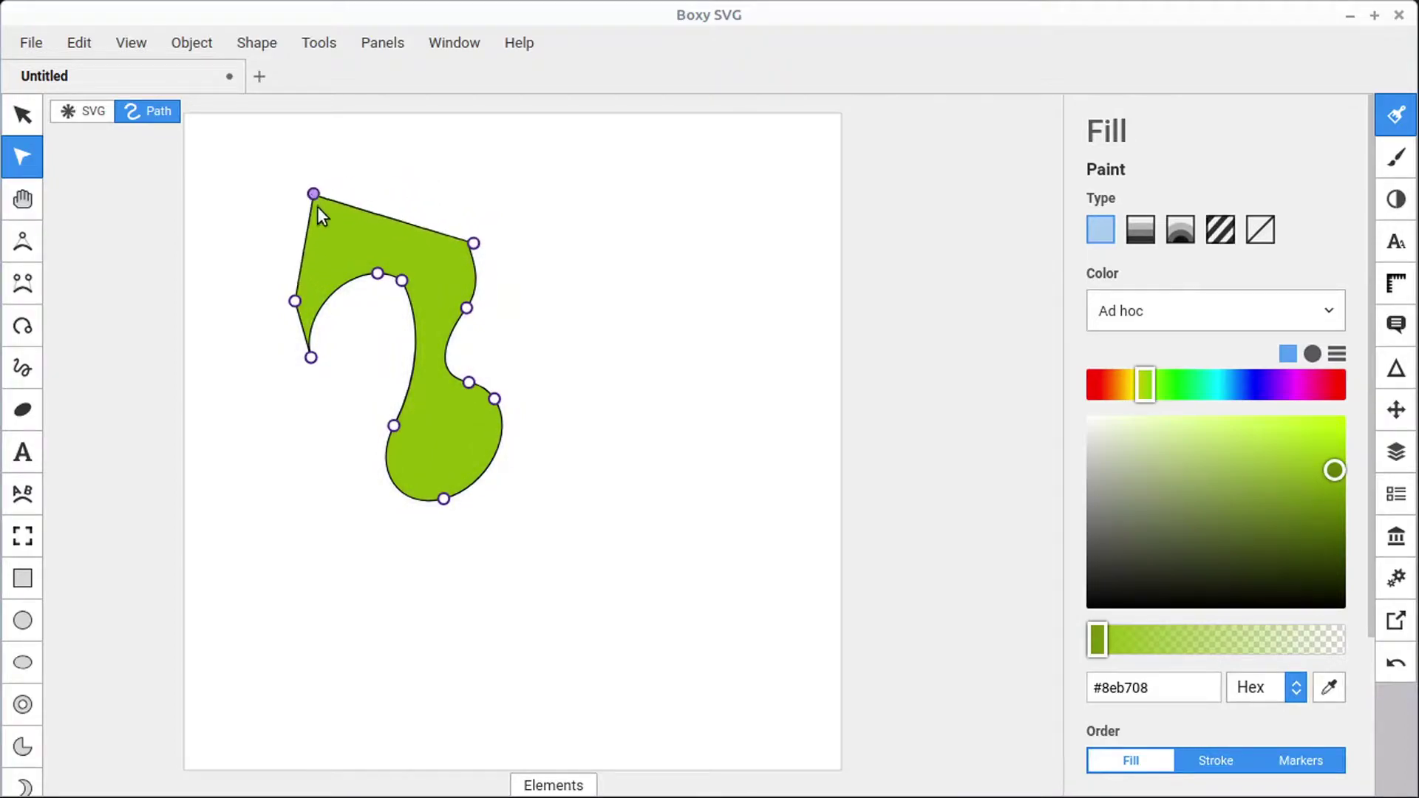
{"action": "left_click_drag", "start_coordinate": [294, 301], "coordinate": [264, 269]}
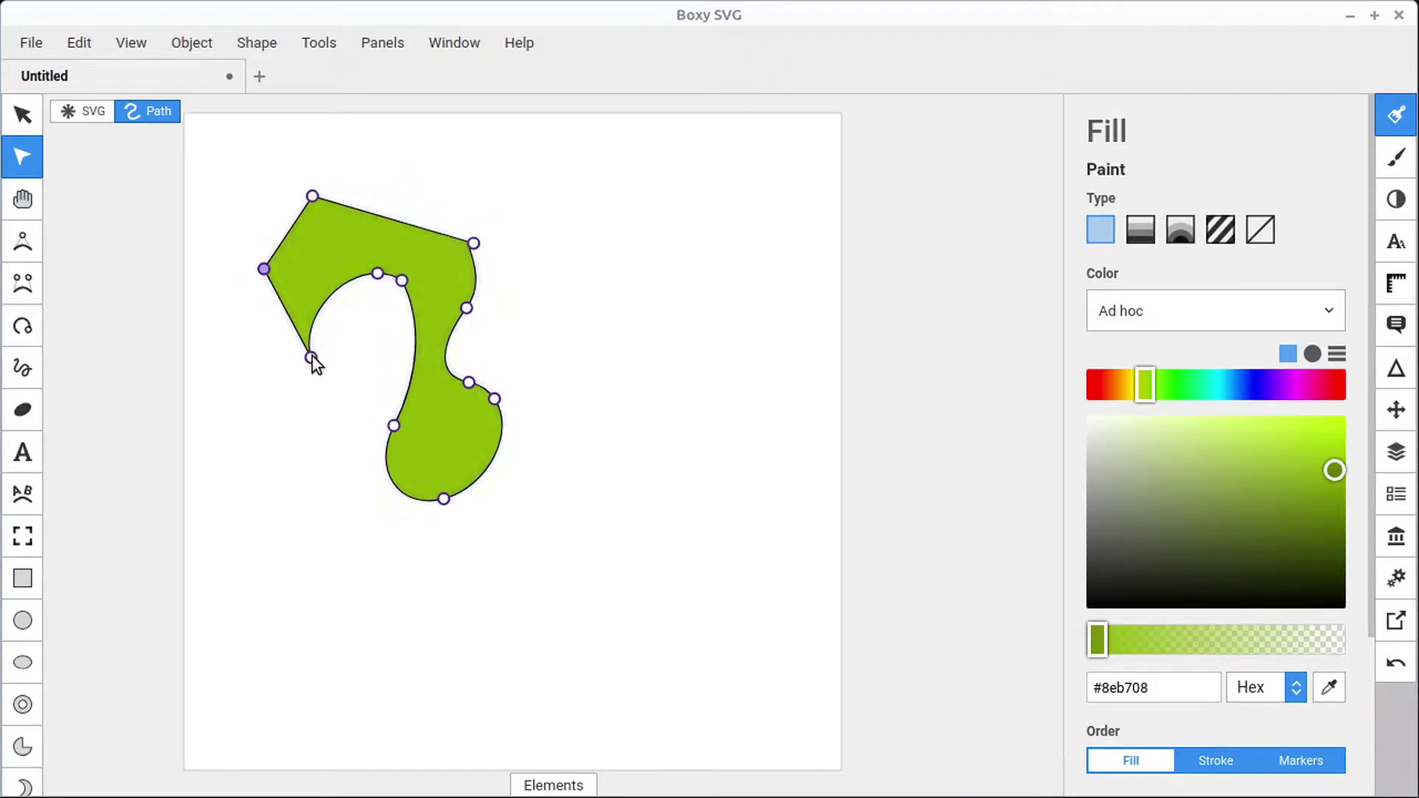
{"action": "left_click_drag", "start_coordinate": [311, 358], "coordinate": [293, 369]}
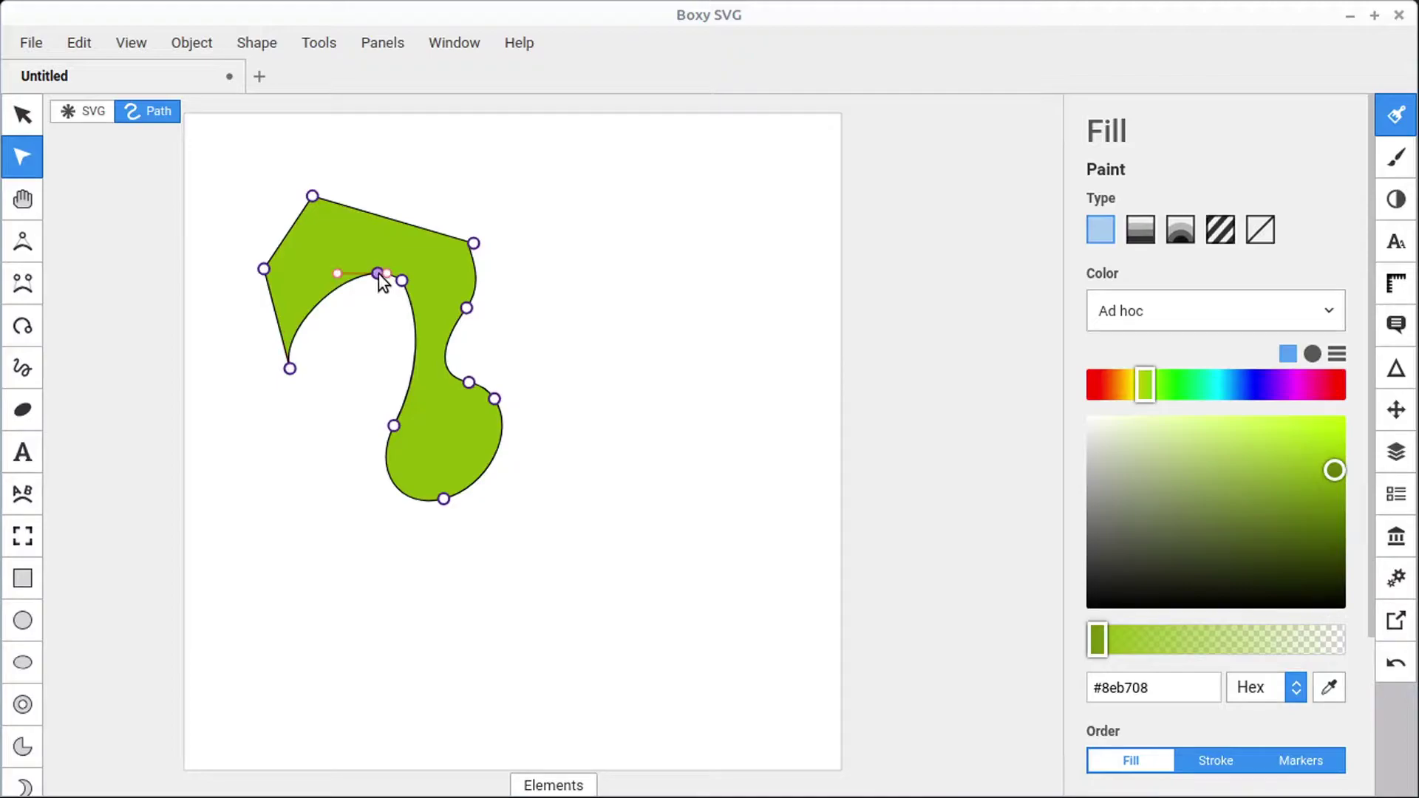
Step: Delete the node at the top of the green path's inner curve and move the neighbouring node left
{"action": "left_click_drag", "start_coordinate": [378, 275], "coordinate": [357, 268]}
{"action": "key", "text": "Delete"}
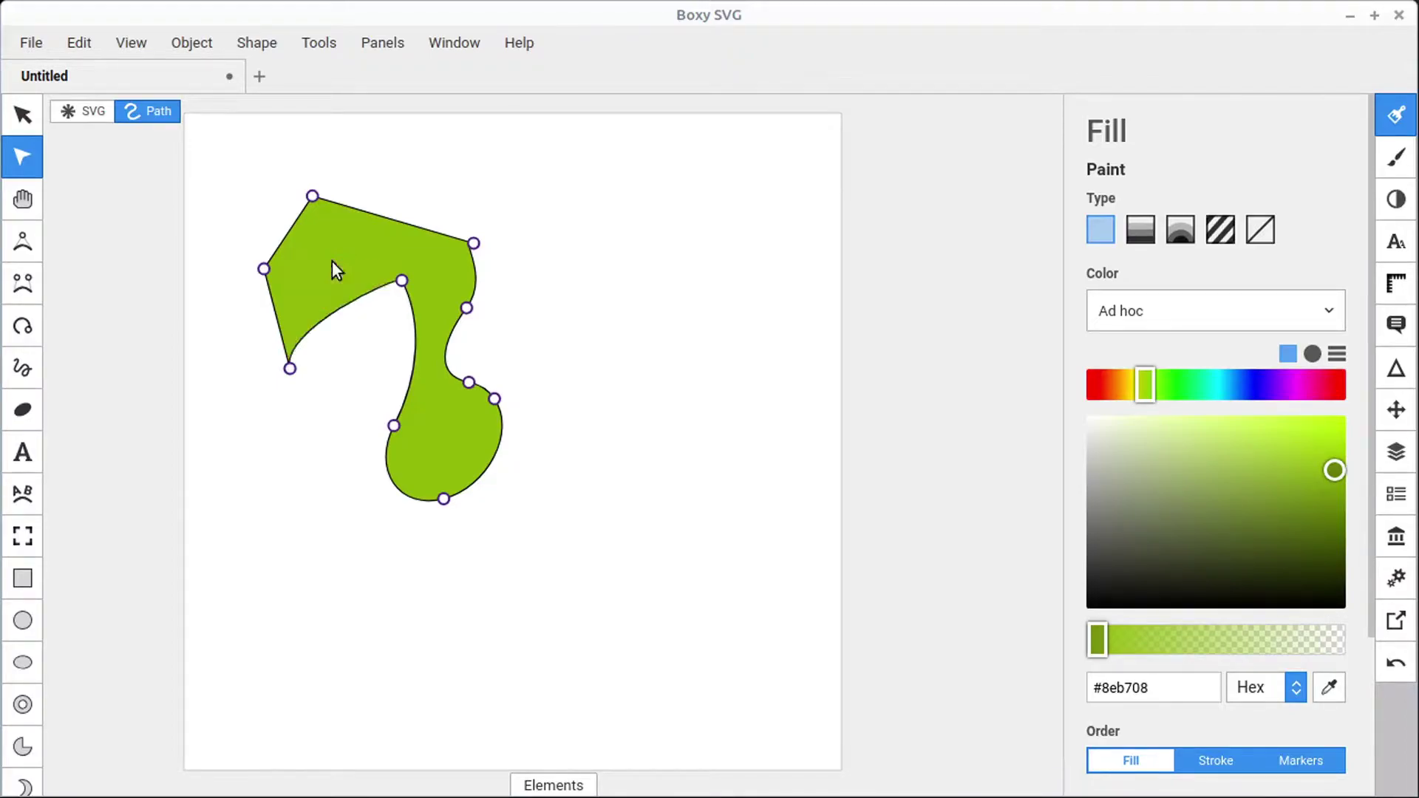
{"action": "left_click_drag", "start_coordinate": [391, 284], "coordinate": [349, 284]}
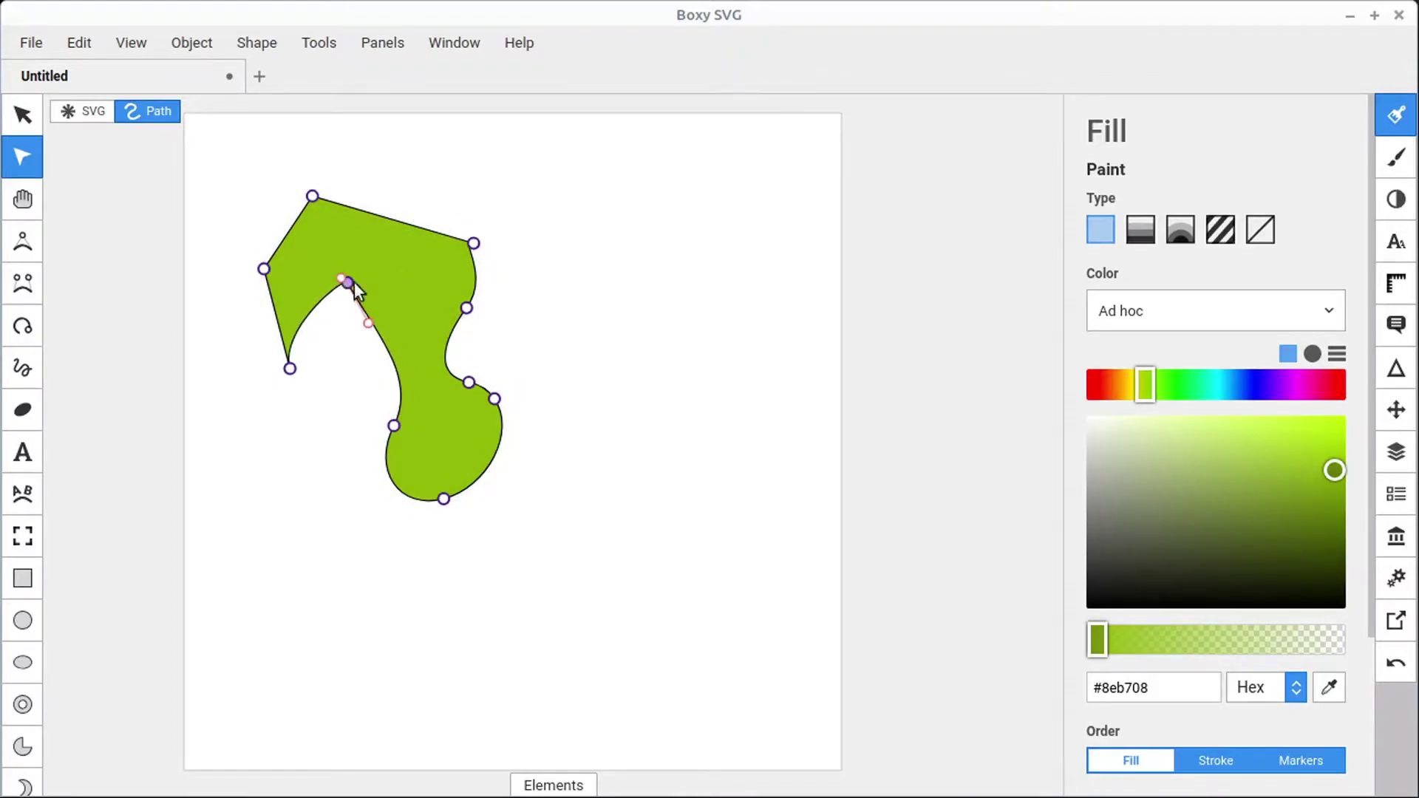
Step: Insert a node in the green path's straight upper edge and pull it up and right into a corner
{"action": "left_click", "coordinate": [392, 217]}
{"action": "double_click", "coordinate": [392, 217]}
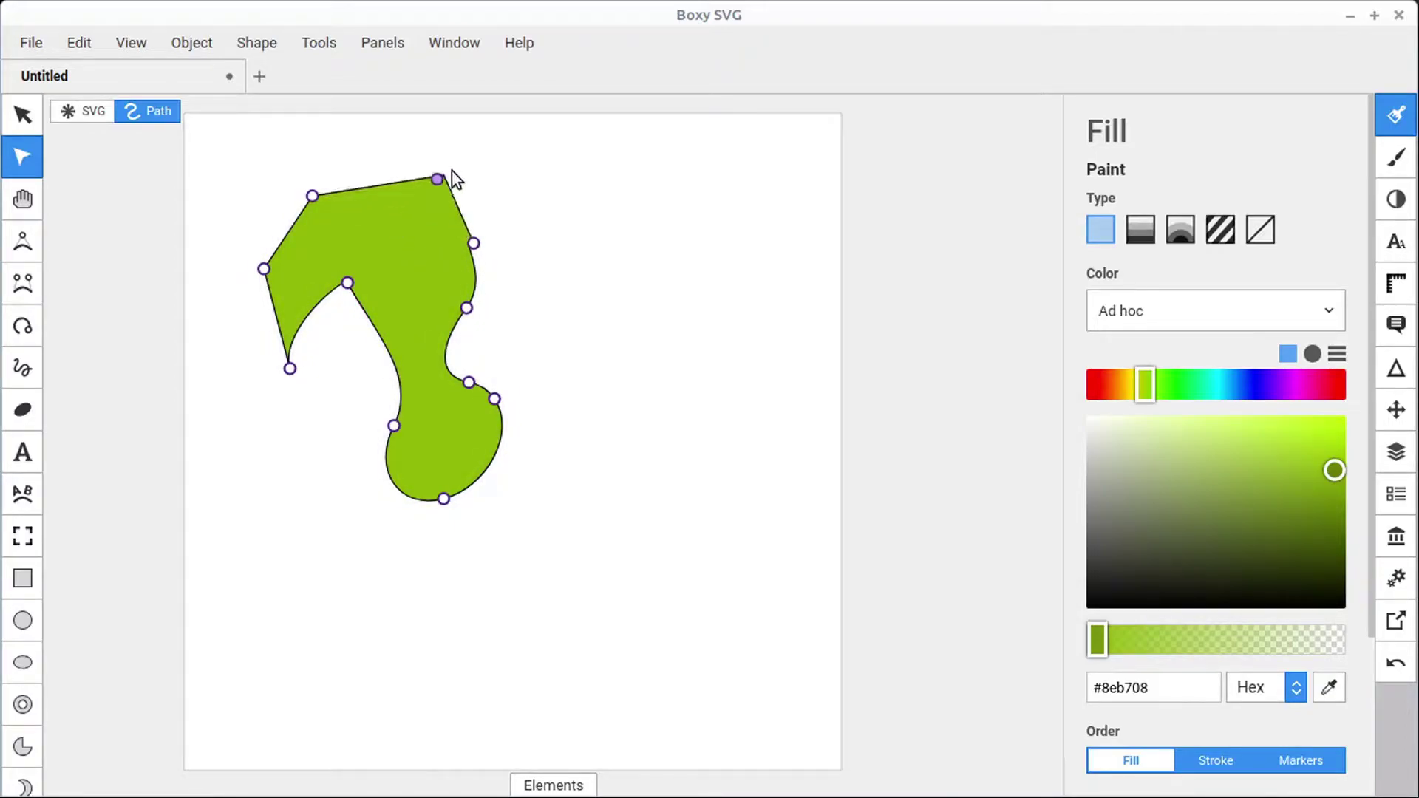
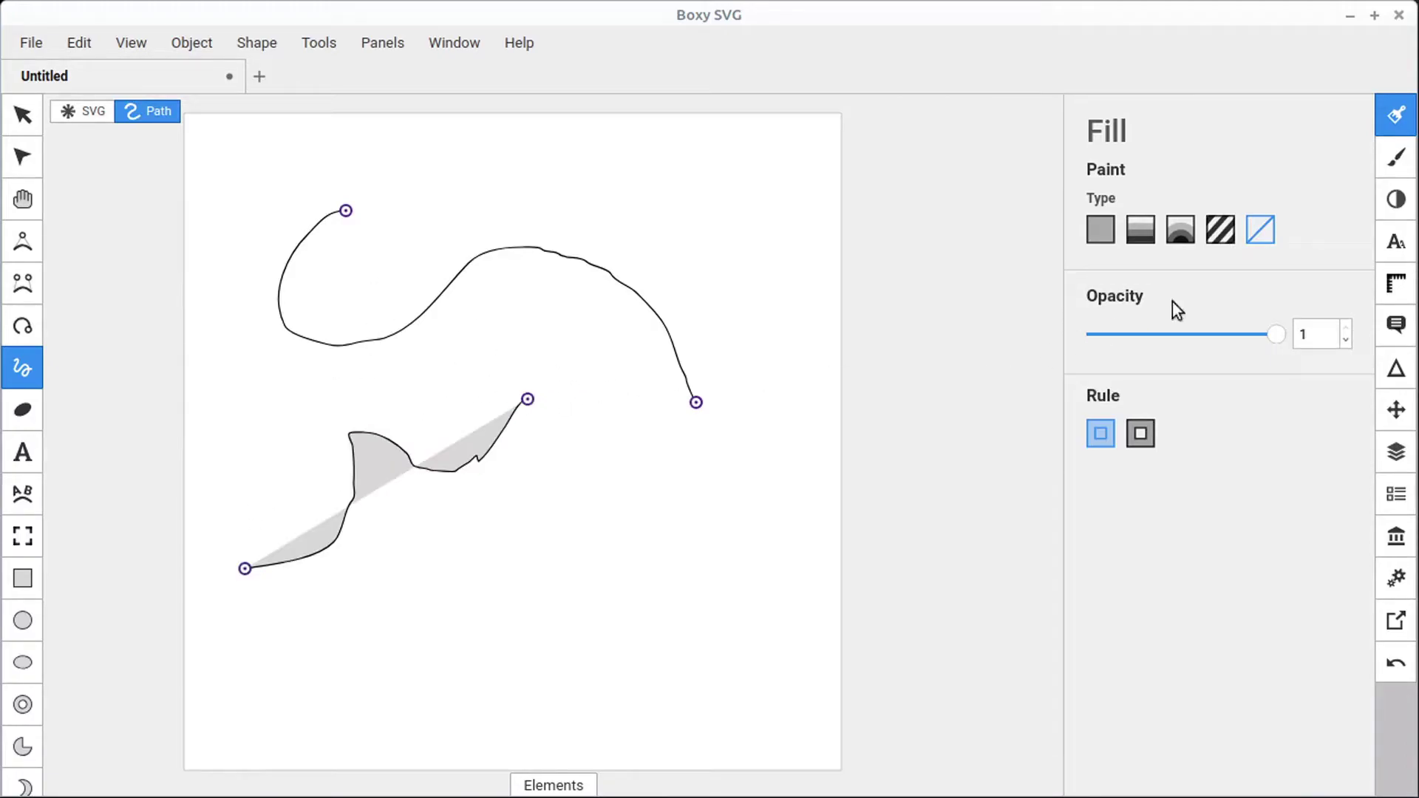
Step: Remove the fill from the freehand strokes and draw a rounded, nearly closed freehand loop in the lower part of the canvas
{"action": "left_click", "coordinate": [1261, 232]}
{"action": "mouse_move", "coordinate": [651, 510]}
{"action": "left_mouse_down"}
{"action": "mouse_move", "coordinate": [513, 514]}
{"action": "mouse_move", "coordinate": [444, 612]}
{"action": "mouse_move", "coordinate": [563, 672]}
{"action": "mouse_move", "coordinate": [636, 596]}
{"action": "mouse_move", "coordinate": [638, 506]}
{"action": "left_mouse_up"}
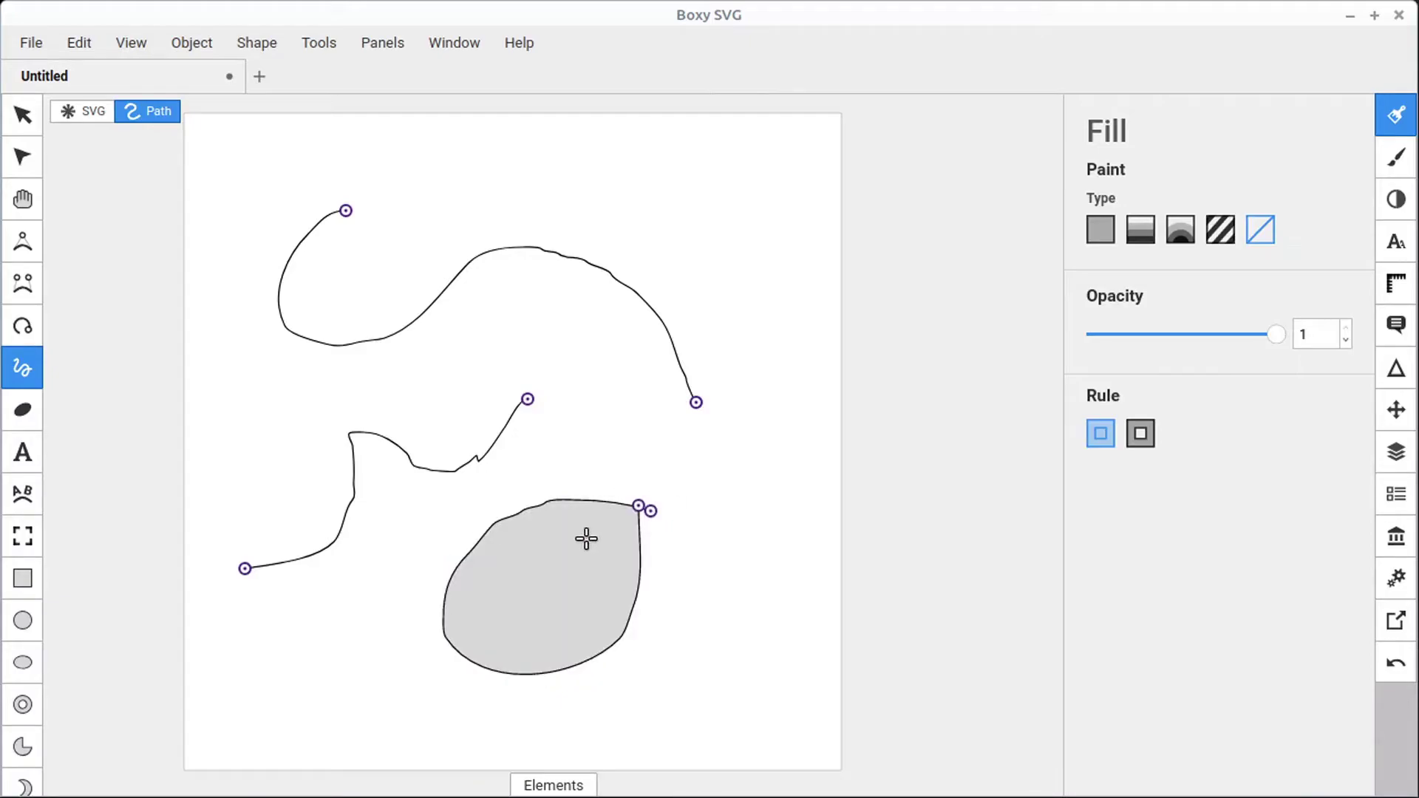
Step: Give all three freehand paths a solid red fill of #d61717
{"action": "left_click", "coordinate": [1103, 231]}
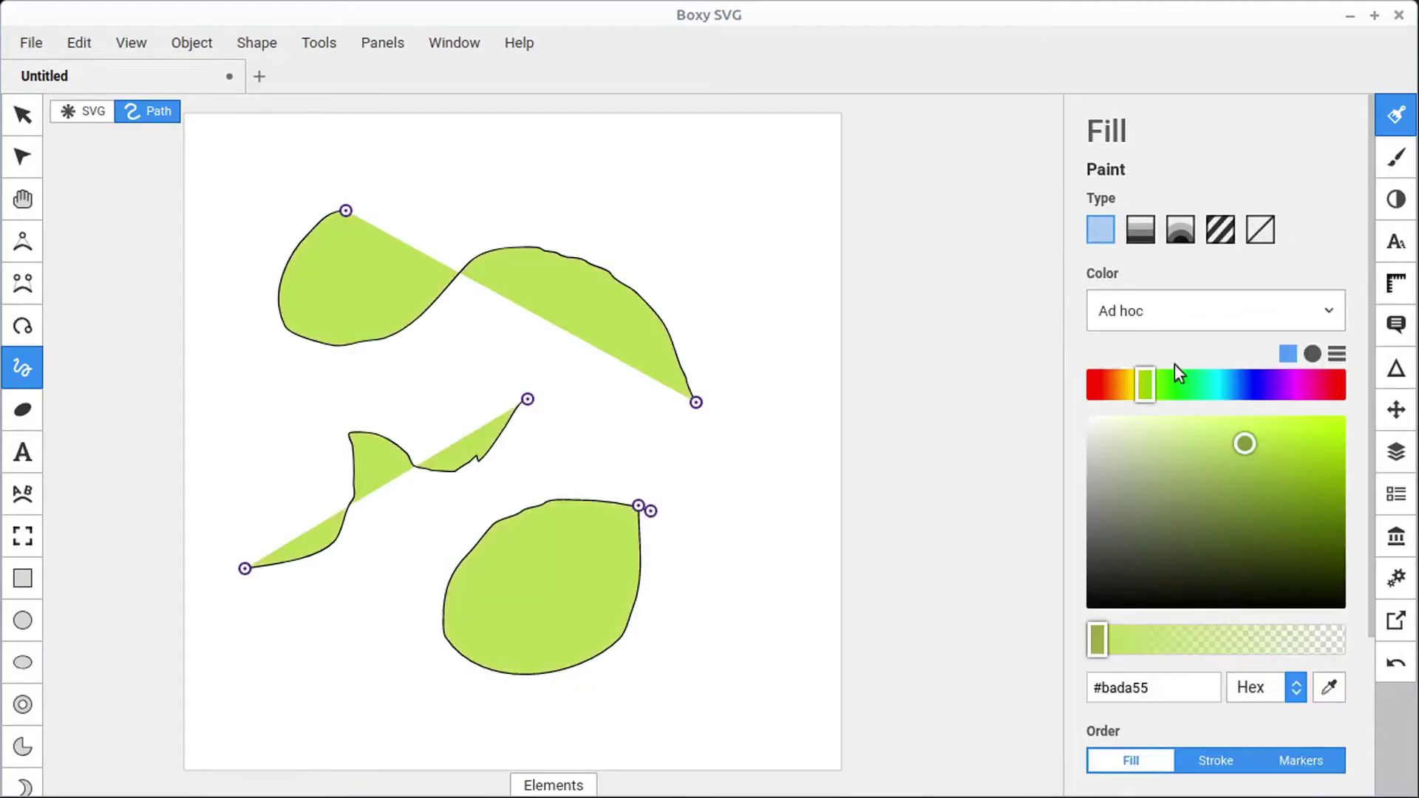
{"action": "left_click_drag", "start_coordinate": [1258, 396], "coordinate": [1357, 394]}
{"action": "left_click", "coordinate": [1319, 448]}
Step: Reshape the lower freehand blob by moving its edge nodes and curve handles, creating a bulge and an inward curve on its right side
{"action": "key", "text": "v"}
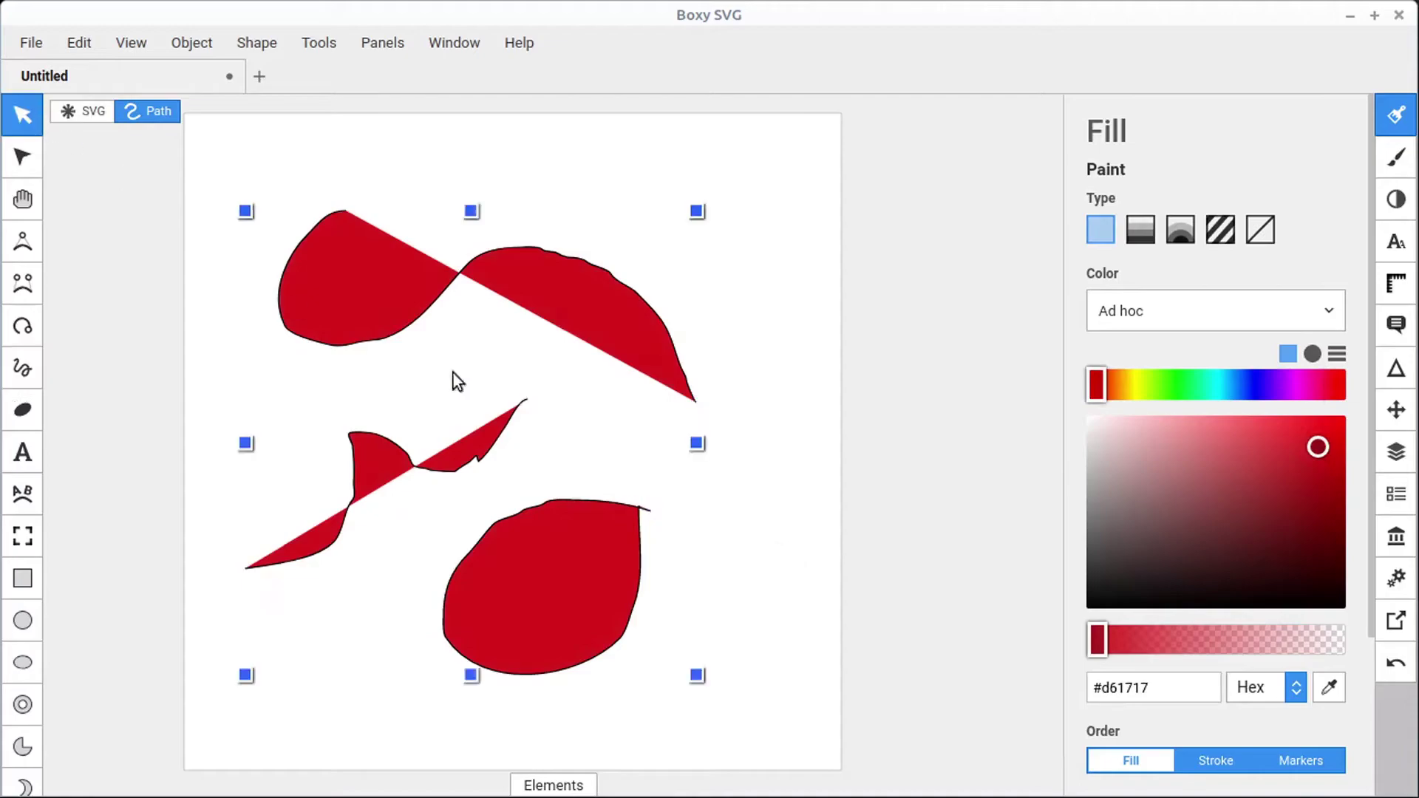
{"action": "left_click", "coordinate": [23, 157]}
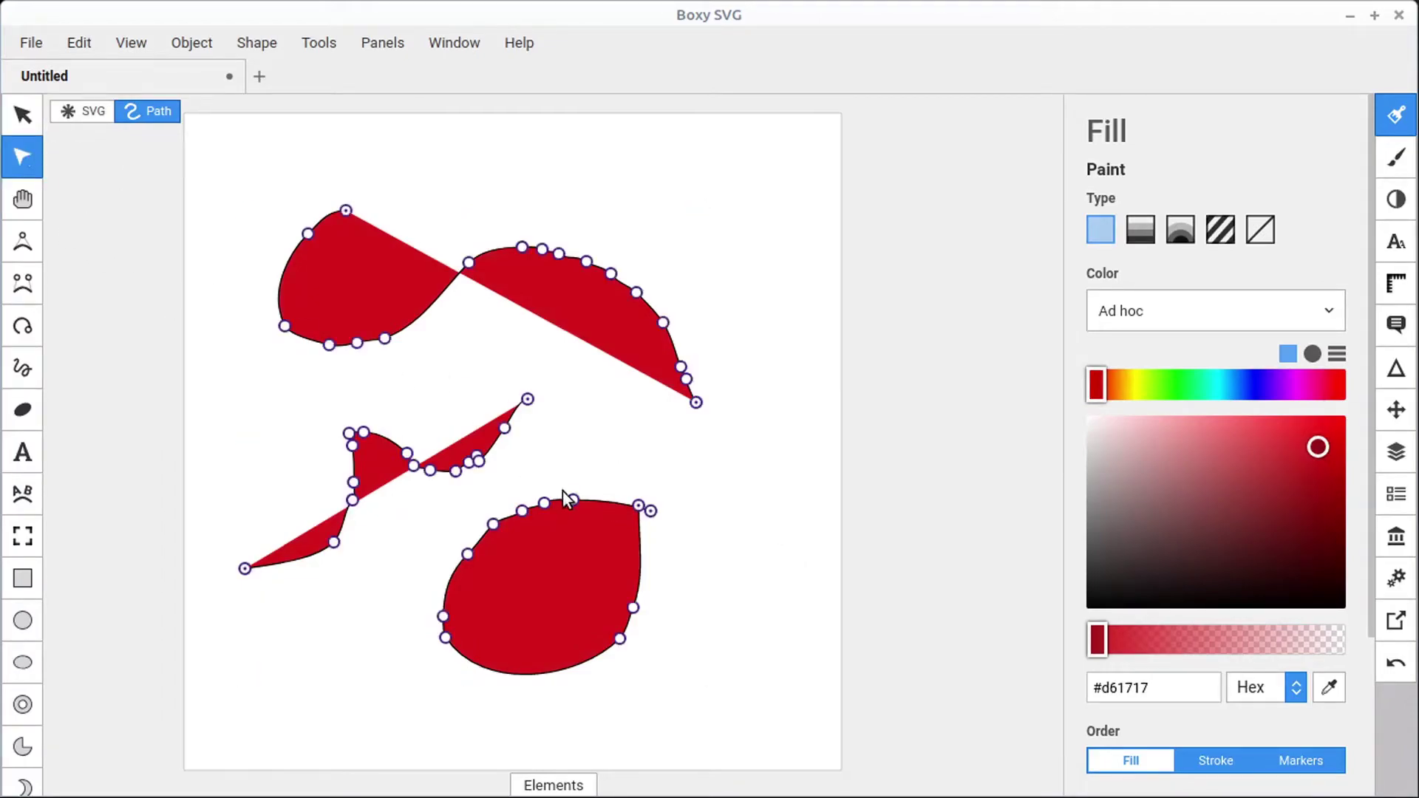
{"action": "left_click_drag", "start_coordinate": [616, 442], "coordinate": [604, 475]}
{"action": "left_click_drag", "start_coordinate": [443, 637], "coordinate": [433, 605]}
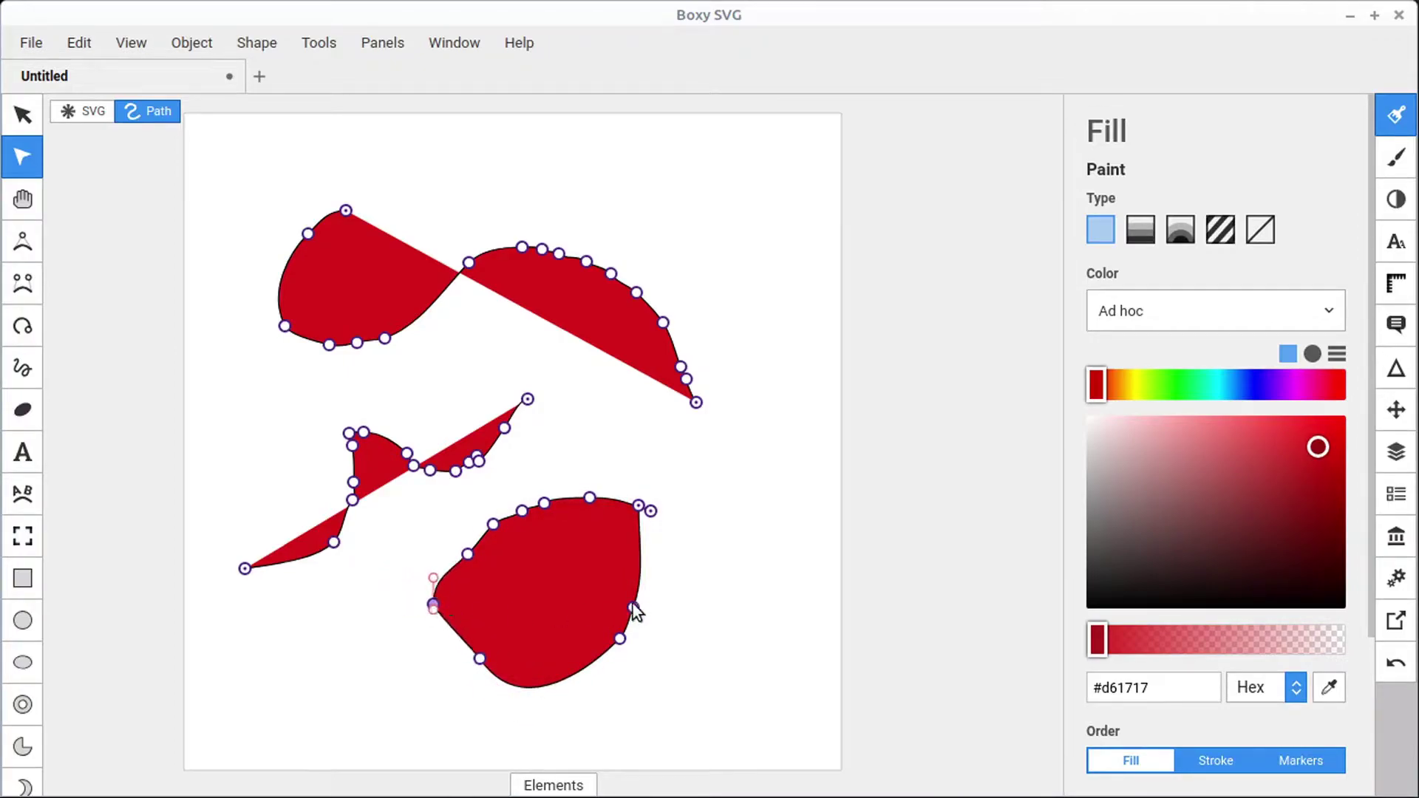
{"action": "left_click_drag", "start_coordinate": [636, 609], "coordinate": [681, 565]}
{"action": "left_click_drag", "start_coordinate": [620, 638], "coordinate": [607, 574]}
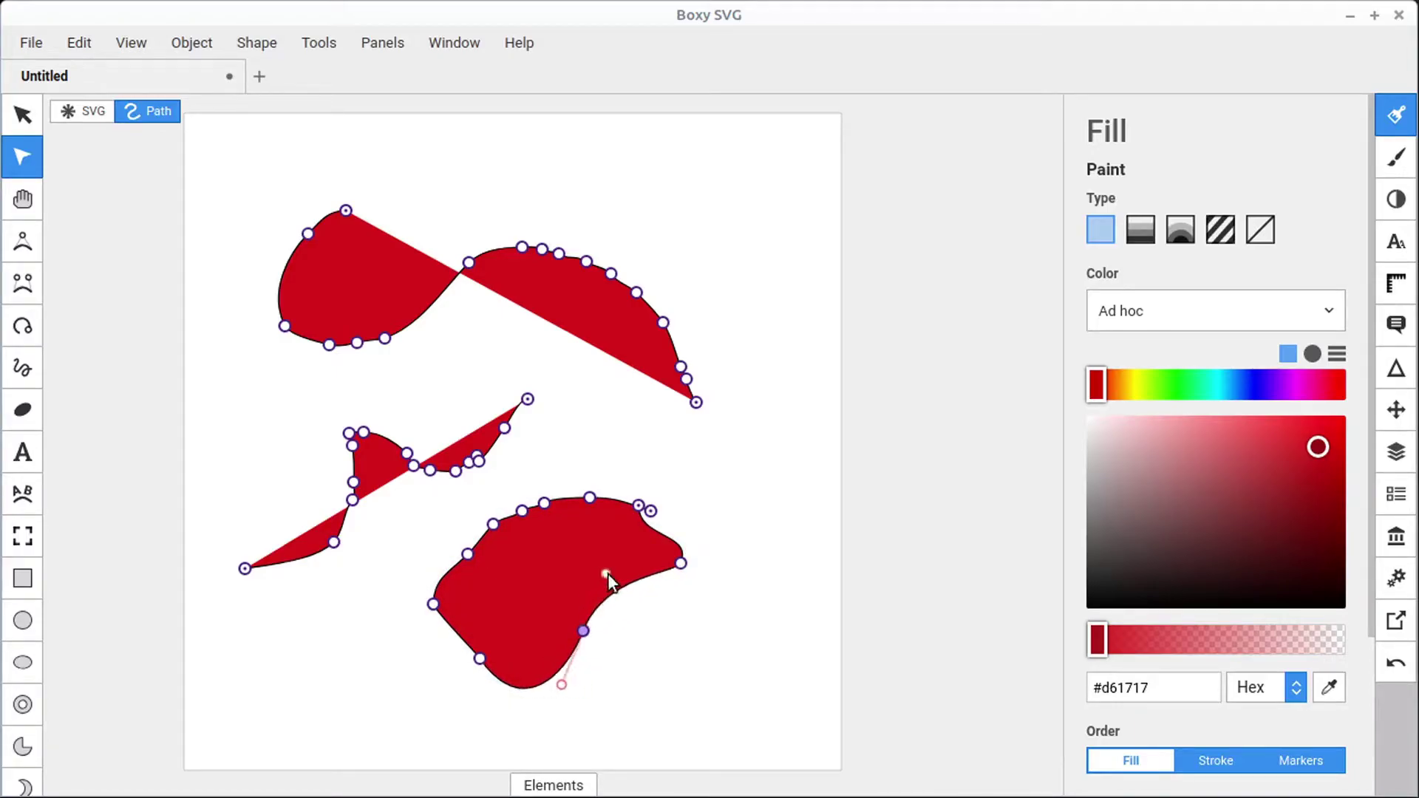
Step: Delete all three red freehand paths from the canvas
{"action": "left_click", "coordinate": [20, 116]}
{"action": "left_click", "coordinate": [651, 318]}
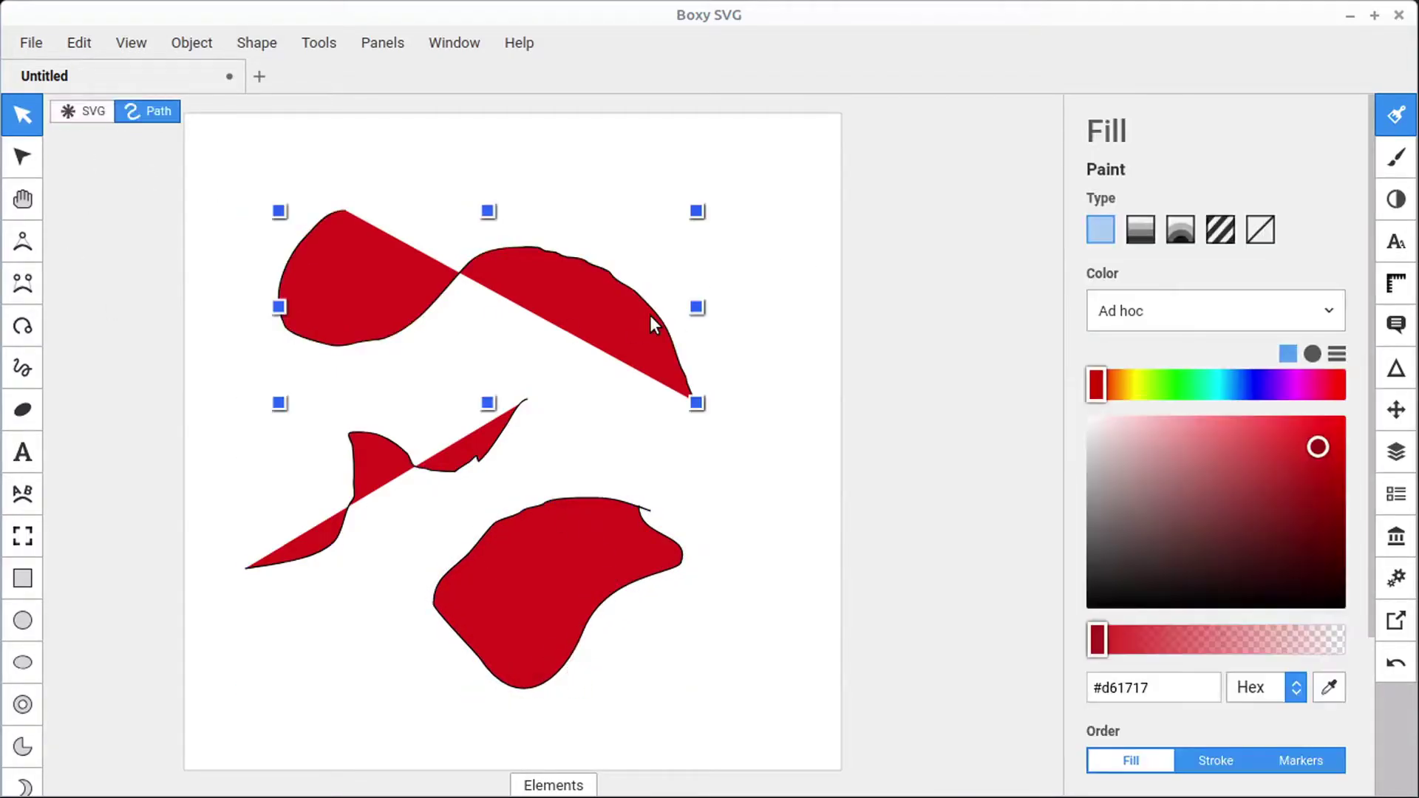
{"action": "key", "text": "Delete"}
{"action": "left_click", "coordinate": [443, 460]}
{"action": "key", "text": "Delete"}
{"action": "left_click", "coordinate": [545, 538]}
{"action": "key", "text": "Delete"}
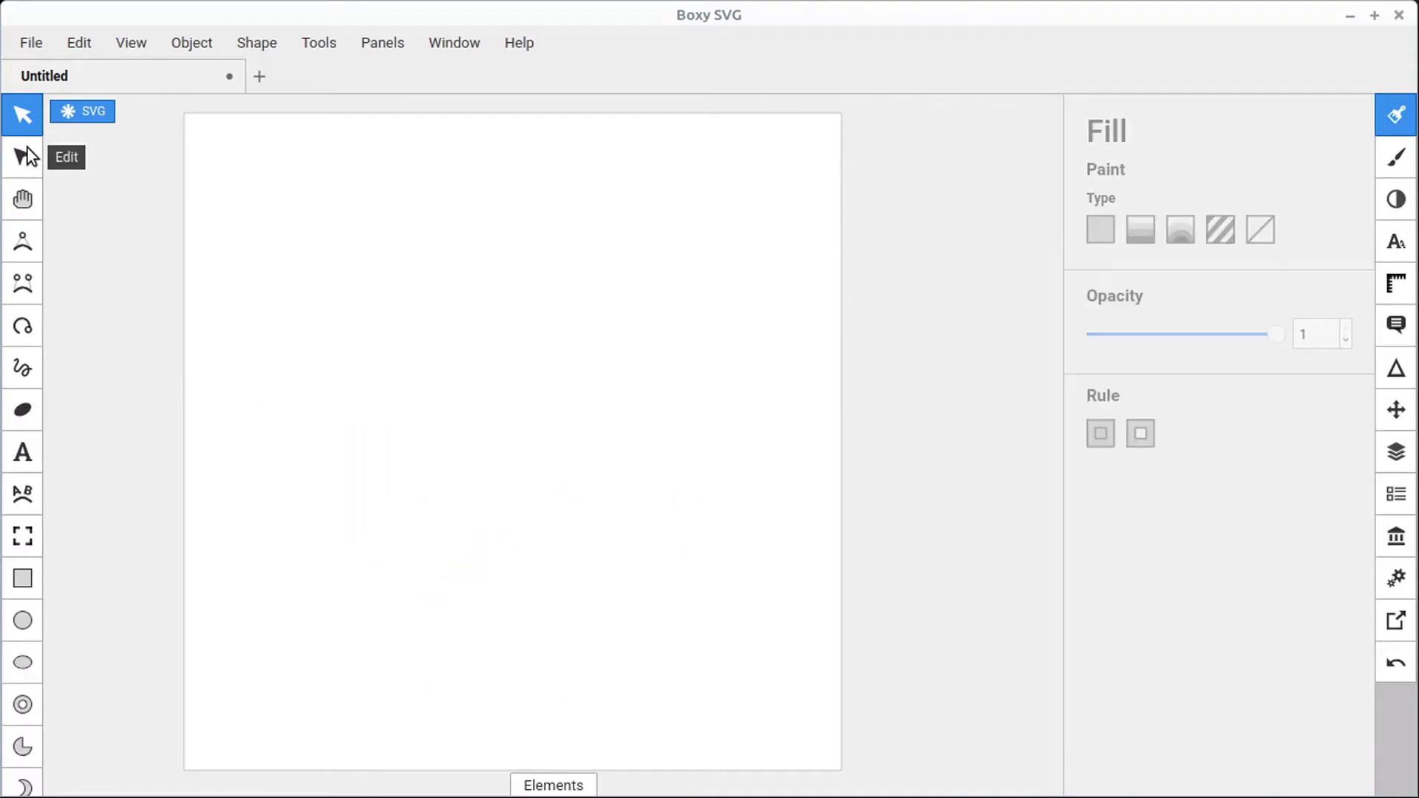
Step: Draw a freehand zigzag in the upper part of the canvas, plus two jagged strokes lower down with the Freehand smoothing set to 0.01
{"action": "left_click", "coordinate": [22, 367]}
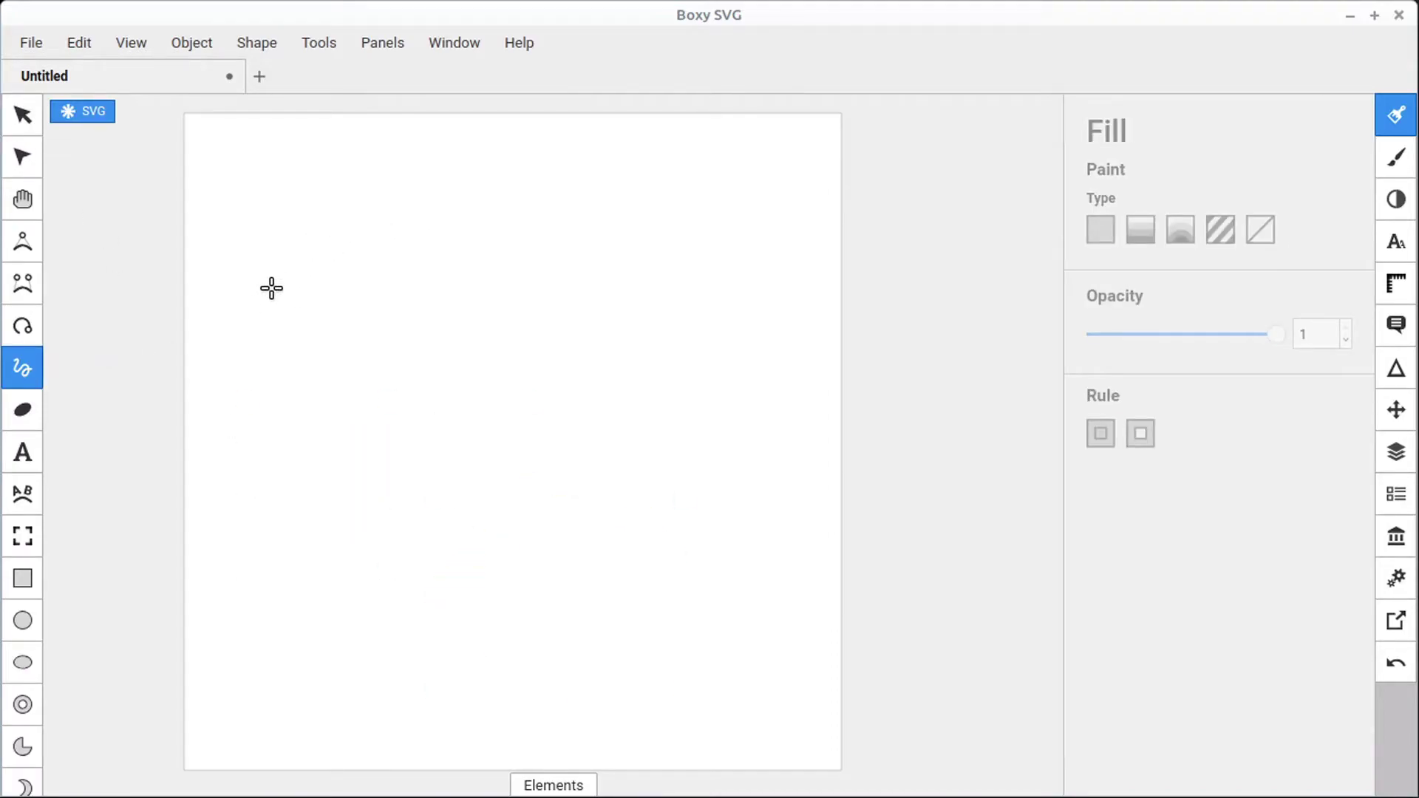
{"action": "mouse_move", "coordinate": [260, 308]}
{"action": "left_mouse_down"}
{"action": "mouse_move", "coordinate": [307, 296]}
{"action": "mouse_move", "coordinate": [326, 331]}
{"action": "mouse_move", "coordinate": [452, 289]}
{"action": "left_mouse_up"}
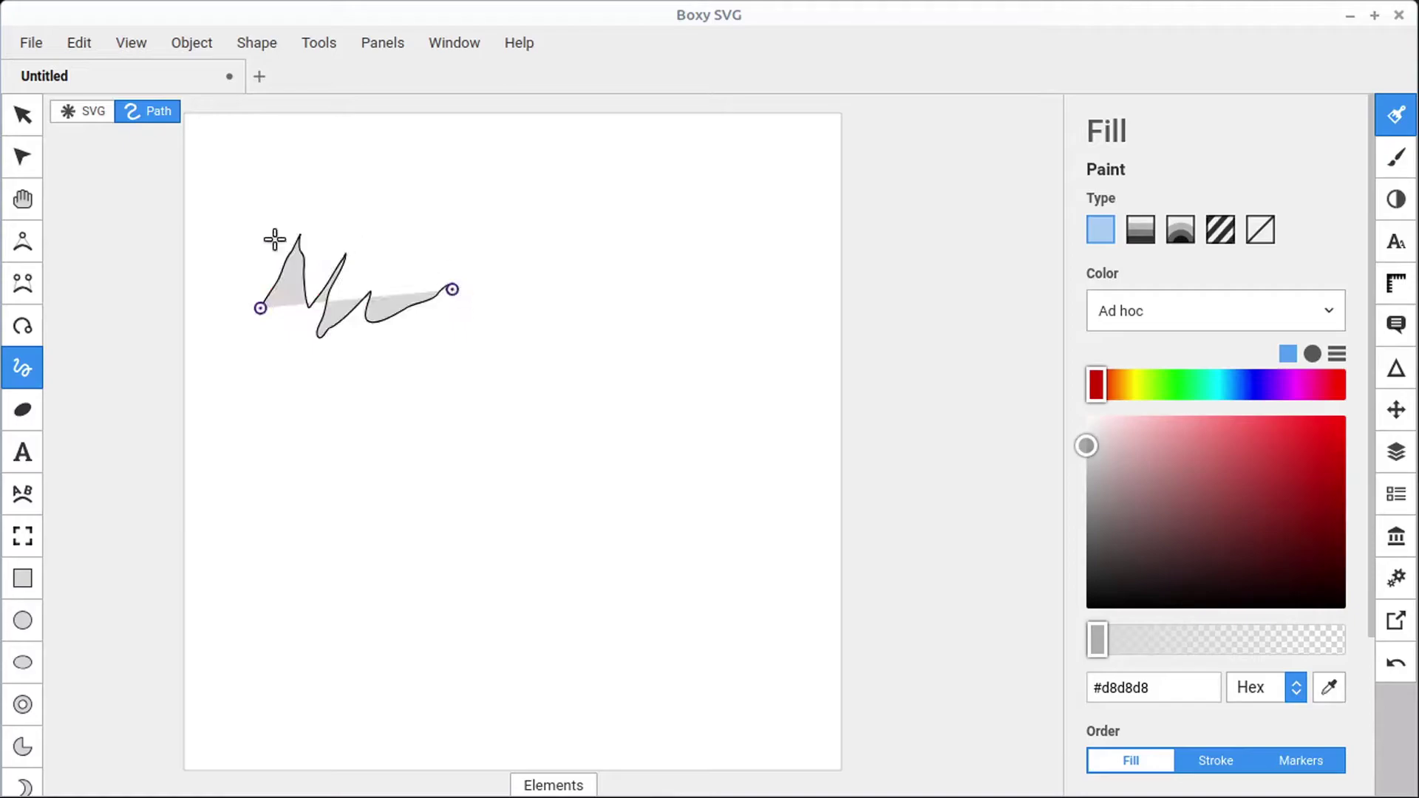
{"action": "left_click", "coordinate": [23, 370]}
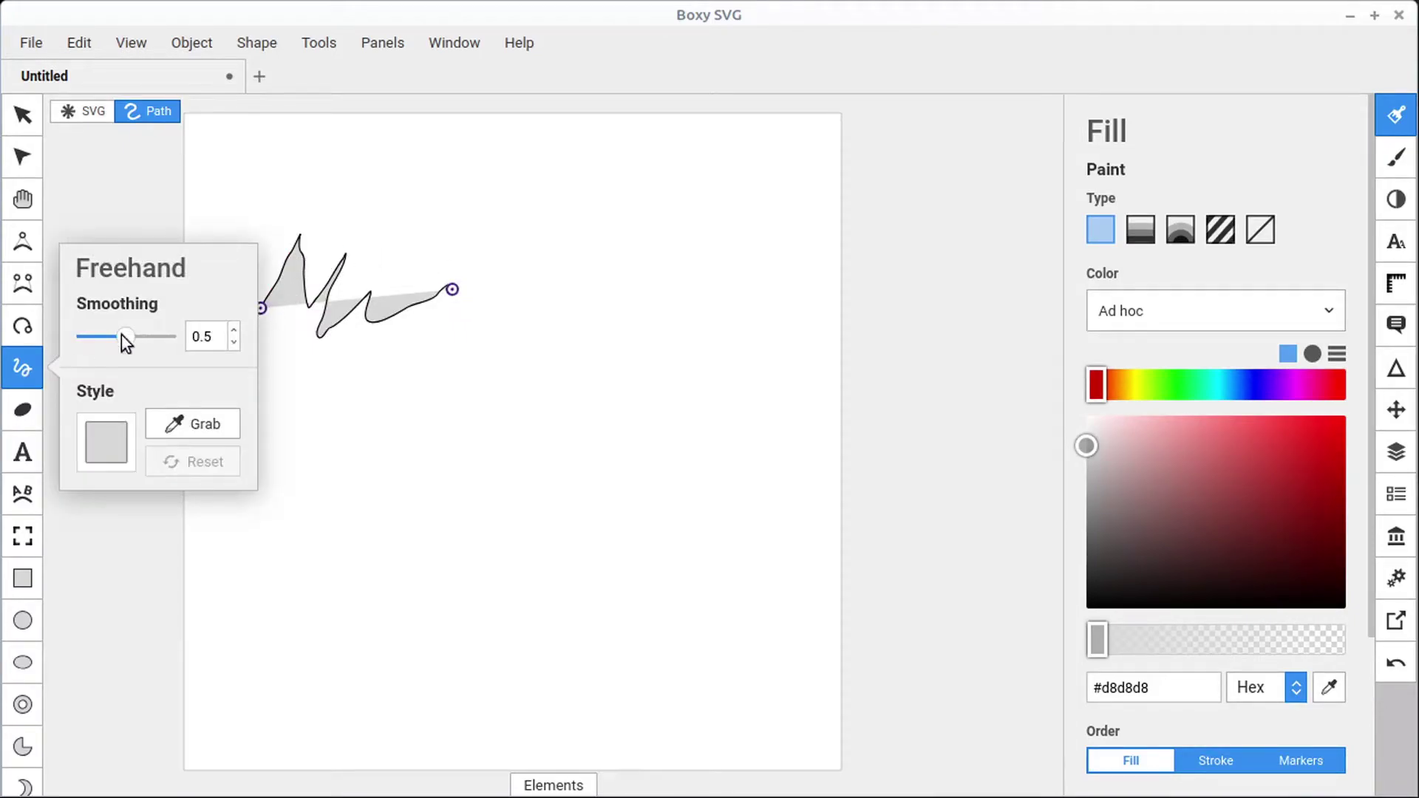
{"action": "left_click_drag", "start_coordinate": [127, 339], "coordinate": [68, 344]}
{"action": "mouse_move", "coordinate": [484, 565]}
{"action": "left_mouse_down"}
{"action": "mouse_move", "coordinate": [443, 596]}
{"action": "mouse_move", "coordinate": [634, 532]}
{"action": "mouse_move", "coordinate": [647, 484]}
{"action": "left_mouse_up"}
{"action": "mouse_move", "coordinate": [394, 638]}
{"action": "left_mouse_down"}
{"action": "mouse_move", "coordinate": [687, 347]}
{"action": "mouse_move", "coordinate": [637, 384]}
{"action": "left_mouse_up"}
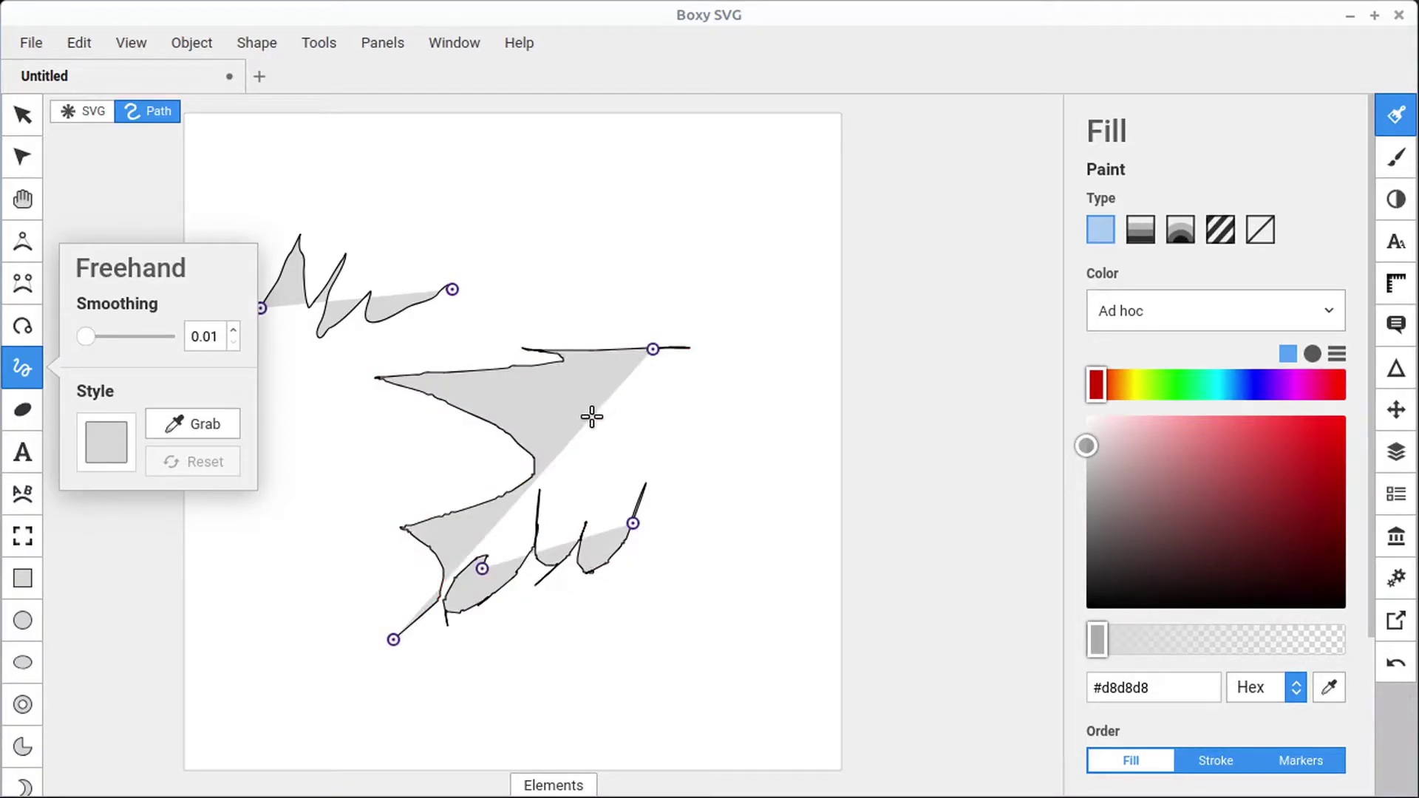
Step: Set the Freehand smoothing to 1 and draw a small wavy stroke plus two larger curvy strokes beside the jagged paths
{"action": "scroll", "coordinate": [542, 414], "scroll_direction": "up", "scroll_amount": 3}
{"action": "scroll", "coordinate": [568, 362], "scroll_direction": "up", "scroll_amount": 5}
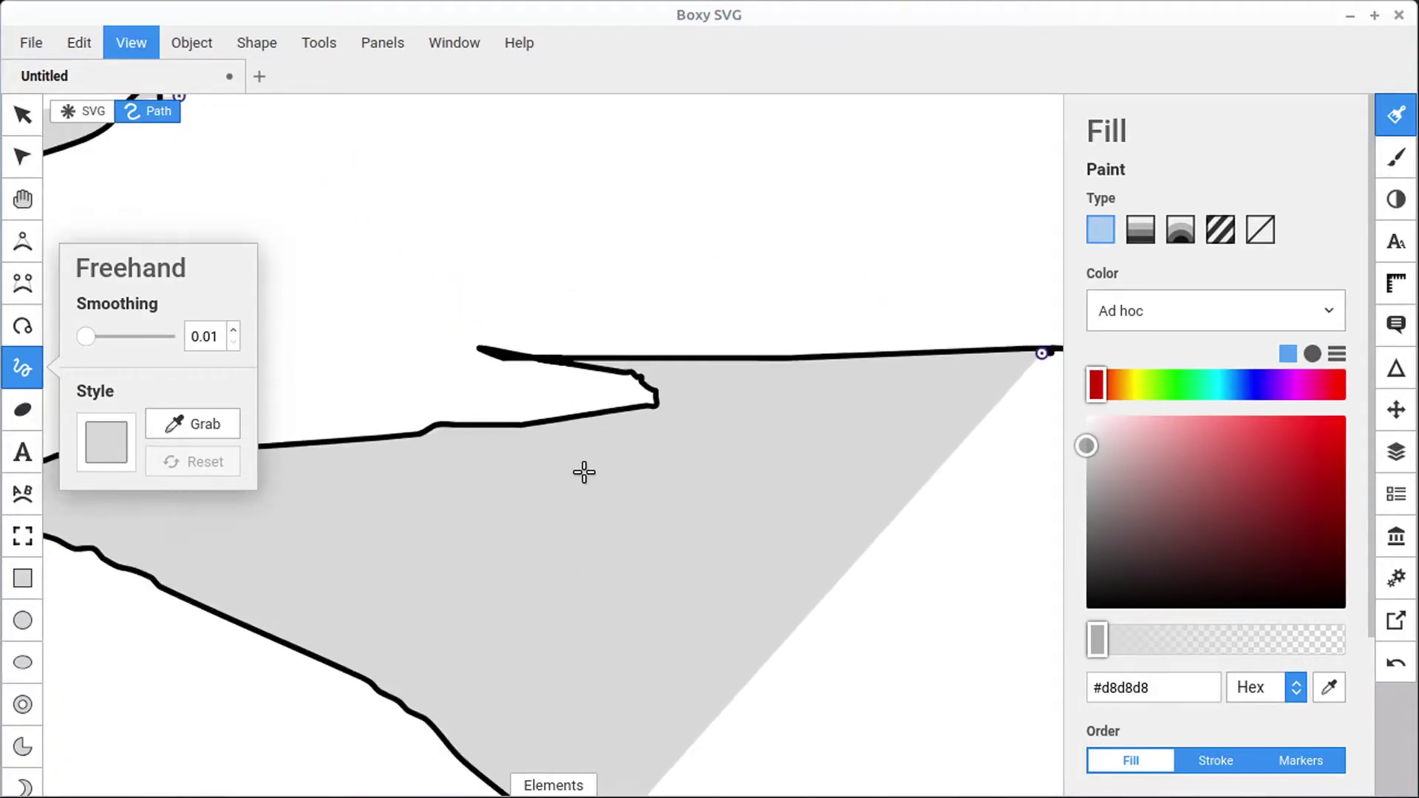
{"action": "left_click_drag", "start_coordinate": [92, 343], "coordinate": [216, 336]}
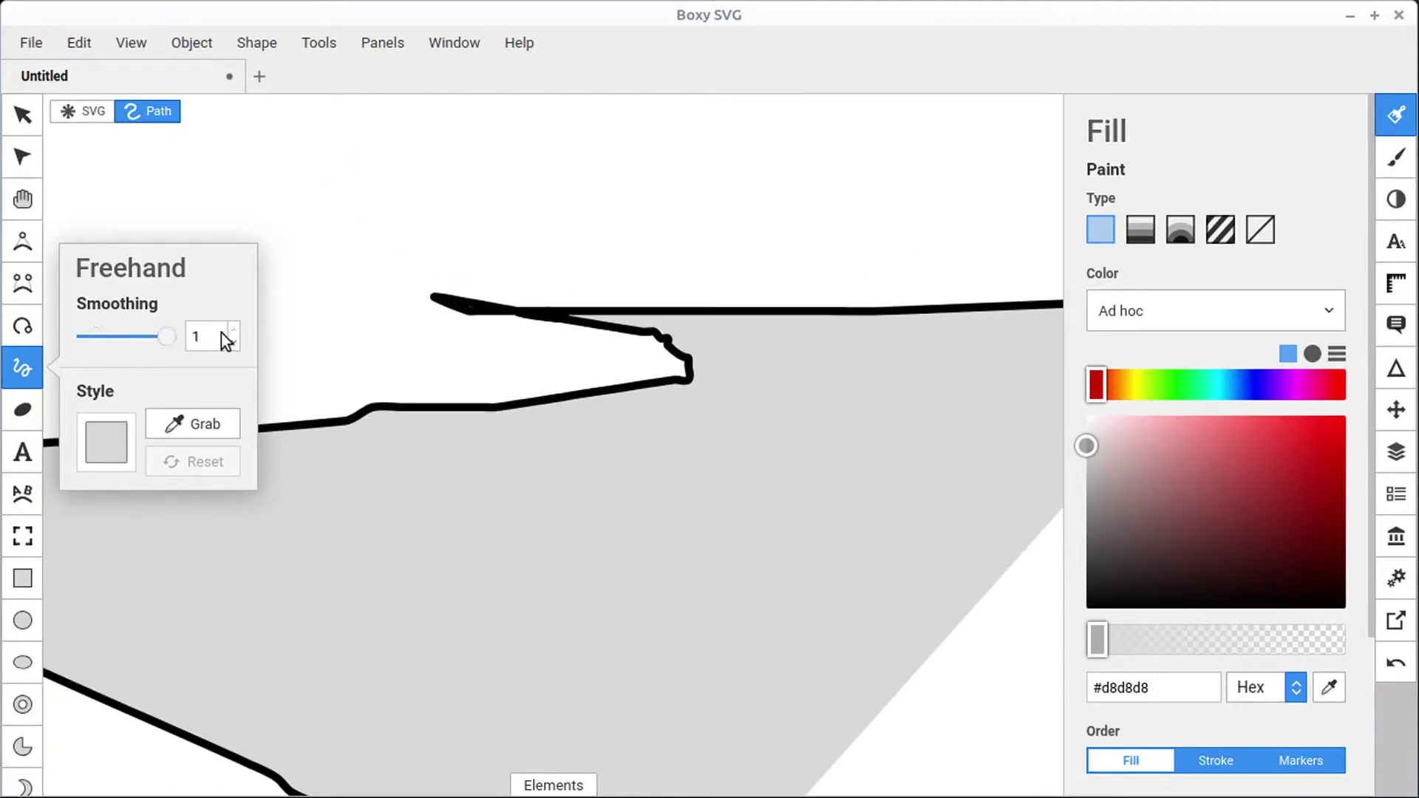
{"action": "left_click_drag", "start_coordinate": [411, 214], "coordinate": [732, 234]}
{"action": "scroll", "coordinate": [543, 388], "scroll_direction": "down", "scroll_amount": 5}
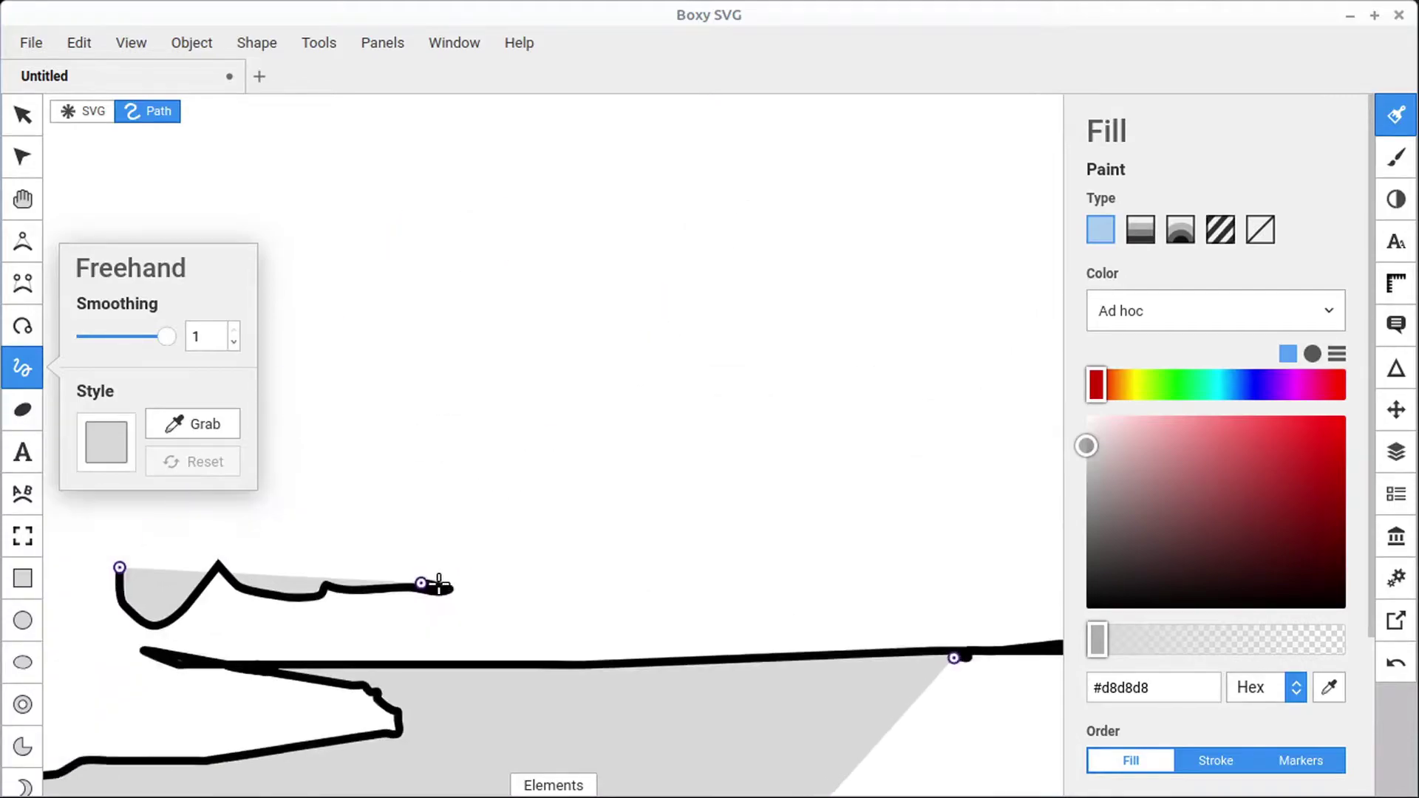
{"action": "scroll", "coordinate": [578, 340], "scroll_direction": "down", "scroll_amount": 1}
{"action": "left_click_drag", "start_coordinate": [568, 314], "coordinate": [777, 402]}
{"action": "mouse_move", "coordinate": [822, 566]}
{"action": "left_mouse_down"}
{"action": "mouse_move", "coordinate": [656, 605]}
{"action": "mouse_move", "coordinate": [594, 671]}
{"action": "left_mouse_up"}
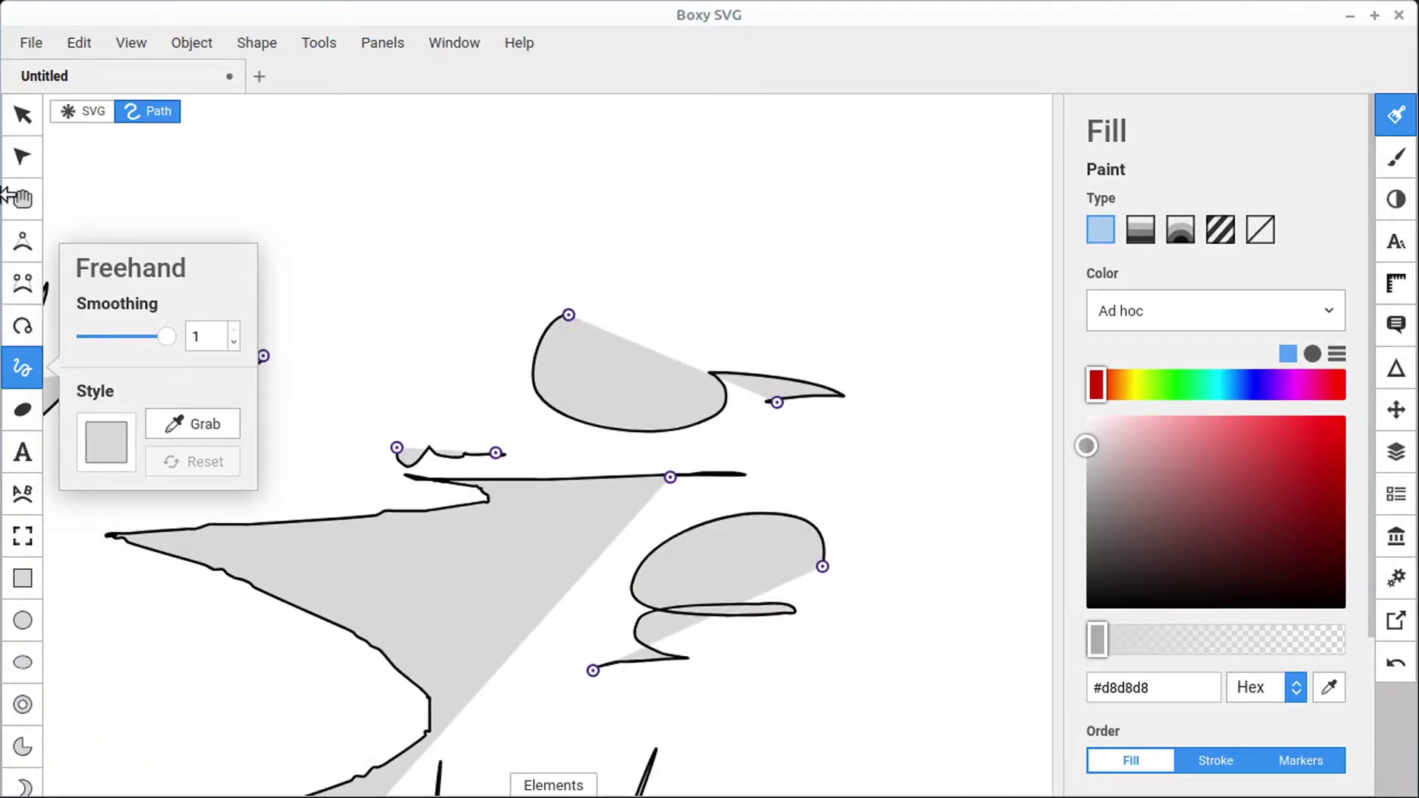
Step: Move the left edge node of the upper smooth freehand shape inward and select the looping smooth stroke below it for node editing
{"action": "left_click", "coordinate": [22, 156]}
{"action": "left_click", "coordinate": [555, 413]}
{"action": "left_click_drag", "start_coordinate": [538, 392], "coordinate": [566, 386]}
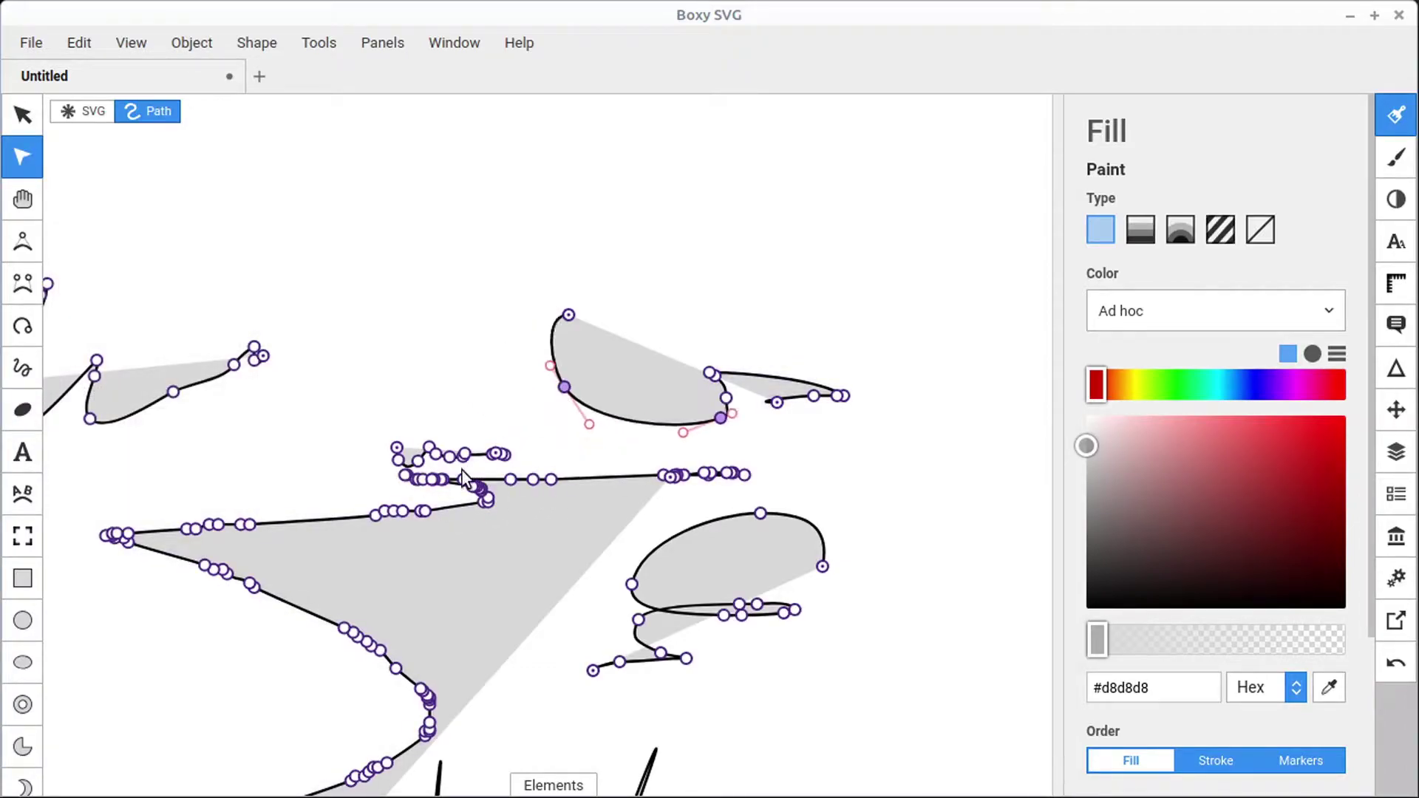
{"action": "scroll", "coordinate": [475, 535], "scroll_direction": "down", "scroll_amount": 4}
{"action": "scroll", "coordinate": [475, 535], "scroll_direction": "left", "scroll_amount": 3}
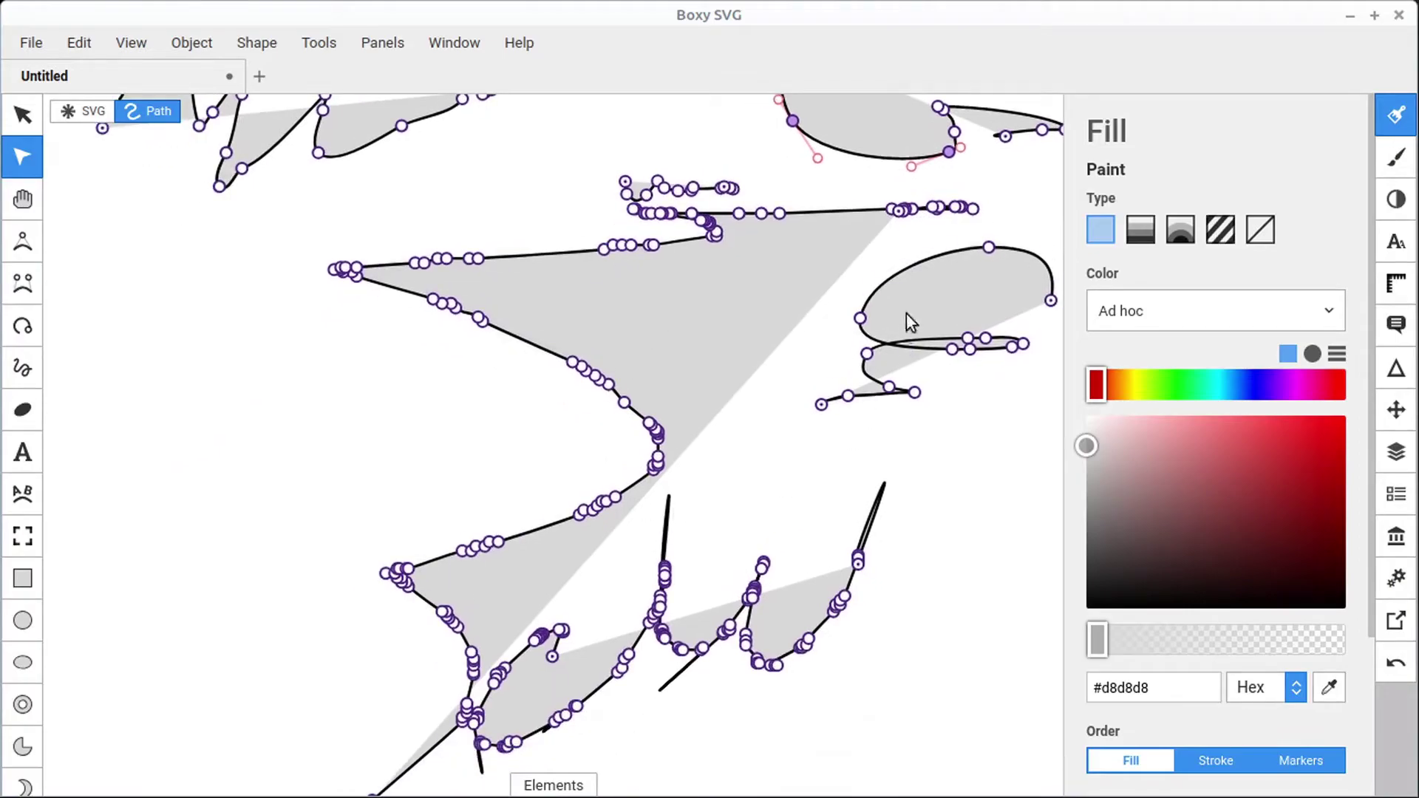
{"action": "left_click", "coordinate": [907, 313]}
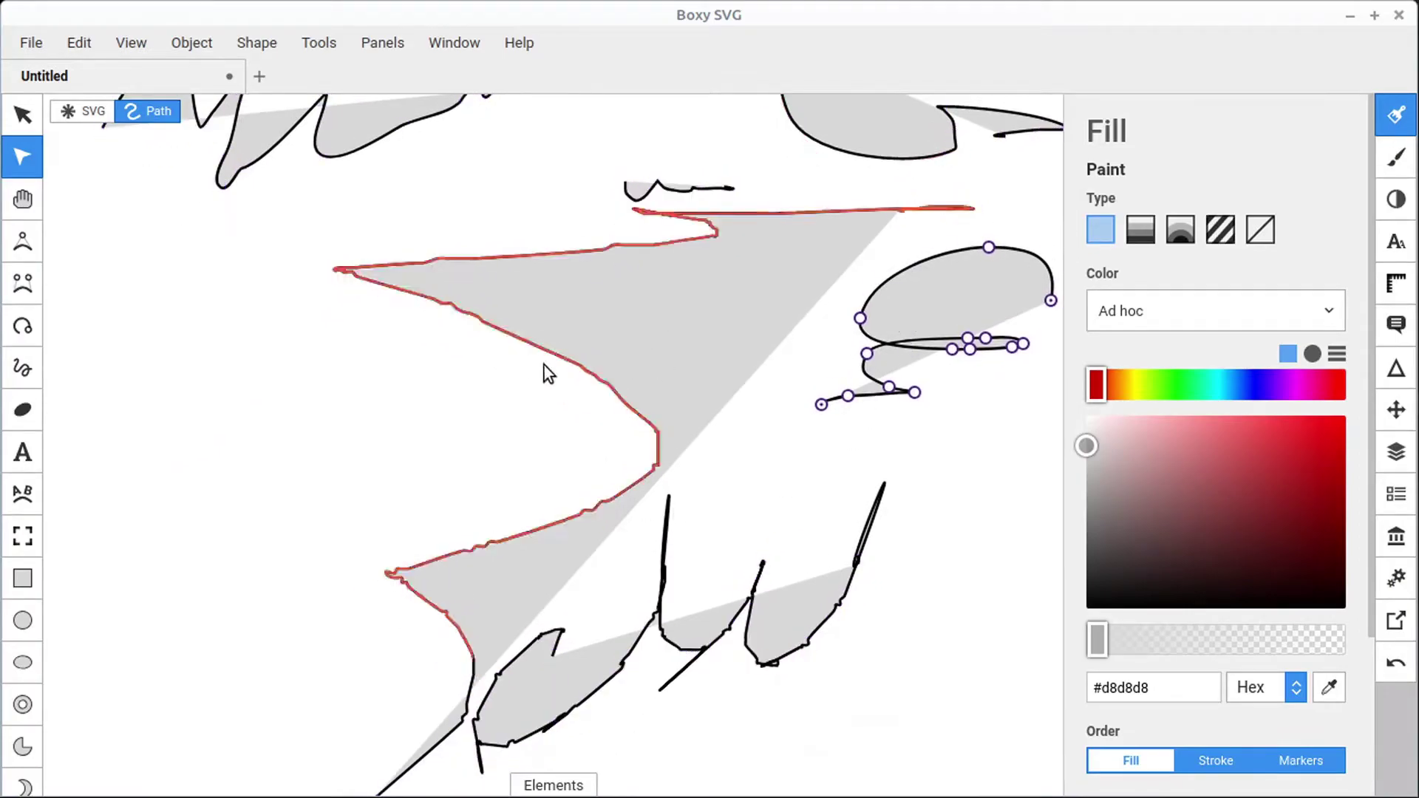
Step: Set the Freehand smoothing to 0.5 and delete all the freehand paths from the canvas
{"action": "left_click", "coordinate": [27, 373]}
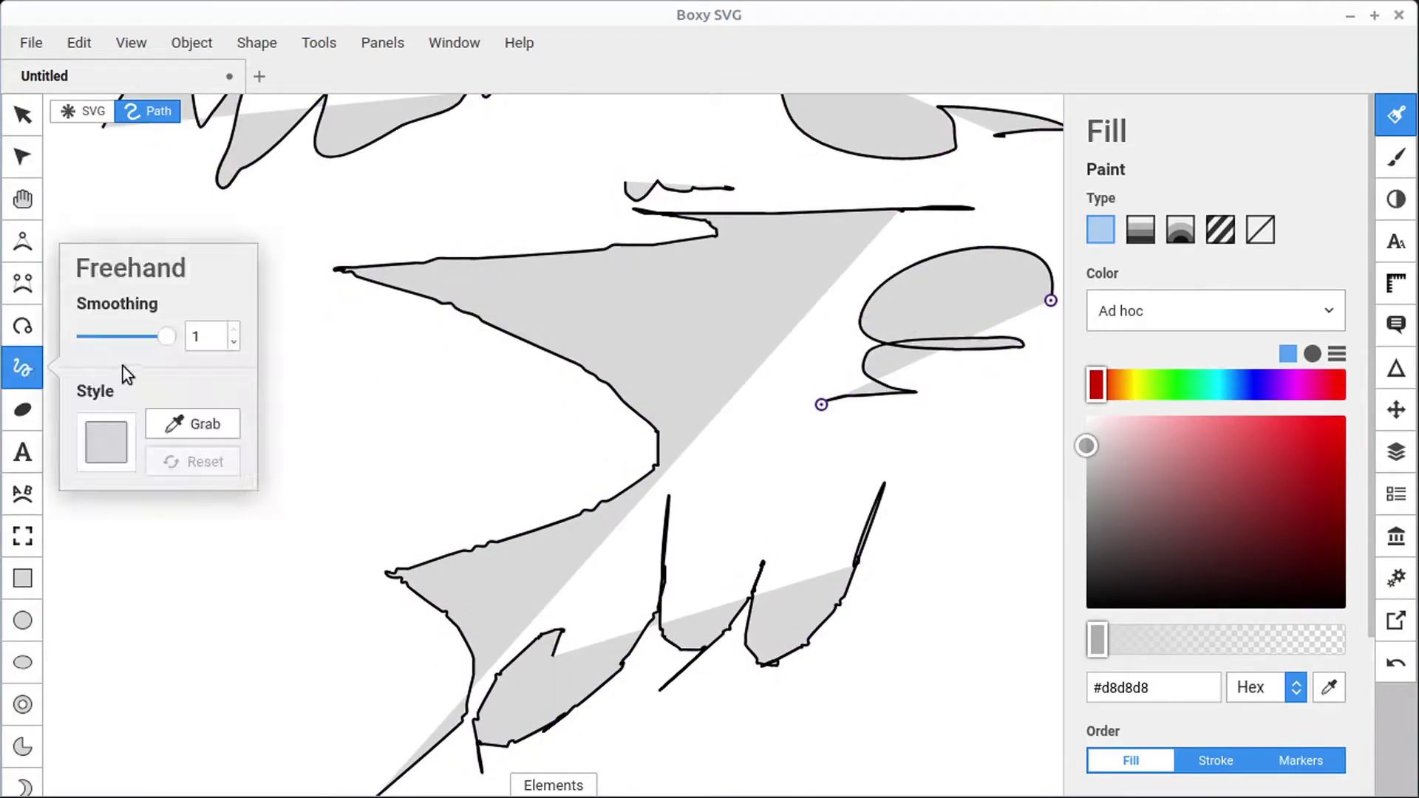
{"action": "left_click_drag", "start_coordinate": [120, 344], "coordinate": [126, 344]}
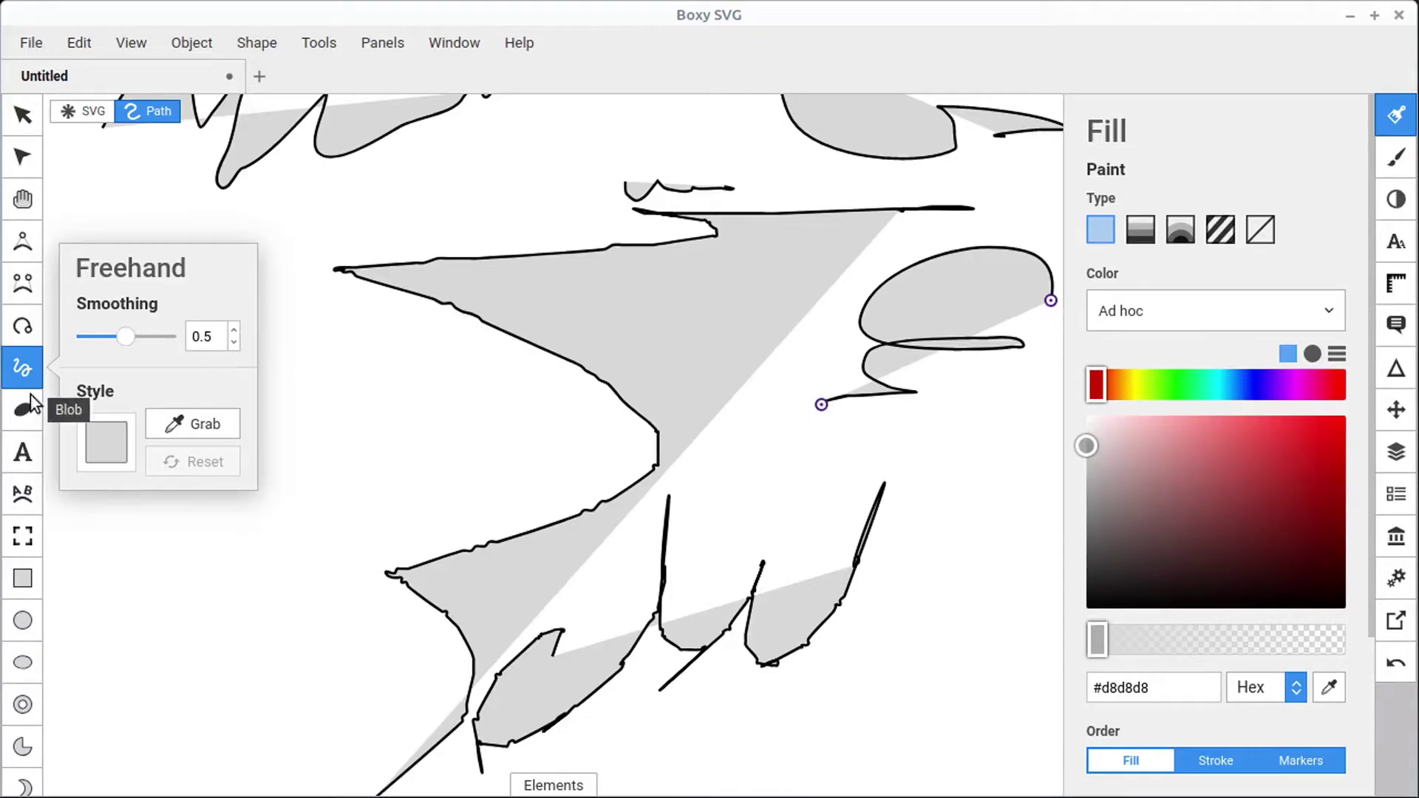
{"action": "key", "text": "ctrl+0"}
{"action": "left_click", "coordinate": [20, 113]}
{"action": "left_click_drag", "start_coordinate": [757, 170], "coordinate": [136, 691]}
{"action": "key", "text": "Delete"}
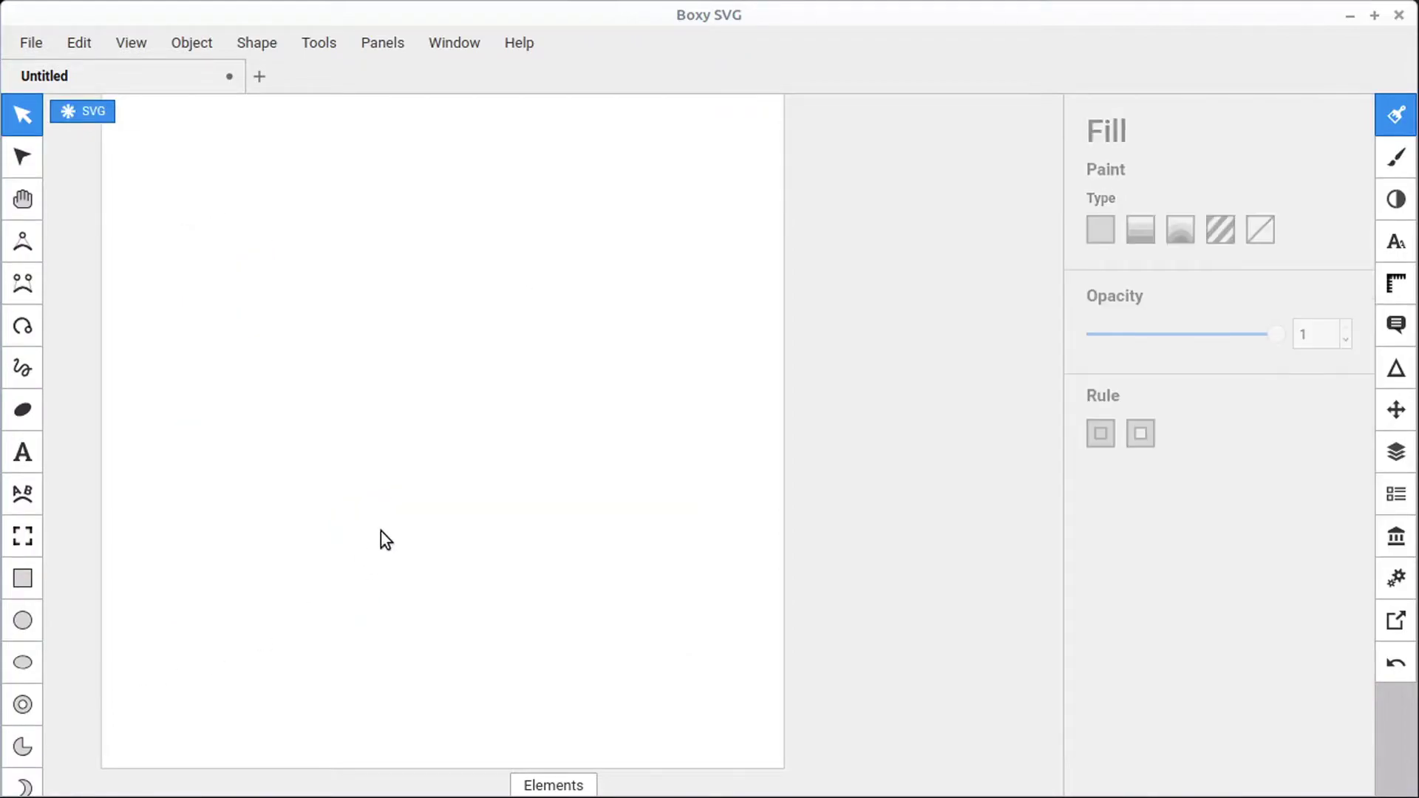
Step: Use the Blob tool to paint a curved stroke in the upper part of the canvas and a scribbled solid patch to its lower right
{"action": "left_click", "coordinate": [27, 412]}
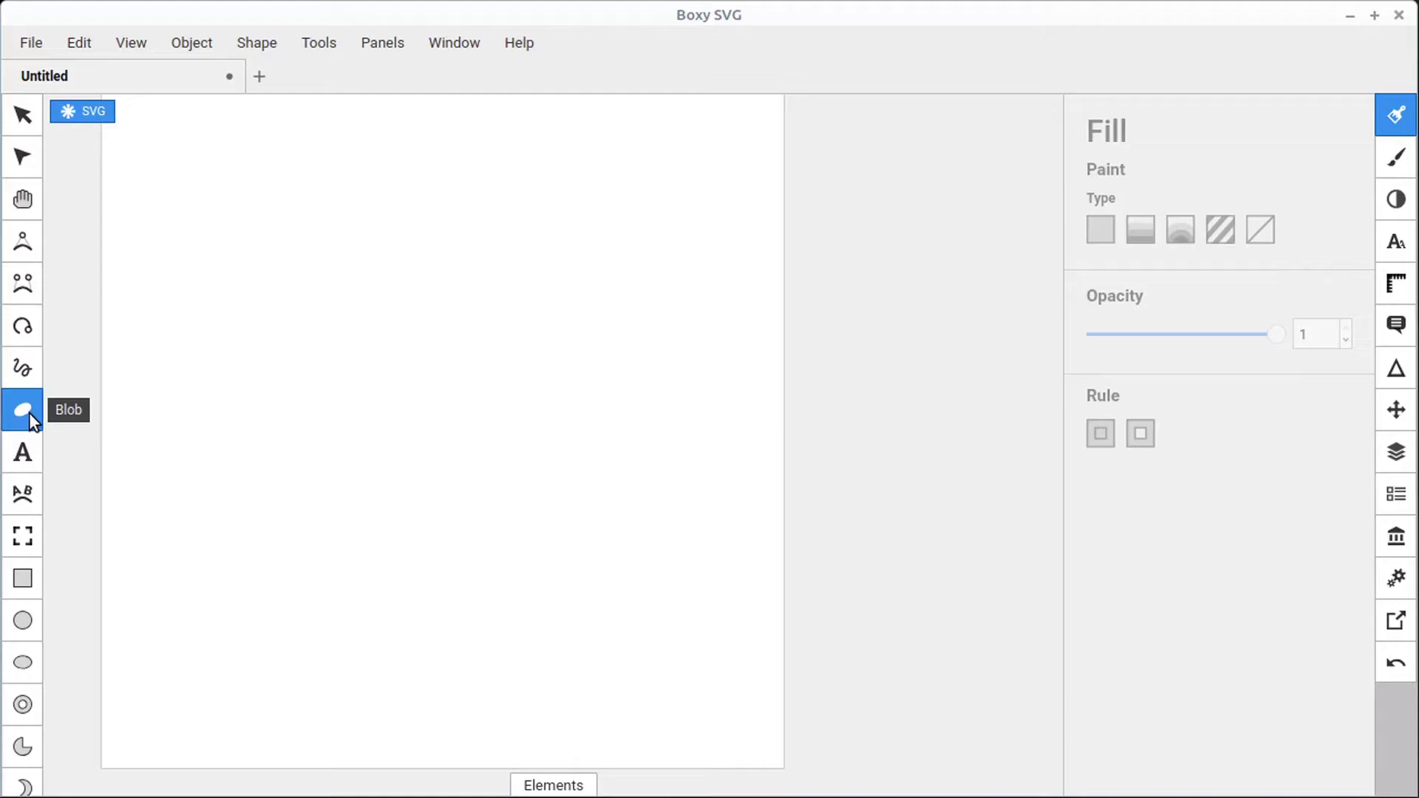
{"action": "mouse_move", "coordinate": [469, 202]}
{"action": "left_mouse_down"}
{"action": "mouse_move", "coordinate": [384, 256]}
{"action": "mouse_move", "coordinate": [334, 328]}
{"action": "mouse_move", "coordinate": [393, 441]}
{"action": "left_mouse_up"}
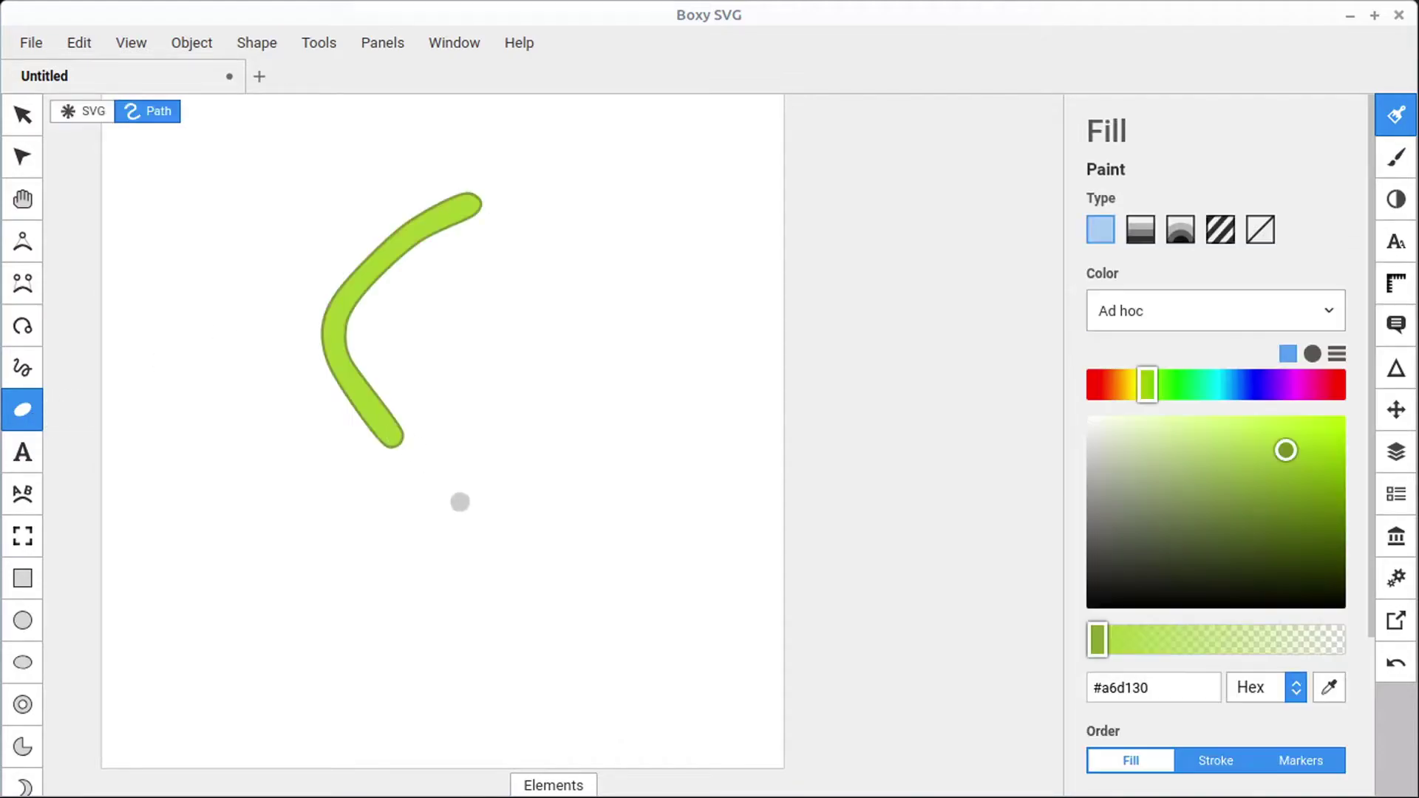
{"action": "mouse_move", "coordinate": [498, 443]}
{"action": "left_mouse_down"}
{"action": "mouse_move", "coordinate": [507, 483]}
{"action": "mouse_move", "coordinate": [526, 458]}
{"action": "mouse_move", "coordinate": [585, 498]}
{"action": "mouse_move", "coordinate": [622, 446]}
{"action": "mouse_move", "coordinate": [619, 493]}
{"action": "left_mouse_up"}
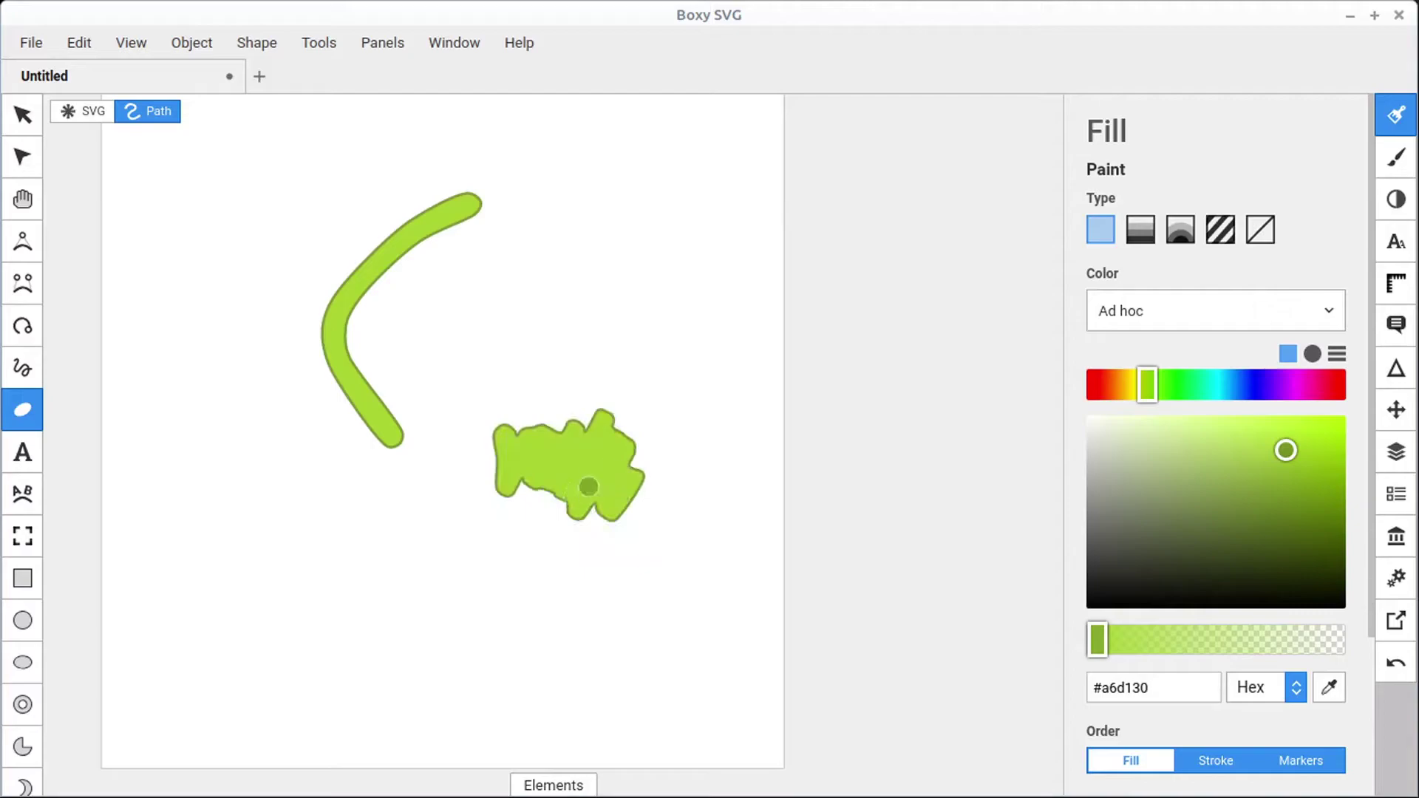
{"action": "key", "text": "ctrl+plus"}
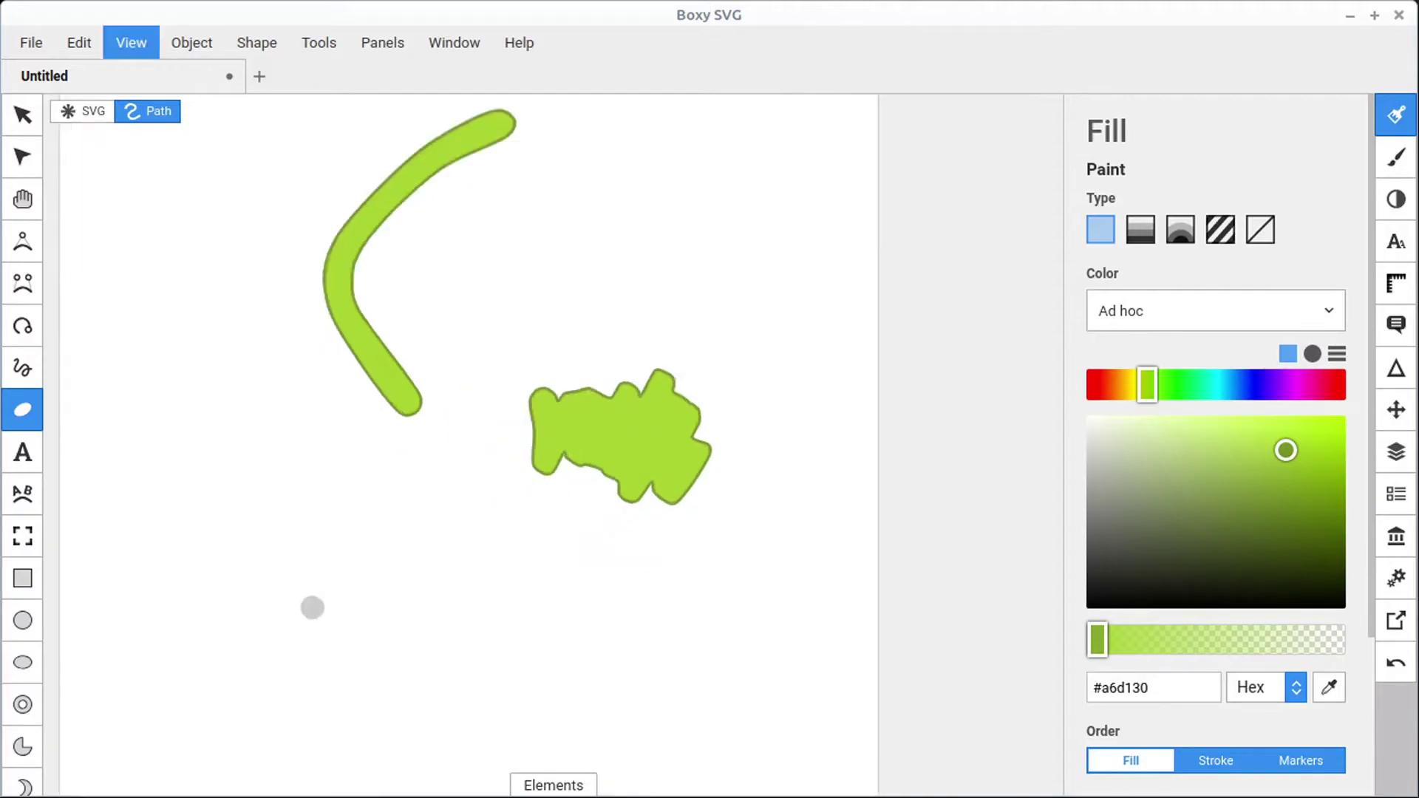
{"action": "key", "text": "ctrl+plus"}
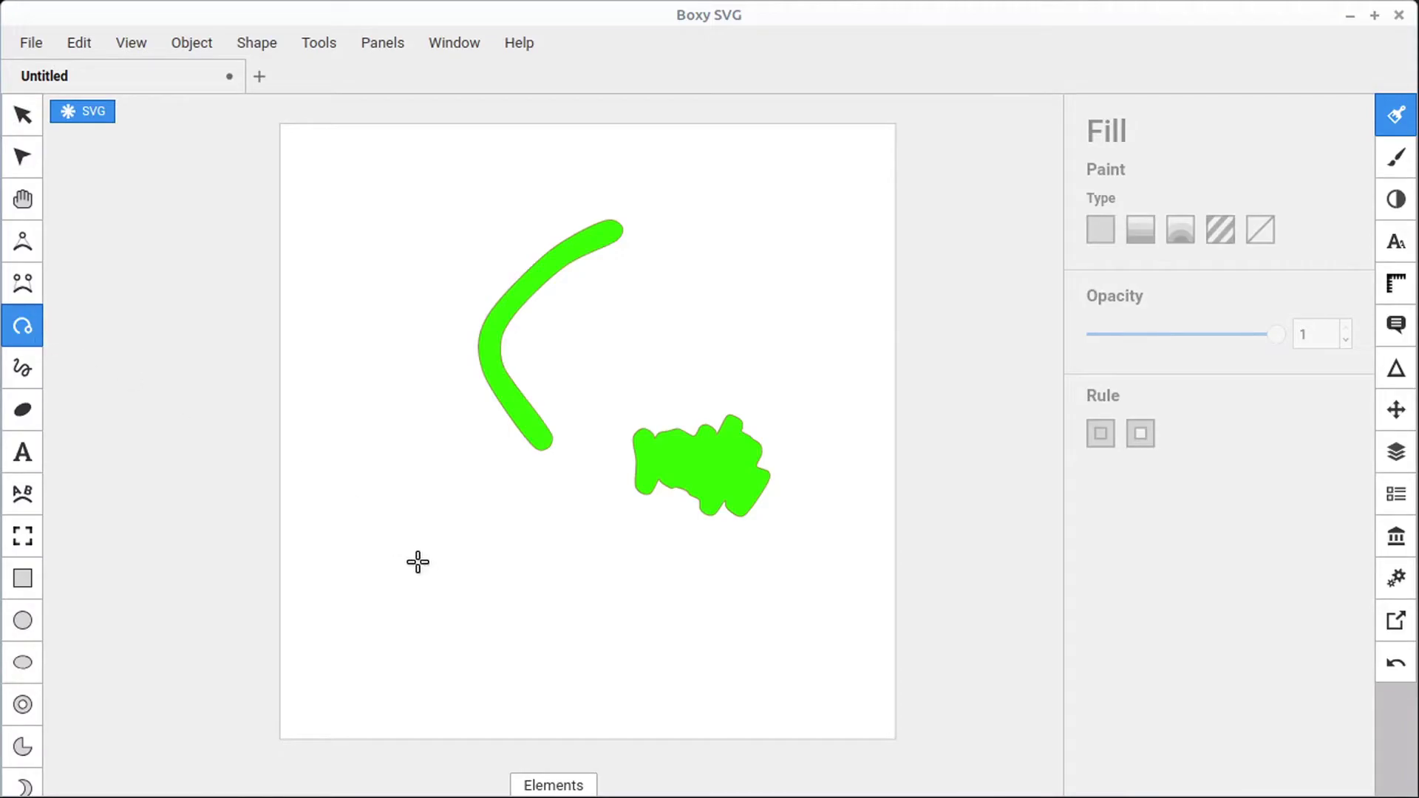
Step: Draw a closed pear-shaped path with the Arc tool below the green blobs and move it fully inside the canvas
{"action": "left_click_drag", "start_coordinate": [406, 548], "coordinate": [504, 501]}
{"action": "left_click", "coordinate": [509, 502]}
{"action": "left_click", "coordinate": [428, 475]}
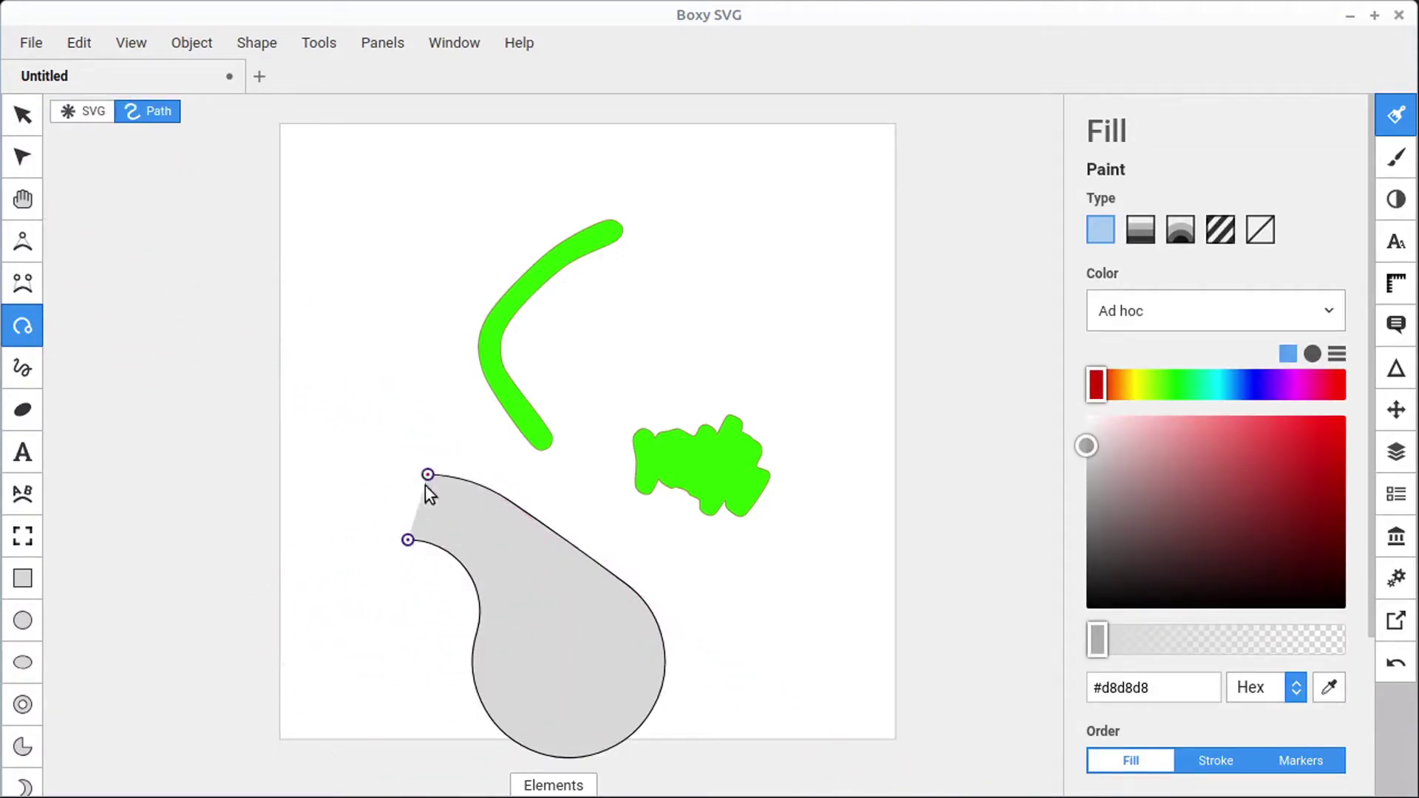
{"action": "left_click", "coordinate": [408, 540]}
{"action": "left_click", "coordinate": [22, 114]}
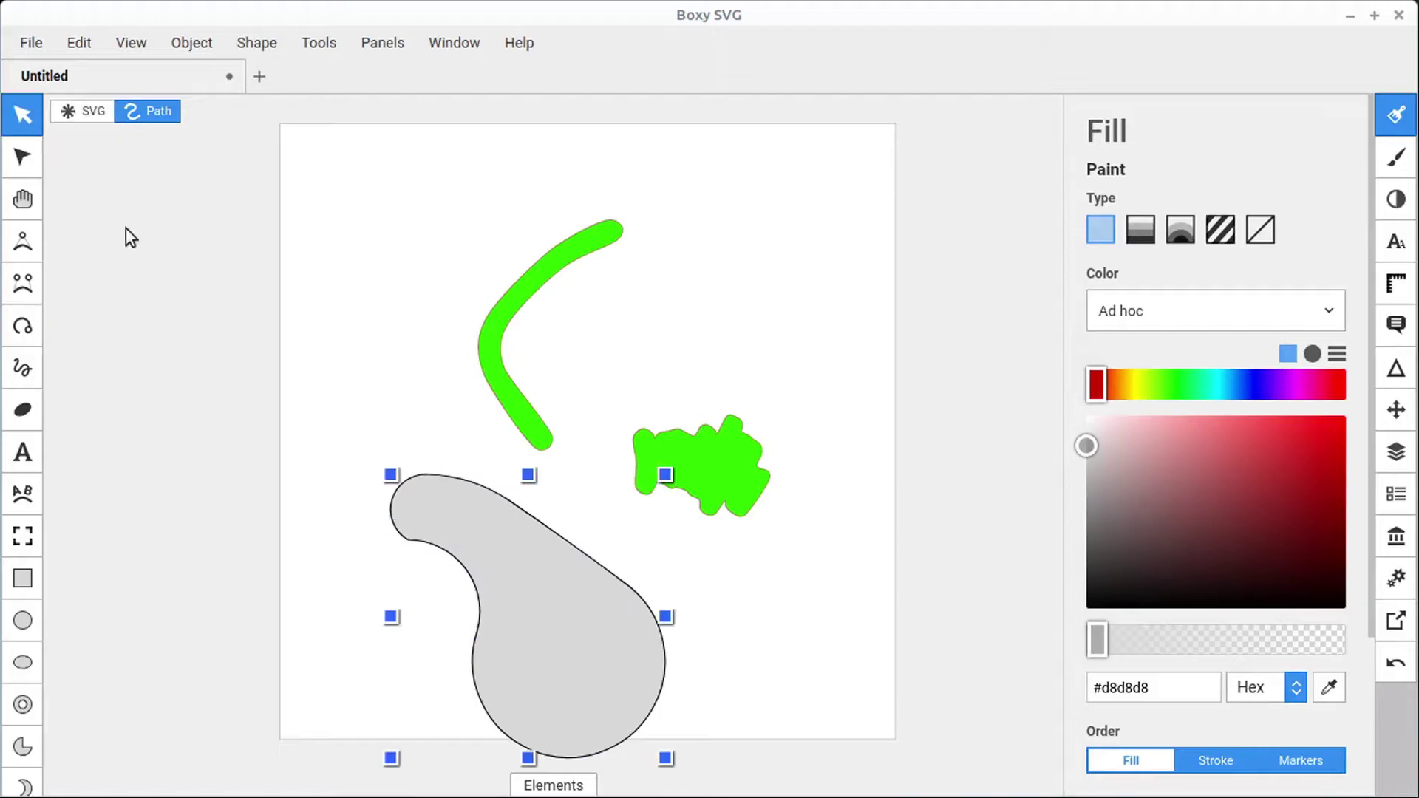
{"action": "left_click_drag", "start_coordinate": [575, 552], "coordinate": [503, 520]}
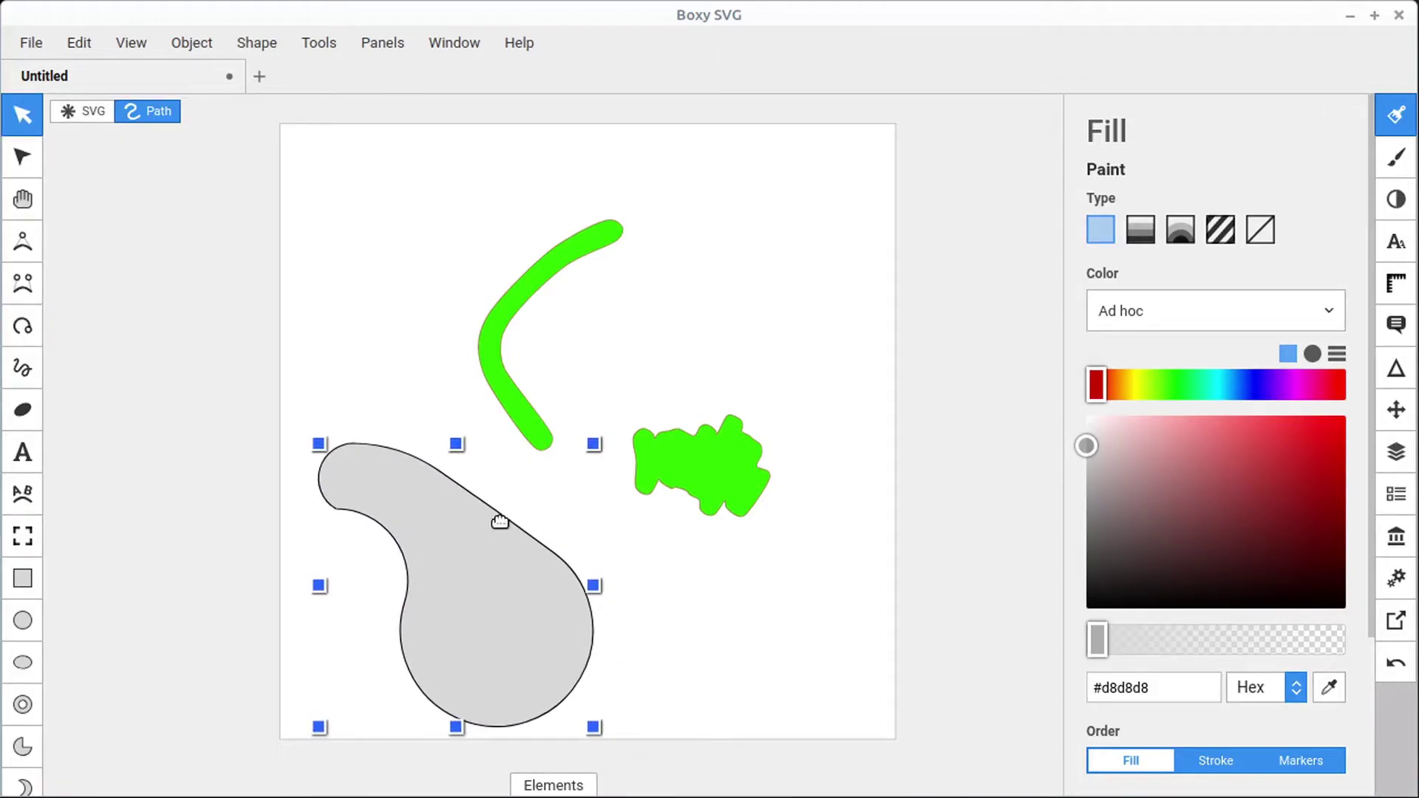
Step: Extend the grey pear-shaped path with Blob strokes, adding bumps along its upper-right edge and a branch on its right side
{"action": "left_click", "coordinate": [22, 410]}
{"action": "mouse_move", "coordinate": [487, 500]}
{"action": "left_mouse_down"}
{"action": "mouse_move", "coordinate": [517, 526]}
{"action": "mouse_move", "coordinate": [465, 473]}
{"action": "left_mouse_up"}
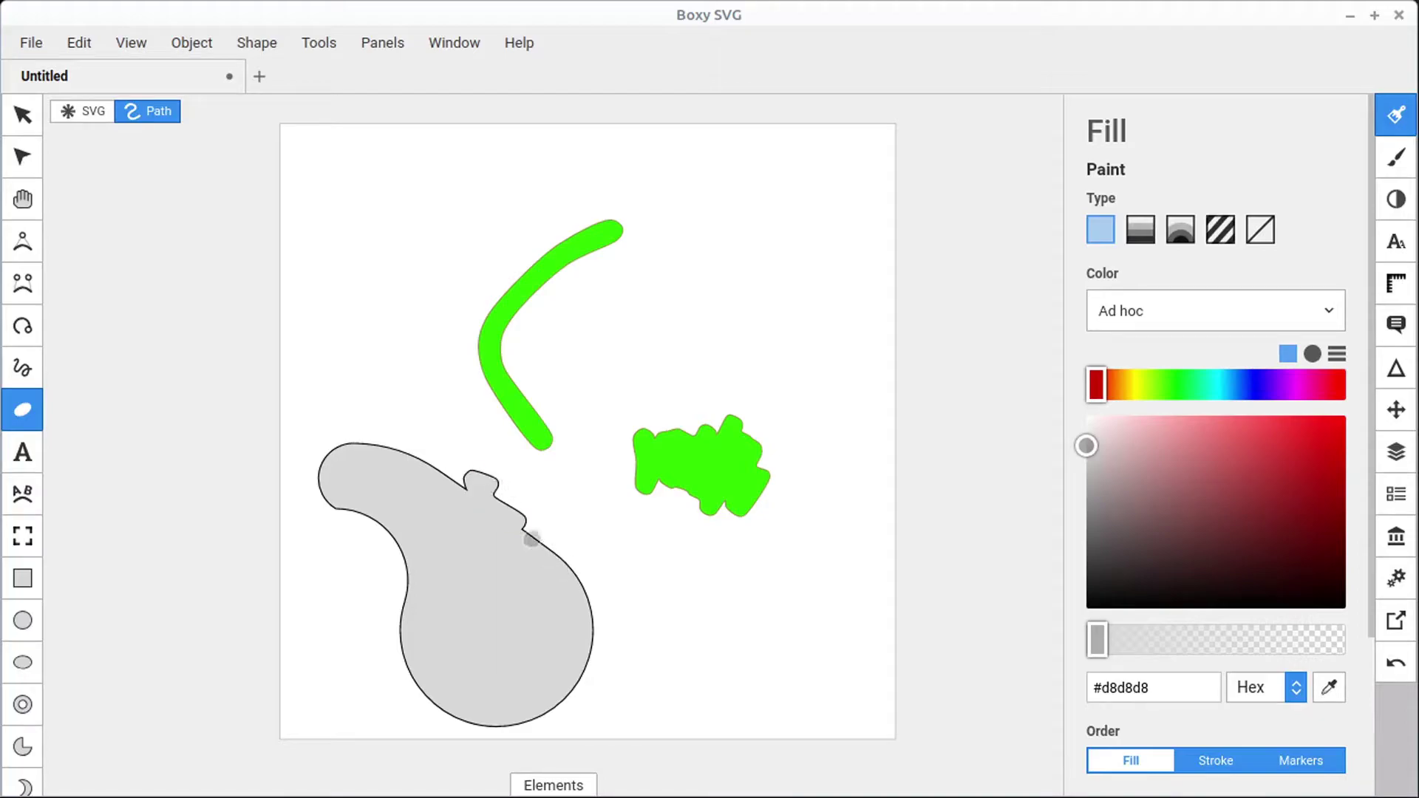
{"action": "mouse_move", "coordinate": [595, 617]}
{"action": "left_mouse_down"}
{"action": "mouse_move", "coordinate": [556, 533]}
{"action": "mouse_move", "coordinate": [587, 567]}
{"action": "mouse_move", "coordinate": [589, 544]}
{"action": "mouse_move", "coordinate": [598, 575]}
{"action": "mouse_move", "coordinate": [634, 548]}
{"action": "mouse_move", "coordinate": [652, 570]}
{"action": "left_mouse_up"}
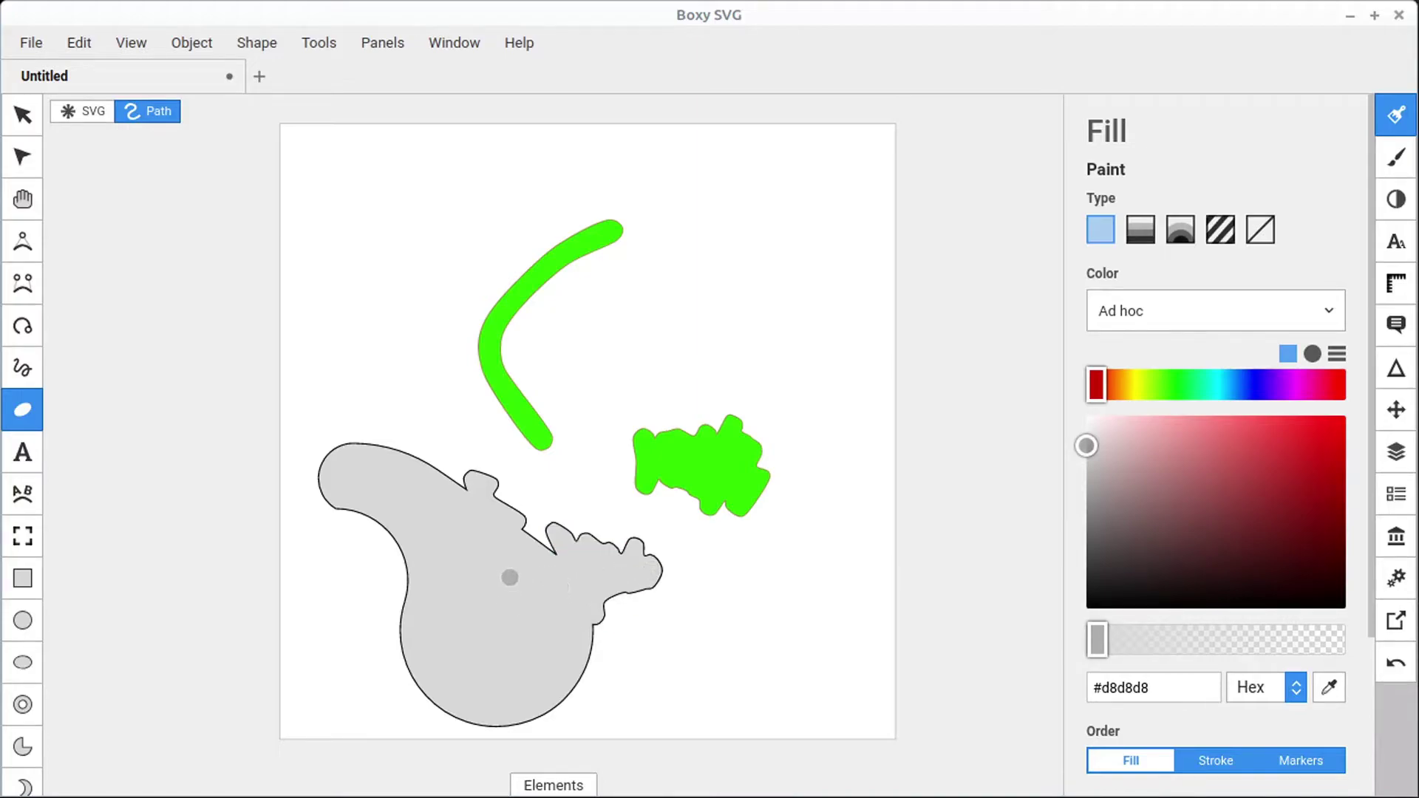
Step: Undo a trial blob on the curved green stroke and paint a grey blob over that stroke's upper end
{"action": "left_click_drag", "start_coordinate": [533, 415], "coordinate": [510, 369]}
{"action": "key", "text": "ctrl+z"}
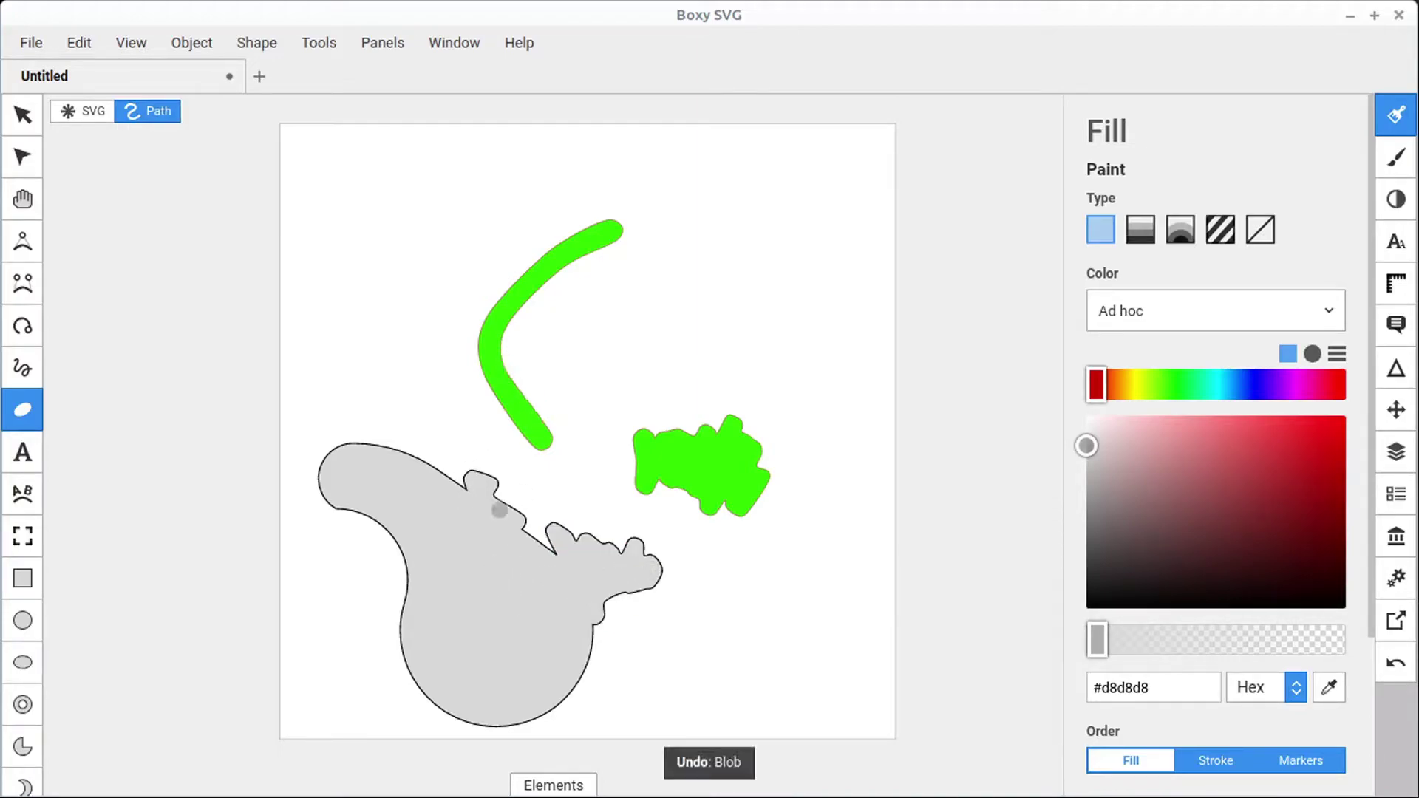
{"action": "mouse_move", "coordinate": [612, 227]}
{"action": "left_mouse_down"}
{"action": "mouse_move", "coordinate": [571, 255]}
{"action": "mouse_move", "coordinate": [619, 238]}
{"action": "mouse_move", "coordinate": [547, 217]}
{"action": "left_mouse_up"}
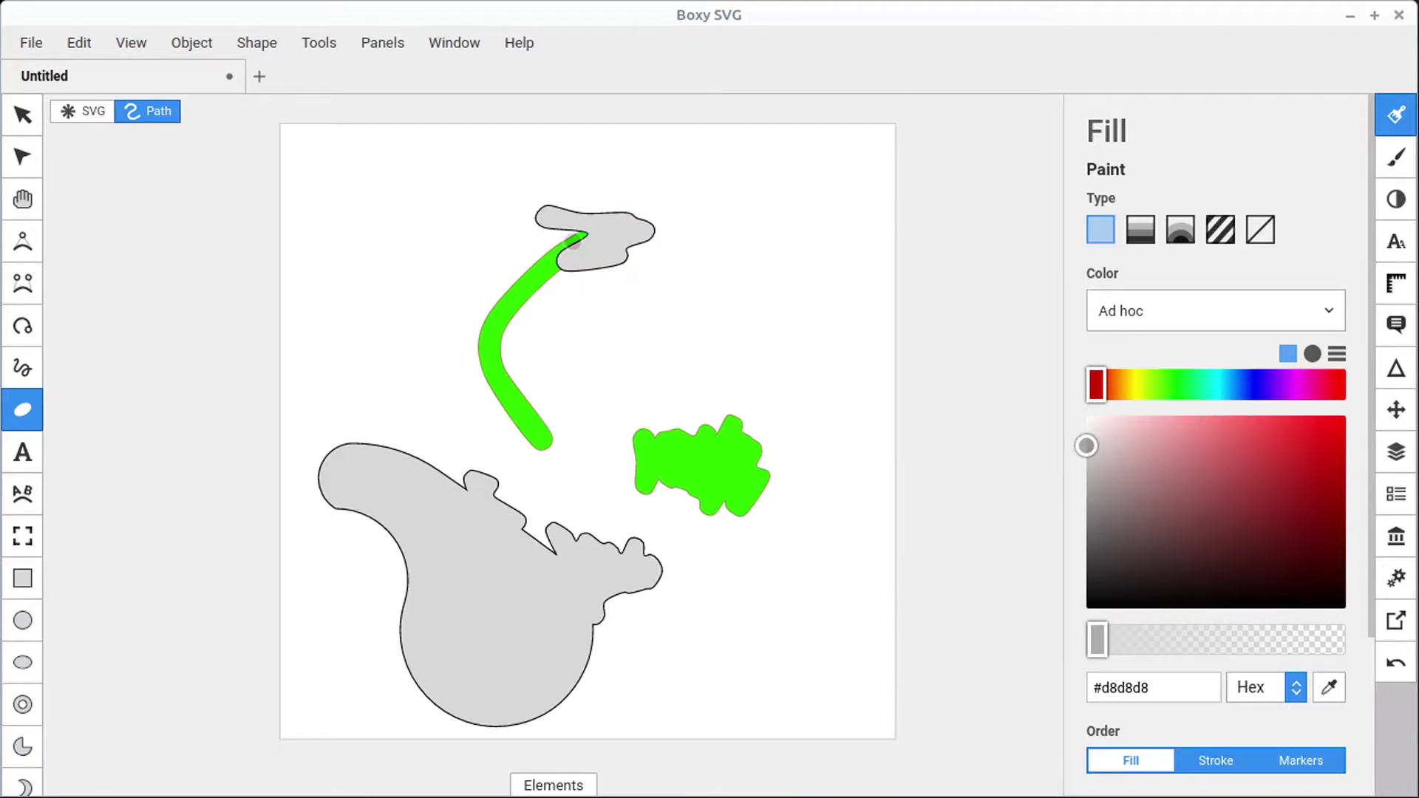
Step: Select the green shapes and enlarge the scribbled green patch on its right side with the Blob tool
{"action": "left_click", "coordinate": [26, 116]}
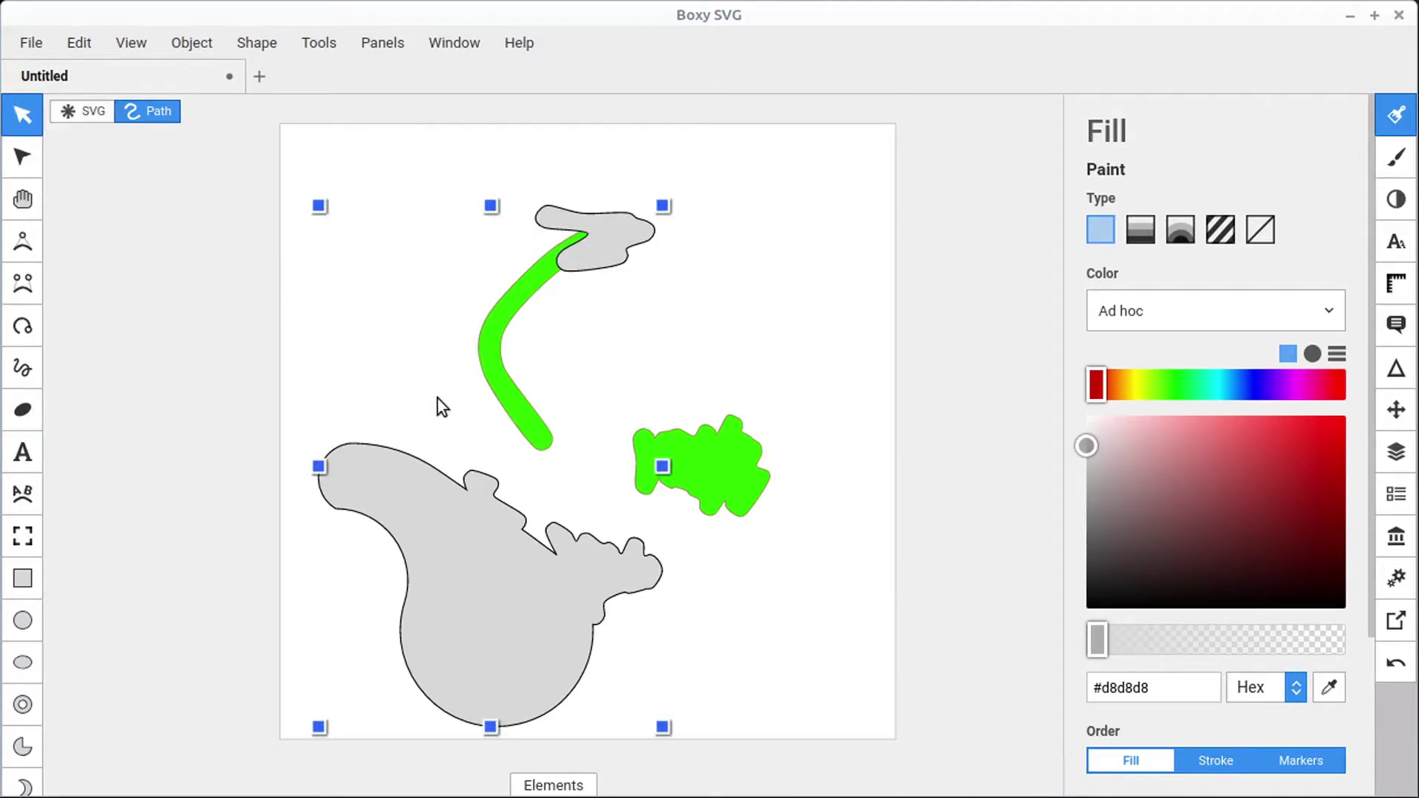
{"action": "left_click", "coordinate": [720, 459]}
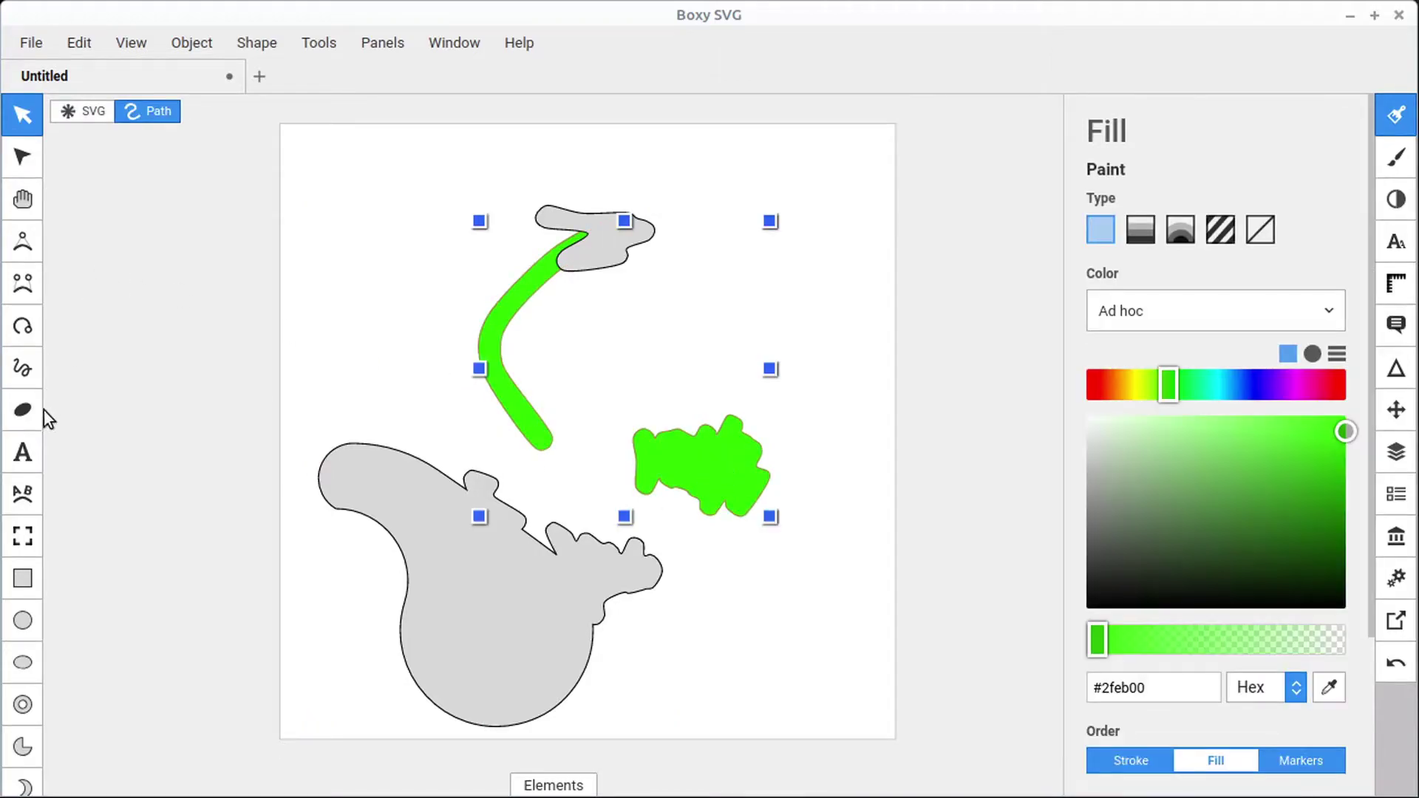
{"action": "left_click", "coordinate": [23, 410]}
{"action": "mouse_move", "coordinate": [785, 423]}
{"action": "left_mouse_down"}
{"action": "mouse_move", "coordinate": [731, 430]}
{"action": "mouse_move", "coordinate": [774, 487]}
{"action": "mouse_move", "coordinate": [743, 509]}
{"action": "left_mouse_up"}
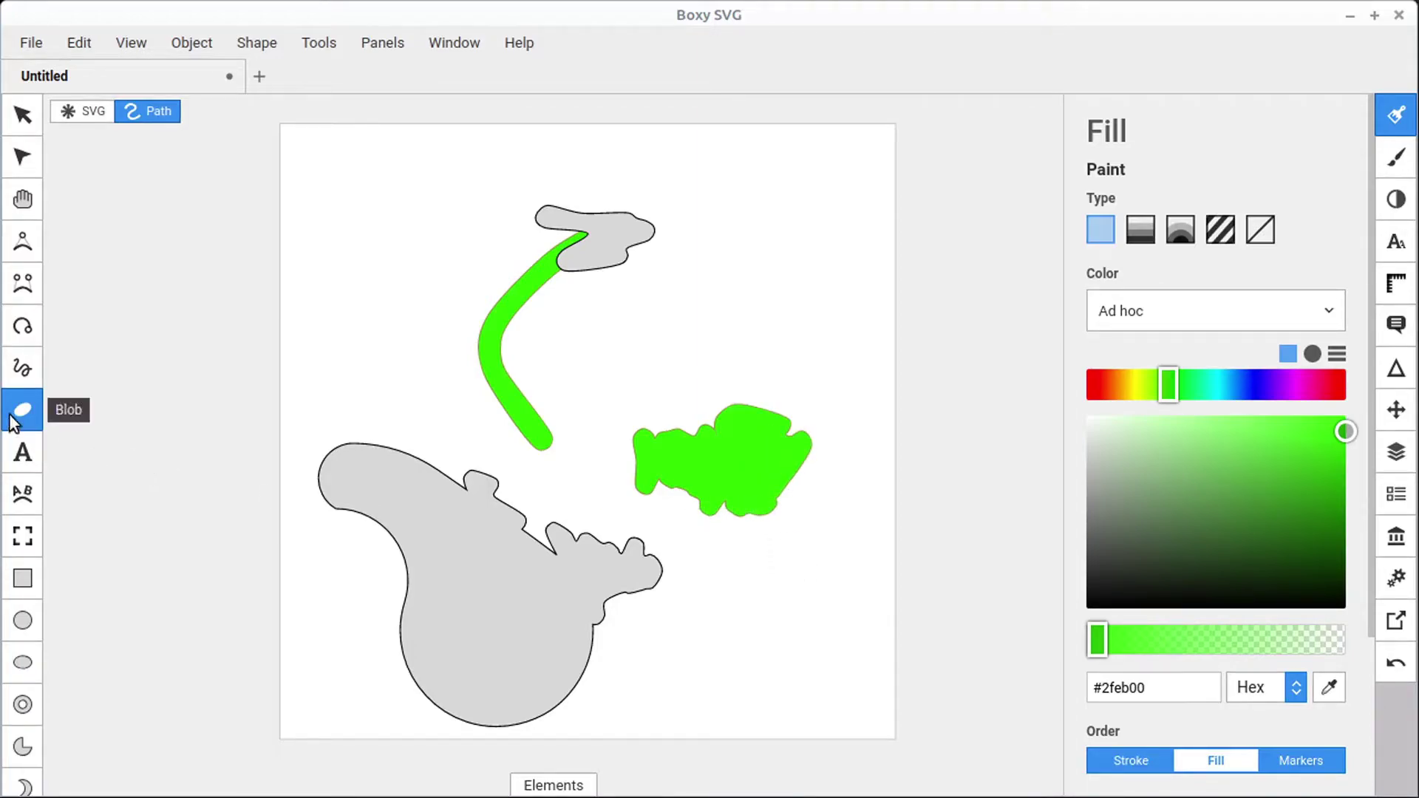
Step: Clear the selection and paint a separate looping blob with two holes in the canvas's upper-left corner
{"action": "left_click", "coordinate": [24, 114]}
{"action": "left_click", "coordinate": [320, 211]}
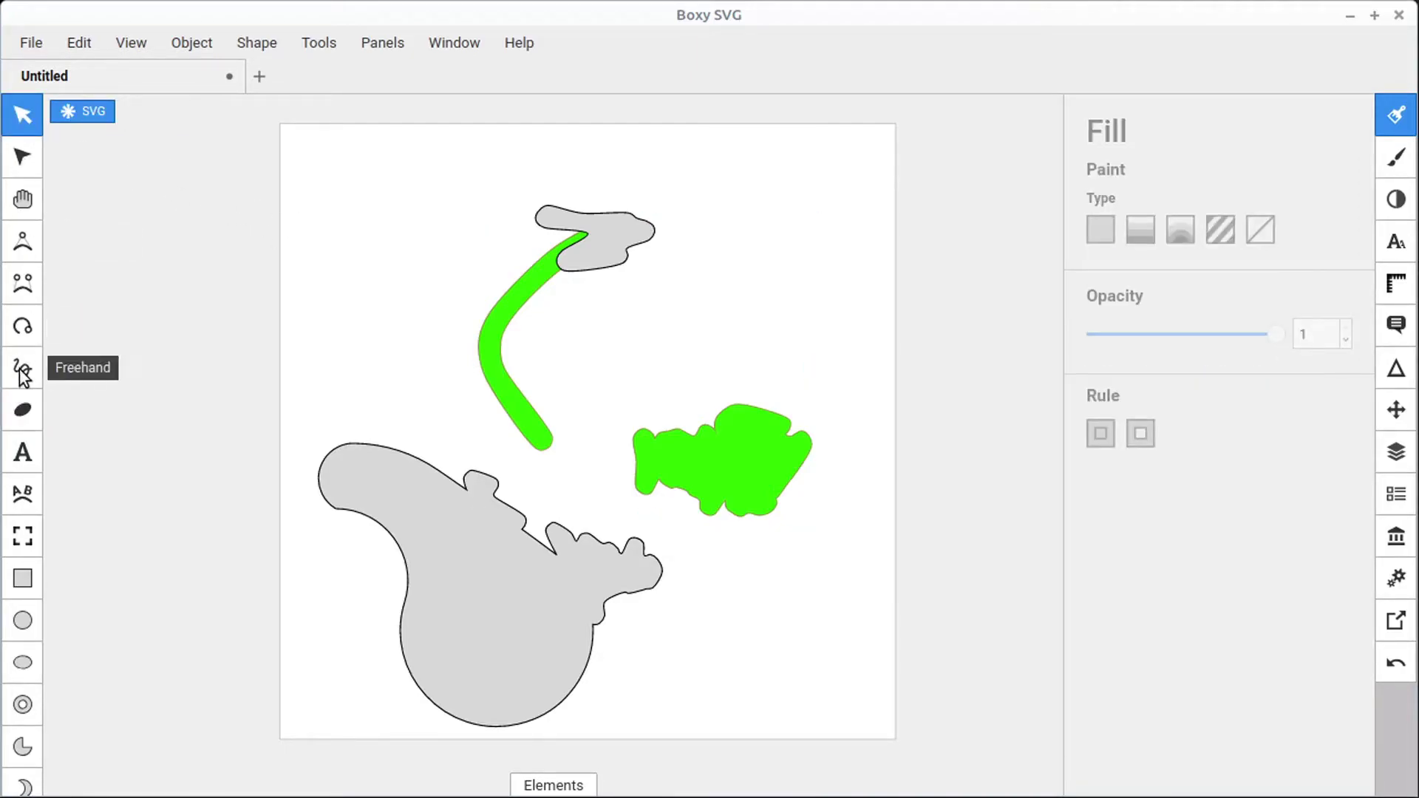
{"action": "left_click", "coordinate": [23, 409]}
{"action": "left_click_drag", "start_coordinate": [380, 171], "coordinate": [361, 232]}
{"action": "key", "text": "Escape"}
Step: Draw a small rectangle near the canvas's lower-right corner and round its corners fully into a pill shape
{"action": "left_click", "coordinate": [24, 583]}
{"action": "left_click_drag", "start_coordinate": [675, 632], "coordinate": [787, 697]}
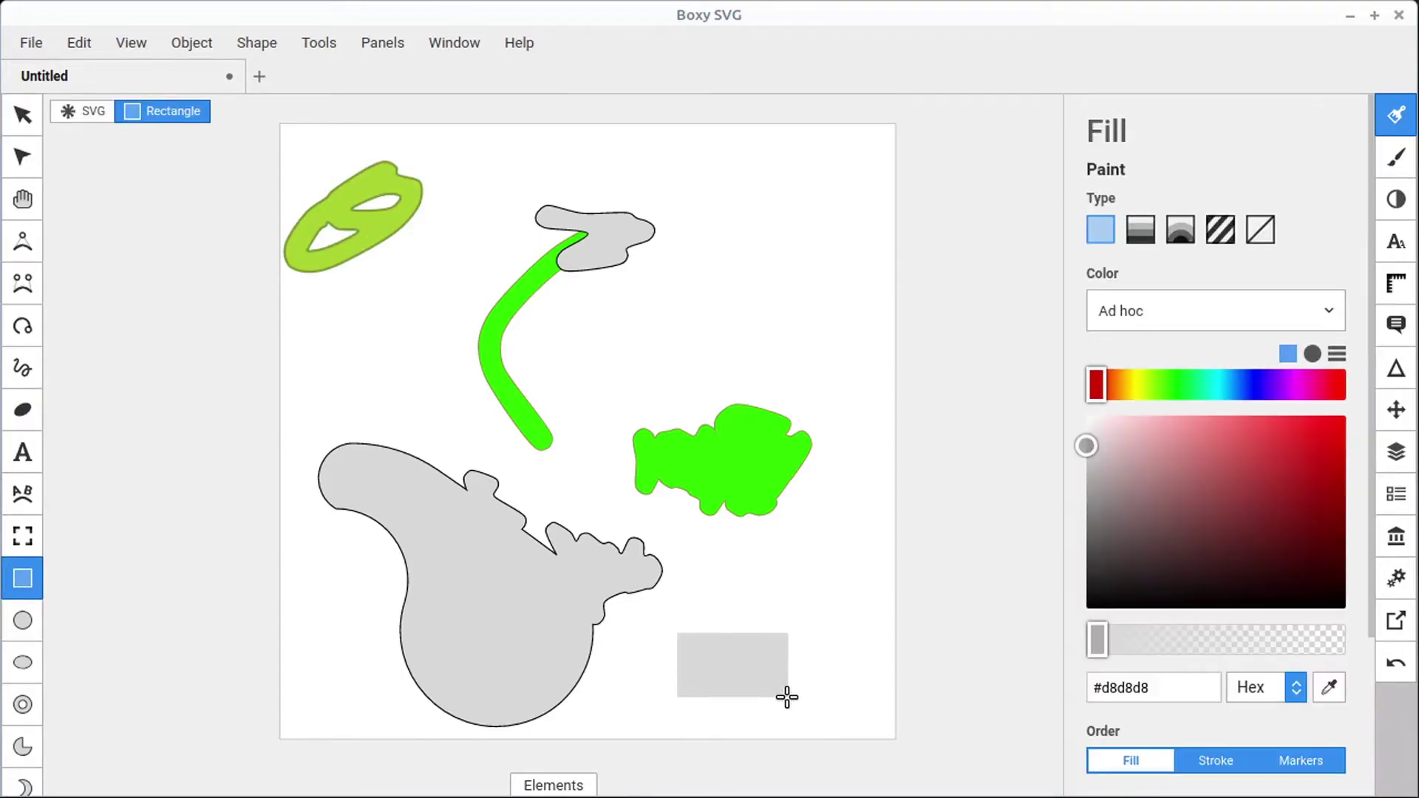
{"action": "left_click", "coordinate": [30, 120]}
{"action": "left_click", "coordinate": [23, 155]}
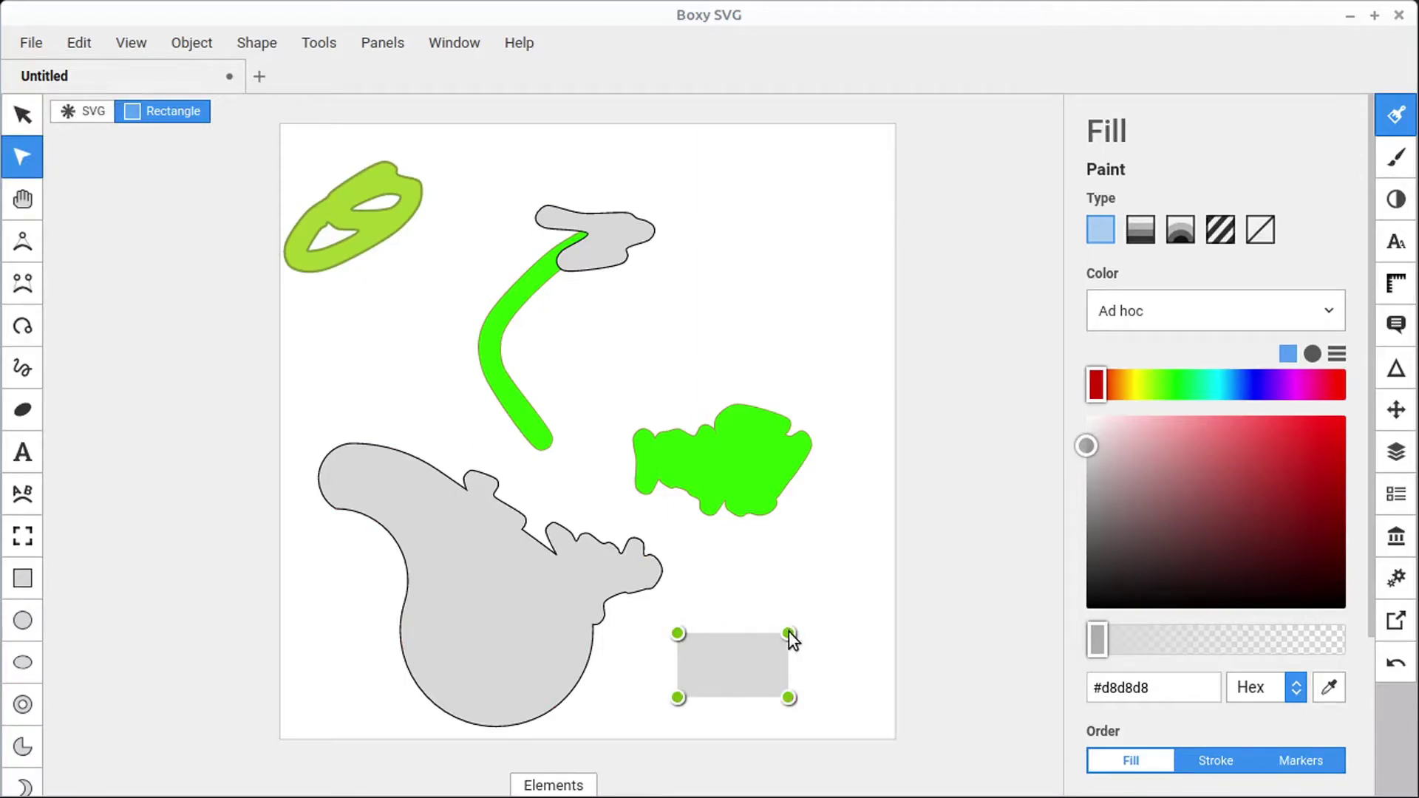
{"action": "left_click_drag", "start_coordinate": [788, 695], "coordinate": [722, 671]}
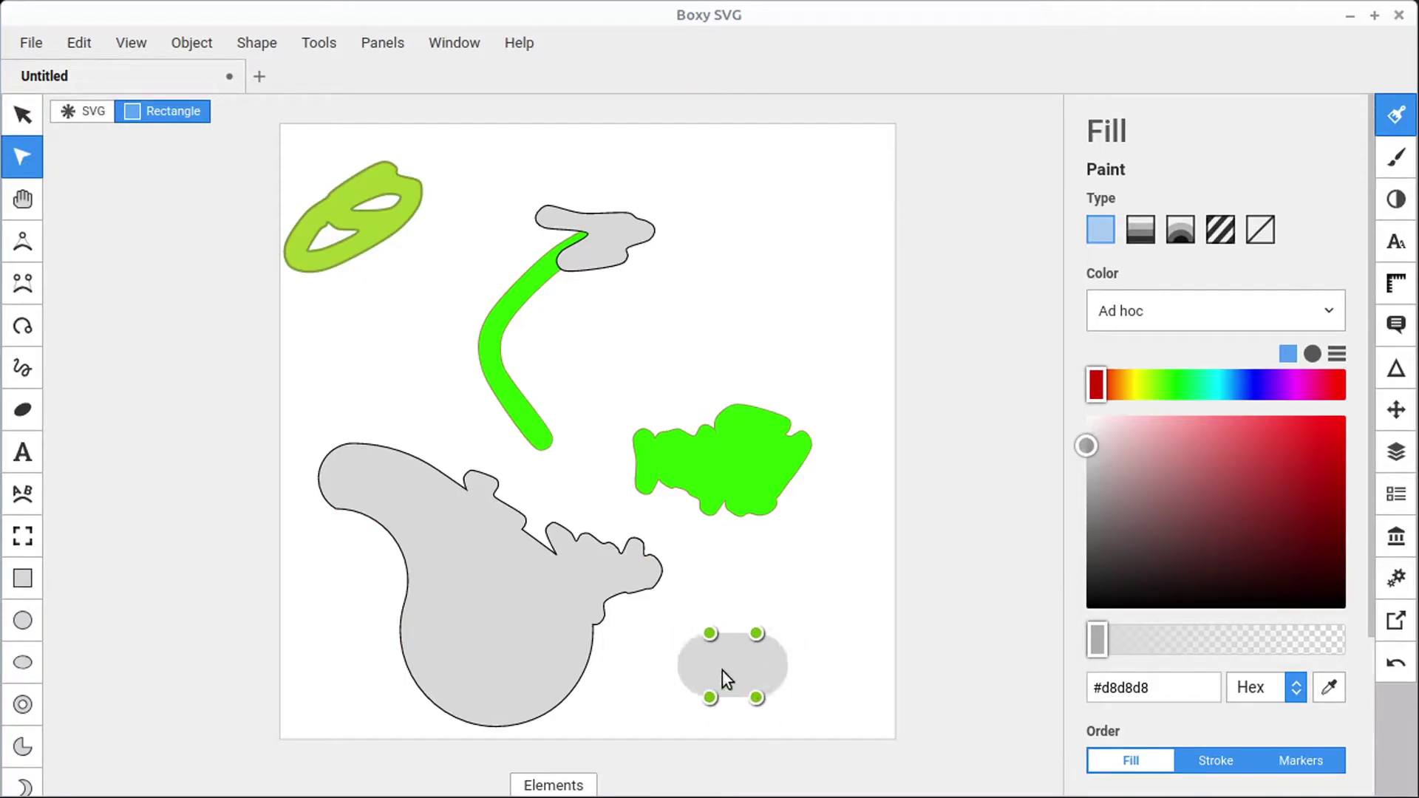
Step: Extend the grey pill toward its upper right with the Blob tool and reshape the upper-left corner by editing its nodes
{"action": "left_click", "coordinate": [23, 411]}
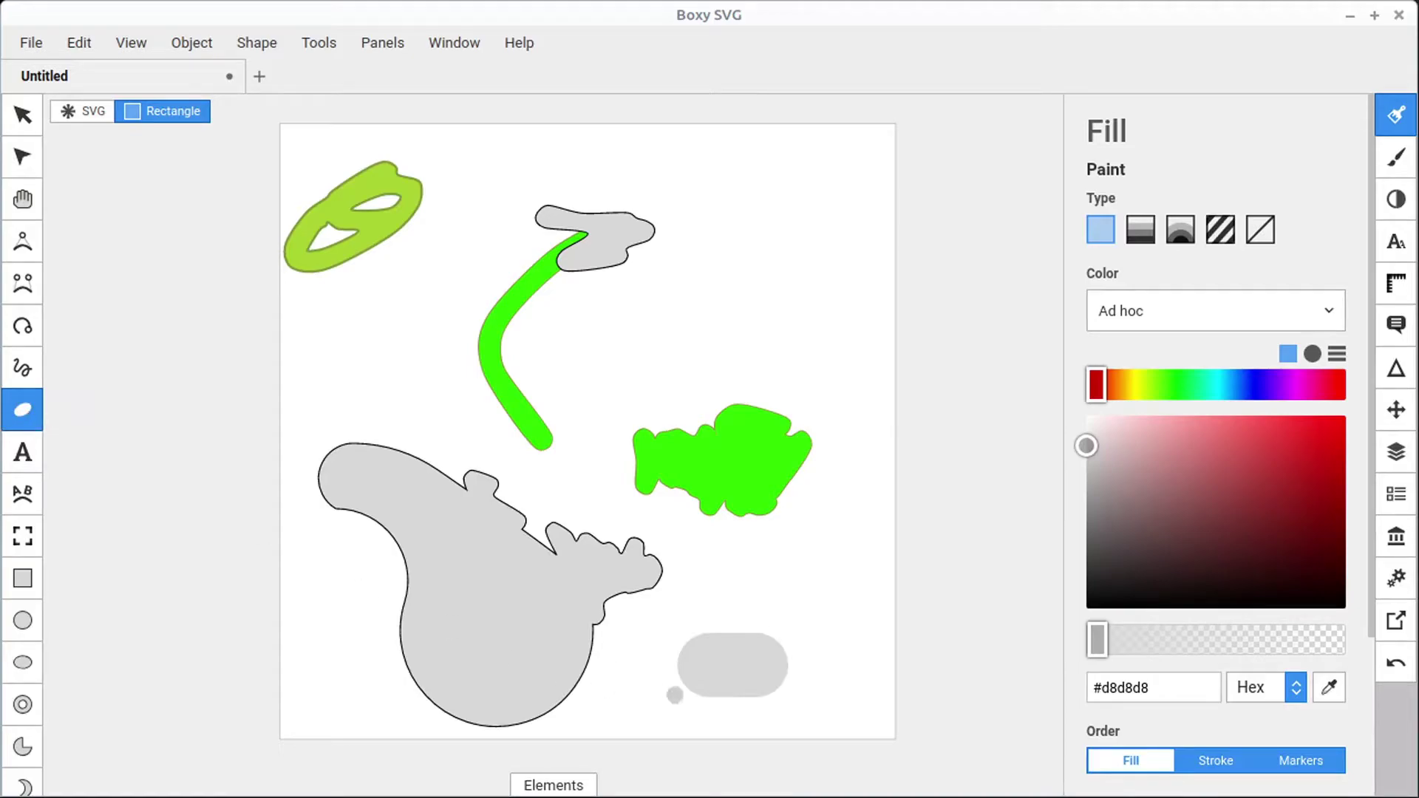
{"action": "left_click", "coordinate": [22, 112]}
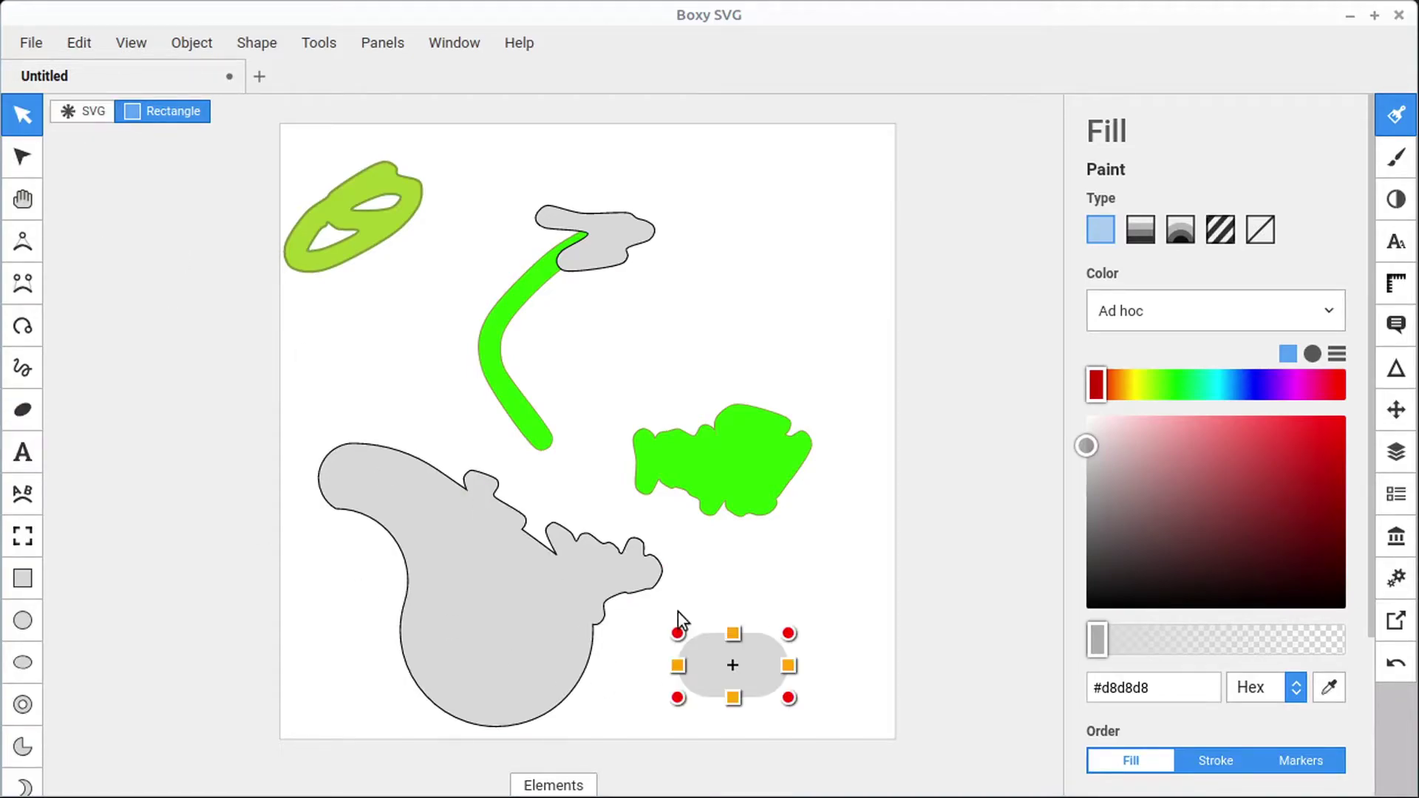
{"action": "left_click", "coordinate": [23, 411]}
{"action": "mouse_move", "coordinate": [739, 643]}
{"action": "left_mouse_down"}
{"action": "mouse_move", "coordinate": [797, 617]}
{"action": "mouse_move", "coordinate": [820, 624]}
{"action": "left_mouse_up"}
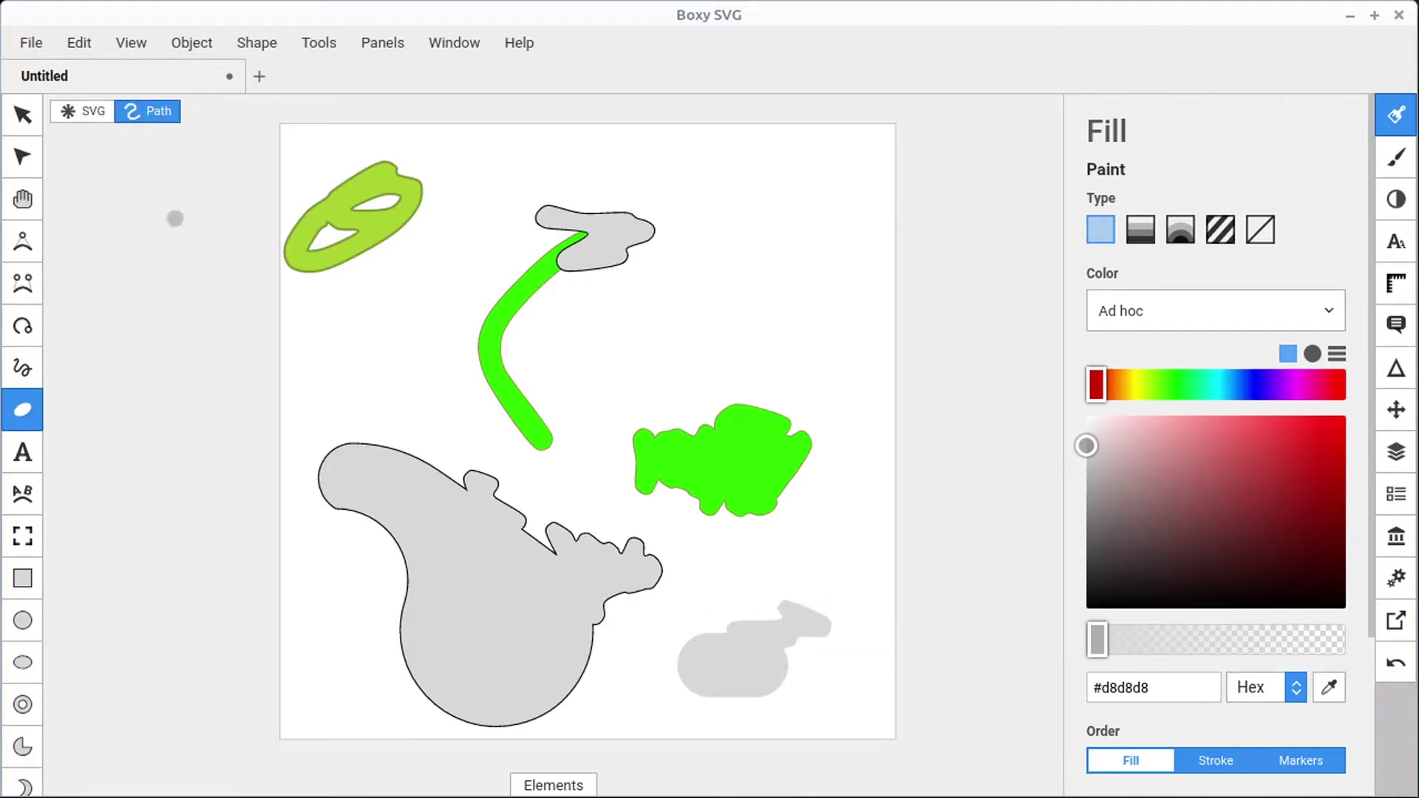
{"action": "left_click", "coordinate": [23, 115]}
{"action": "left_click", "coordinate": [719, 647]}
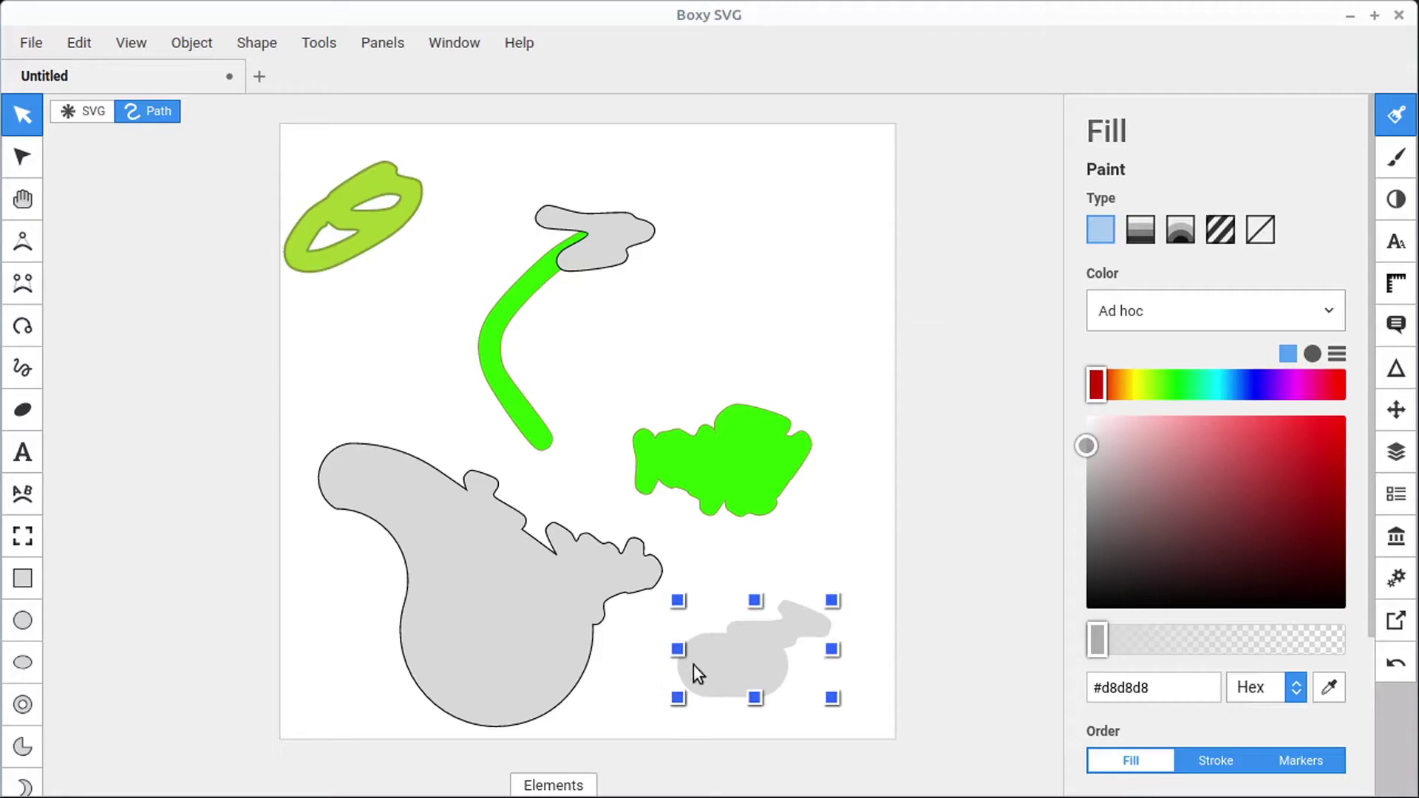
{"action": "double_click", "coordinate": [744, 662]}
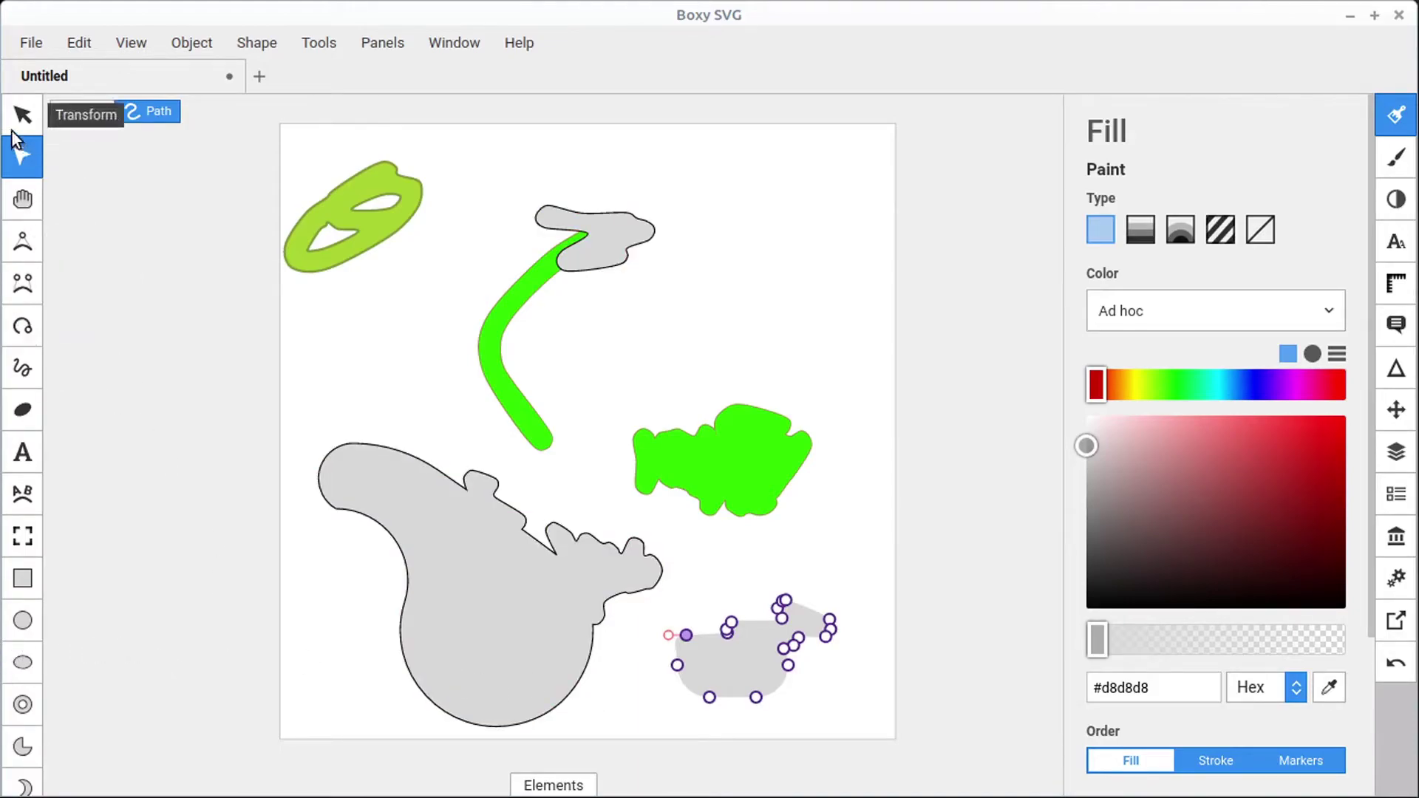
Step: Set the Blob brush size to 28 with nothing selected and paint a separate wavy lime blob above the bright green patch
{"action": "left_click", "coordinate": [22, 409]}
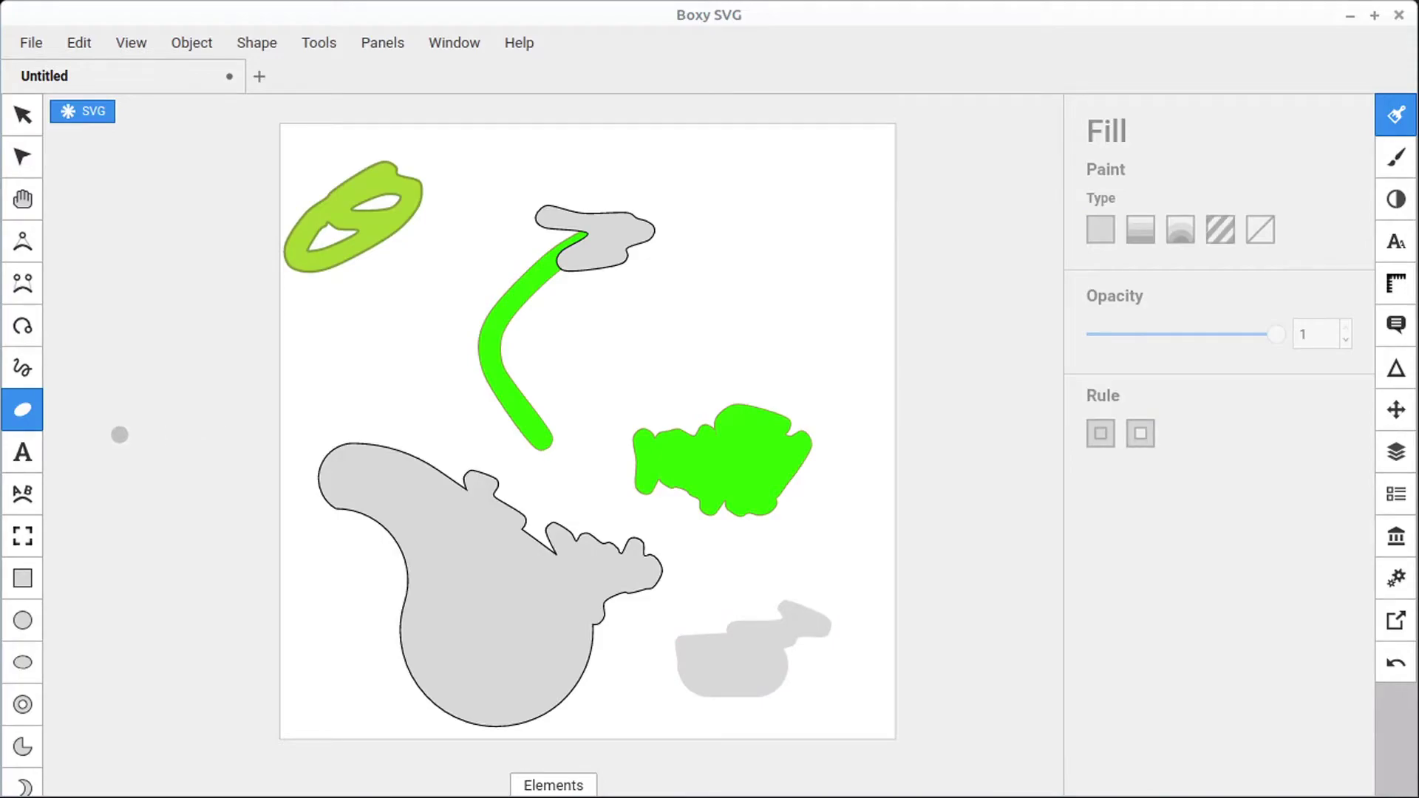
{"action": "left_click", "coordinate": [21, 411]}
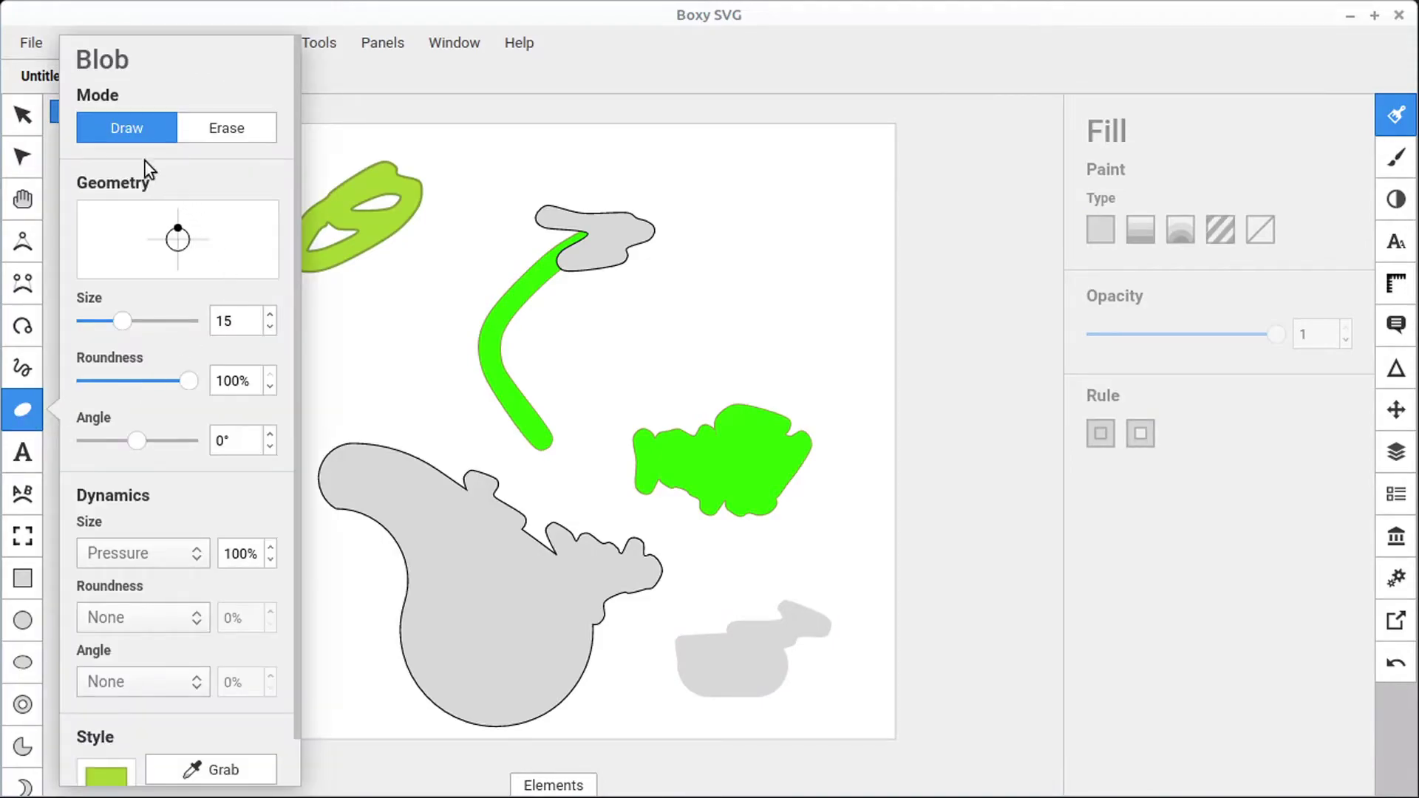
{"action": "left_click_drag", "start_coordinate": [122, 321], "coordinate": [157, 320]}
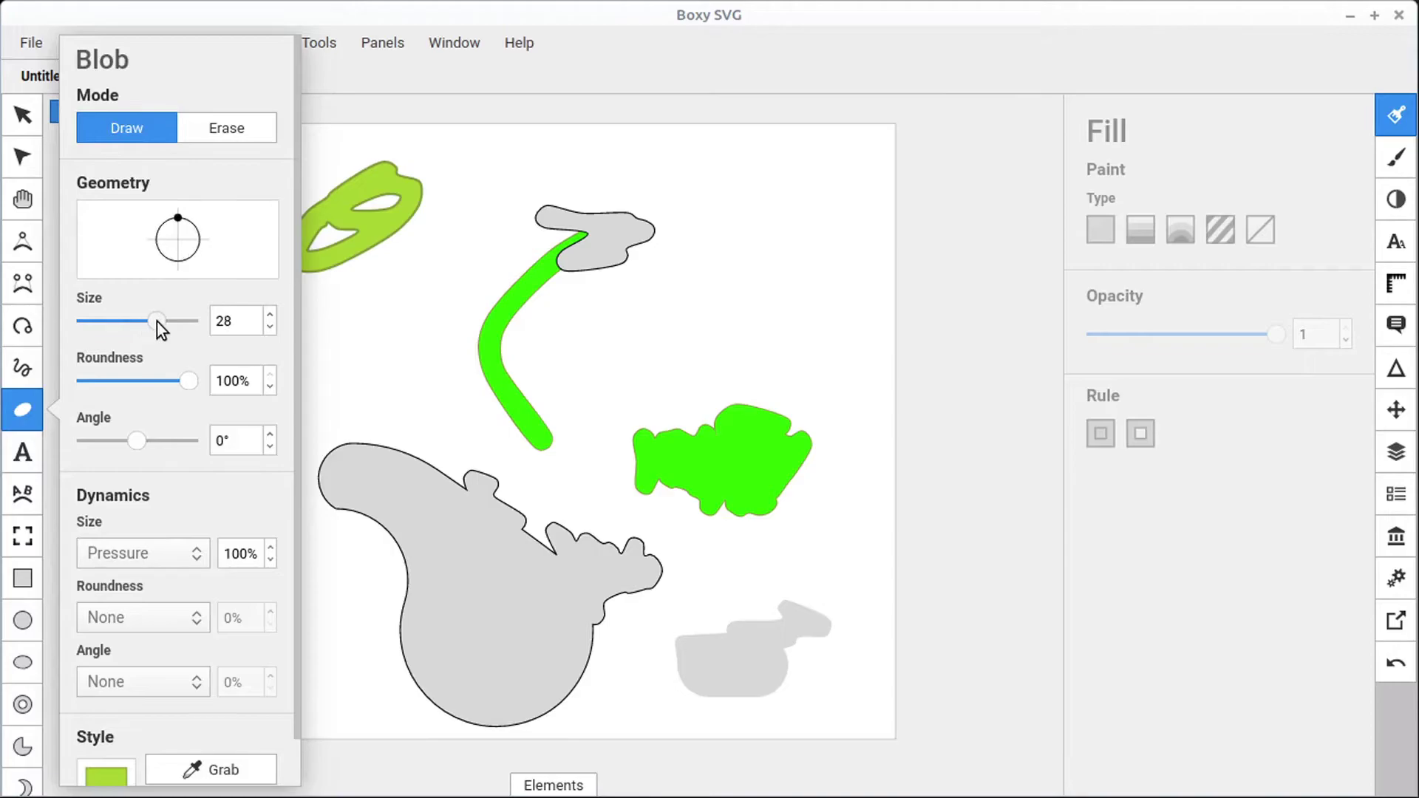
{"action": "mouse_move", "coordinate": [774, 331]}
{"action": "left_mouse_down"}
{"action": "mouse_move", "coordinate": [754, 343]}
{"action": "mouse_move", "coordinate": [712, 307]}
{"action": "mouse_move", "coordinate": [828, 292]}
{"action": "left_mouse_up"}
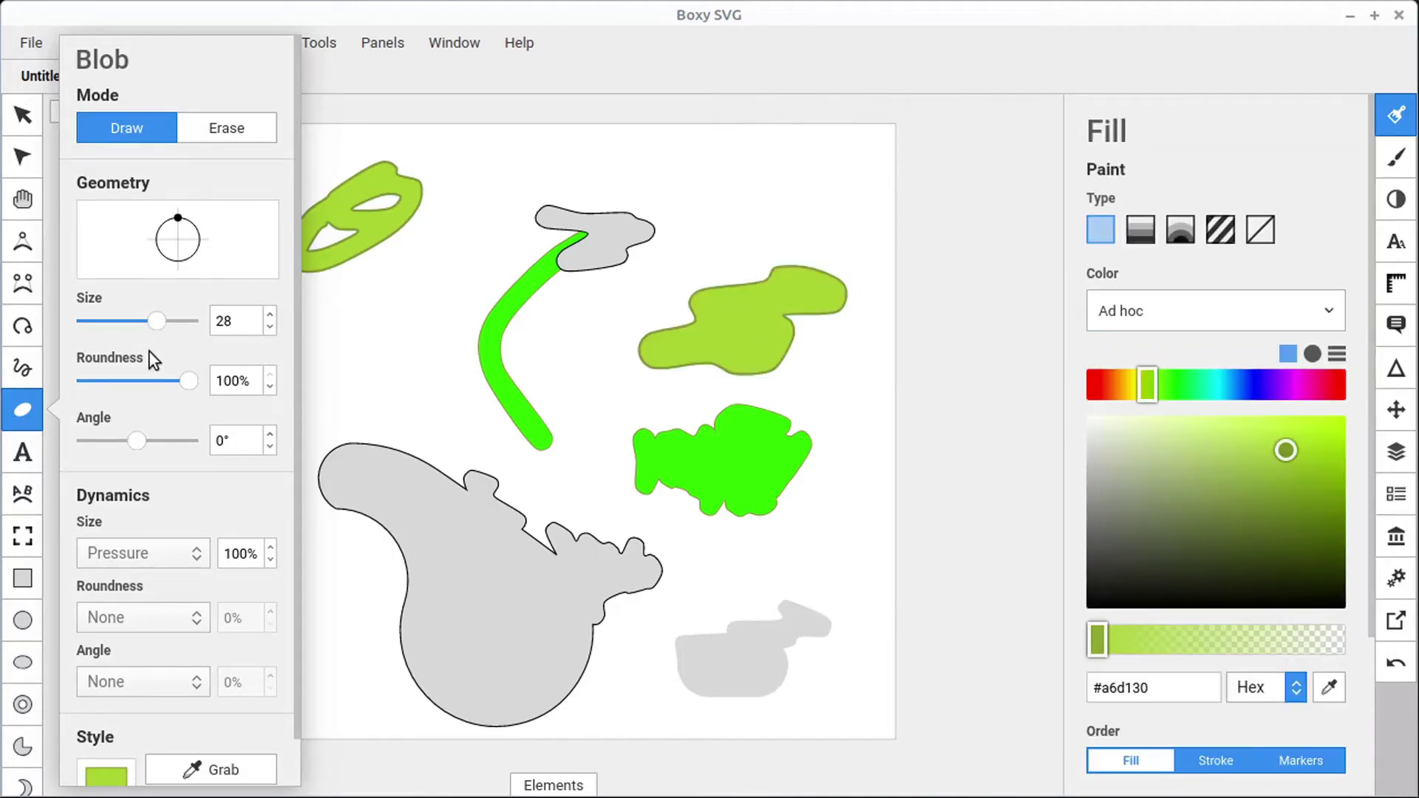
Step: Set the Blob brush to size 33 and roundness 25%, and paint two flattened lime strokes in the canvas's upper half
{"action": "left_click_drag", "start_coordinate": [163, 318], "coordinate": [170, 321]}
{"action": "left_click_drag", "start_coordinate": [189, 383], "coordinate": [109, 384]}
{"action": "mouse_move", "coordinate": [746, 157]}
{"action": "left_mouse_down"}
{"action": "mouse_move", "coordinate": [706, 171]}
{"action": "mouse_move", "coordinate": [683, 218]}
{"action": "left_mouse_up"}
{"action": "mouse_move", "coordinate": [412, 312]}
{"action": "left_mouse_down"}
{"action": "mouse_move", "coordinate": [462, 281]}
{"action": "mouse_move", "coordinate": [521, 285]}
{"action": "left_mouse_up"}
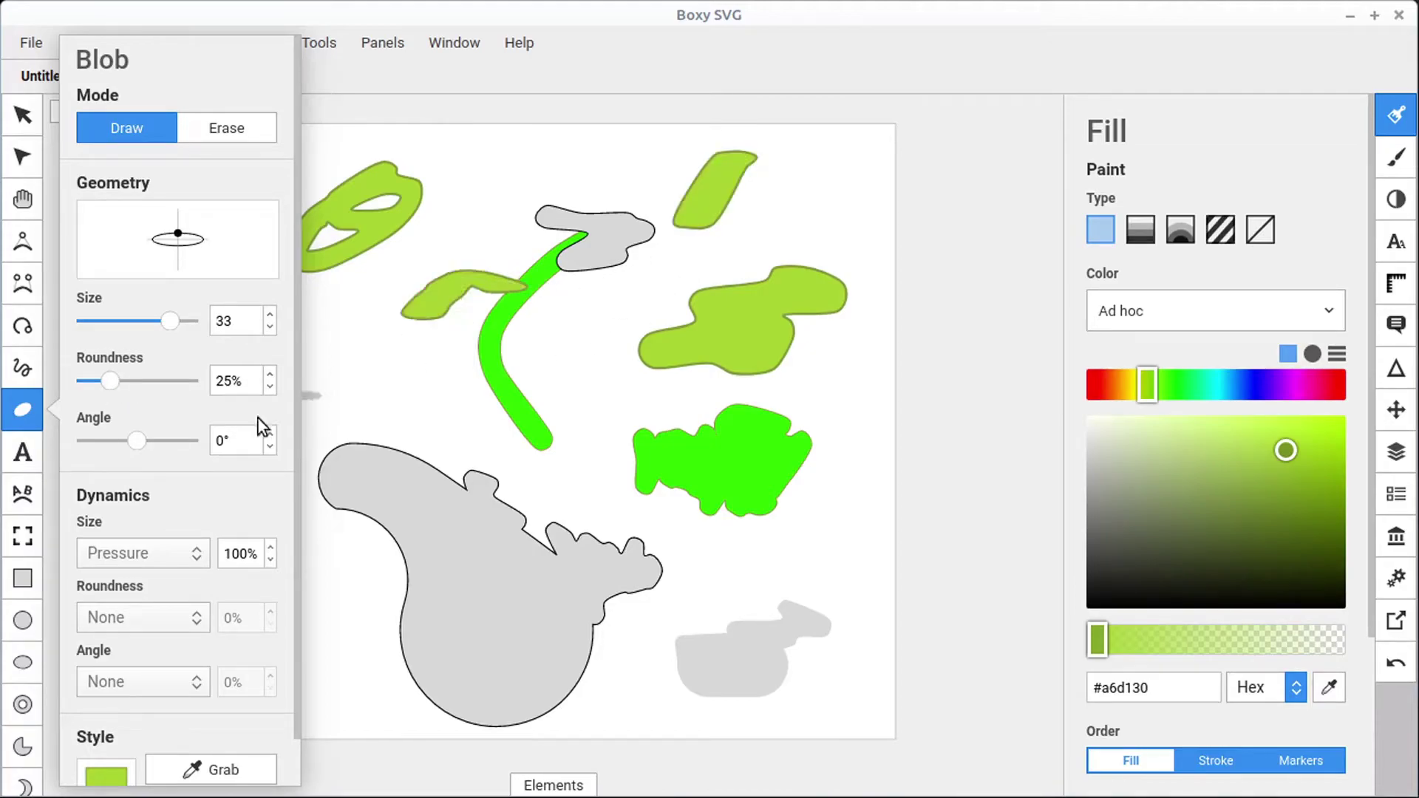
Step: Paint a slanted lime stroke with the brush angle at -116°, and reset the brush to 100% roundness and 0° angle
{"action": "left_click_drag", "start_coordinate": [141, 437], "coordinate": [99, 441]}
{"action": "mouse_move", "coordinate": [394, 340]}
{"action": "left_mouse_down"}
{"action": "mouse_move", "coordinate": [402, 380]}
{"action": "mouse_move", "coordinate": [448, 450]}
{"action": "left_mouse_up"}
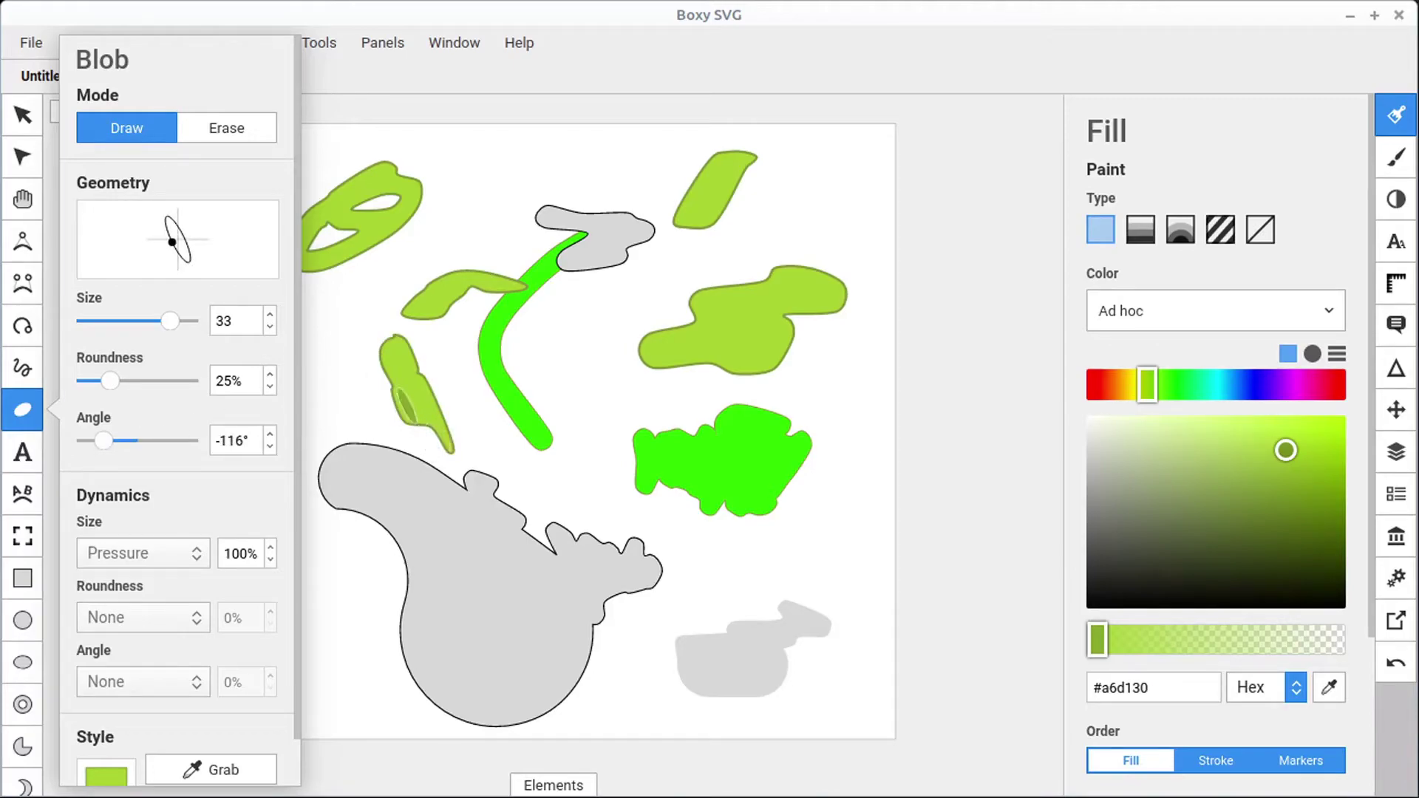
{"action": "left_click_drag", "start_coordinate": [114, 376], "coordinate": [227, 383]}
{"action": "left_click_drag", "start_coordinate": [145, 438], "coordinate": [136, 441]}
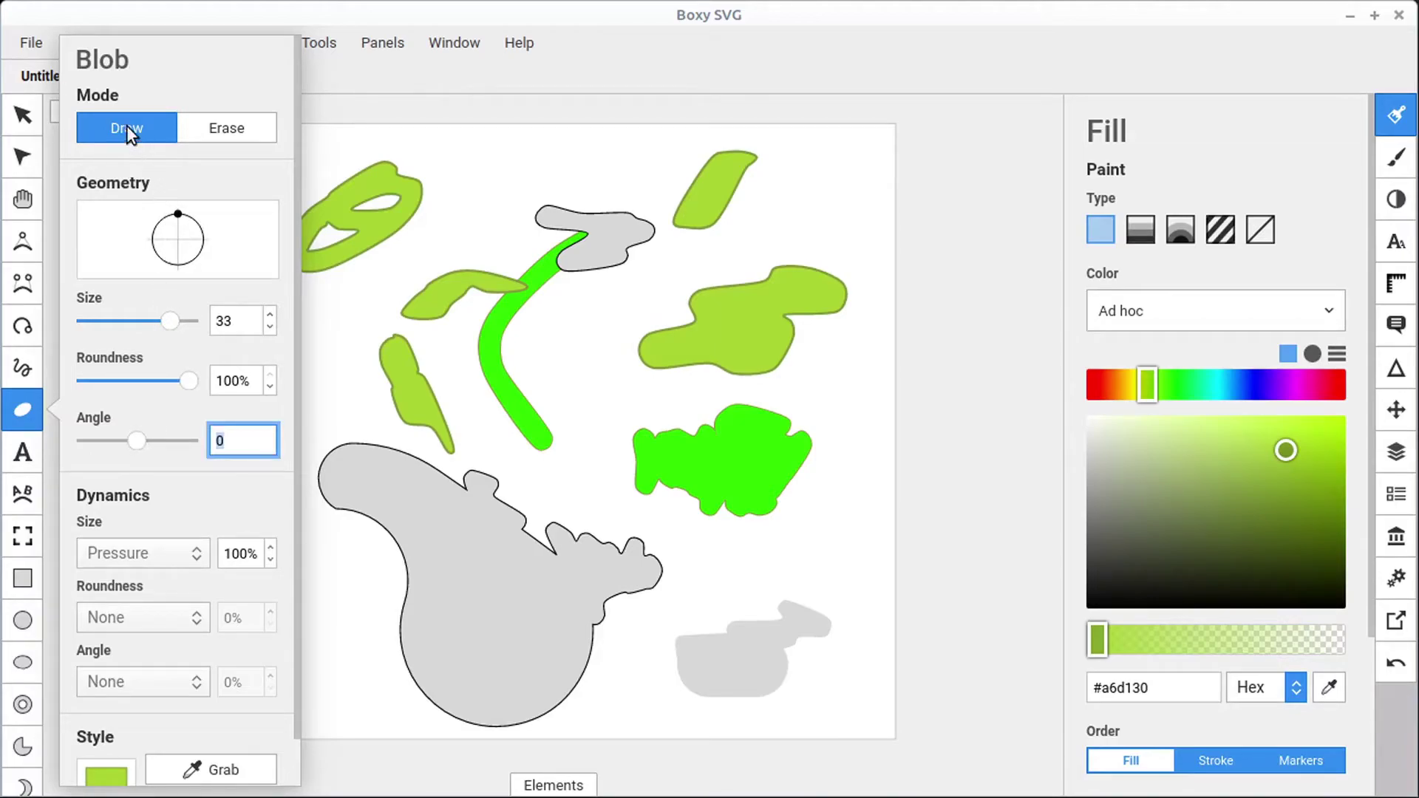
Step: Switch the Blob tool to Erase, remove the large grey shape's upper-left end, cut into its left side and undo the last cut
{"action": "left_click", "coordinate": [226, 130]}
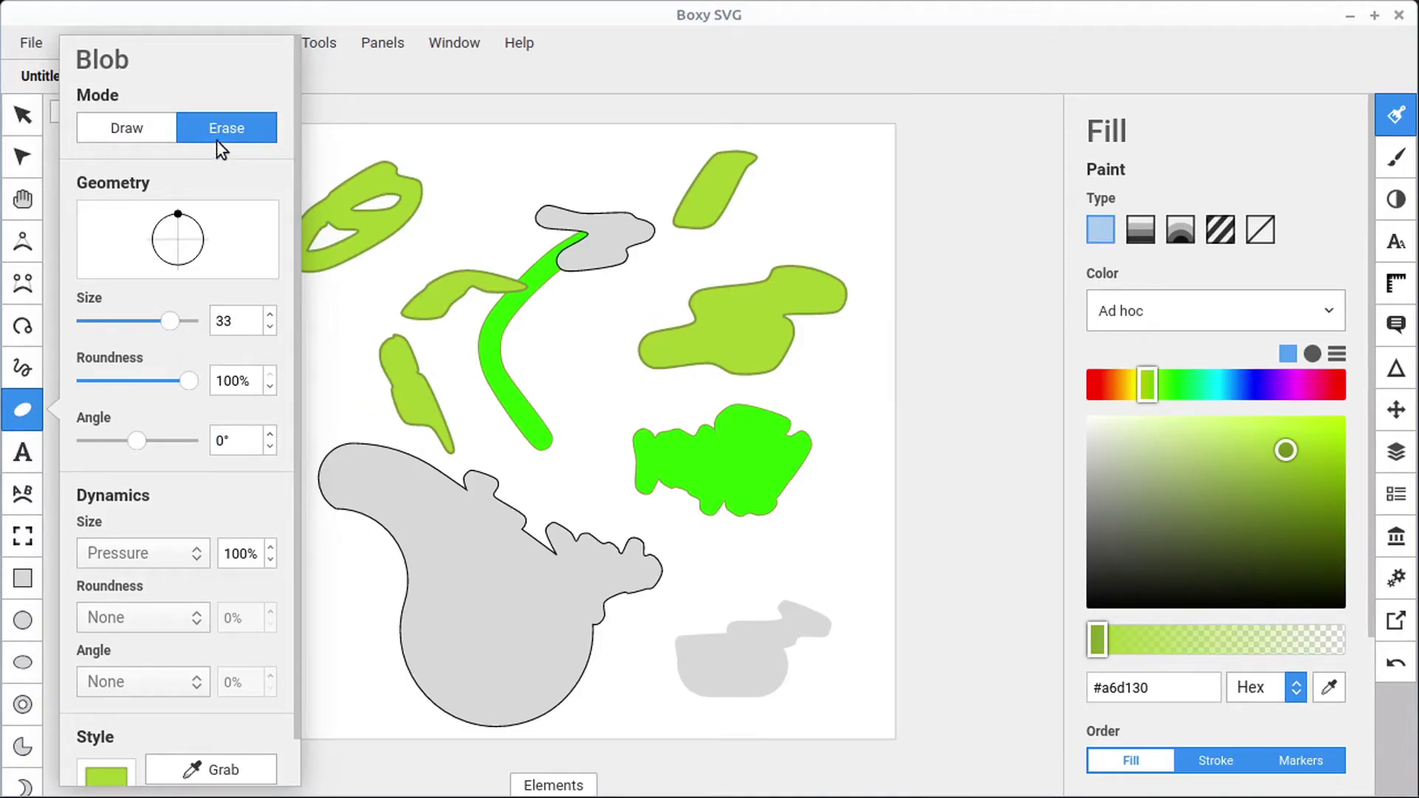
{"action": "left_click", "coordinate": [22, 117]}
{"action": "left_click", "coordinate": [495, 558]}
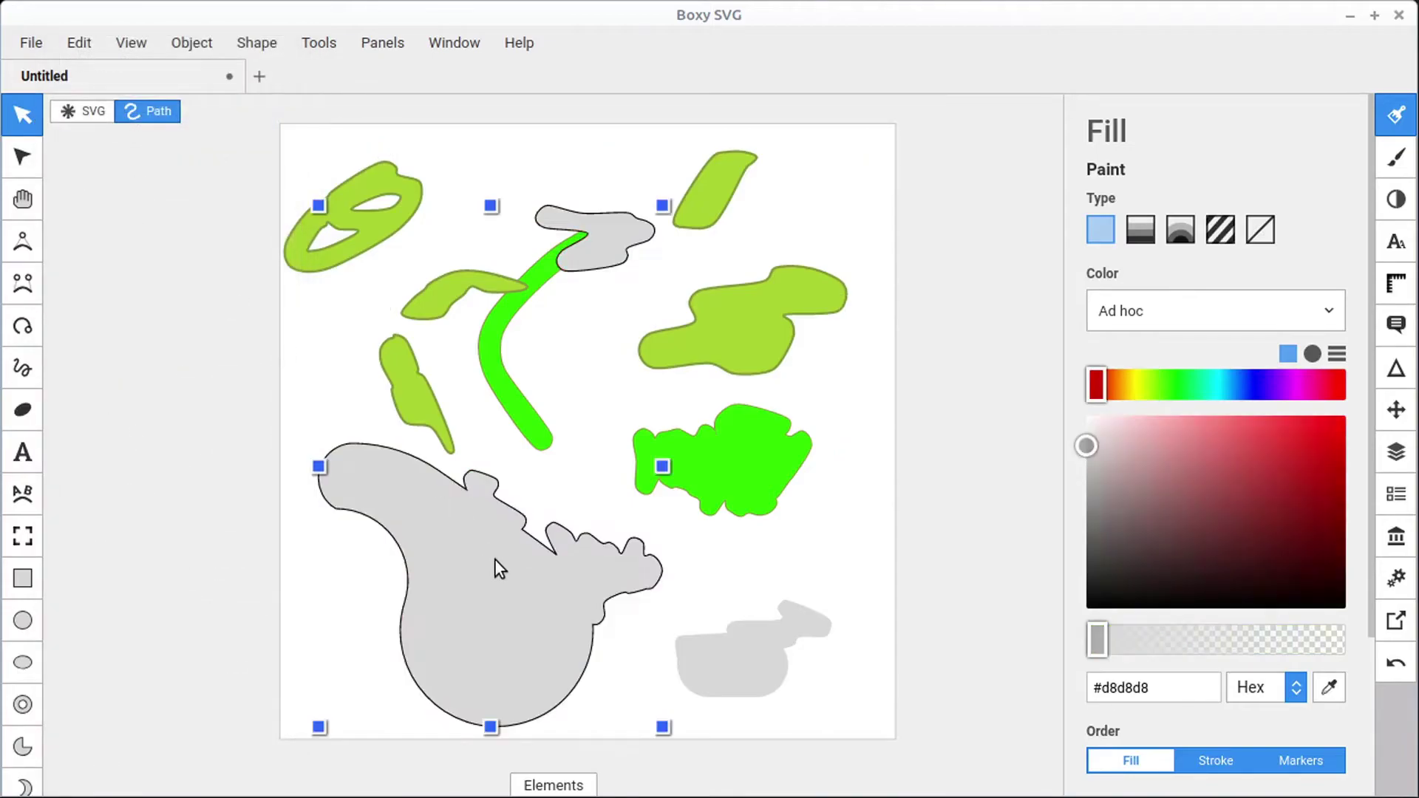
{"action": "left_click", "coordinate": [23, 410]}
{"action": "mouse_move", "coordinate": [328, 521]}
{"action": "left_mouse_down"}
{"action": "mouse_move", "coordinate": [337, 462]}
{"action": "mouse_move", "coordinate": [341, 488]}
{"action": "mouse_move", "coordinate": [361, 499]}
{"action": "mouse_move", "coordinate": [403, 484]}
{"action": "left_mouse_up"}
{"action": "mouse_move", "coordinate": [401, 608]}
{"action": "left_mouse_down"}
{"action": "mouse_move", "coordinate": [445, 581]}
{"action": "mouse_move", "coordinate": [430, 606]}
{"action": "mouse_move", "coordinate": [391, 613]}
{"action": "mouse_move", "coordinate": [544, 606]}
{"action": "left_mouse_up"}
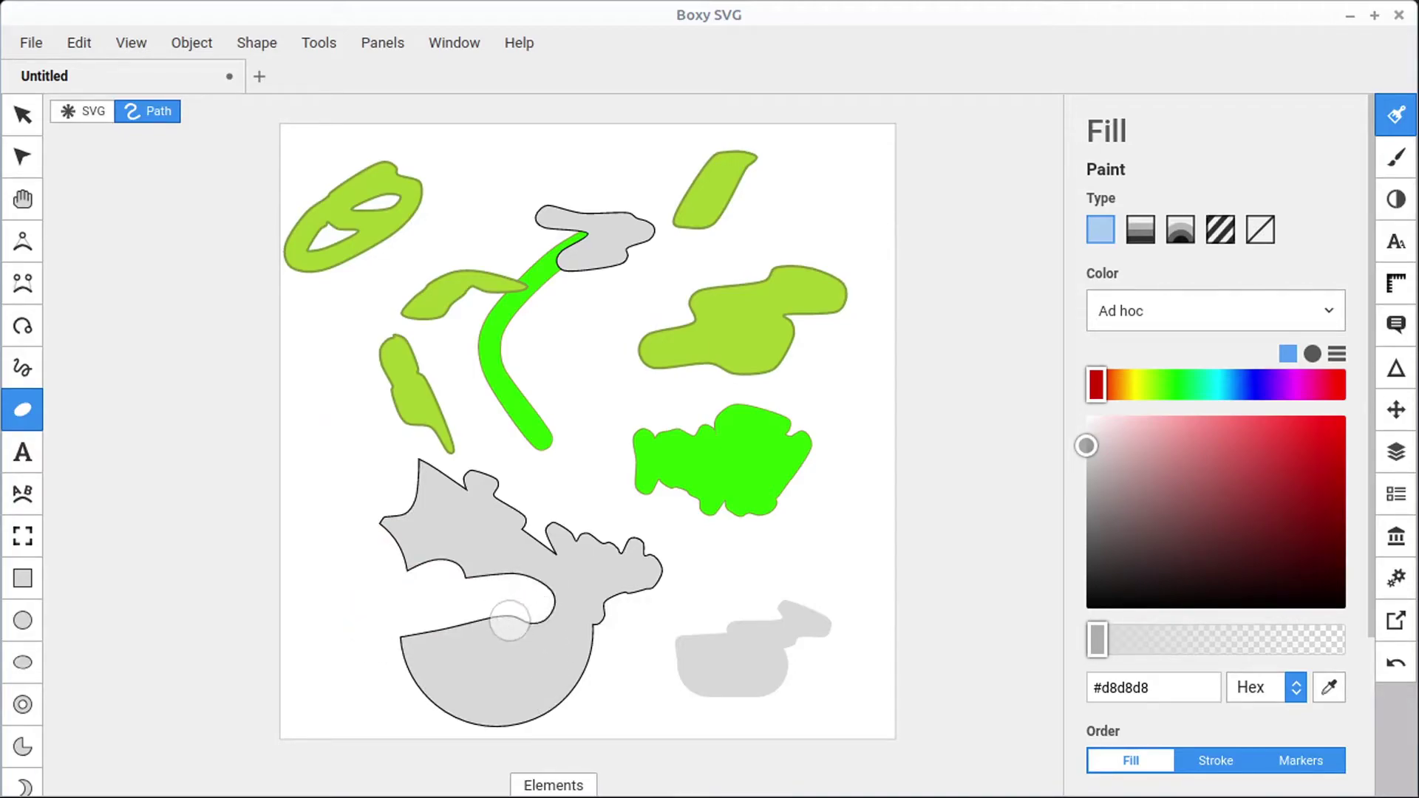
{"action": "key", "text": "ctrl+z"}
Step: Select the bright green path and erase most of the right half of its patch with the Blob tool
{"action": "mouse_move", "coordinate": [640, 403]}
{"action": "left_mouse_down"}
{"action": "mouse_move", "coordinate": [623, 475]}
{"action": "mouse_move", "coordinate": [659, 422]}
{"action": "mouse_move", "coordinate": [658, 486]}
{"action": "mouse_move", "coordinate": [740, 417]}
{"action": "left_mouse_up"}
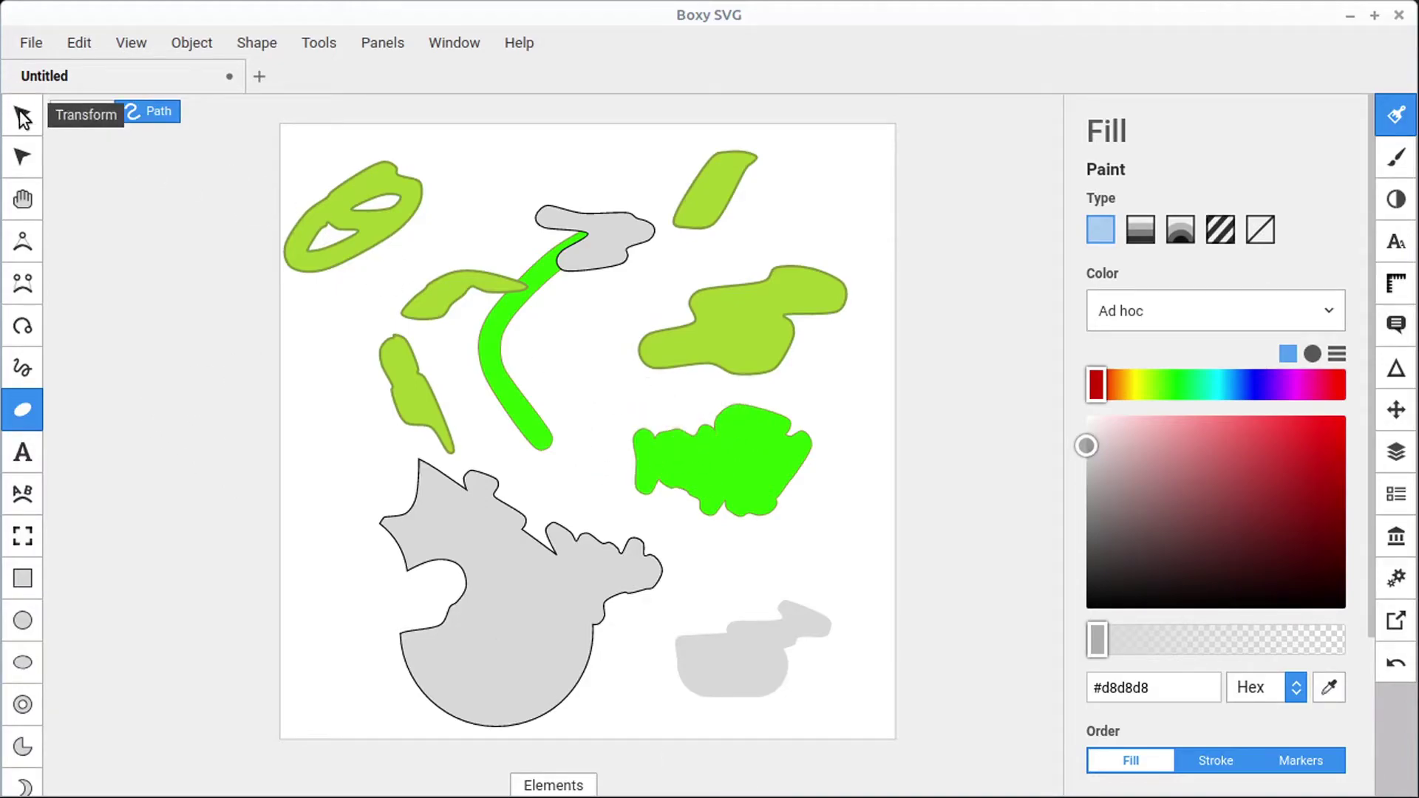
{"action": "left_click", "coordinate": [23, 116]}
{"action": "left_click", "coordinate": [748, 448]}
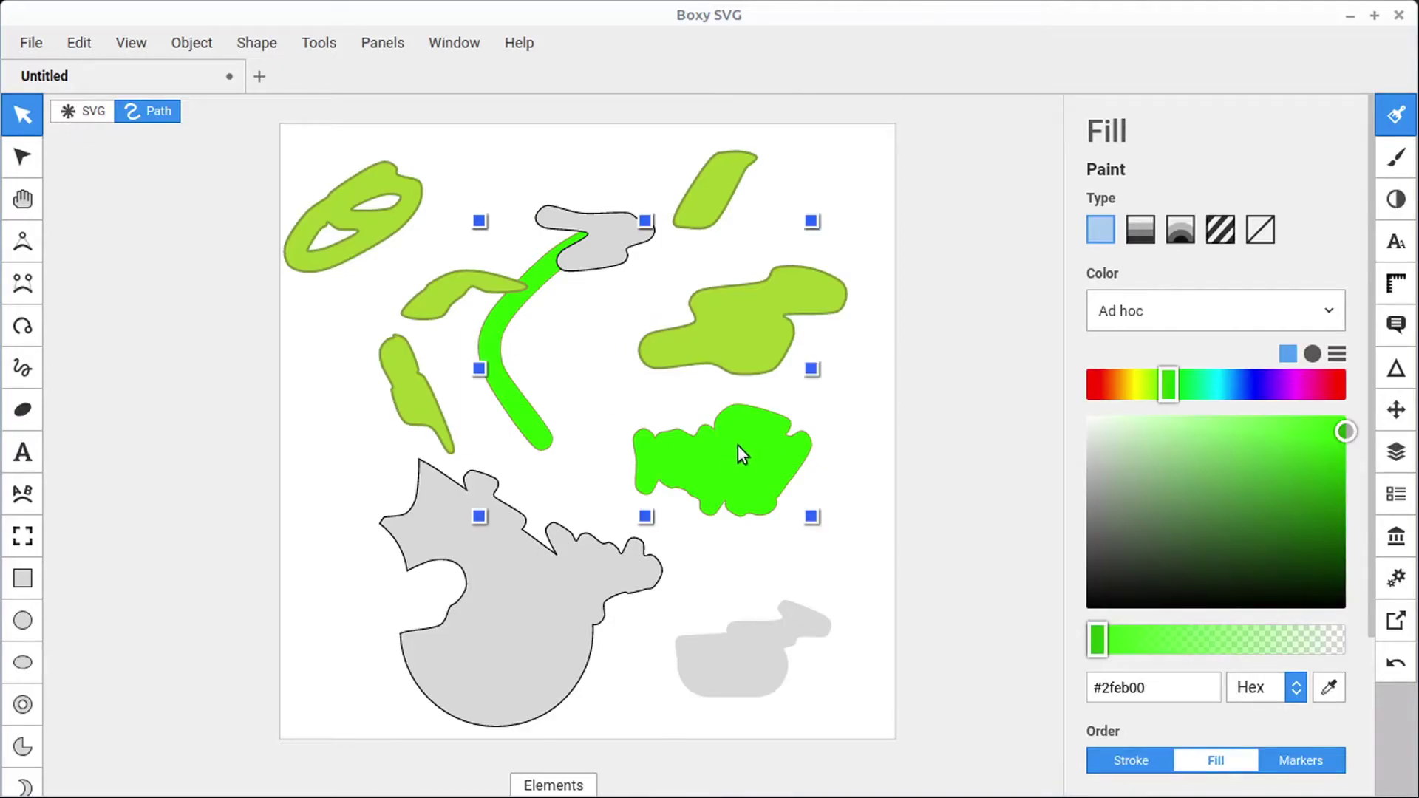
{"action": "left_click", "coordinate": [24, 411]}
{"action": "mouse_move", "coordinate": [836, 411]}
{"action": "left_mouse_down"}
{"action": "mouse_move", "coordinate": [761, 502]}
{"action": "mouse_move", "coordinate": [769, 464]}
{"action": "mouse_move", "coordinate": [702, 499]}
{"action": "left_mouse_up"}
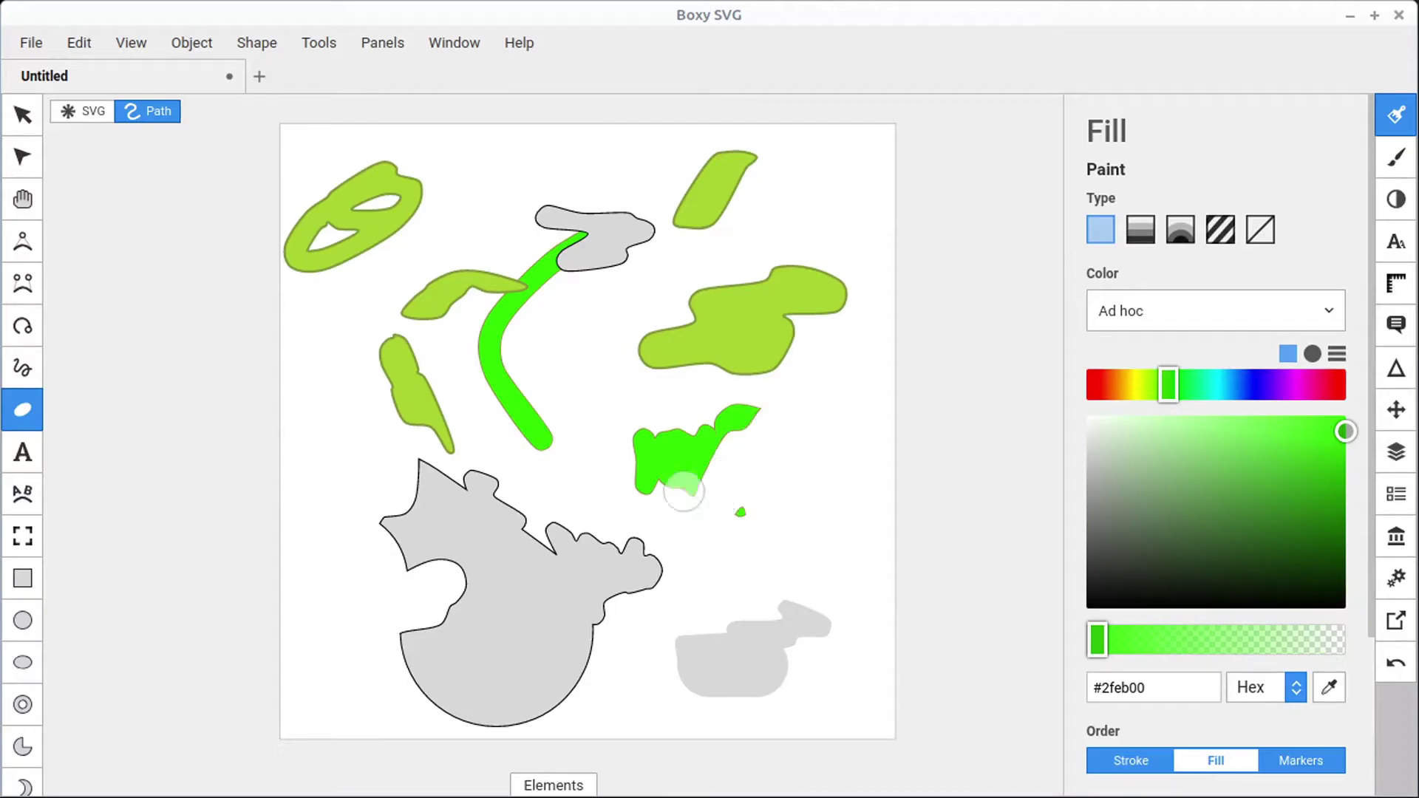
{"action": "left_click", "coordinate": [24, 411]}
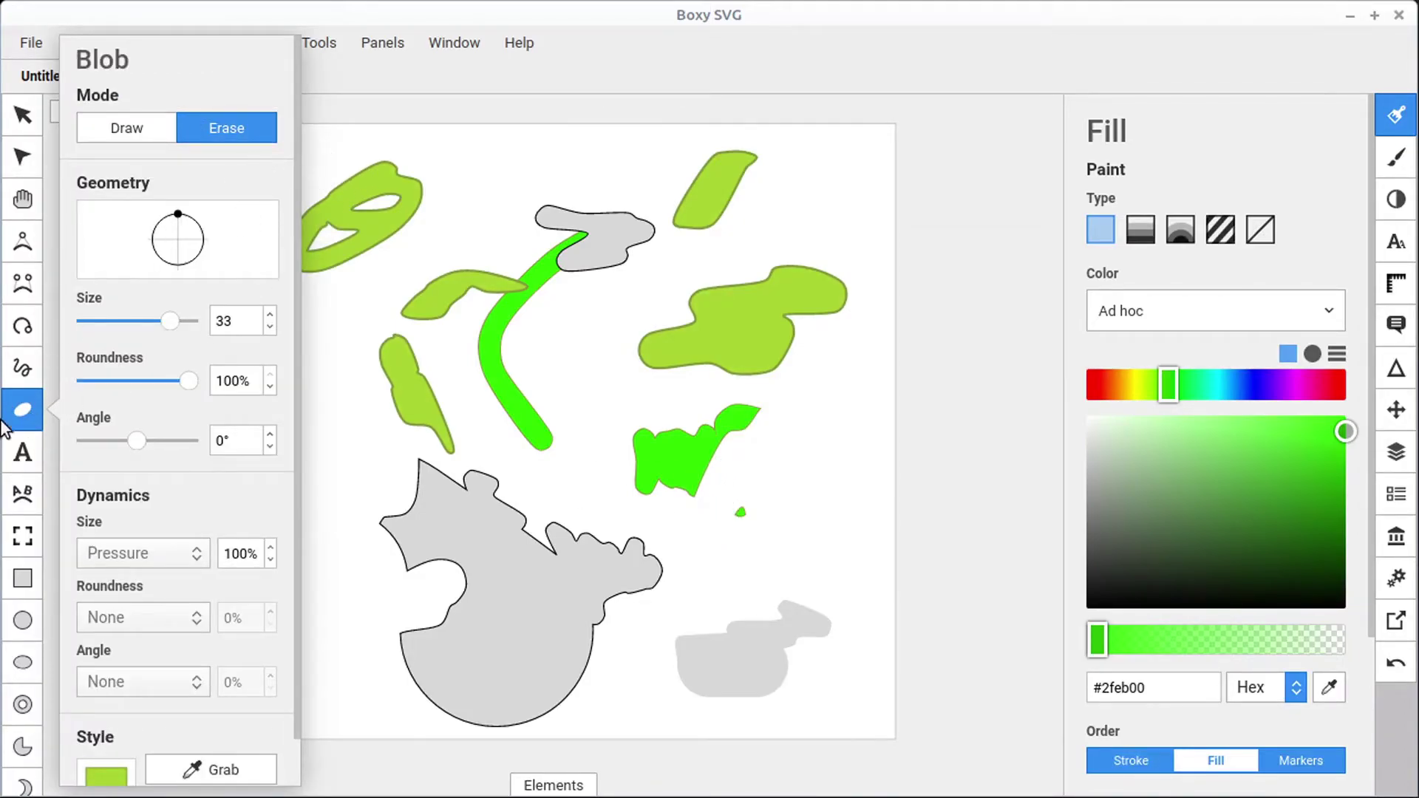
{"action": "left_click", "coordinate": [30, 411]}
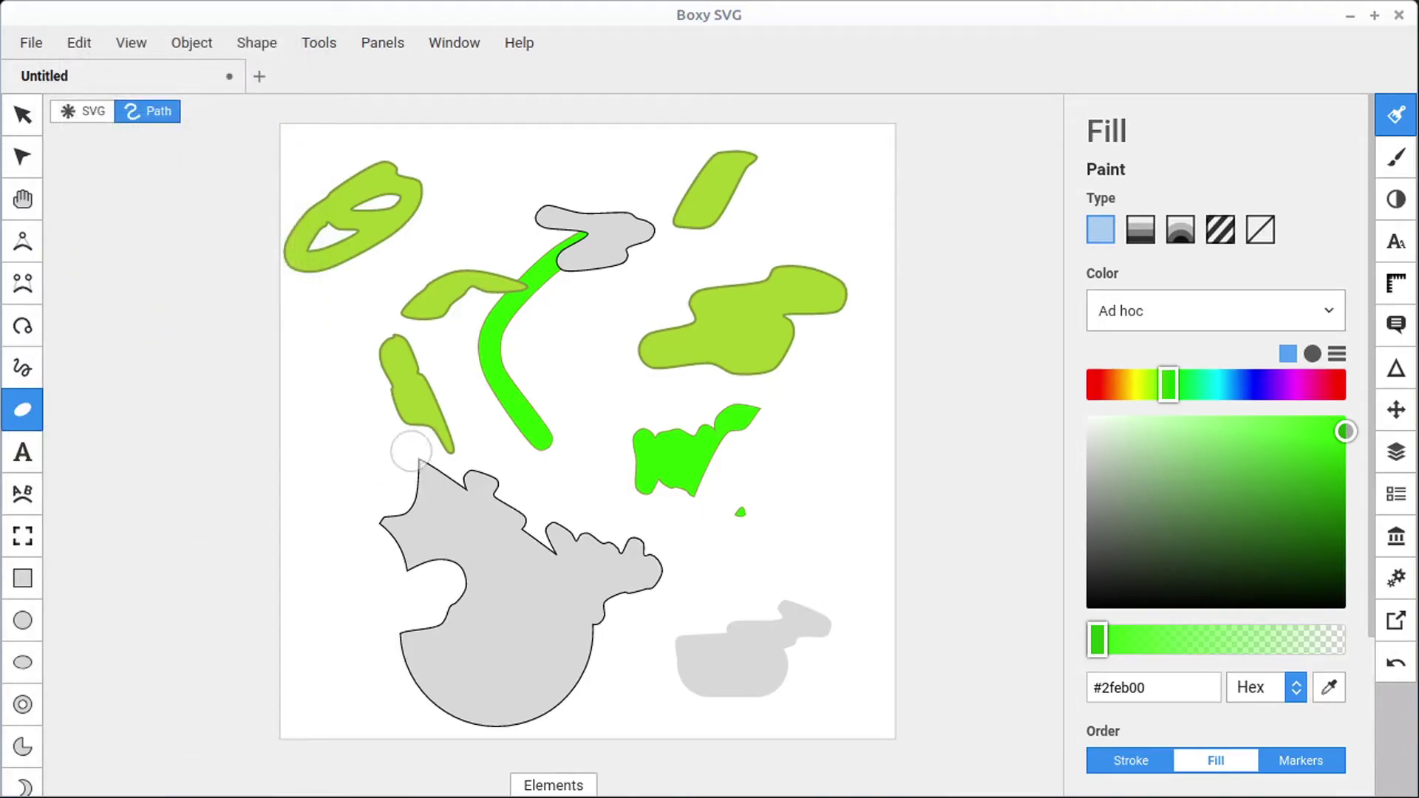
Step: Place the parrot photo from the library at the canvas's centre and erase several areas of it with the Blob tool
{"action": "left_click", "coordinate": [1396, 541]}
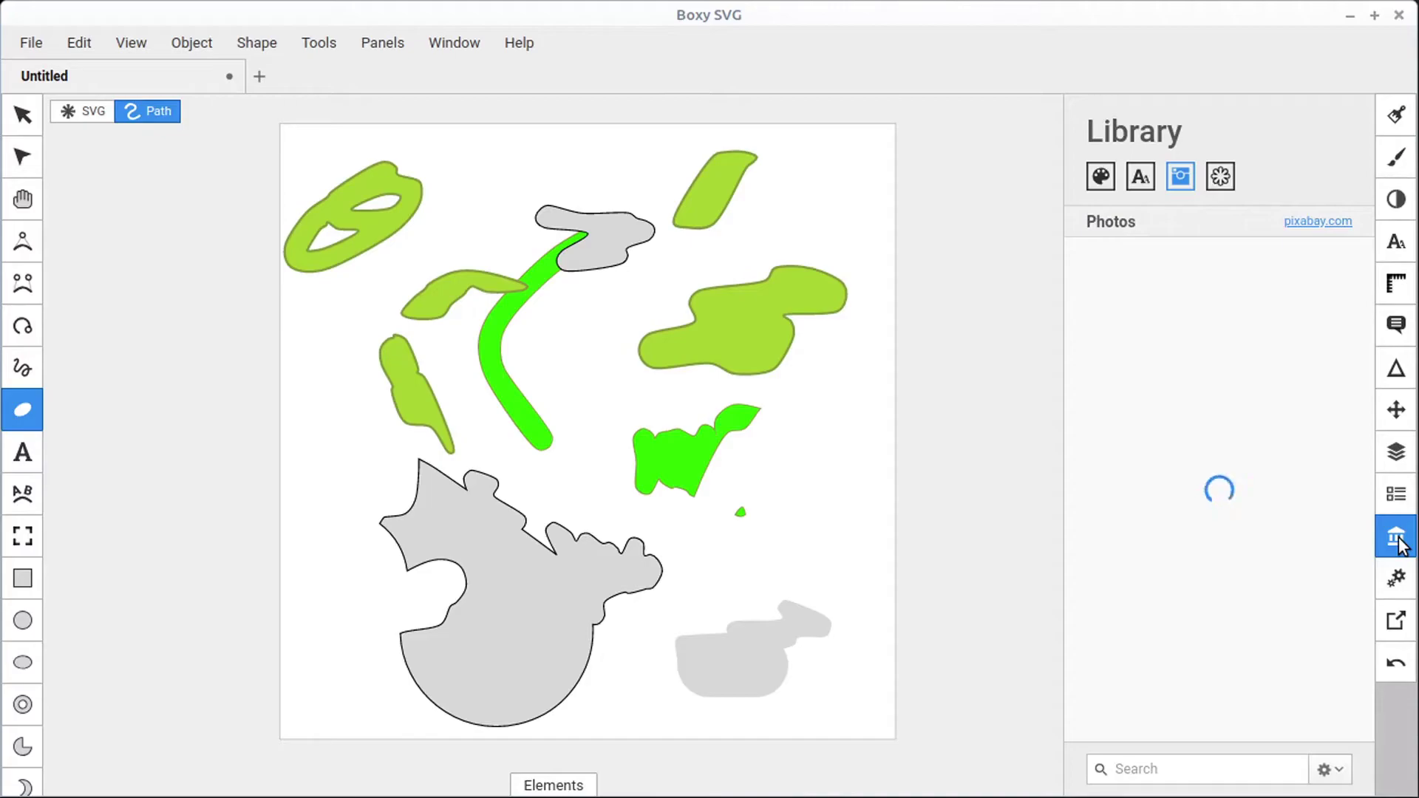
{"action": "left_click_drag", "start_coordinate": [1301, 321], "coordinate": [612, 422]}
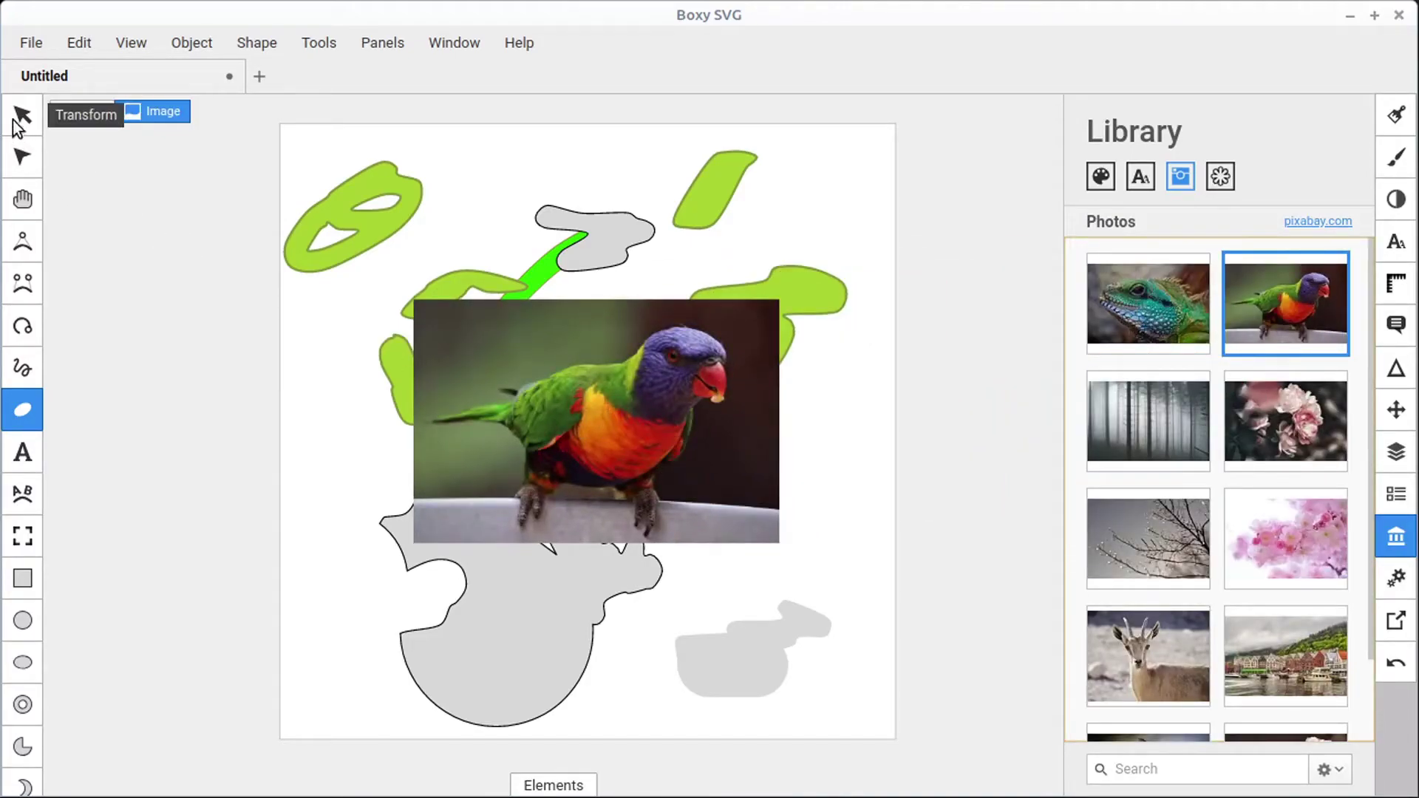
{"action": "left_click", "coordinate": [24, 411]}
{"action": "mouse_move", "coordinate": [709, 556]}
{"action": "left_mouse_down"}
{"action": "mouse_move", "coordinate": [757, 543]}
{"action": "mouse_move", "coordinate": [813, 491]}
{"action": "left_mouse_up"}
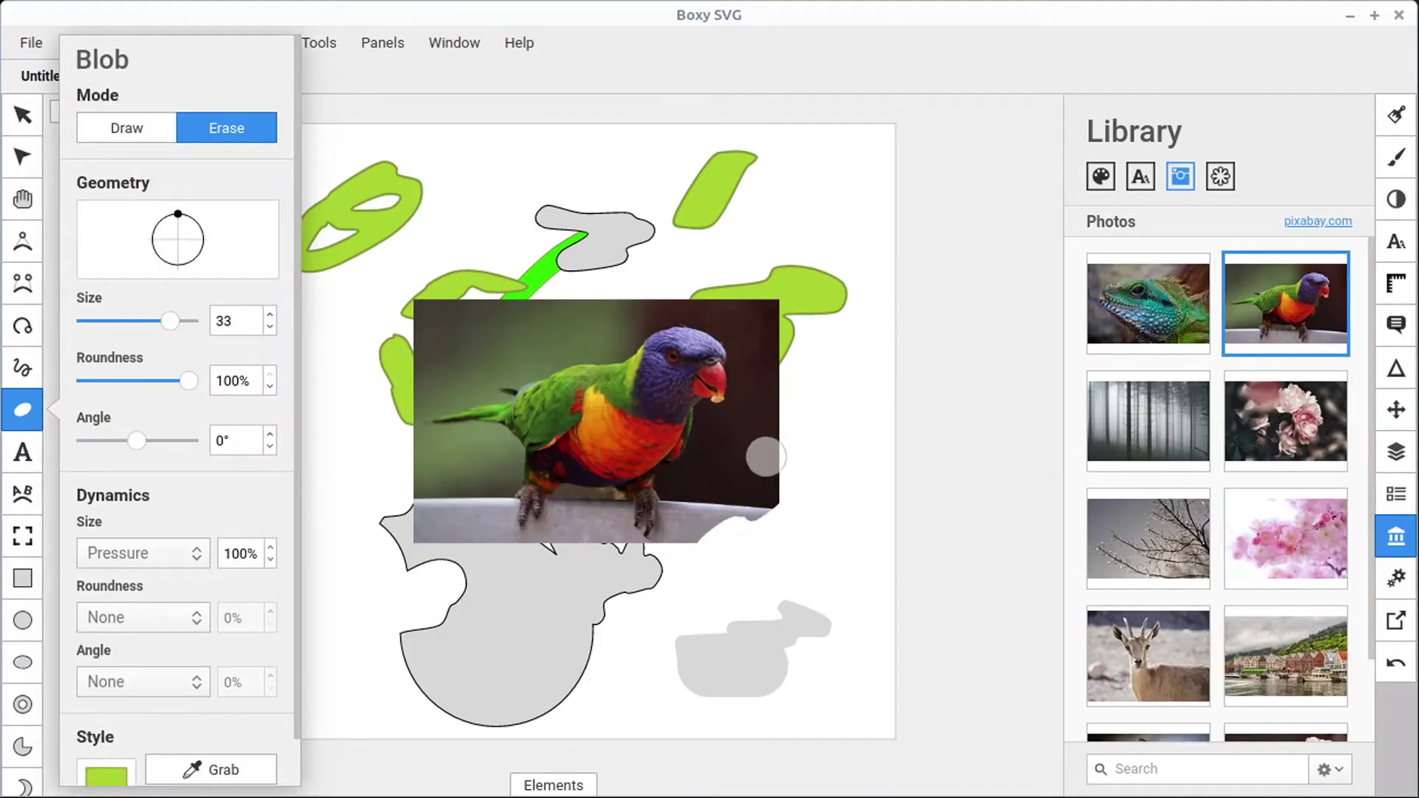
{"action": "mouse_move", "coordinate": [789, 419]}
{"action": "left_mouse_down"}
{"action": "mouse_move", "coordinate": [694, 466]}
{"action": "mouse_move", "coordinate": [764, 456]}
{"action": "mouse_move", "coordinate": [713, 492]}
{"action": "left_mouse_up"}
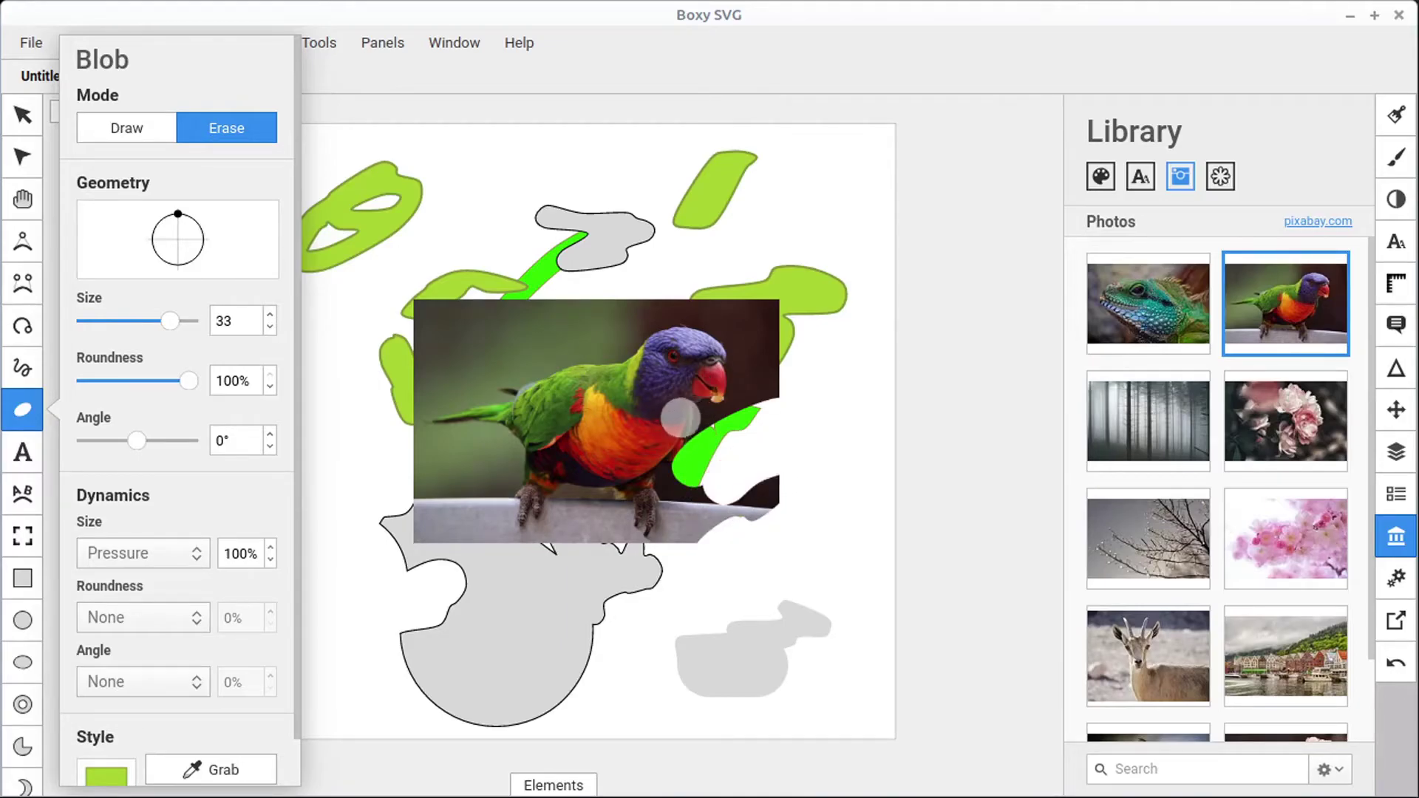
{"action": "mouse_move", "coordinate": [614, 321]}
{"action": "left_mouse_down"}
{"action": "mouse_move", "coordinate": [577, 340]}
{"action": "mouse_move", "coordinate": [600, 317]}
{"action": "mouse_move", "coordinate": [654, 306]}
{"action": "mouse_move", "coordinate": [779, 312]}
{"action": "mouse_move", "coordinate": [776, 415]}
{"action": "mouse_move", "coordinate": [754, 324]}
{"action": "left_mouse_up"}
{"action": "mouse_move", "coordinate": [513, 346]}
{"action": "left_mouse_down"}
{"action": "mouse_move", "coordinate": [588, 299]}
{"action": "mouse_move", "coordinate": [388, 433]}
{"action": "mouse_move", "coordinate": [466, 477]}
{"action": "mouse_move", "coordinate": [477, 543]}
{"action": "mouse_move", "coordinate": [414, 510]}
{"action": "mouse_move", "coordinate": [450, 547]}
{"action": "left_mouse_up"}
{"action": "mouse_move", "coordinate": [787, 484]}
{"action": "left_mouse_down"}
{"action": "mouse_move", "coordinate": [721, 534]}
{"action": "mouse_move", "coordinate": [692, 503]}
{"action": "mouse_move", "coordinate": [669, 518]}
{"action": "mouse_move", "coordinate": [676, 529]}
{"action": "left_mouse_up"}
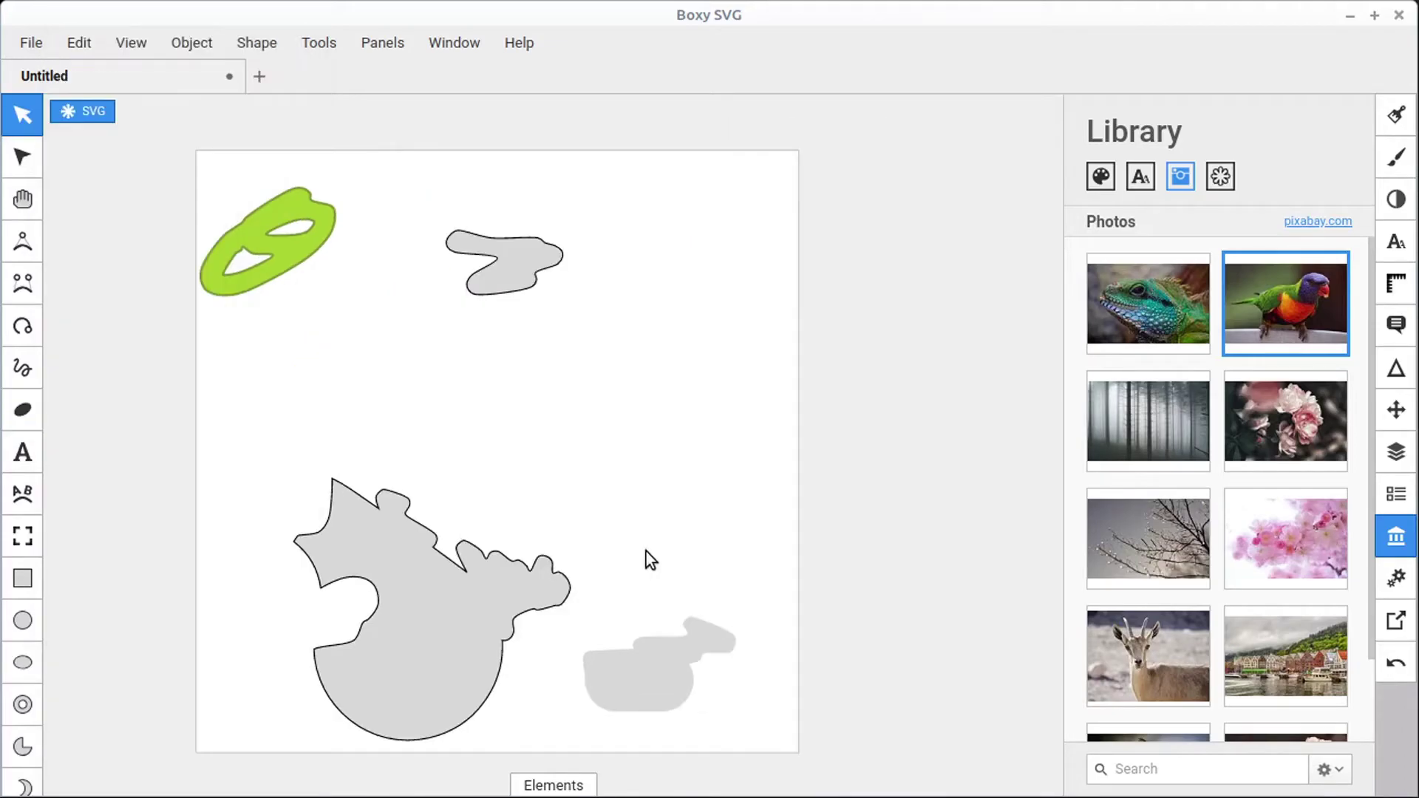
Step: Switch the Blob tool back to Draw and paint a large lime blob on the right side of the canvas
{"action": "left_click", "coordinate": [32, 411]}
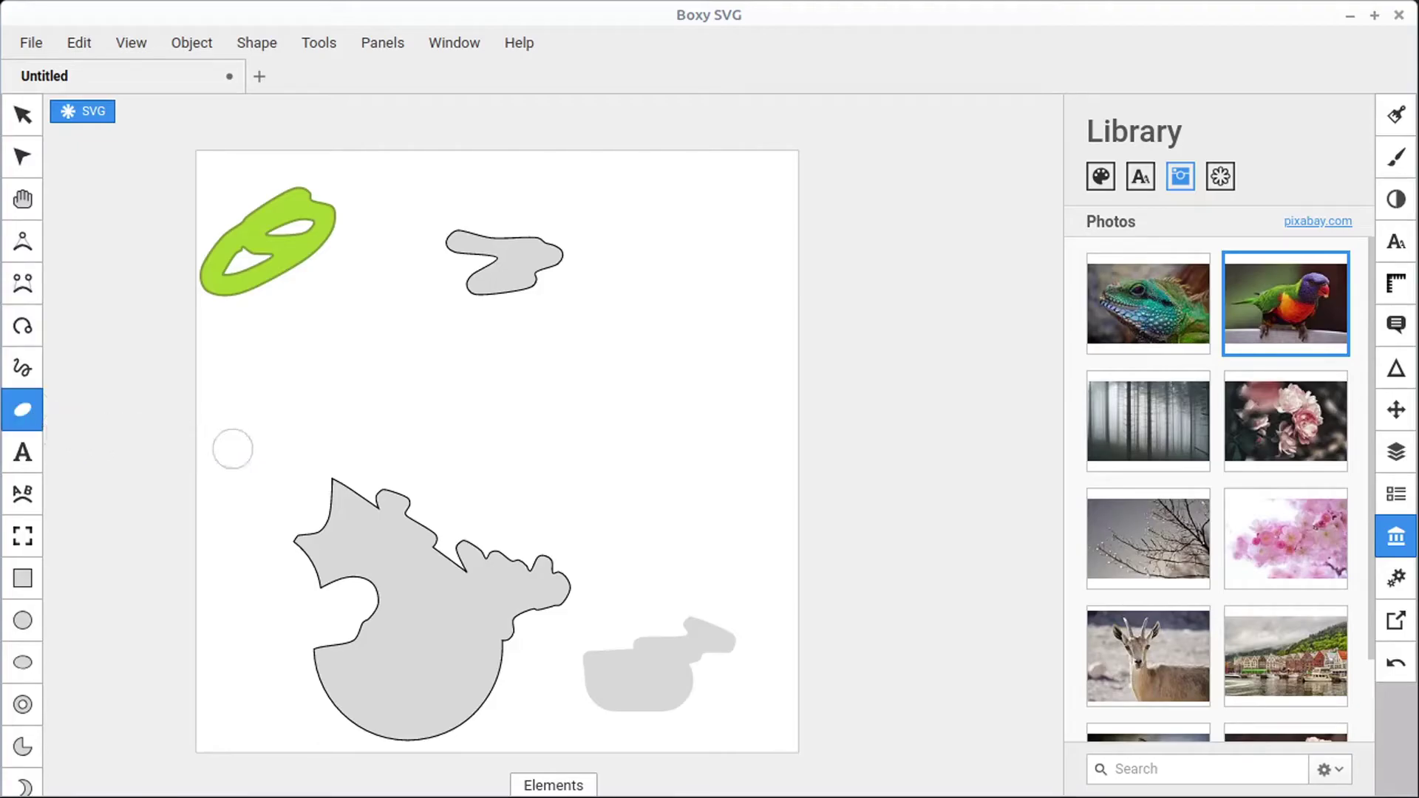
{"action": "left_click", "coordinate": [25, 407]}
{"action": "left_click", "coordinate": [130, 129]}
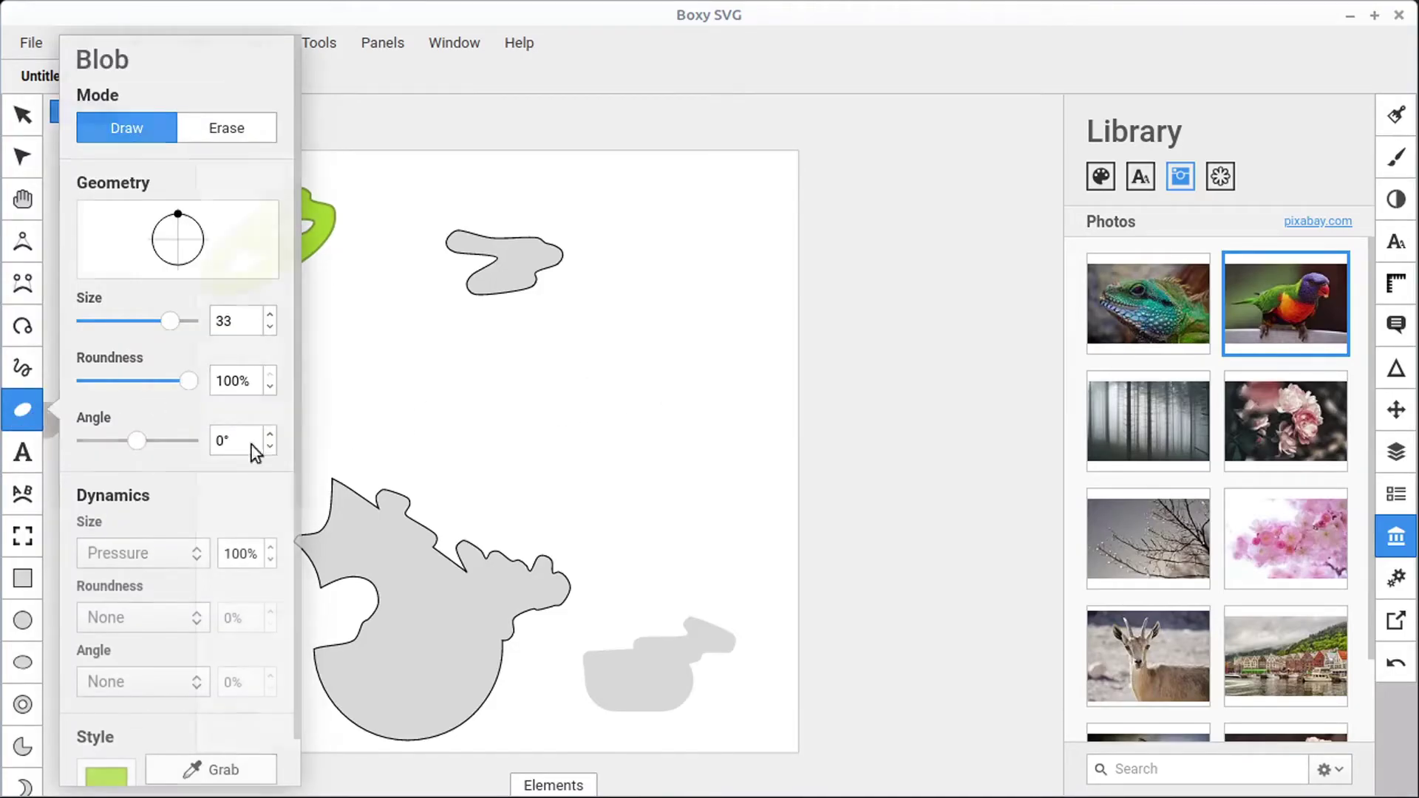
{"action": "mouse_move", "coordinate": [669, 340]}
{"action": "left_mouse_down"}
{"action": "mouse_move", "coordinate": [610, 371]}
{"action": "mouse_move", "coordinate": [719, 400]}
{"action": "mouse_move", "coordinate": [594, 449]}
{"action": "mouse_move", "coordinate": [634, 459]}
{"action": "left_mouse_up"}
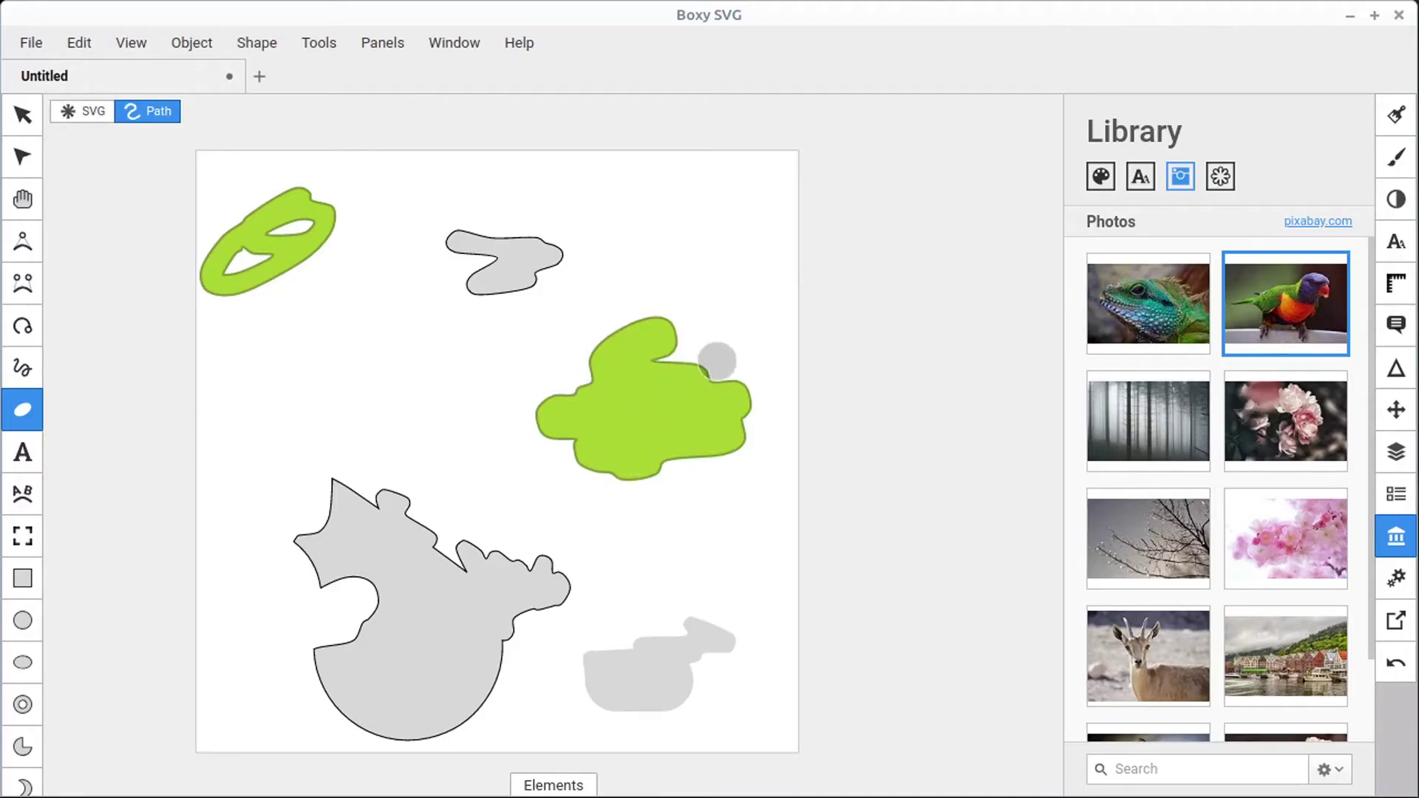
Step: Reshape the lime blob with draw and erase strokes, cutting a notch, adding a thin arm toward the upper right and extending the lower right
{"action": "mouse_move", "coordinate": [715, 362]}
{"action": "left_mouse_down"}
{"action": "mouse_move", "coordinate": [689, 364]}
{"action": "mouse_move", "coordinate": [674, 386]}
{"action": "mouse_move", "coordinate": [684, 414]}
{"action": "left_mouse_up"}
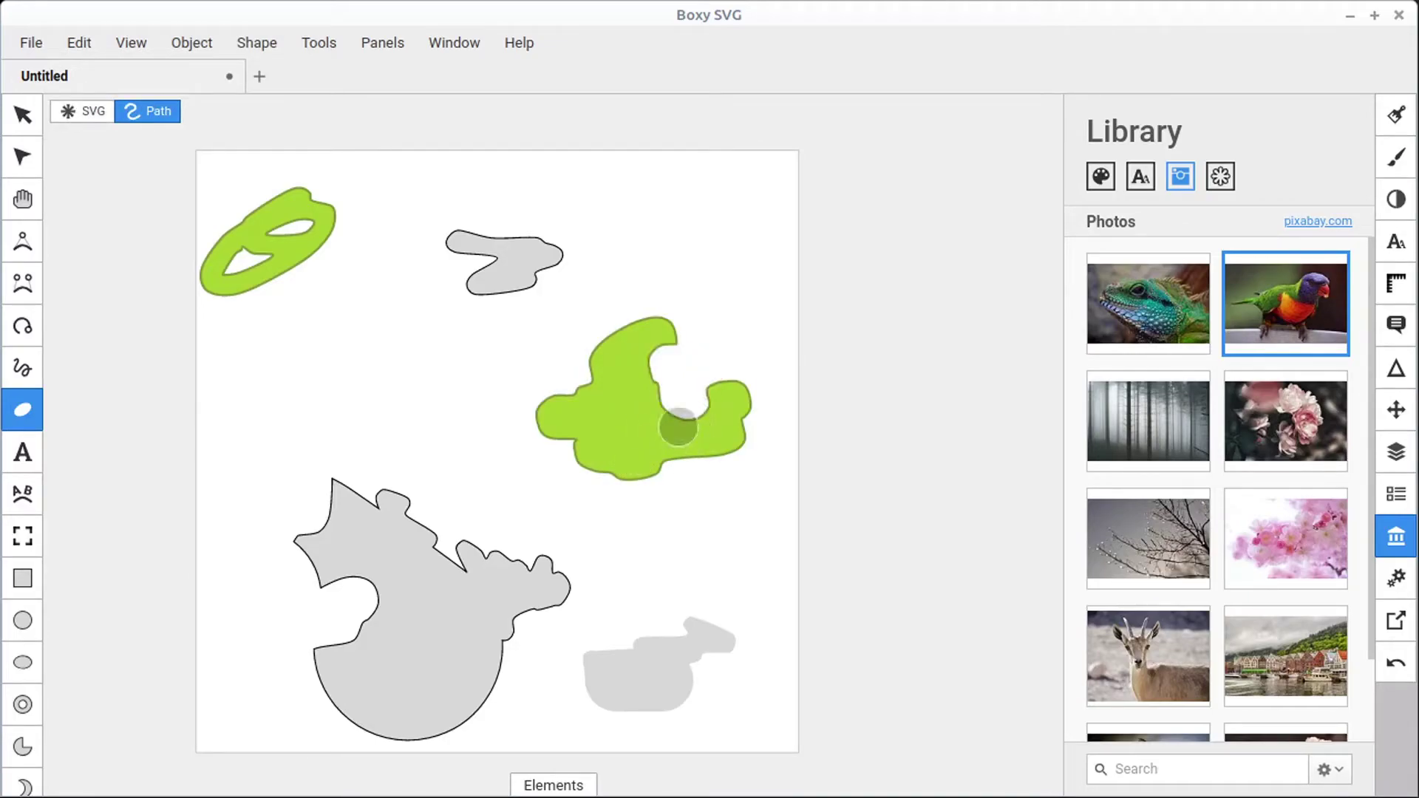
{"action": "mouse_move", "coordinate": [684, 225]}
{"action": "left_mouse_down"}
{"action": "mouse_move", "coordinate": [717, 258]}
{"action": "mouse_move", "coordinate": [635, 342]}
{"action": "mouse_move", "coordinate": [697, 326]}
{"action": "mouse_move", "coordinate": [740, 272]}
{"action": "mouse_move", "coordinate": [649, 379]}
{"action": "left_mouse_up"}
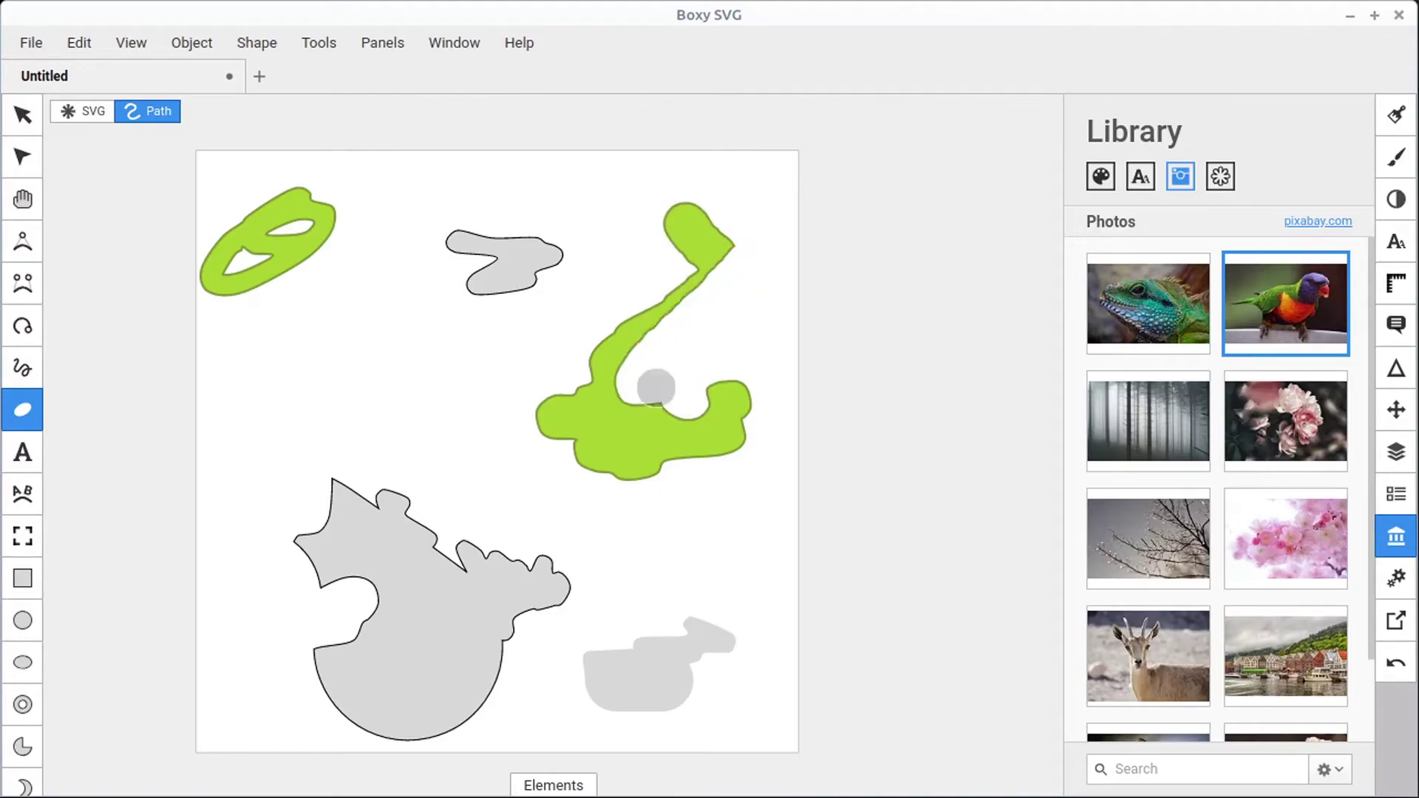
{"action": "left_click", "coordinate": [22, 411]}
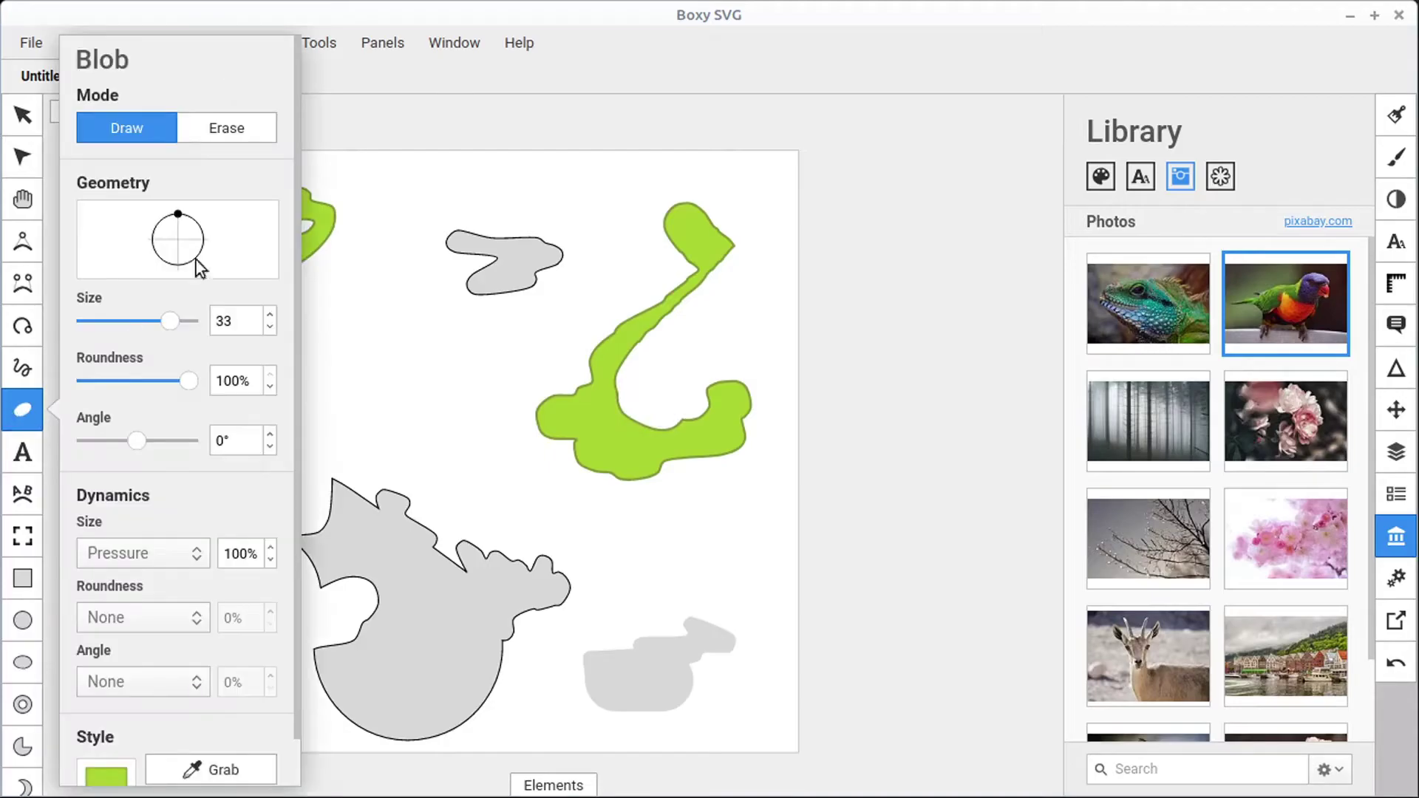
{"action": "left_click", "coordinate": [225, 128]}
{"action": "left_click", "coordinate": [132, 133]}
{"action": "left_click", "coordinate": [26, 410]}
{"action": "mouse_move", "coordinate": [634, 380]}
{"action": "left_mouse_down"}
{"action": "mouse_move", "coordinate": [699, 391]}
{"action": "mouse_move", "coordinate": [699, 418]}
{"action": "mouse_move", "coordinate": [670, 424]}
{"action": "mouse_move", "coordinate": [728, 396]}
{"action": "mouse_move", "coordinate": [727, 485]}
{"action": "mouse_move", "coordinate": [654, 513]}
{"action": "mouse_move", "coordinate": [686, 479]}
{"action": "mouse_move", "coordinate": [713, 466]}
{"action": "mouse_move", "coordinate": [685, 529]}
{"action": "mouse_move", "coordinate": [658, 507]}
{"action": "mouse_move", "coordinate": [679, 522]}
{"action": "left_mouse_up"}
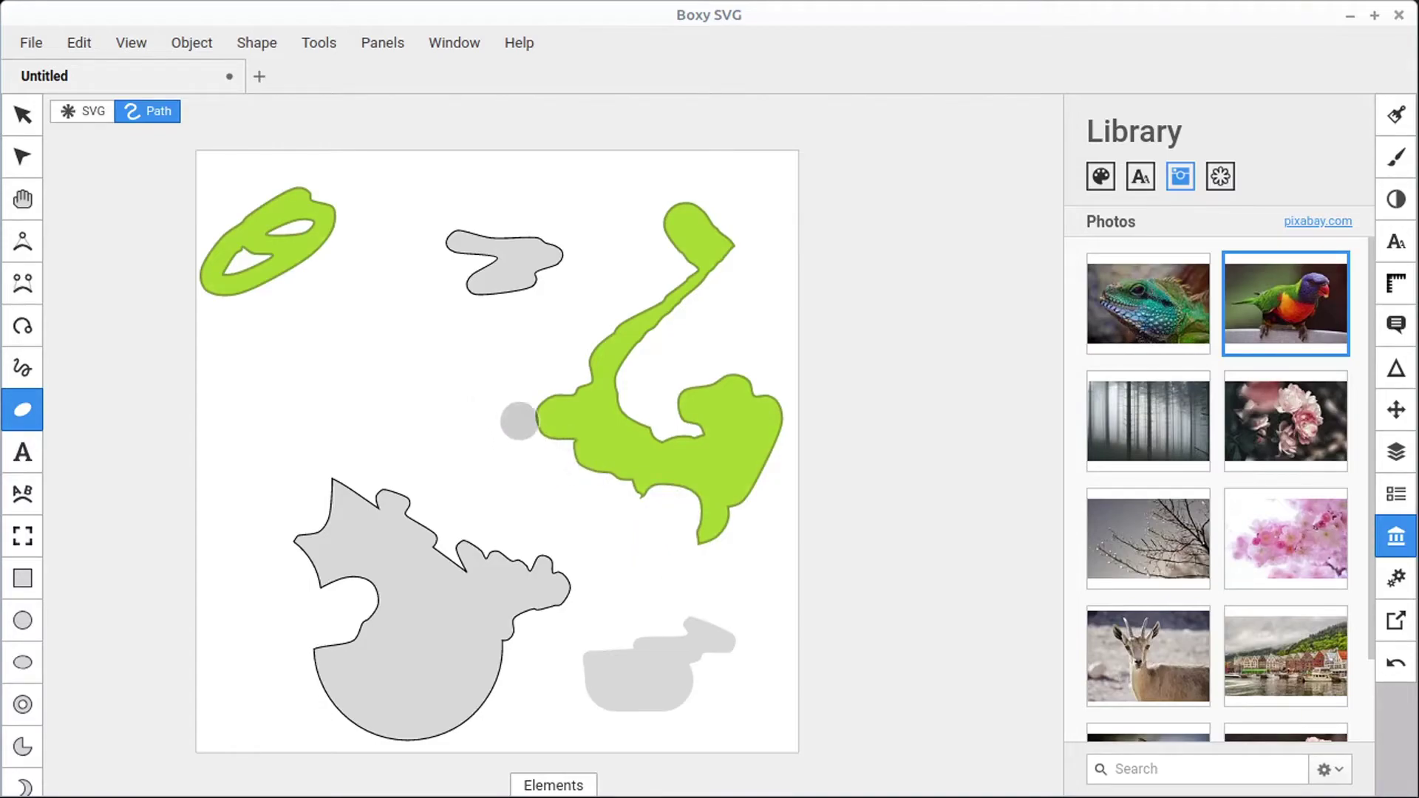
Step: Enlarge the Blob brush to size 101 and paint a large rounded body over the lime blob's left end
{"action": "scroll", "coordinate": [510, 423], "scroll_direction": "up", "scroll_amount": 10}
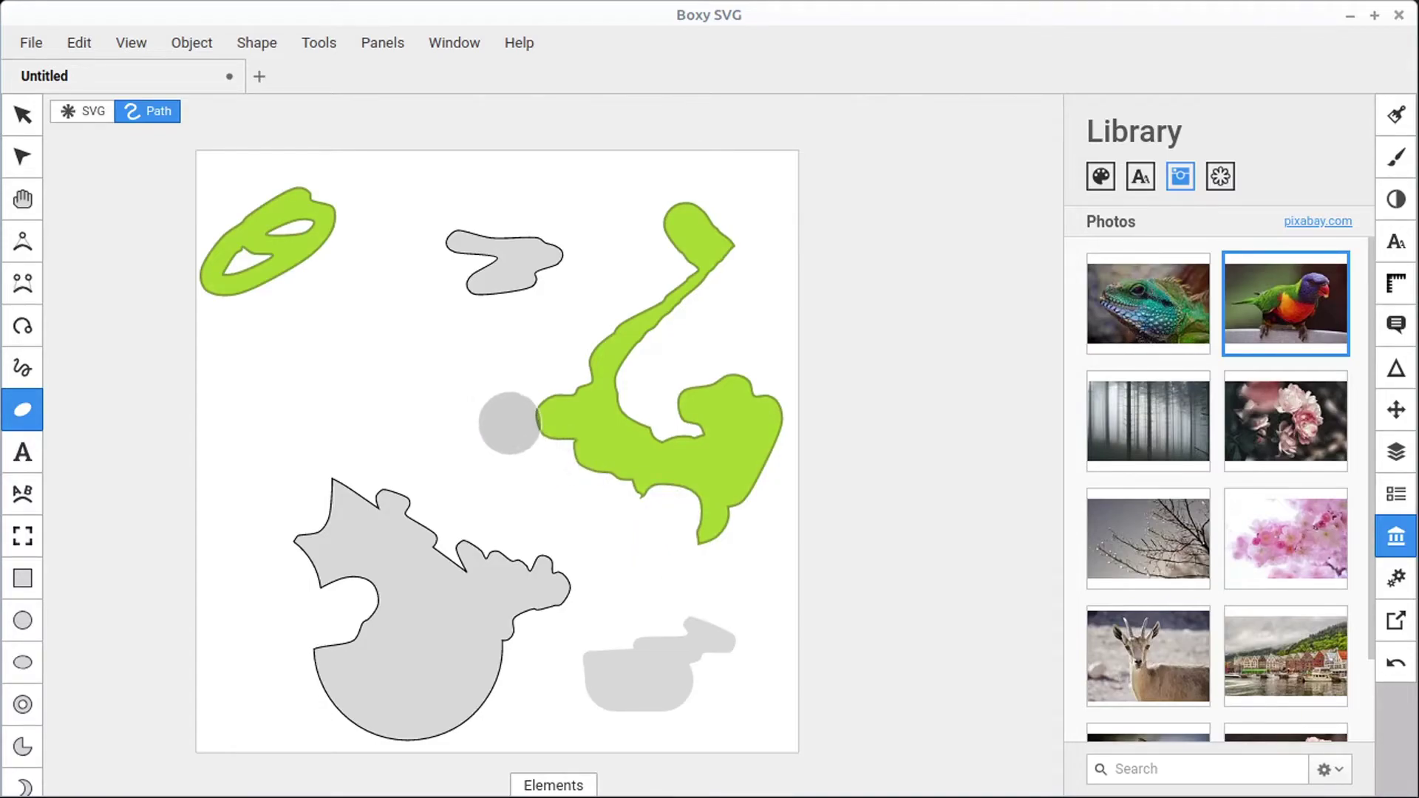
{"action": "mouse_move", "coordinate": [510, 423]}
{"action": "left_mouse_down"}
{"action": "mouse_move", "coordinate": [576, 355]}
{"action": "mouse_move", "coordinate": [606, 384]}
{"action": "left_mouse_up"}
Step: Reduce the Blob brush size in the tool's geometry settings
{"action": "left_click", "coordinate": [35, 412]}
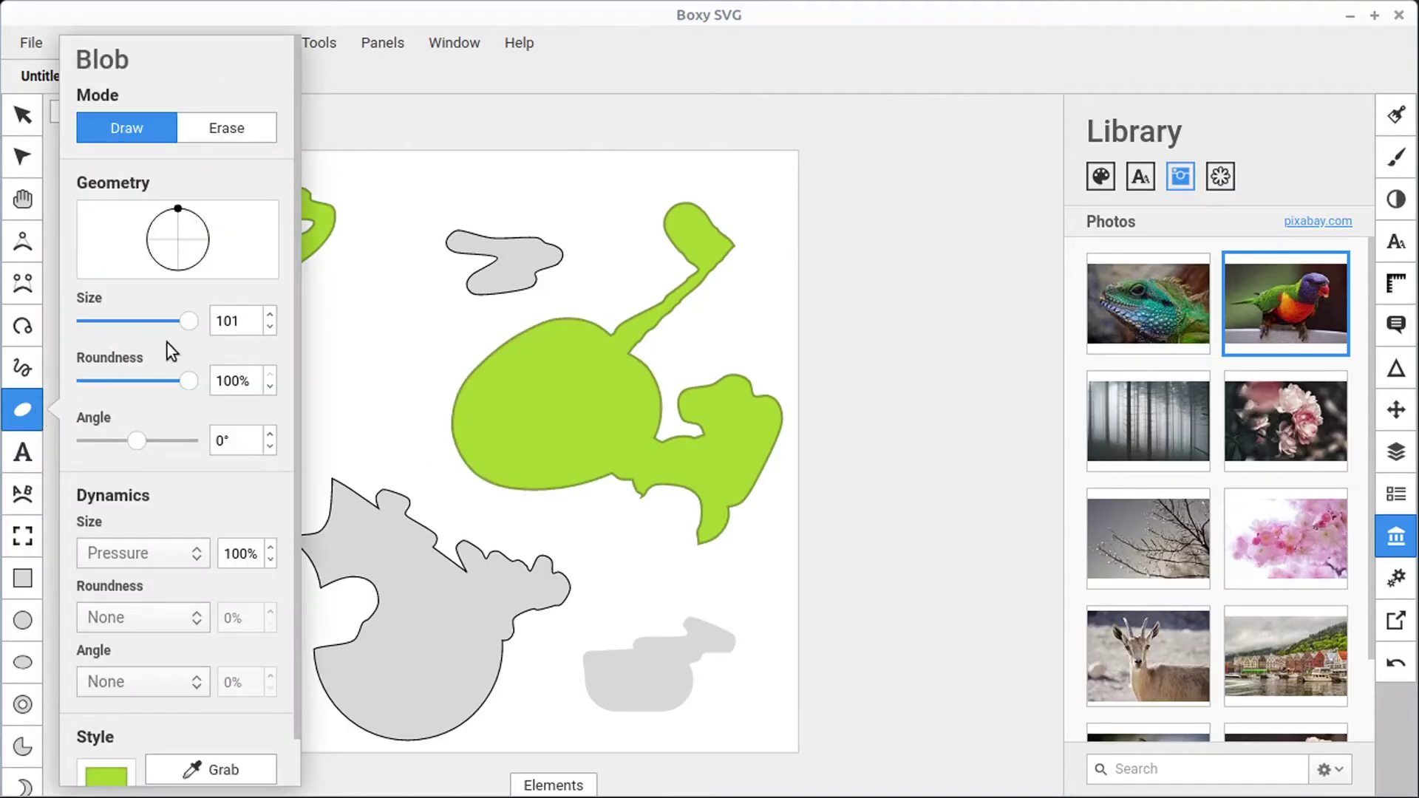
{"action": "mouse_move", "coordinate": [192, 322]}
{"action": "left_mouse_down"}
{"action": "mouse_move", "coordinate": [148, 327]}
{"action": "mouse_move", "coordinate": [191, 329]}
{"action": "left_mouse_up"}
{"action": "left_click", "coordinate": [434, 435]}
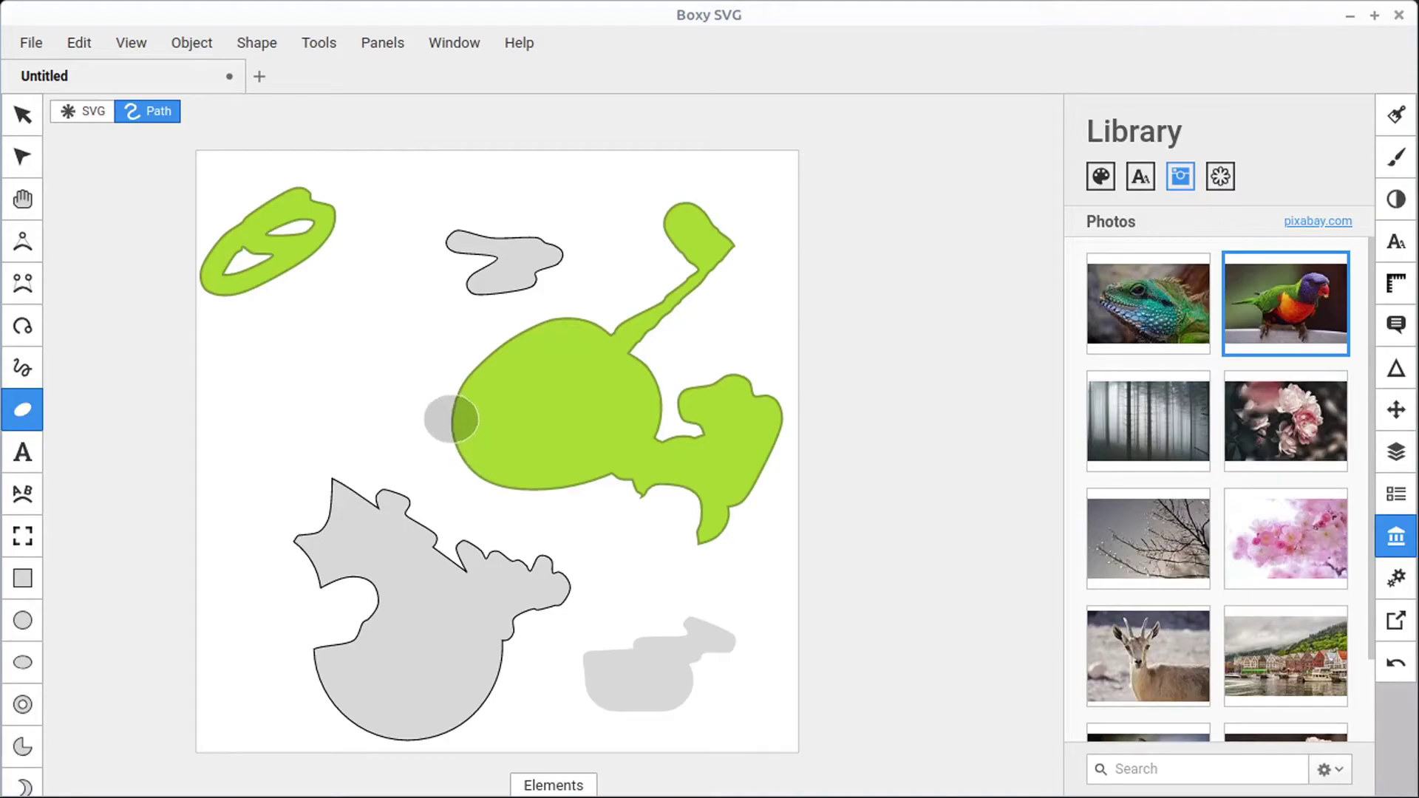
Step: Paint a bulging extension from the lime blob's left side and a separate flat lime stroke near the canvas's left edge
{"action": "mouse_move", "coordinate": [450, 417]}
{"action": "left_mouse_down"}
{"action": "mouse_move", "coordinate": [431, 350]}
{"action": "mouse_move", "coordinate": [228, 451]}
{"action": "mouse_move", "coordinate": [224, 474]}
{"action": "mouse_move", "coordinate": [292, 471]}
{"action": "left_mouse_up"}
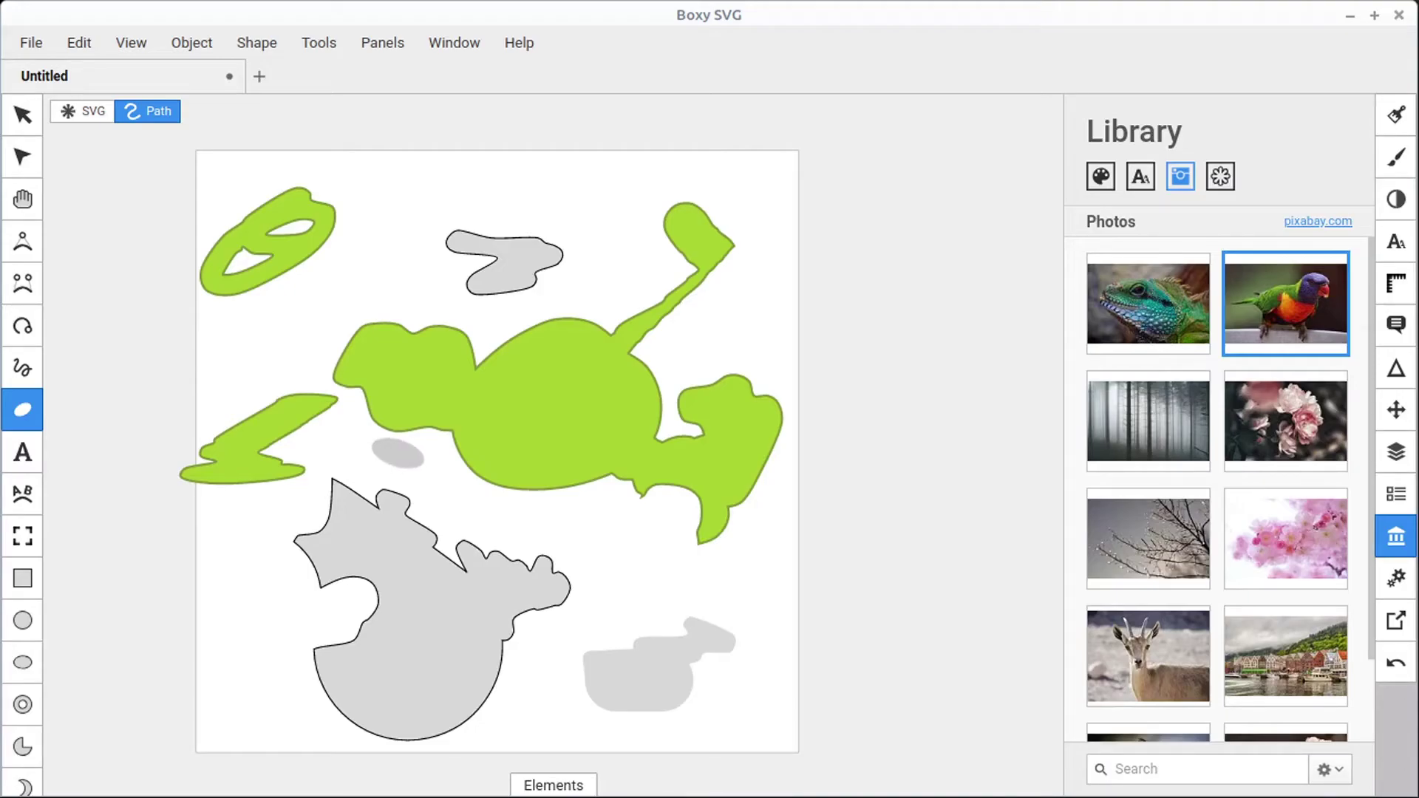
{"action": "left_click_drag", "start_coordinate": [403, 452], "coordinate": [593, 432]}
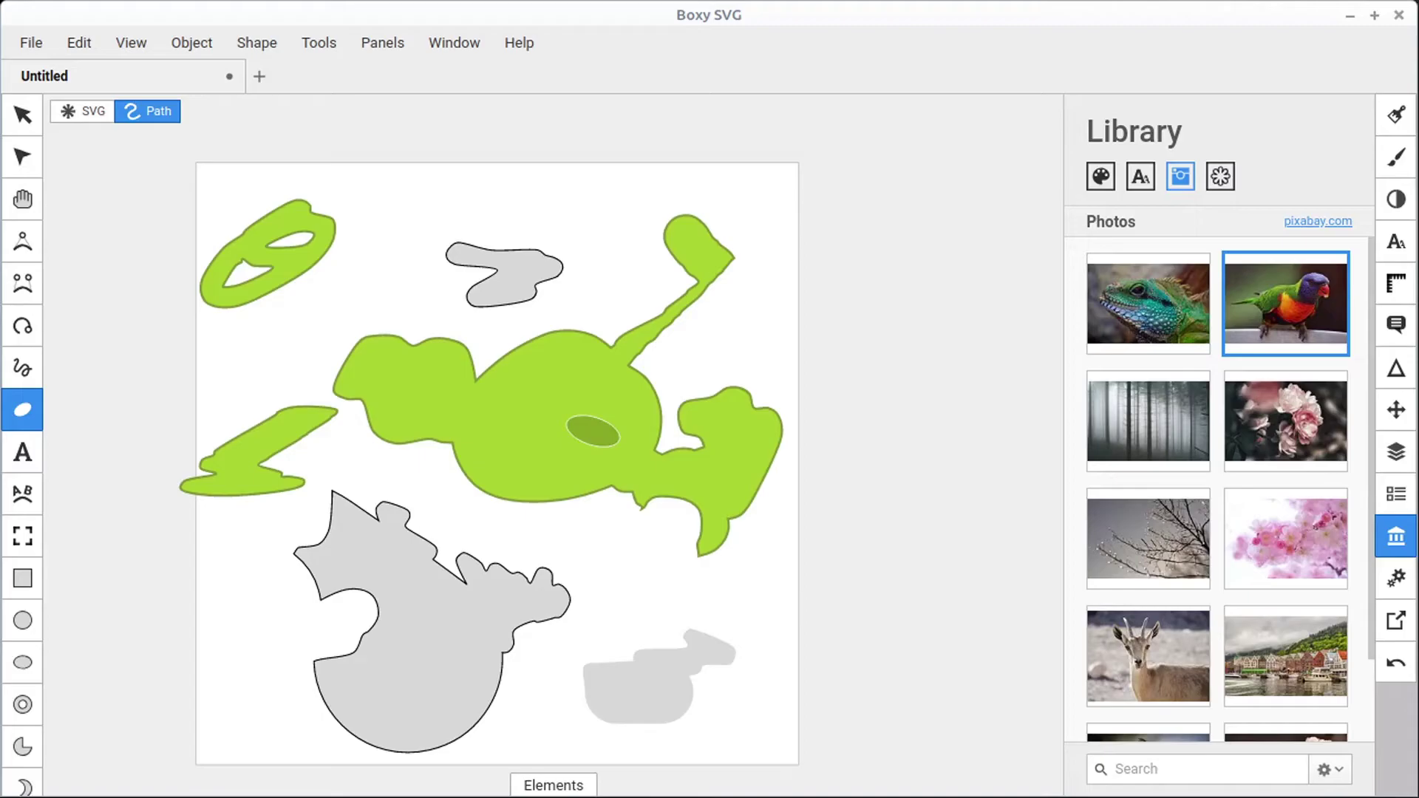
Step: Select the borderless grey blob and draw a short open curved path above it with the cubic Bézier tool
{"action": "left_click", "coordinate": [23, 118]}
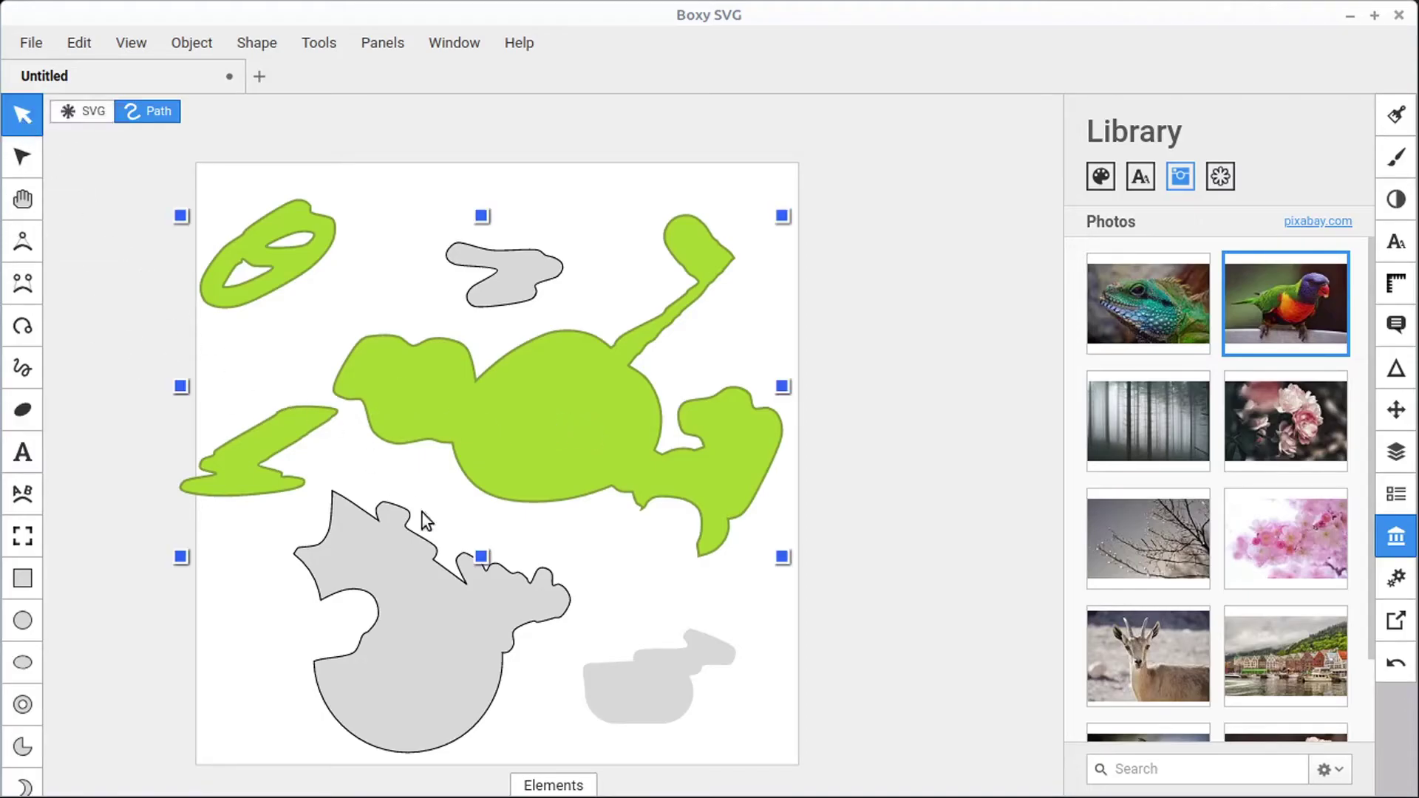
{"action": "left_click", "coordinate": [635, 675]}
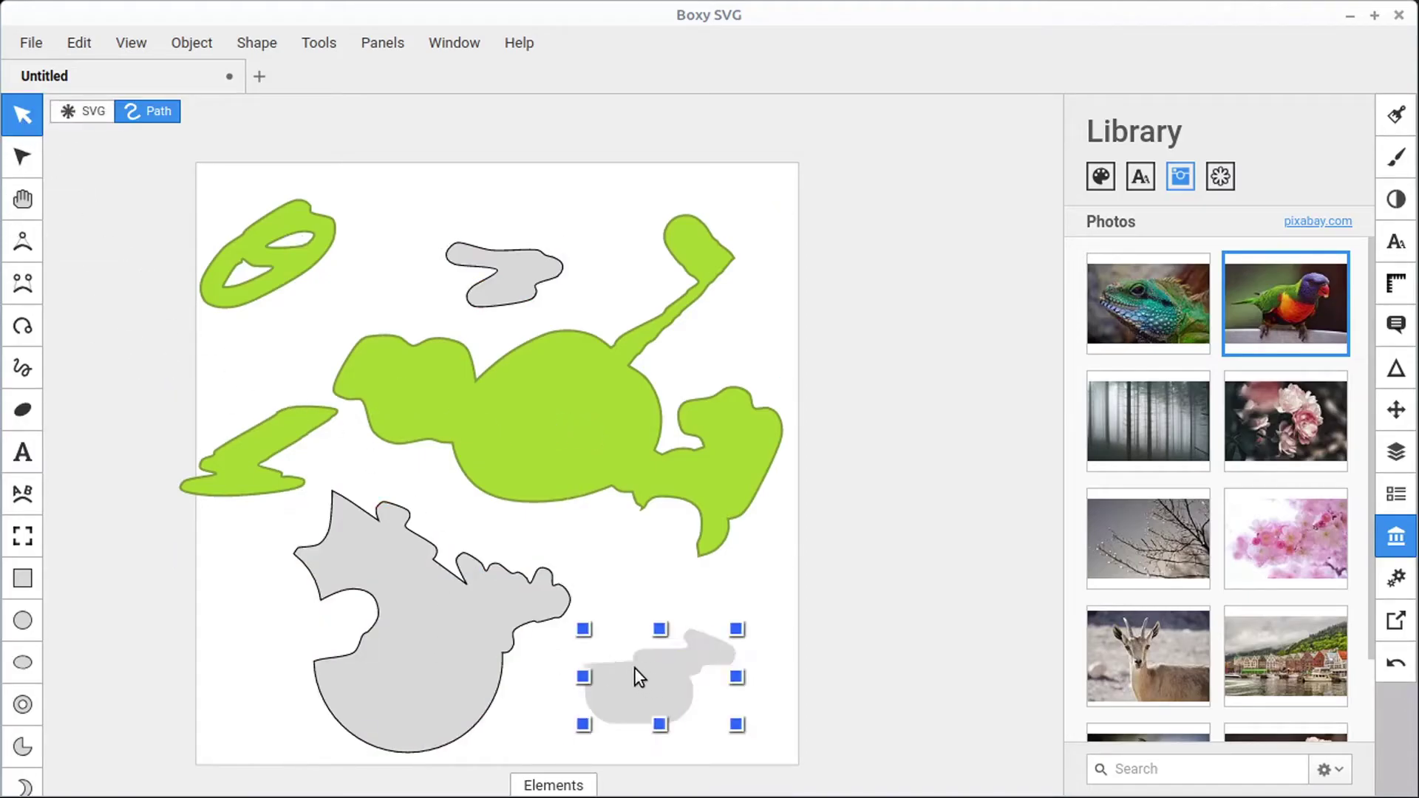
{"action": "left_click", "coordinate": [22, 241]}
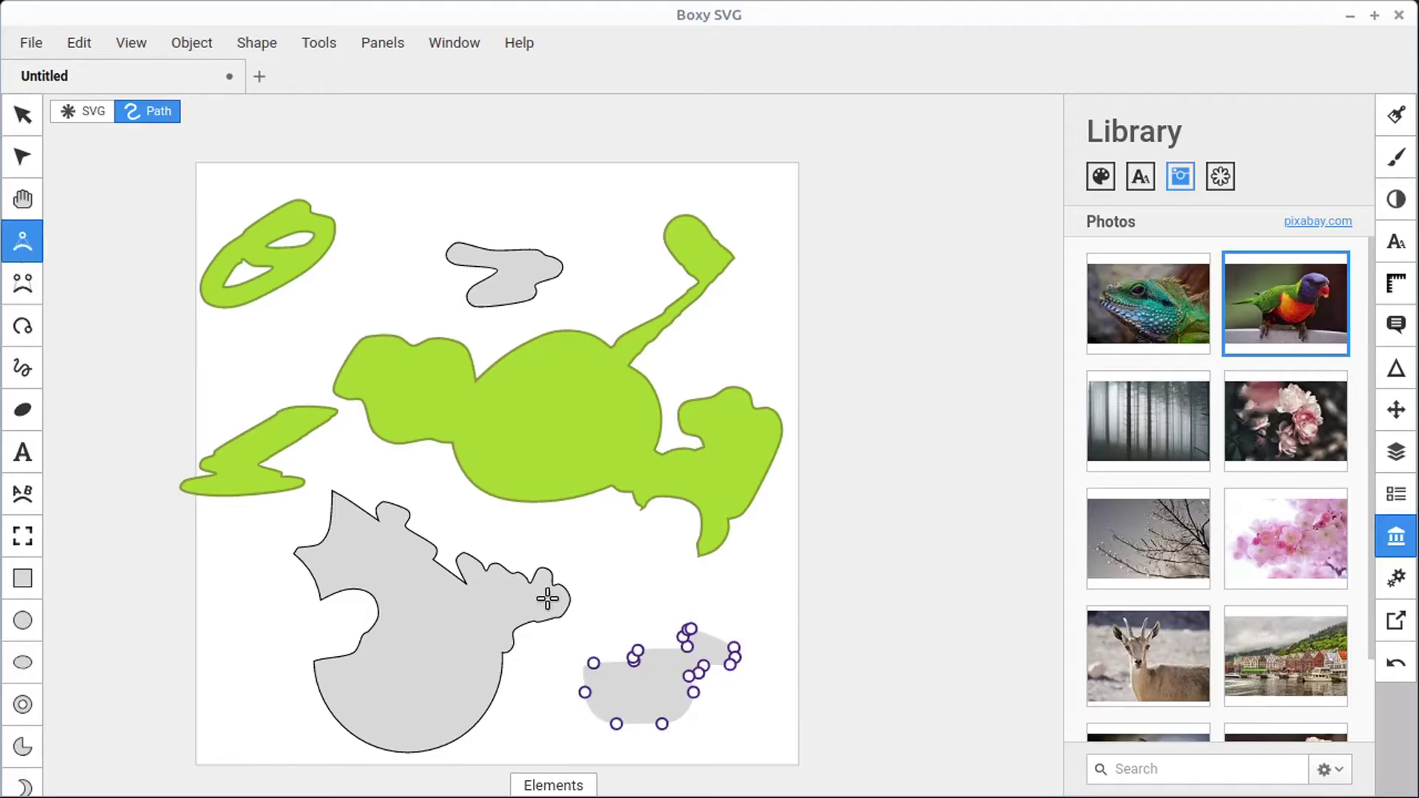
{"action": "left_click_drag", "start_coordinate": [635, 583], "coordinate": [568, 547]}
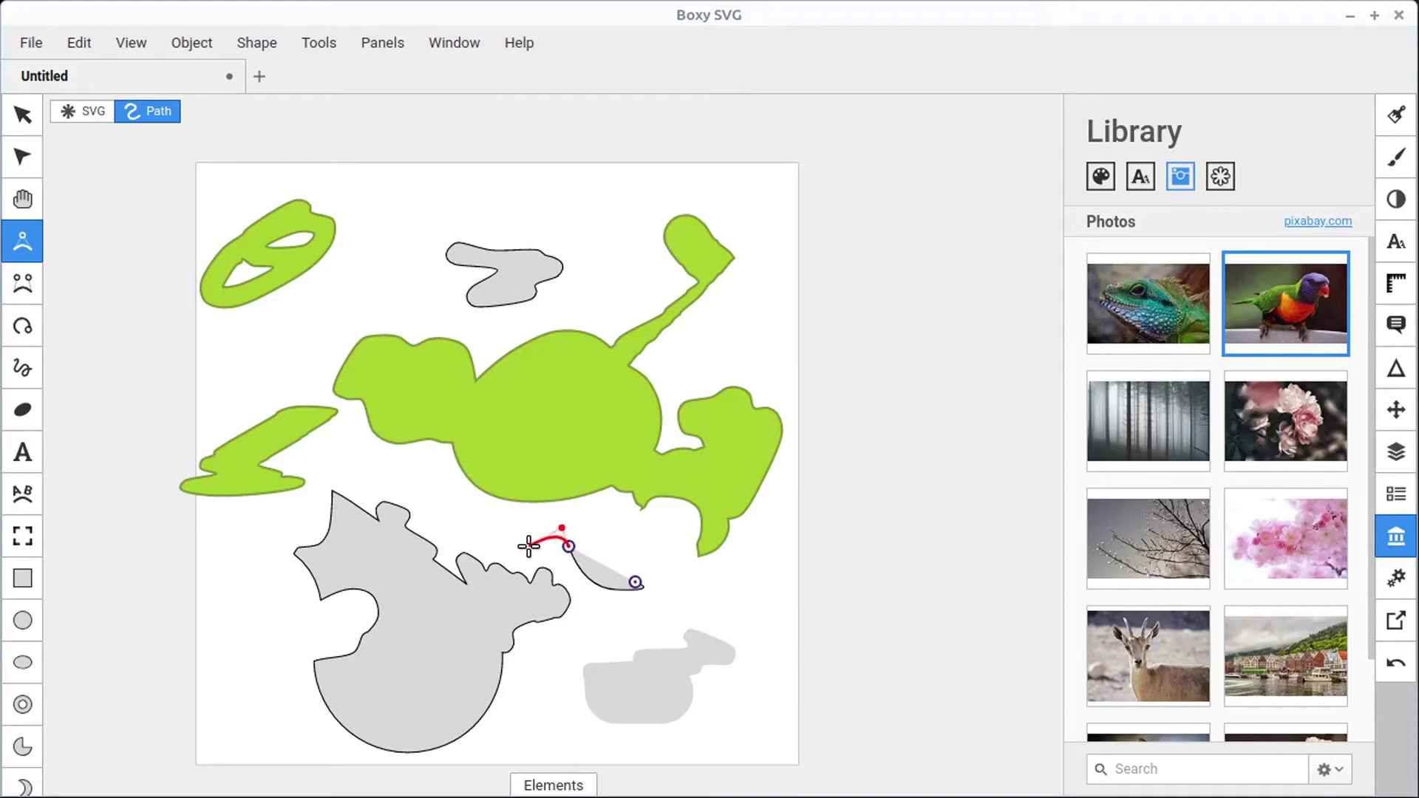
{"action": "key", "text": "Escape"}
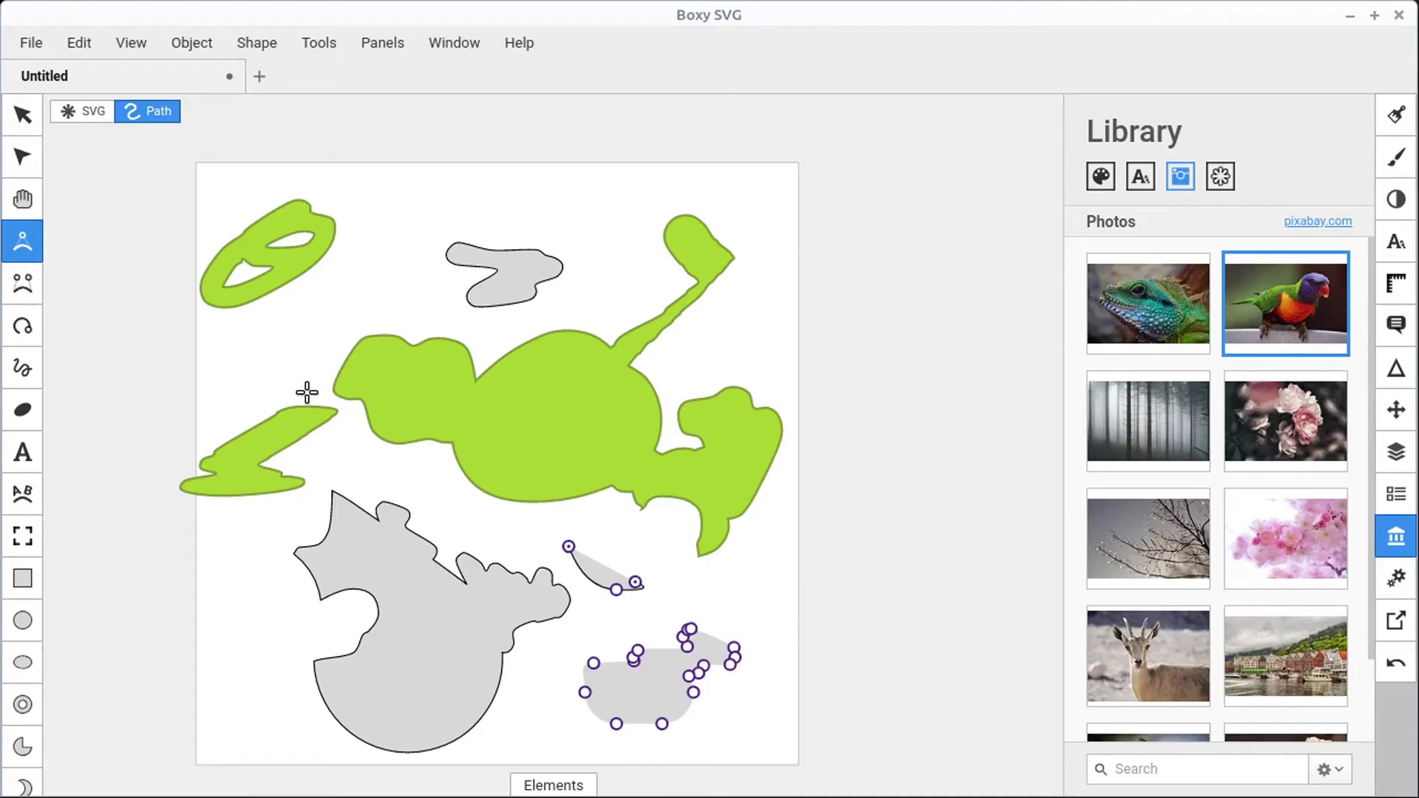
{"action": "key", "text": "Escape"}
Step: In the outlined grey shape at the canvas top, shift the middle top-edge node rightward and convert it and the notch node to corners
{"action": "left_click", "coordinate": [23, 158]}
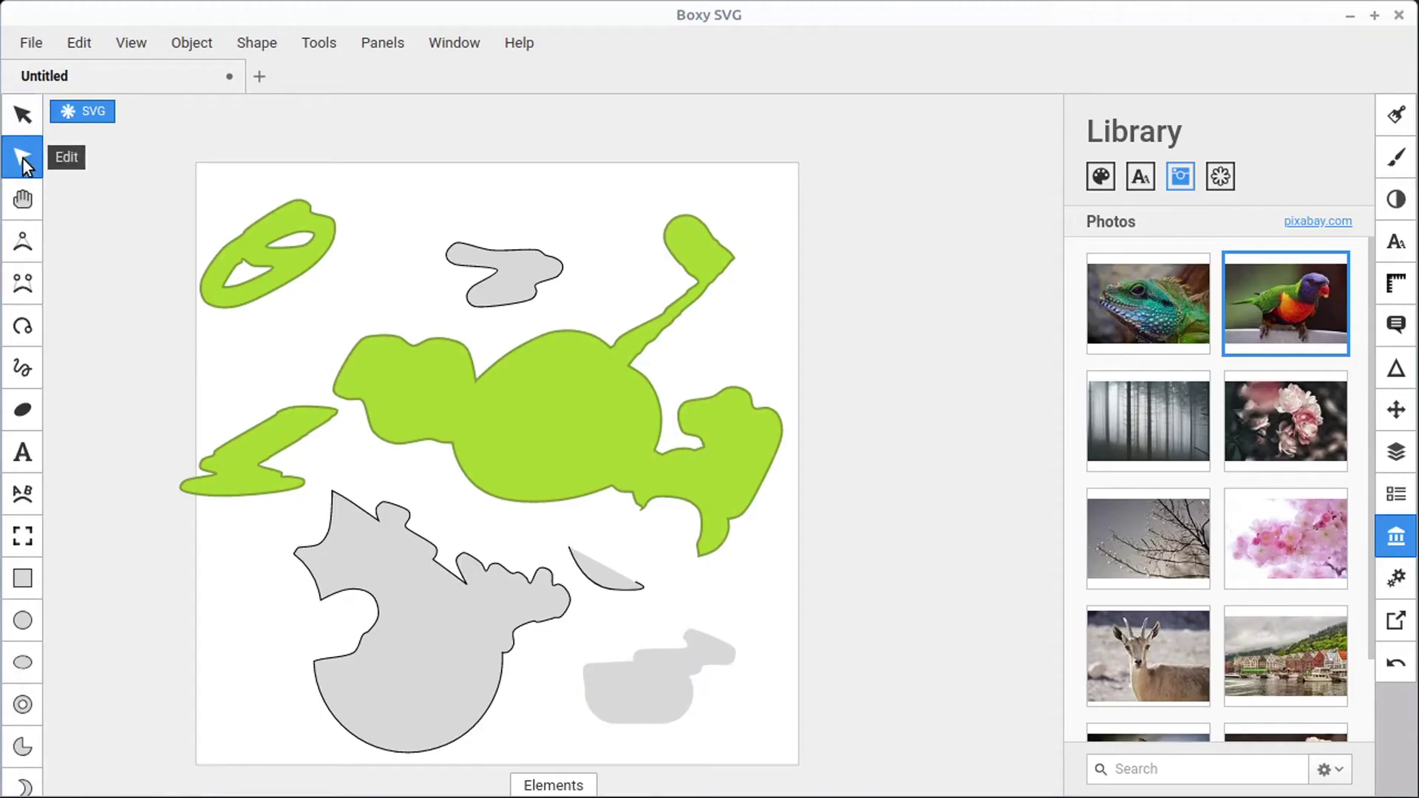
{"action": "left_click", "coordinate": [471, 281]}
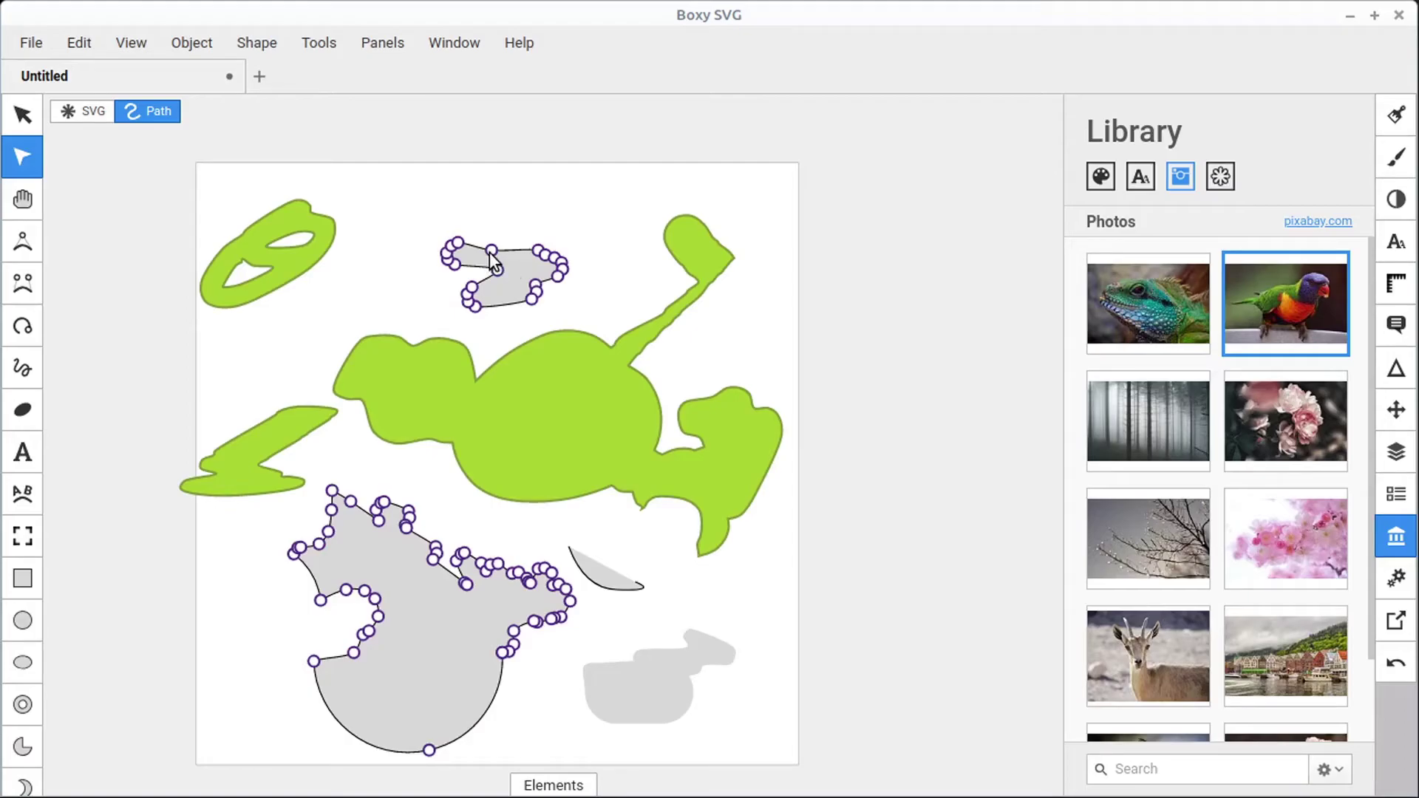
{"action": "scroll", "coordinate": [492, 261], "scroll_direction": "up", "scroll_amount": 8}
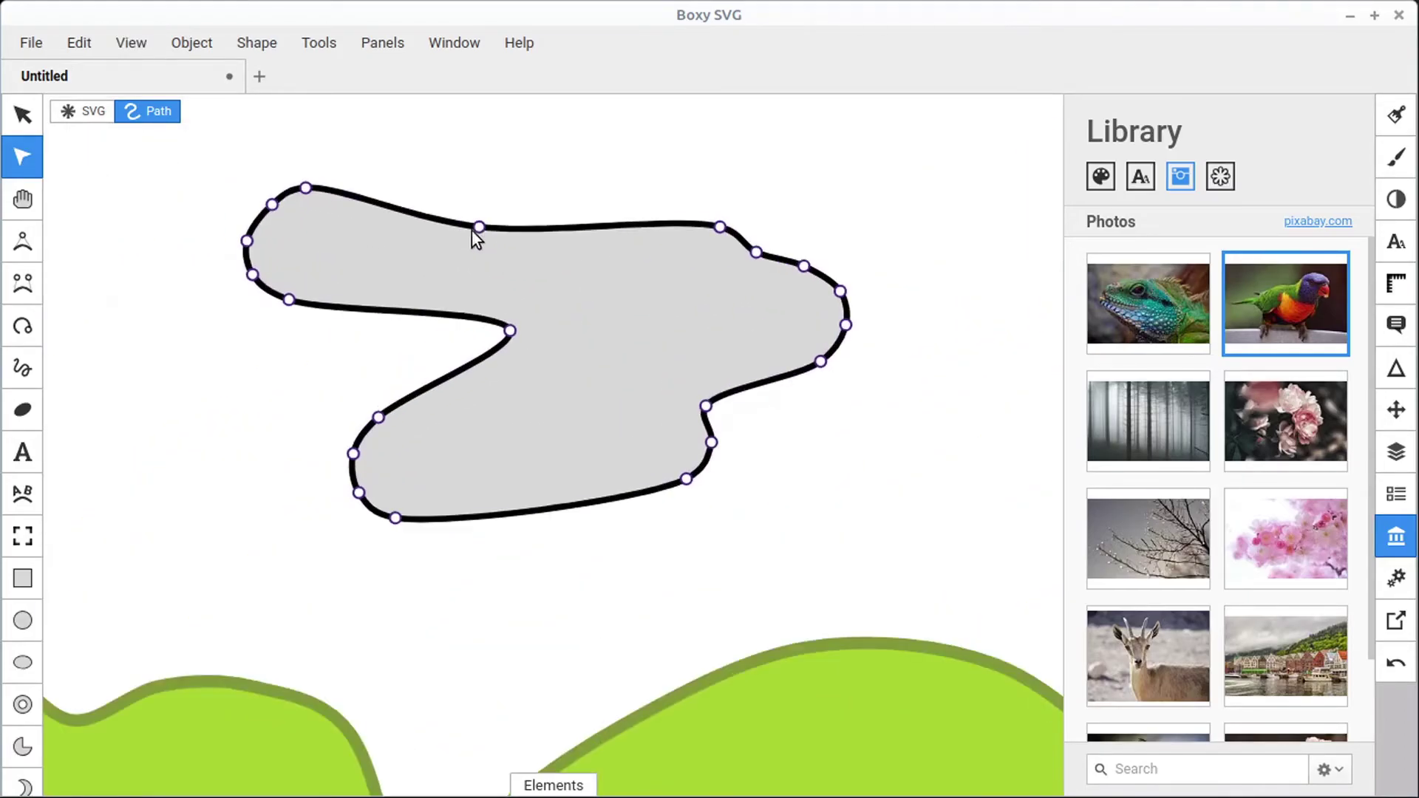
{"action": "mouse_move", "coordinate": [481, 225]}
{"action": "left_mouse_down"}
{"action": "mouse_move", "coordinate": [524, 158]}
{"action": "mouse_move", "coordinate": [573, 131]}
{"action": "mouse_move", "coordinate": [550, 142]}
{"action": "mouse_move", "coordinate": [492, 241]}
{"action": "left_mouse_up"}
{"action": "left_click", "coordinate": [511, 331]}
{"action": "double_click", "coordinate": [511, 331]}
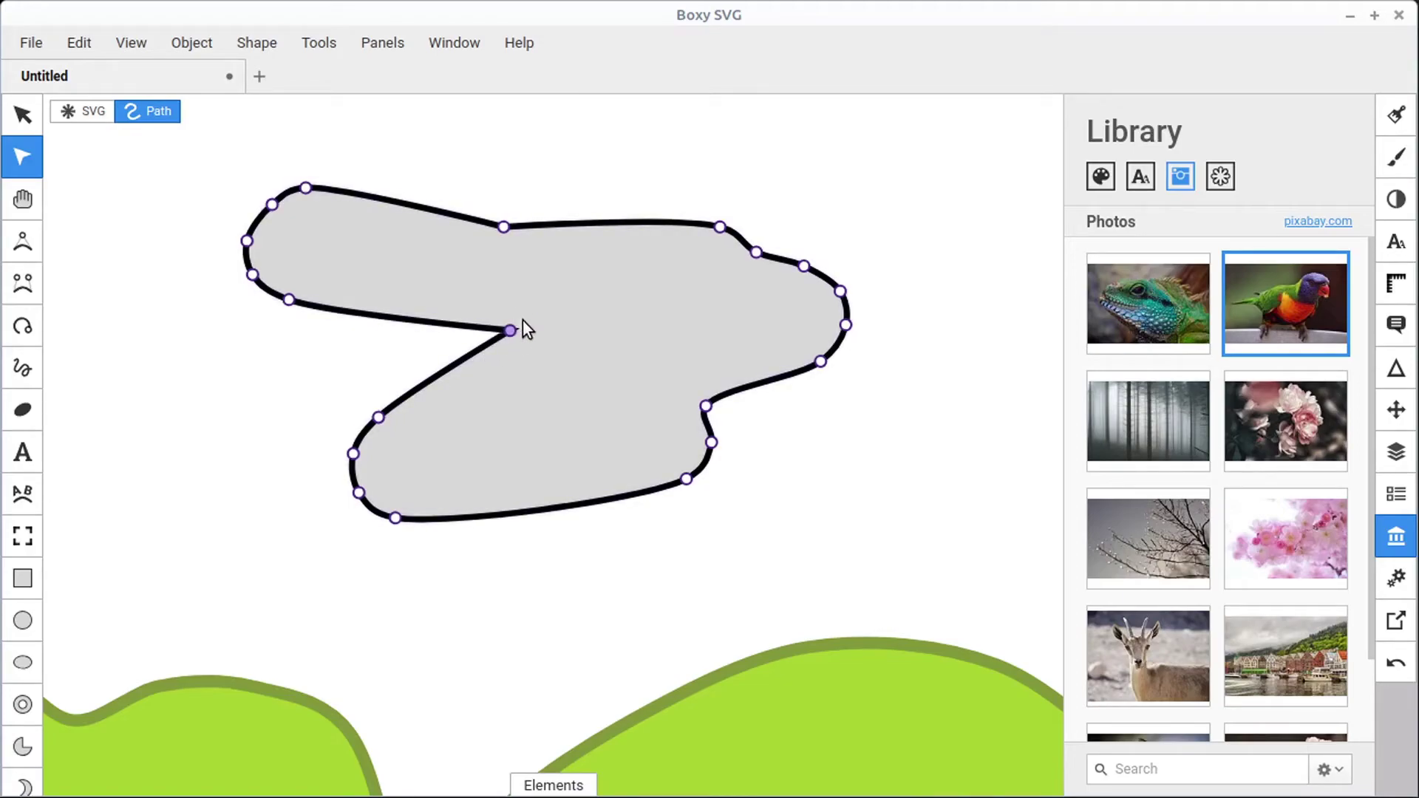
Step: Pull curve handles out of the notch node, move it slightly up and left, and turn it back into a corner
{"action": "left_click_drag", "start_coordinate": [511, 327], "coordinate": [380, 260]}
{"action": "left_click_drag", "start_coordinate": [453, 339], "coordinate": [494, 386]}
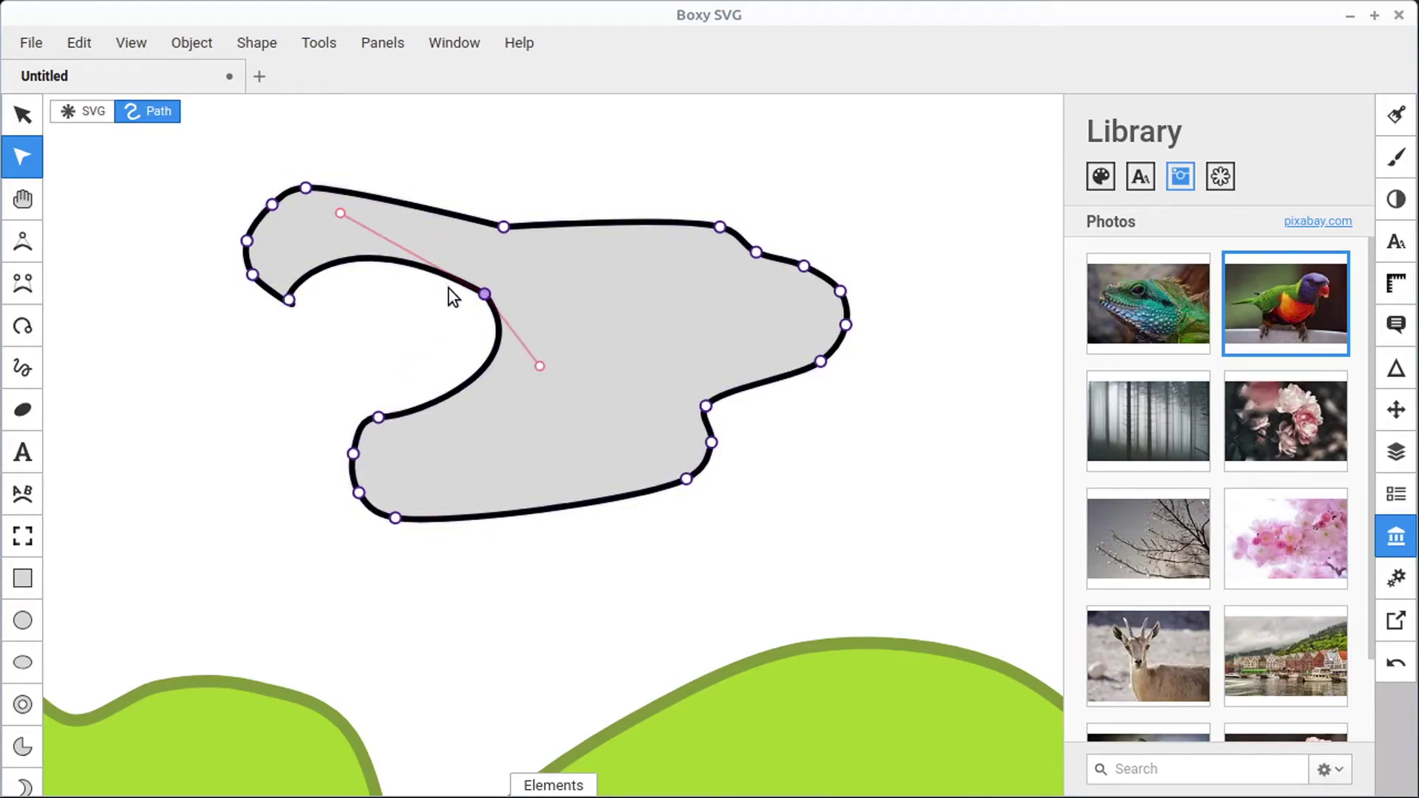
{"action": "double_click", "coordinate": [484, 294]}
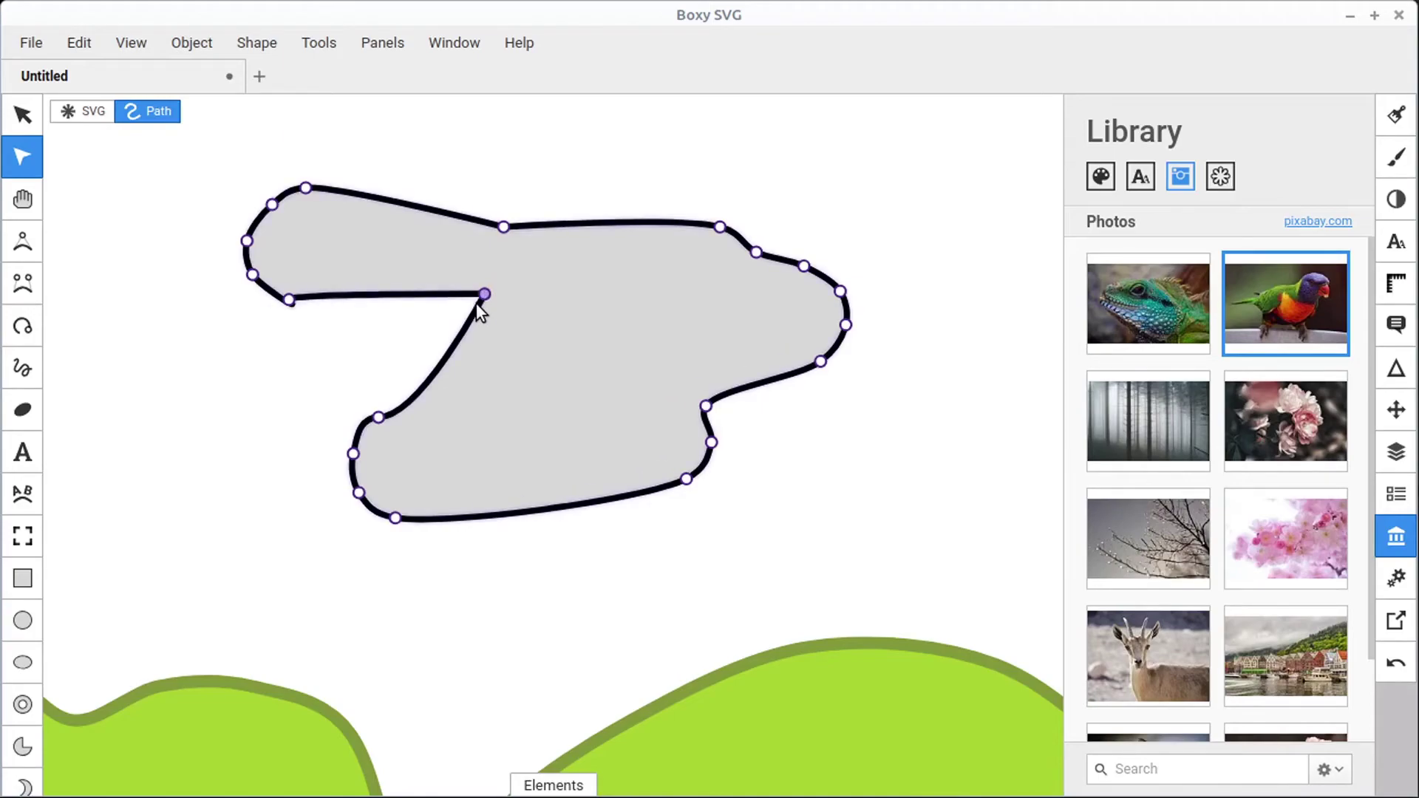
Step: Straighten the top edge at its right node, and pull out the lower-right inner node's handle before converting that node to a corner
{"action": "left_click", "coordinate": [669, 222]}
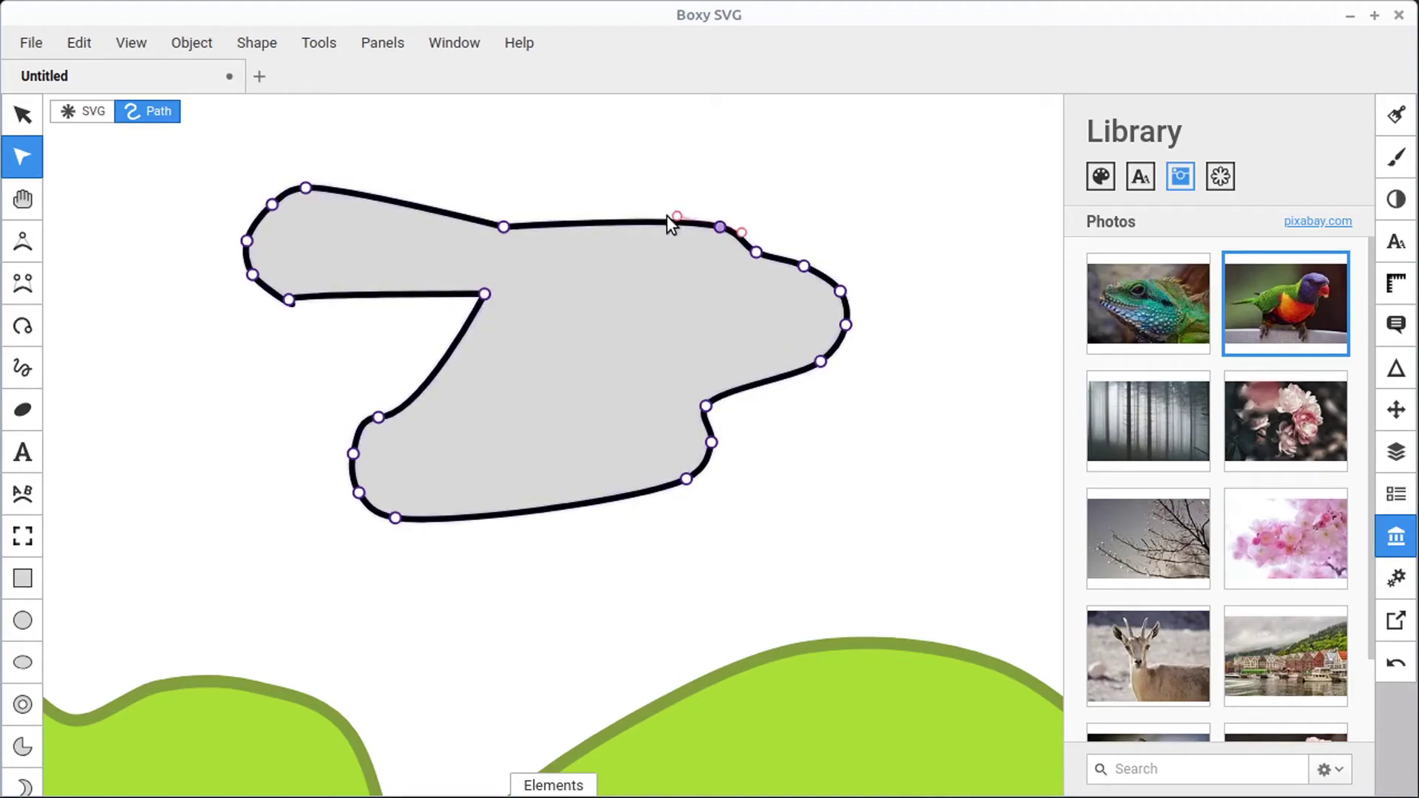
{"action": "left_click_drag", "start_coordinate": [674, 214], "coordinate": [653, 175]}
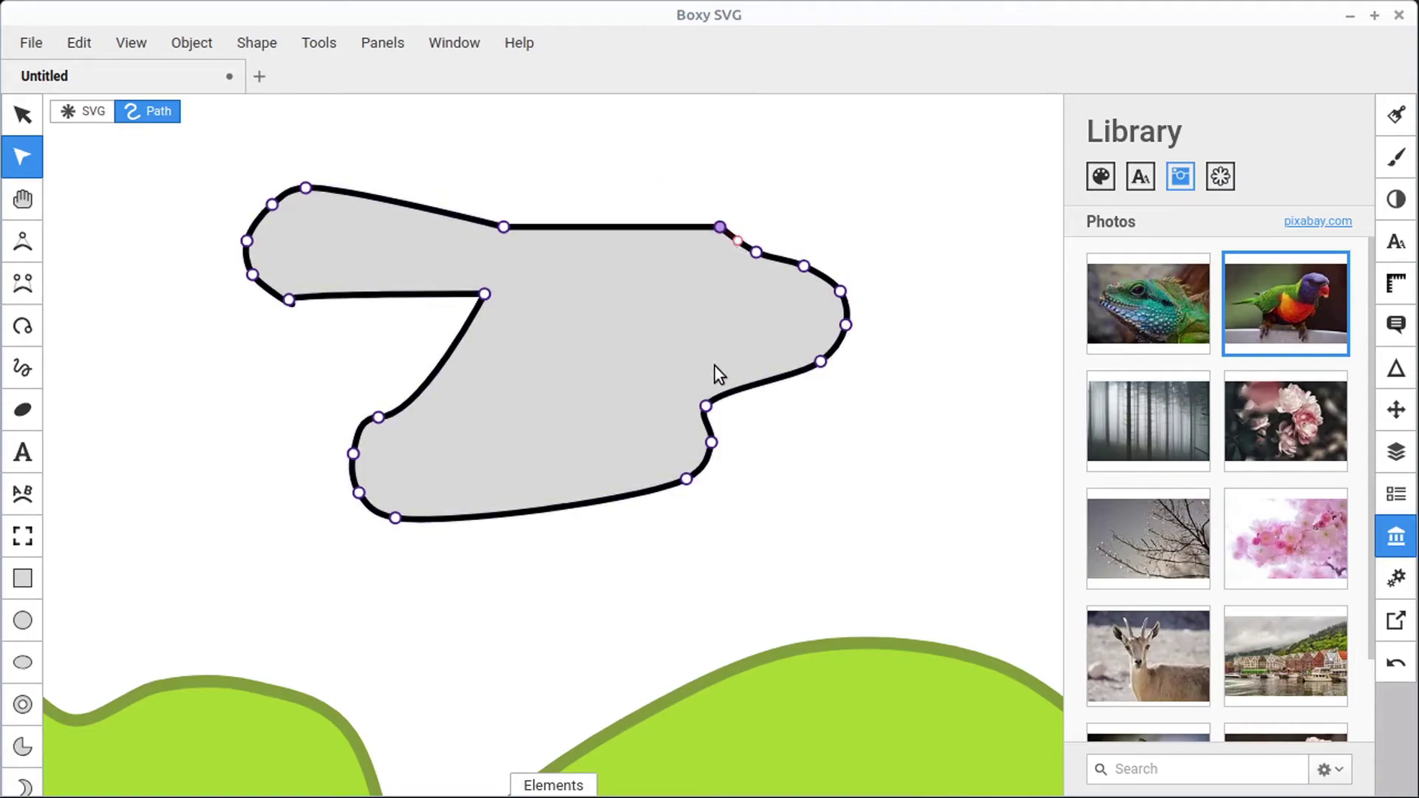
{"action": "left_click", "coordinate": [708, 406]}
{"action": "left_click_drag", "start_coordinate": [715, 390], "coordinate": [601, 270]}
{"action": "left_click_drag", "start_coordinate": [711, 417], "coordinate": [762, 458]}
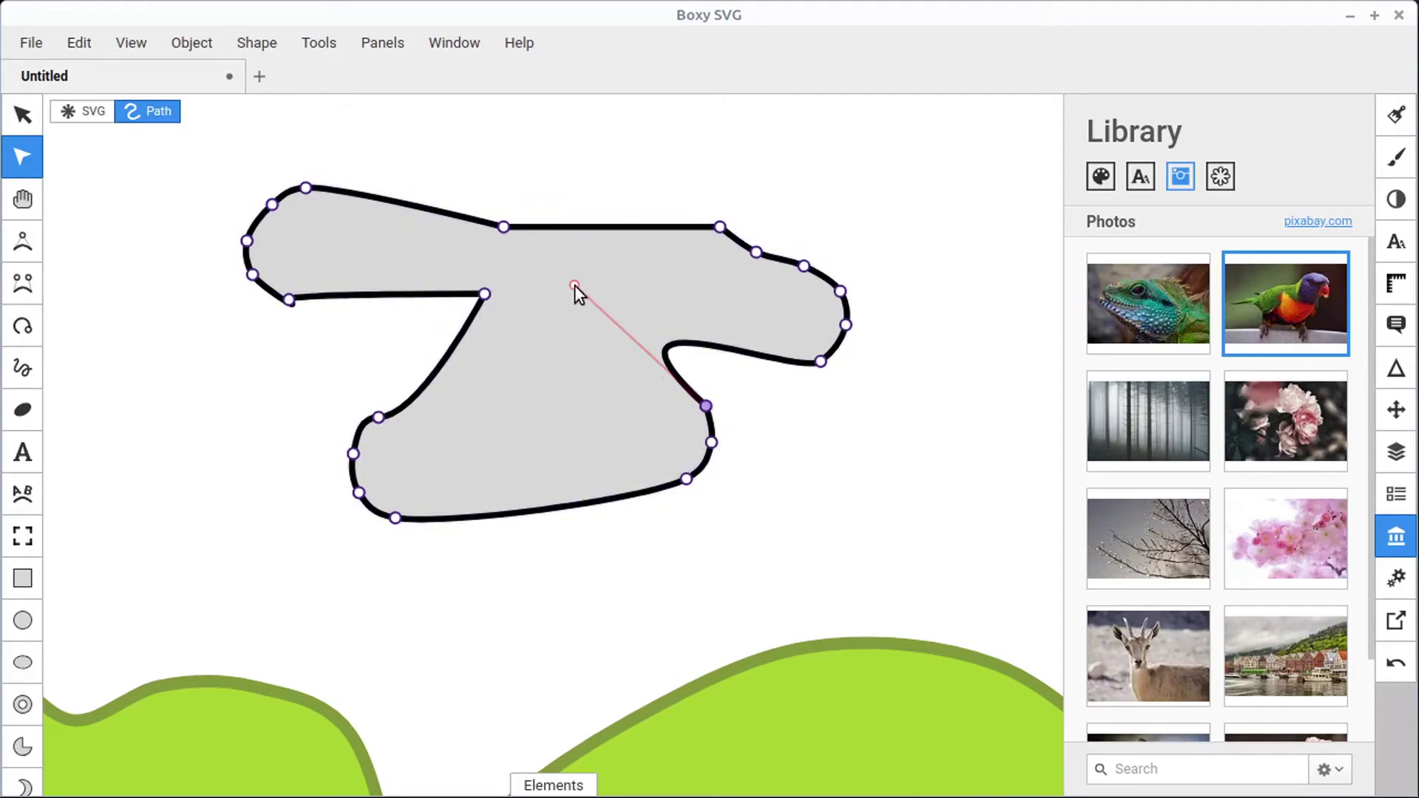
{"action": "left_click_drag", "start_coordinate": [574, 285], "coordinate": [612, 352]}
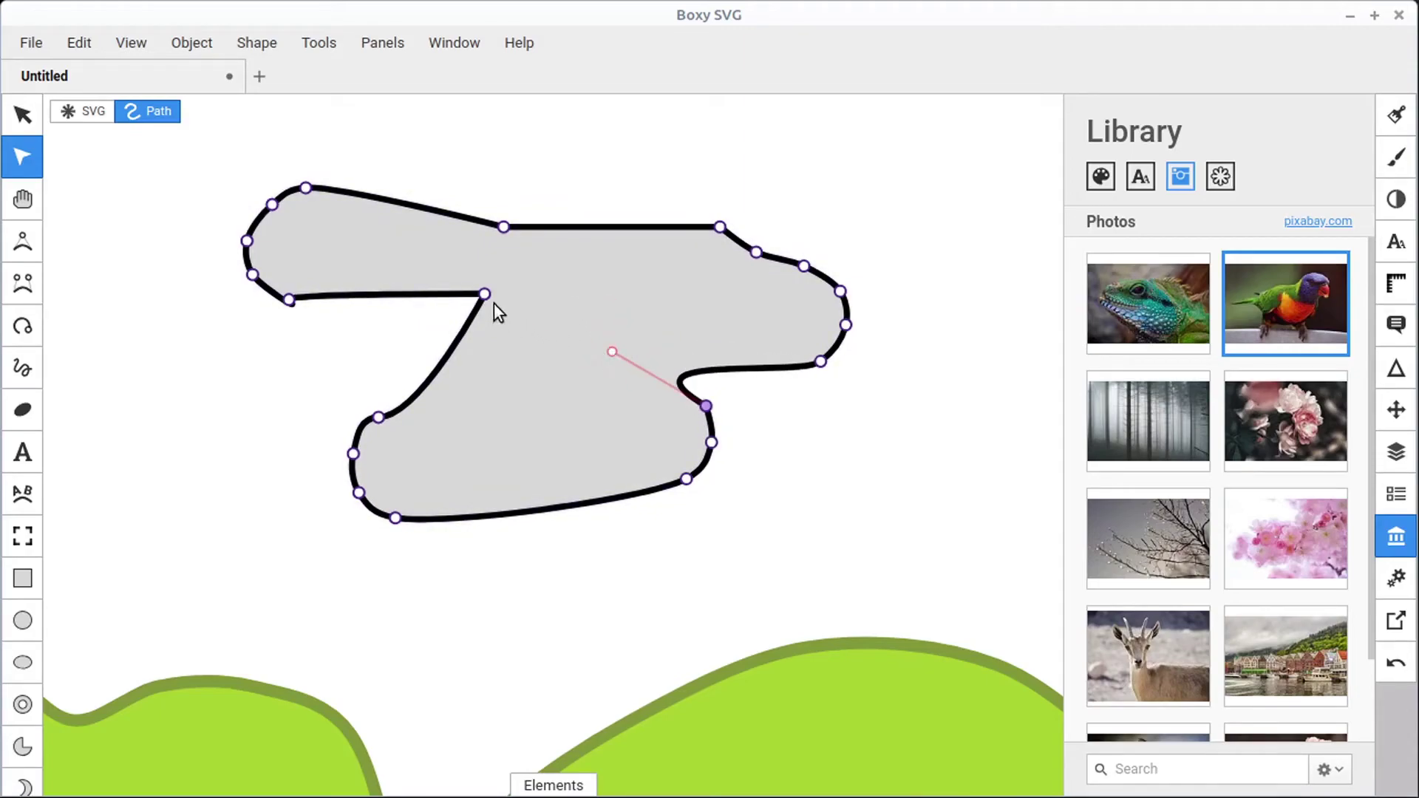
{"action": "double_click", "coordinate": [708, 407]}
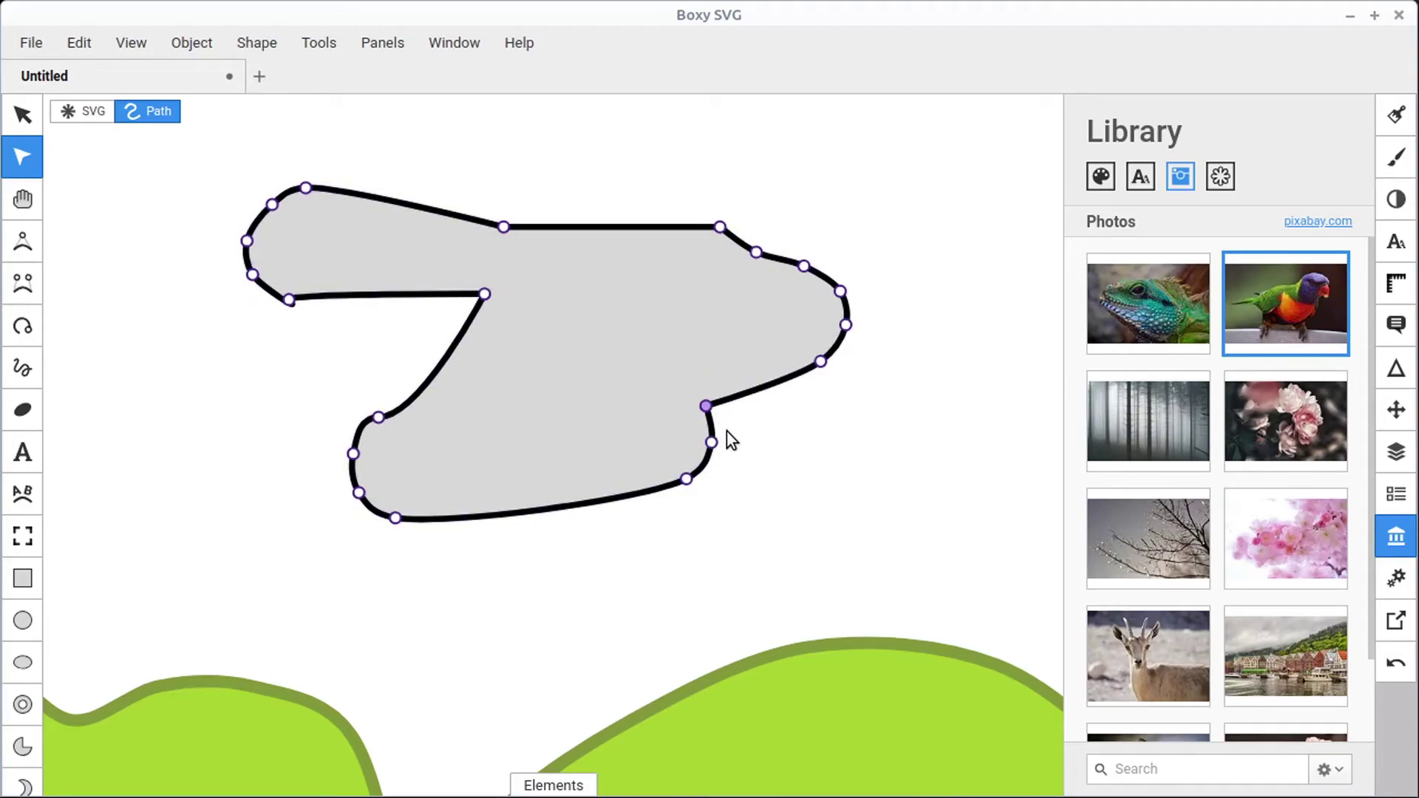
Step: Outset the grey path repeatedly to grow its outline
{"action": "left_click", "coordinate": [1398, 375]}
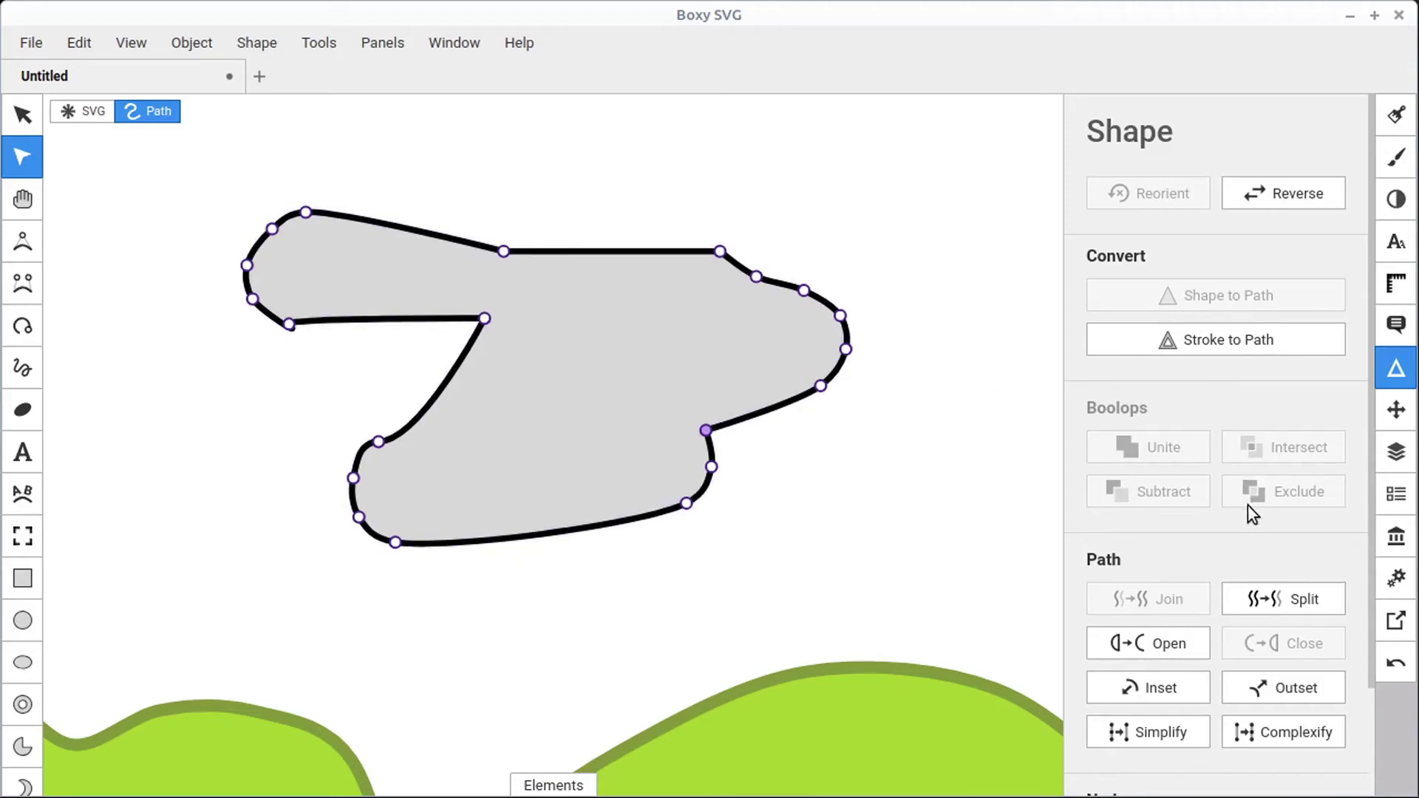
{"action": "scroll", "coordinate": [1248, 504], "scroll_direction": "down", "scroll_amount": 3}
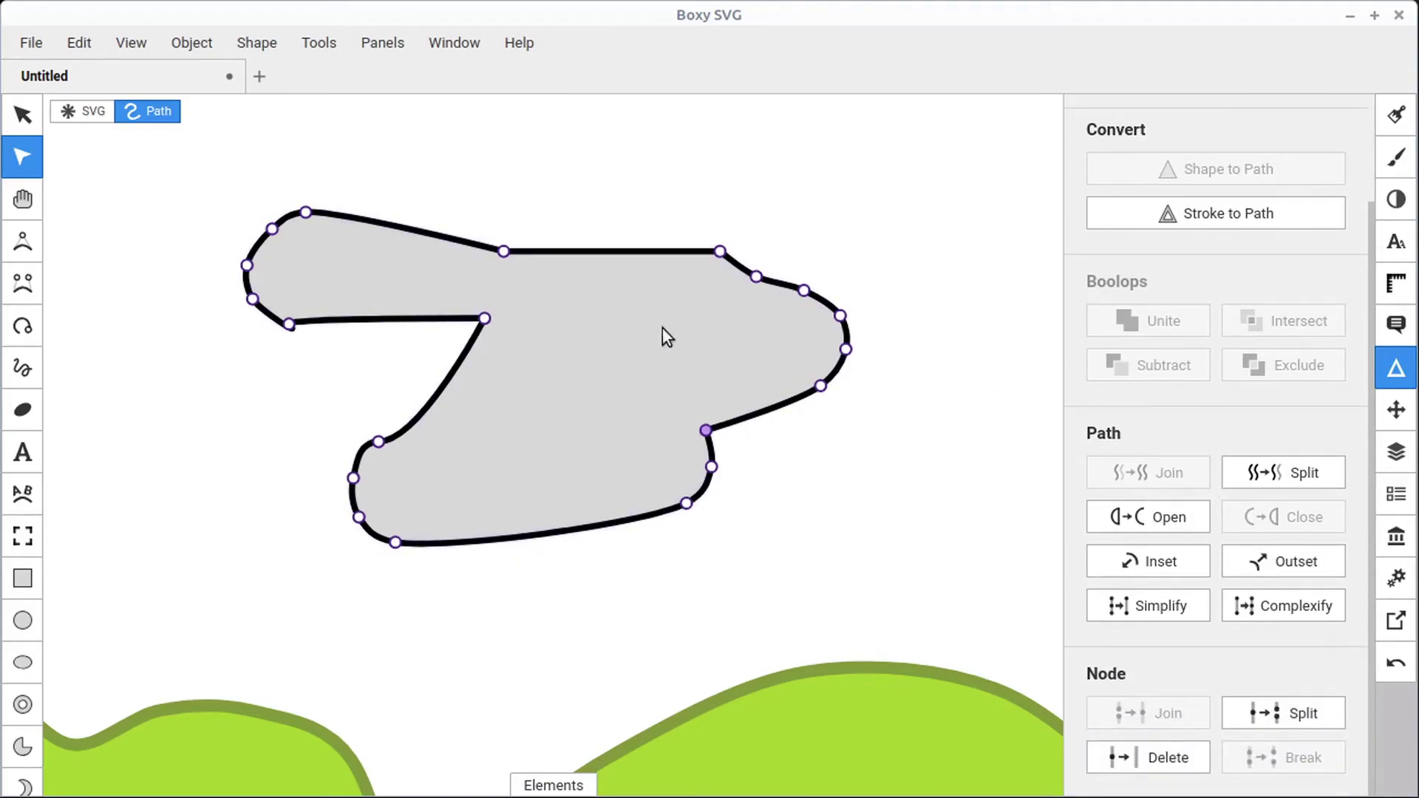
{"action": "left_click", "coordinate": [1283, 565]}
{"action": "left_click", "coordinate": [1283, 565]}
{"action": "left_click", "coordinate": [1284, 564]}
{"action": "left_click", "coordinate": [1284, 565]}
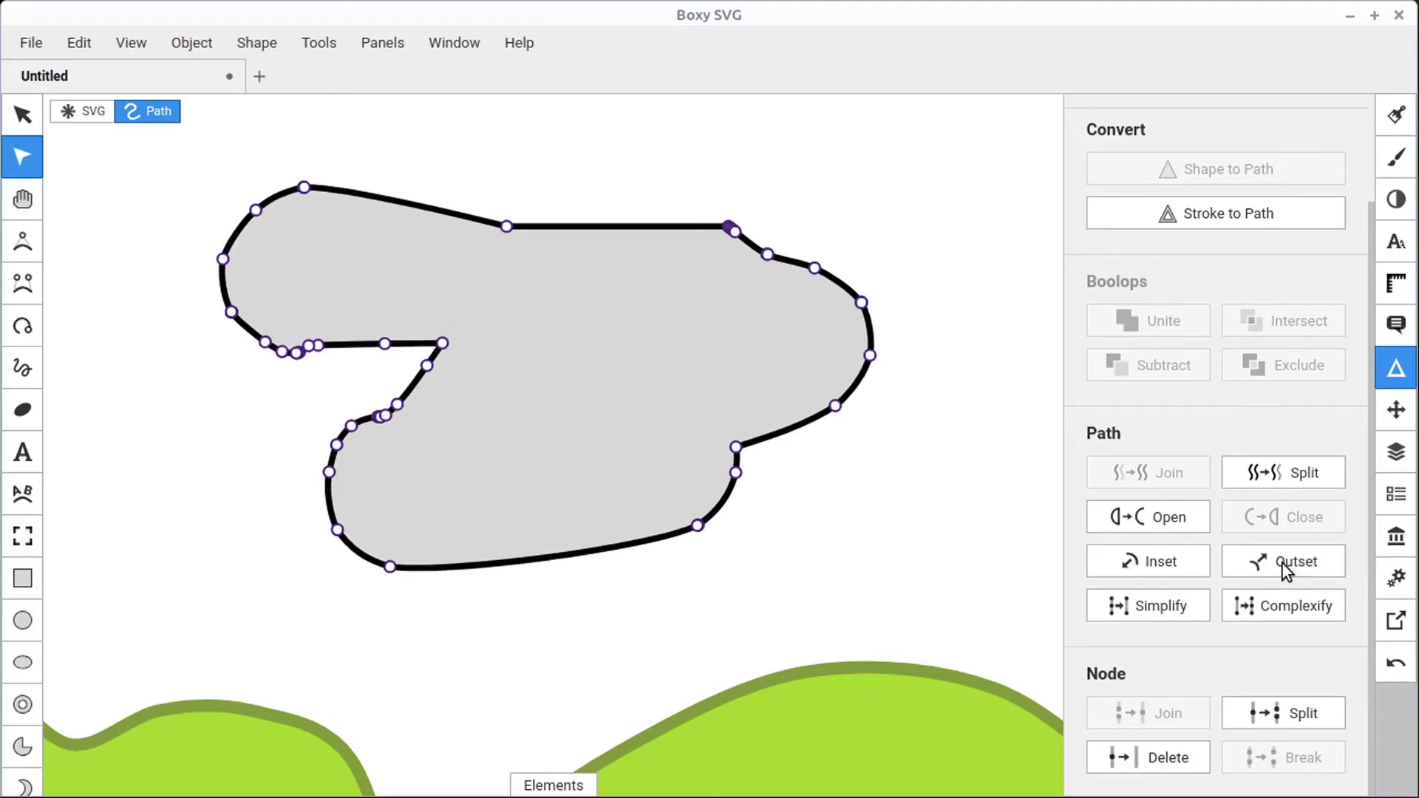
{"action": "left_click", "coordinate": [1283, 565]}
Step: Inset the enlarged grey path and simplify it twice to reduce its nodes
{"action": "left_click", "coordinate": [1160, 554]}
{"action": "left_click", "coordinate": [1162, 556]}
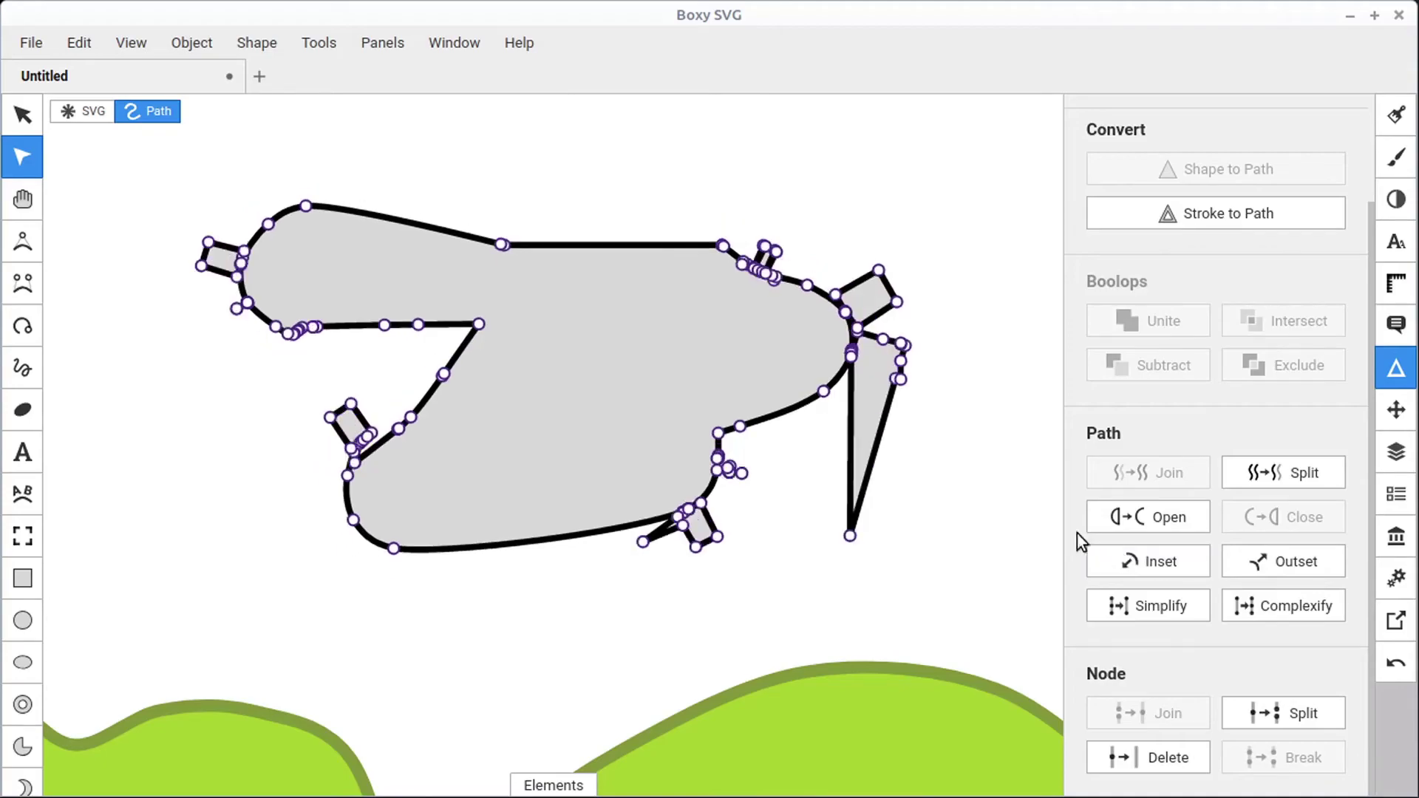
{"action": "left_click", "coordinate": [1147, 615]}
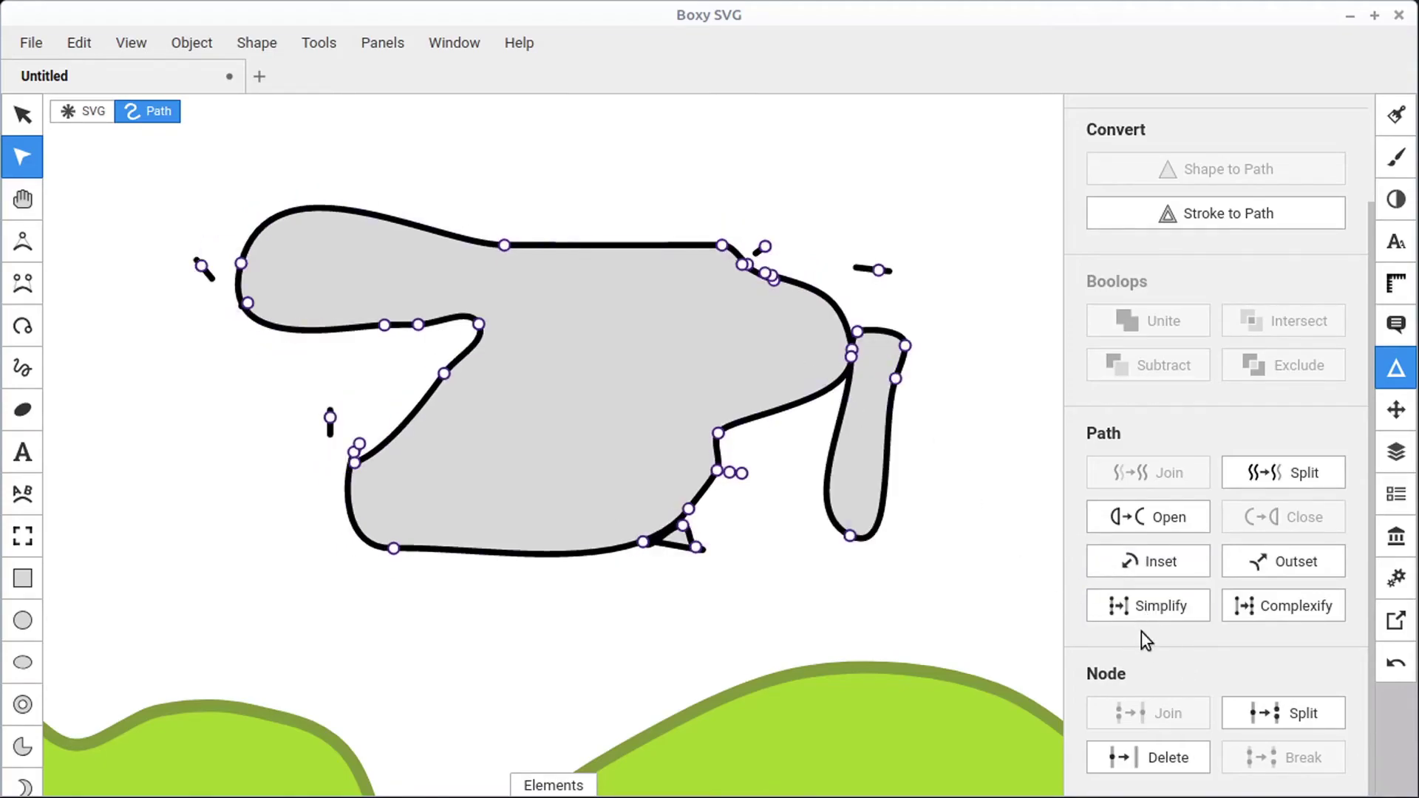
{"action": "left_click", "coordinate": [1150, 609]}
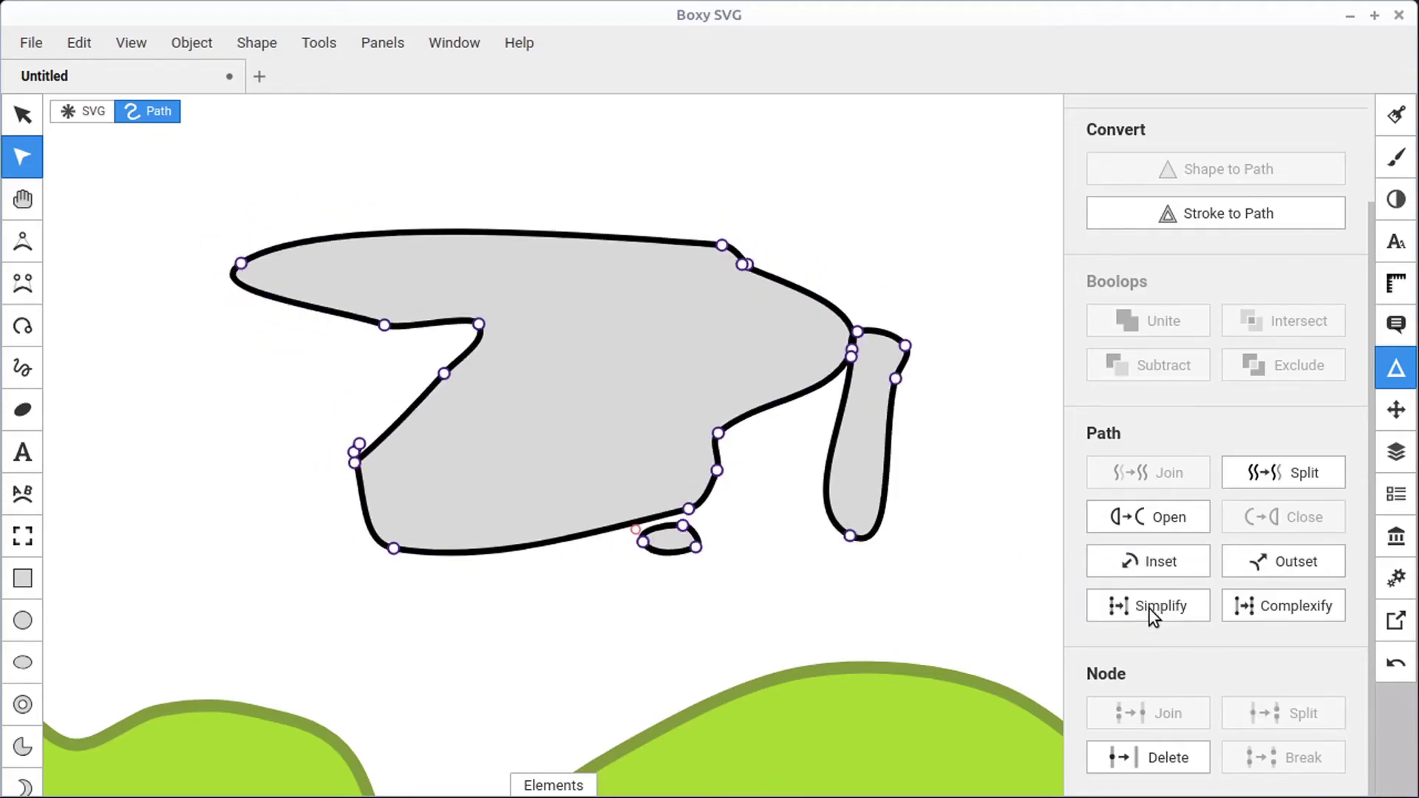
Step: Complexify the grey path three times to add nodes, and try opening and closing it
{"action": "left_click", "coordinate": [1288, 612]}
{"action": "left_click", "coordinate": [1288, 612]}
{"action": "left_click", "coordinate": [1287, 612]}
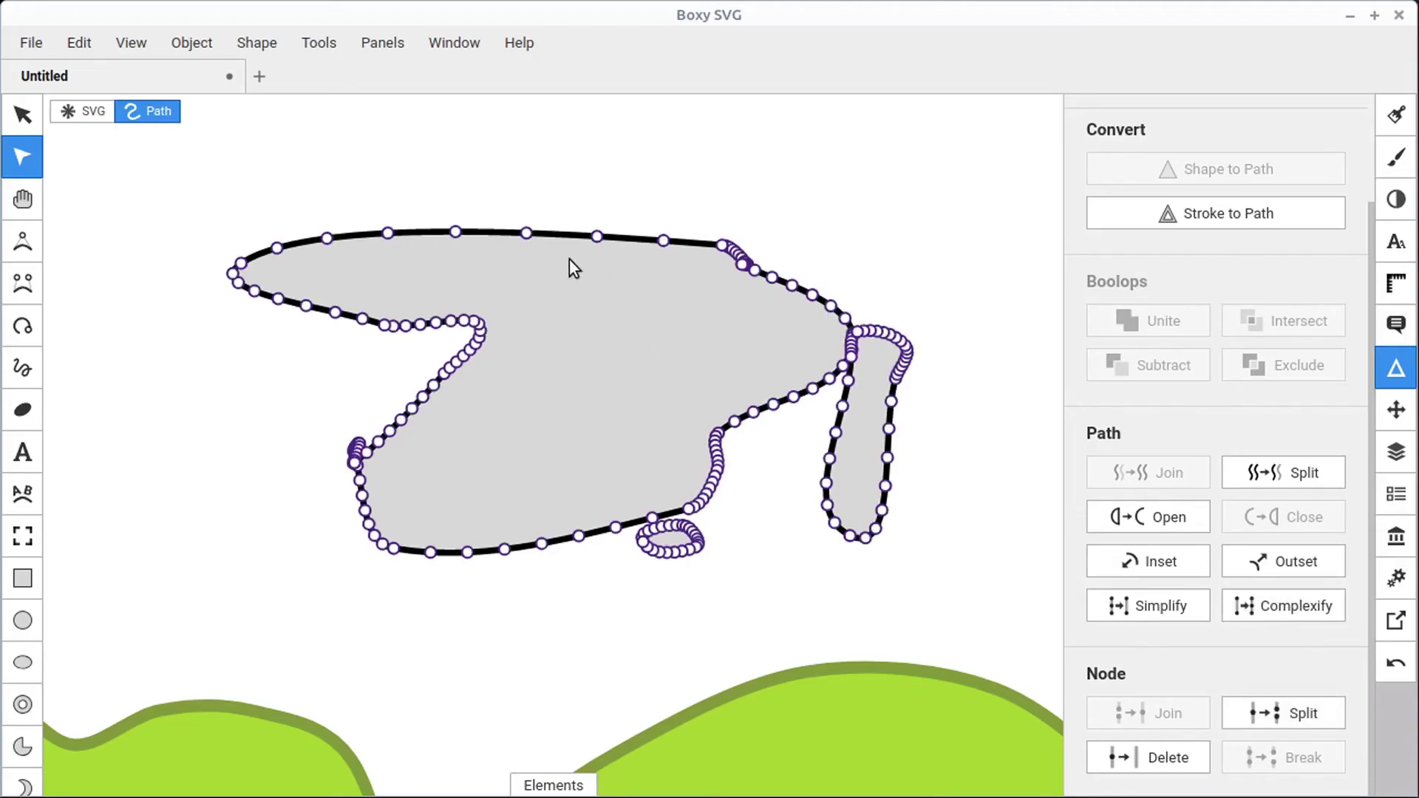
{"action": "left_click", "coordinate": [1160, 516]}
{"action": "left_click", "coordinate": [1284, 522]}
Step: Draw an open three-node path with straight segments above the grey shape, and close and reopen it
{"action": "left_click", "coordinate": [23, 241]}
{"action": "left_click", "coordinate": [269, 169]}
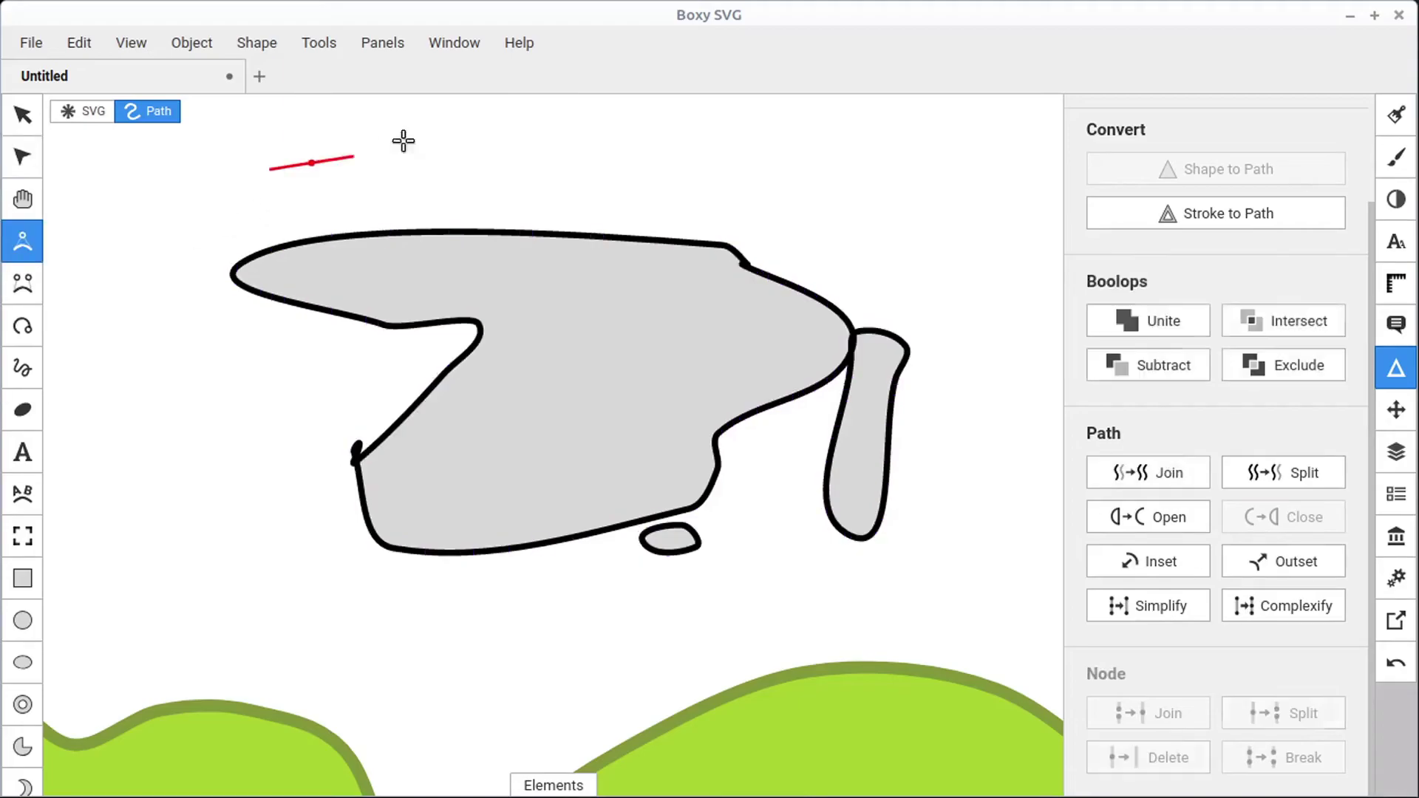
{"action": "left_click", "coordinate": [608, 134]}
{"action": "left_click", "coordinate": [475, 195]}
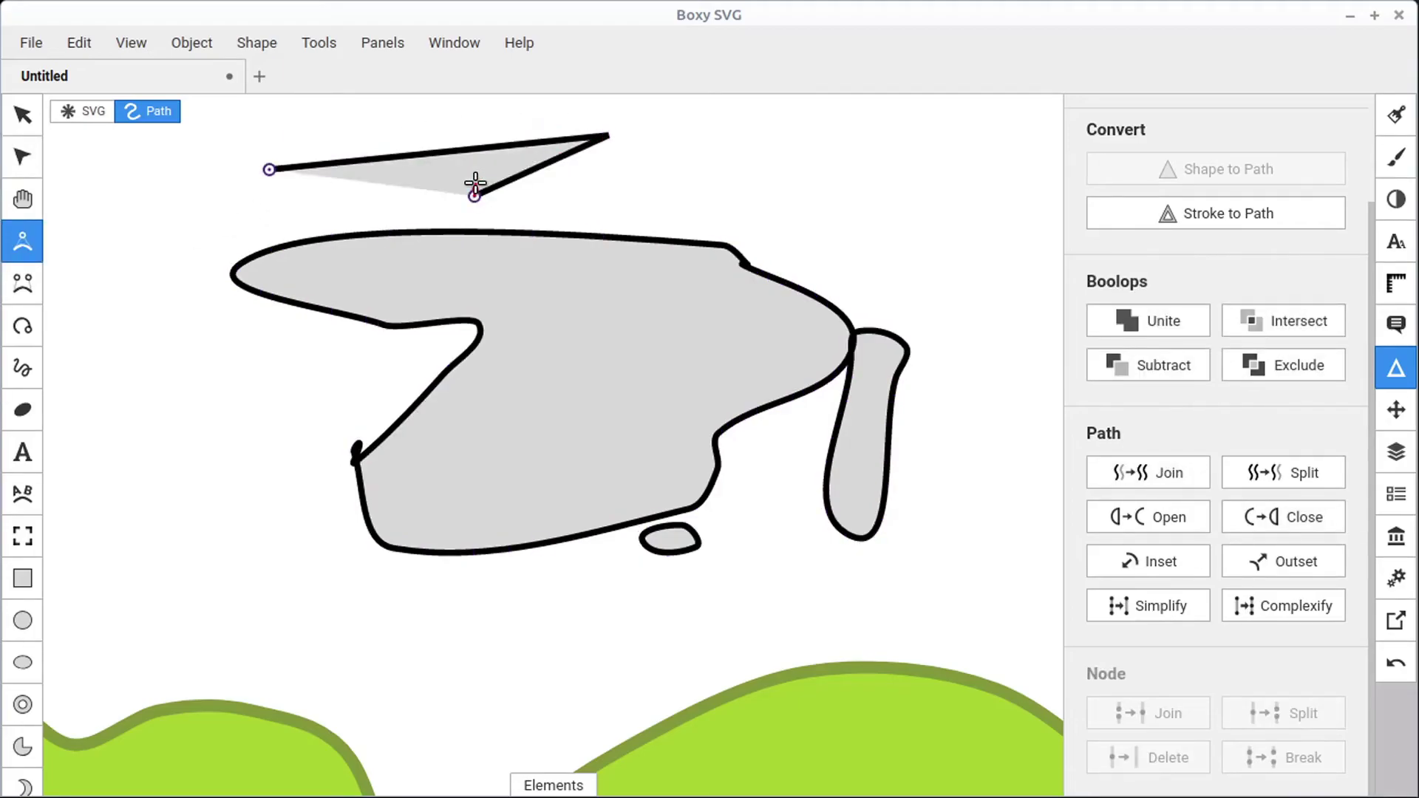
{"action": "key", "text": "Return"}
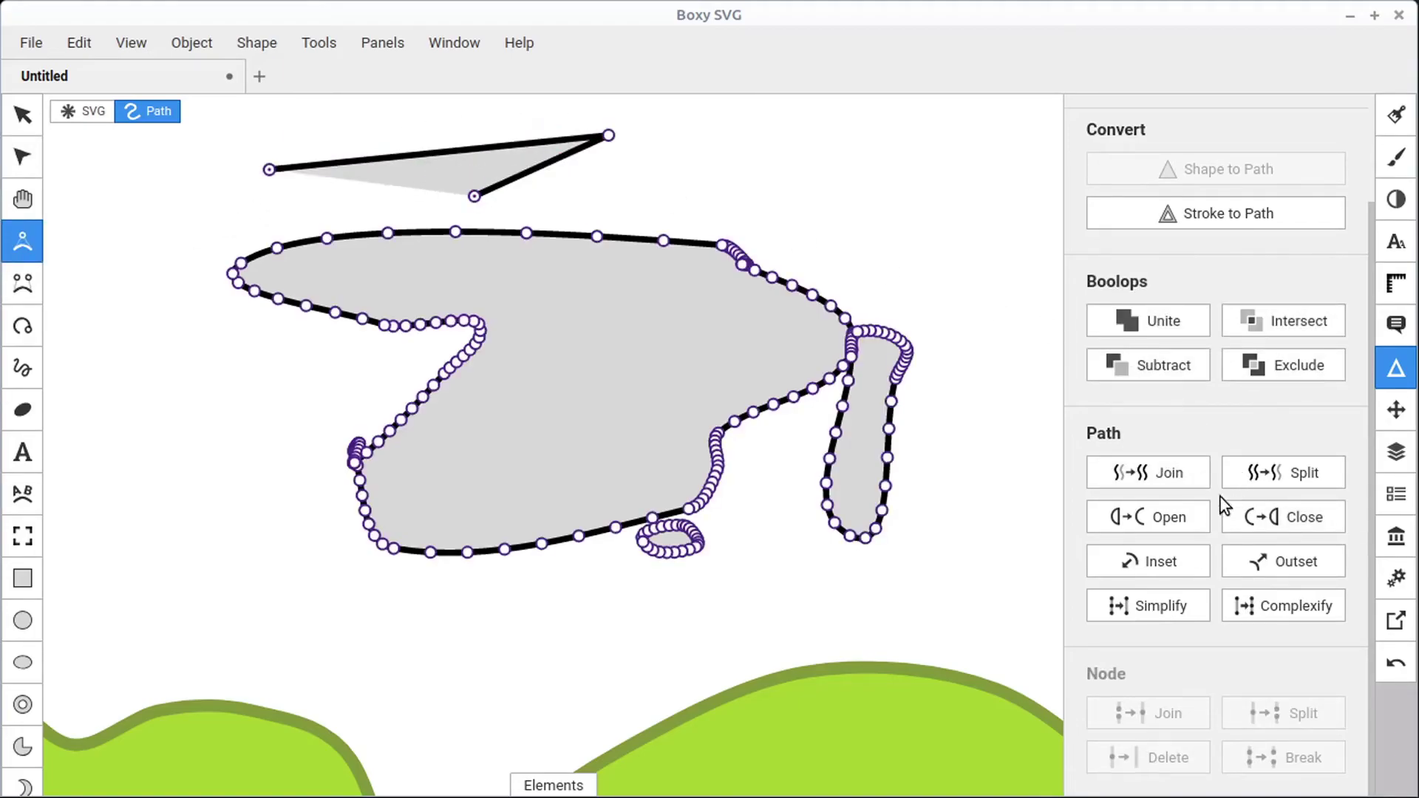
{"action": "left_click", "coordinate": [1270, 522]}
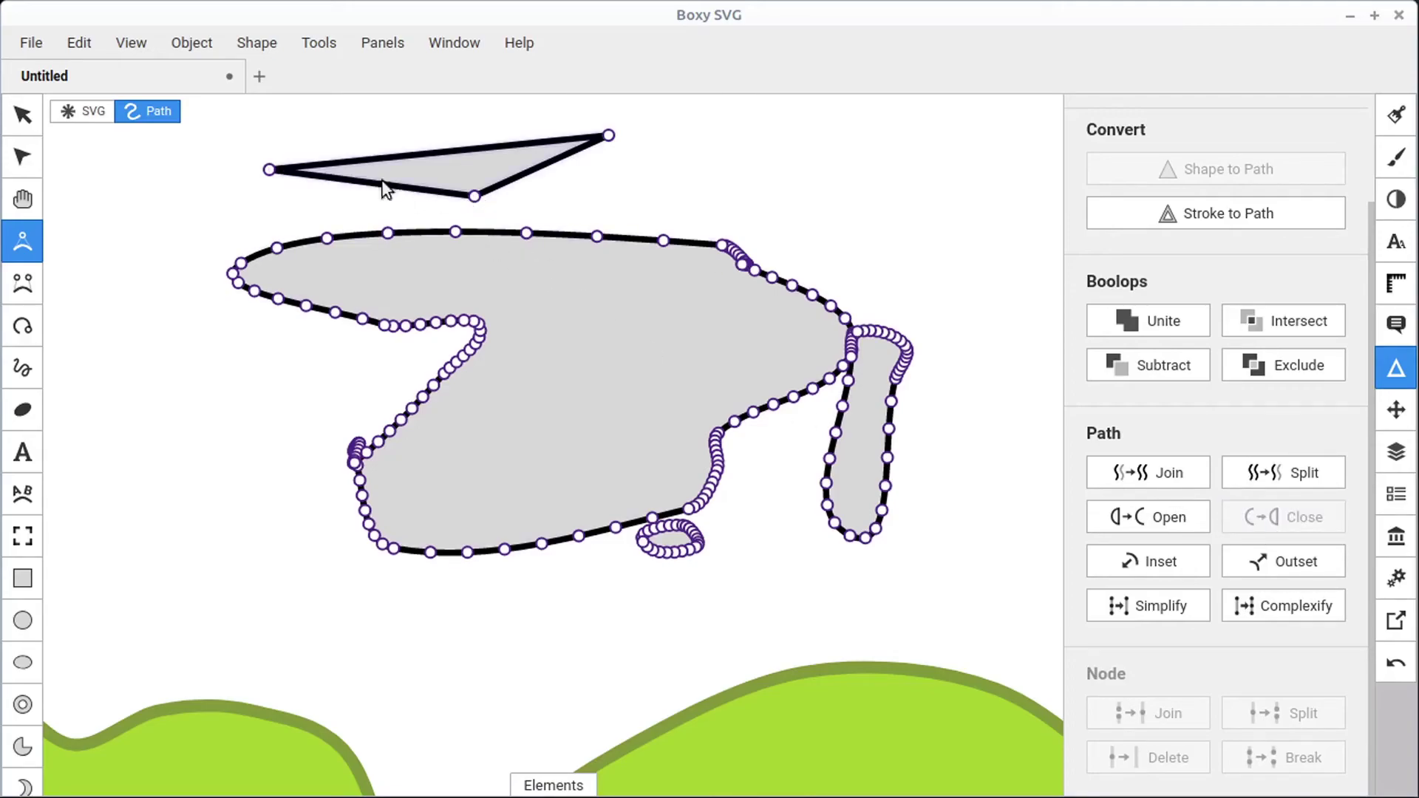
{"action": "left_click", "coordinate": [1138, 516]}
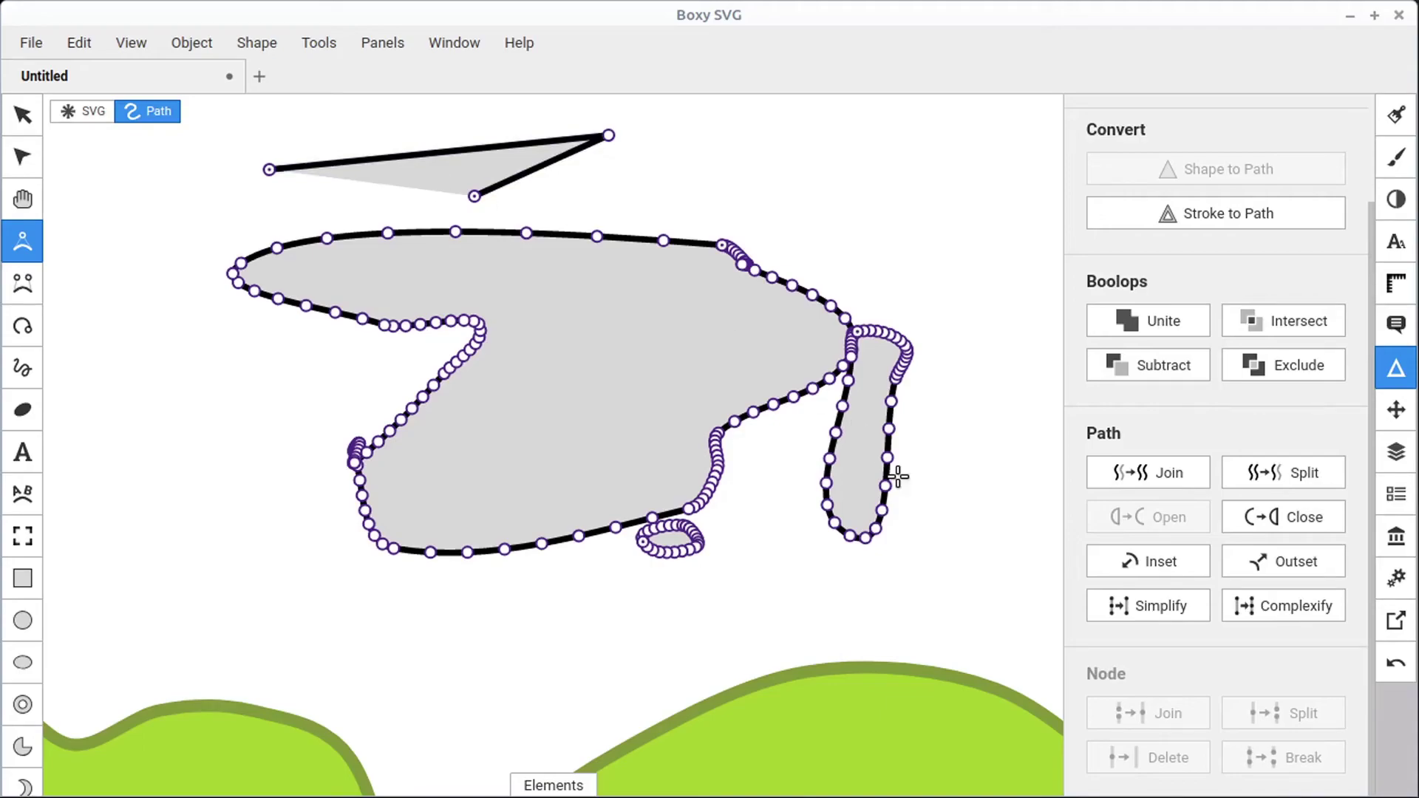
Step: Delete the two neighbouring nodes on the right part of the large grey shape's top edge
{"action": "left_click", "coordinate": [596, 235]}
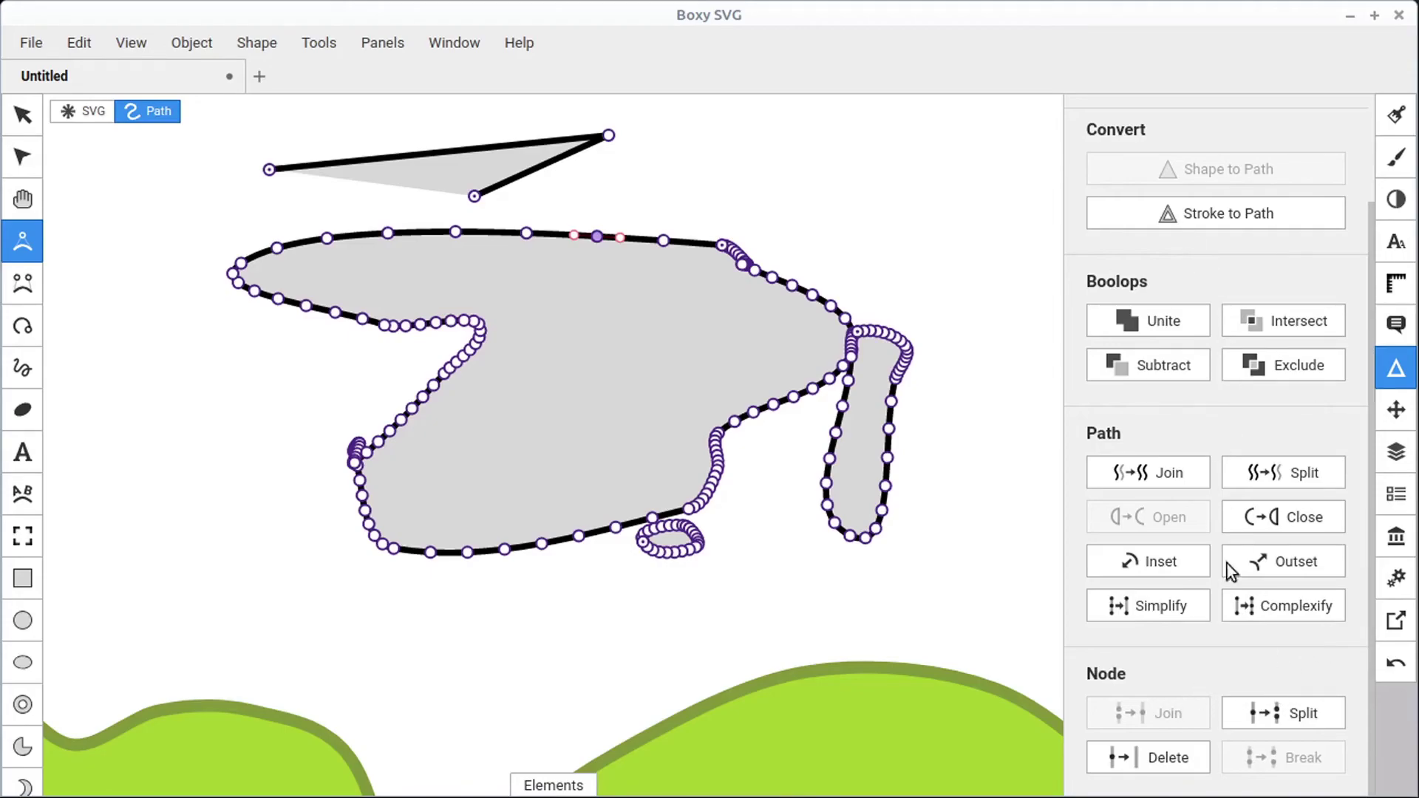
{"action": "left_click", "coordinate": [1159, 757]}
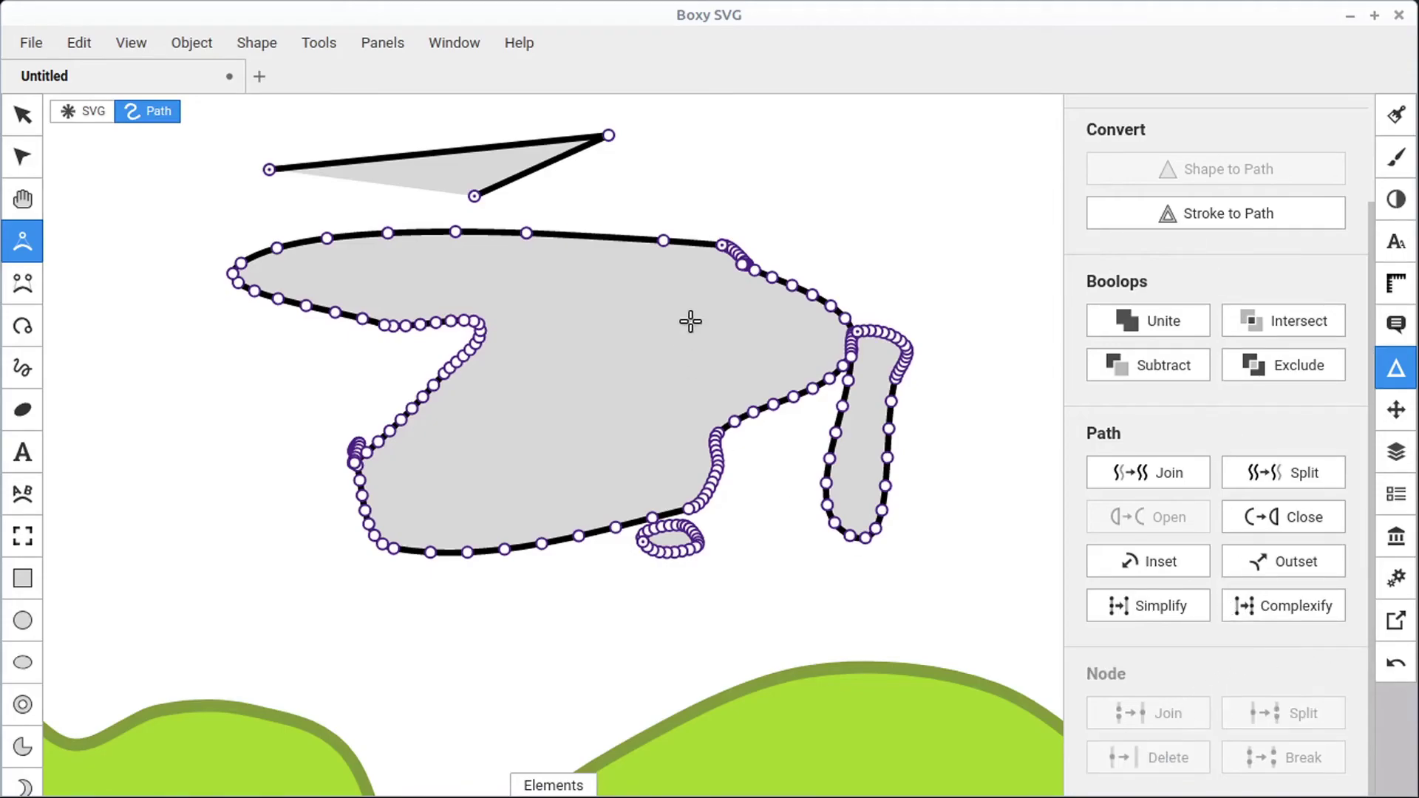
{"action": "left_click", "coordinate": [664, 240]}
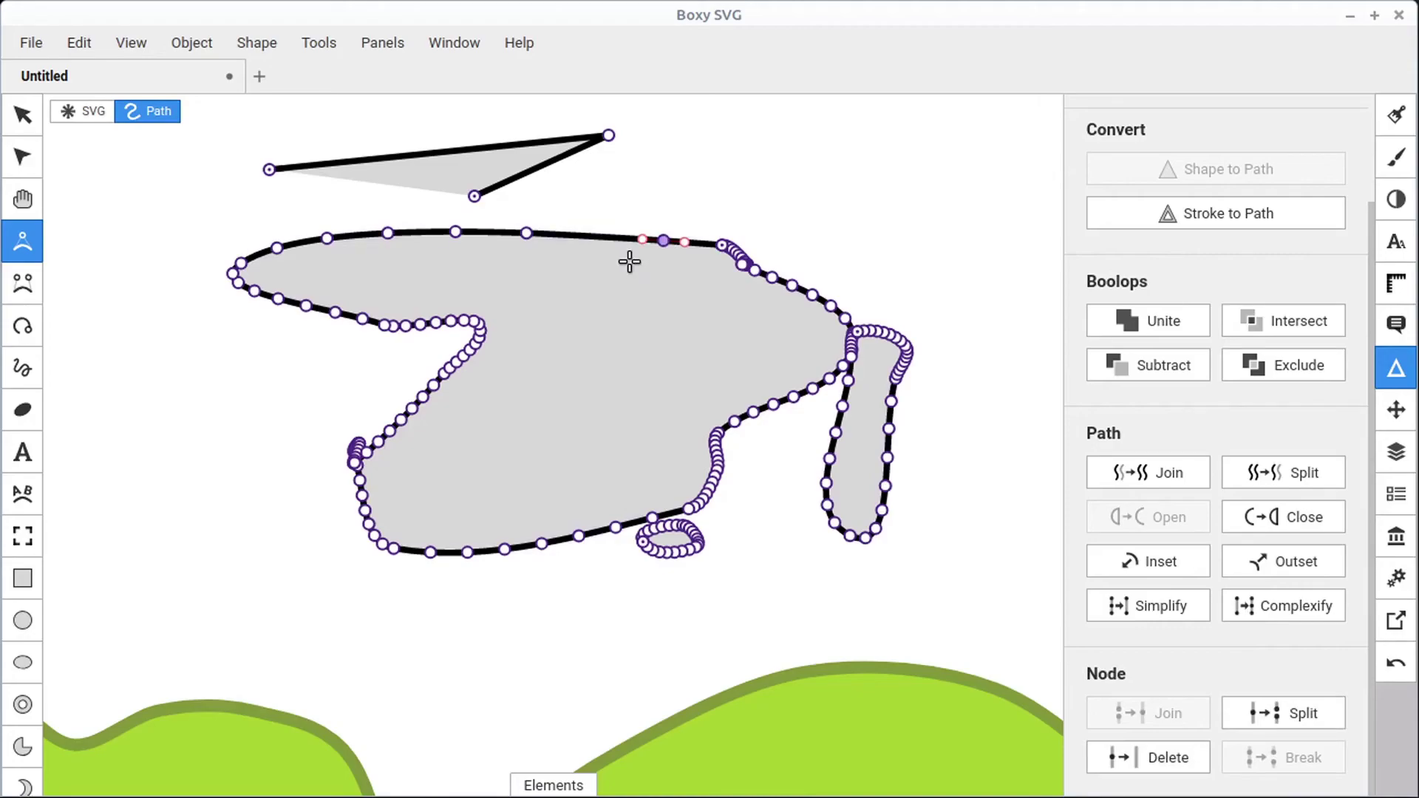
{"action": "key", "text": "Delete"}
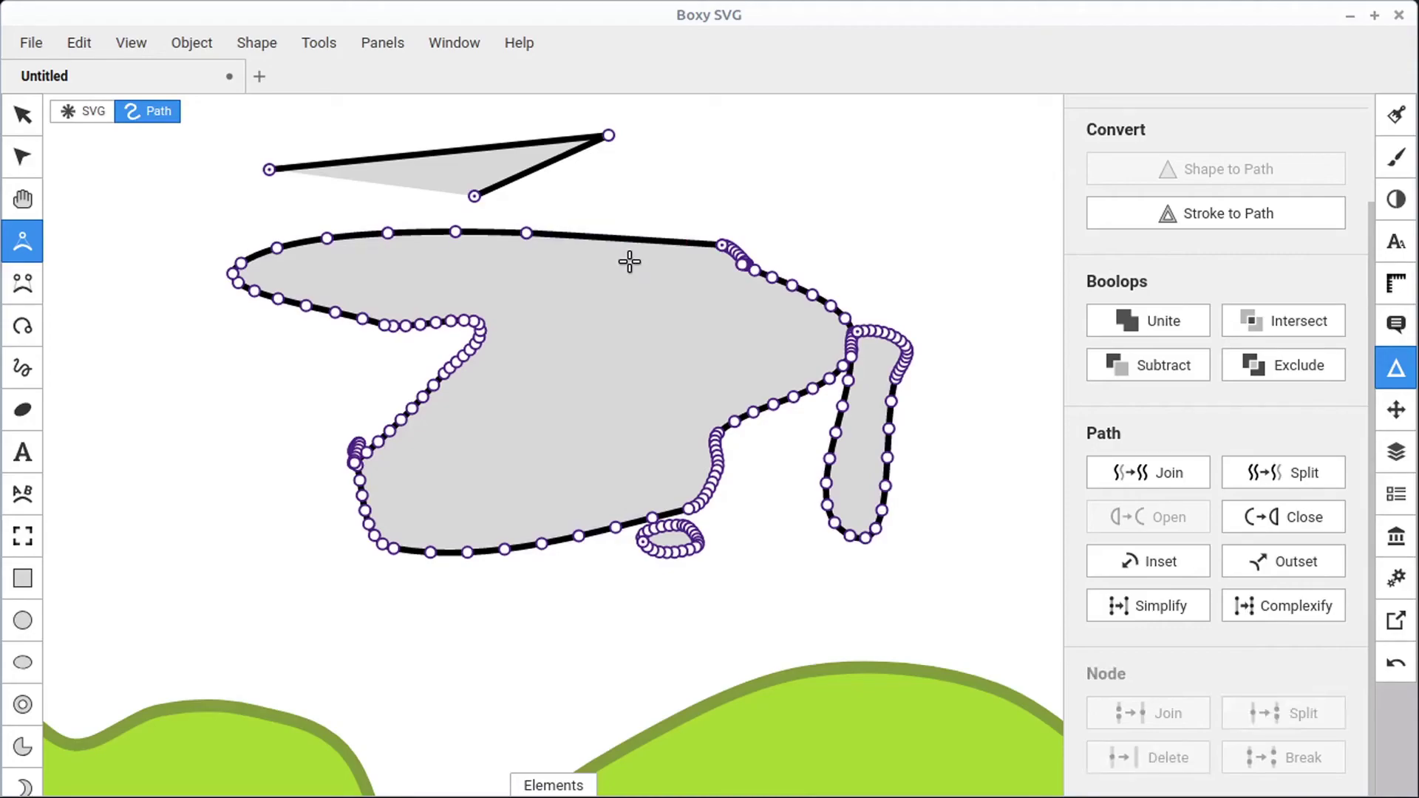
Step: Delete the node at the left end of the straight segment on the large grey shape's top edge
{"action": "left_click", "coordinate": [526, 234]}
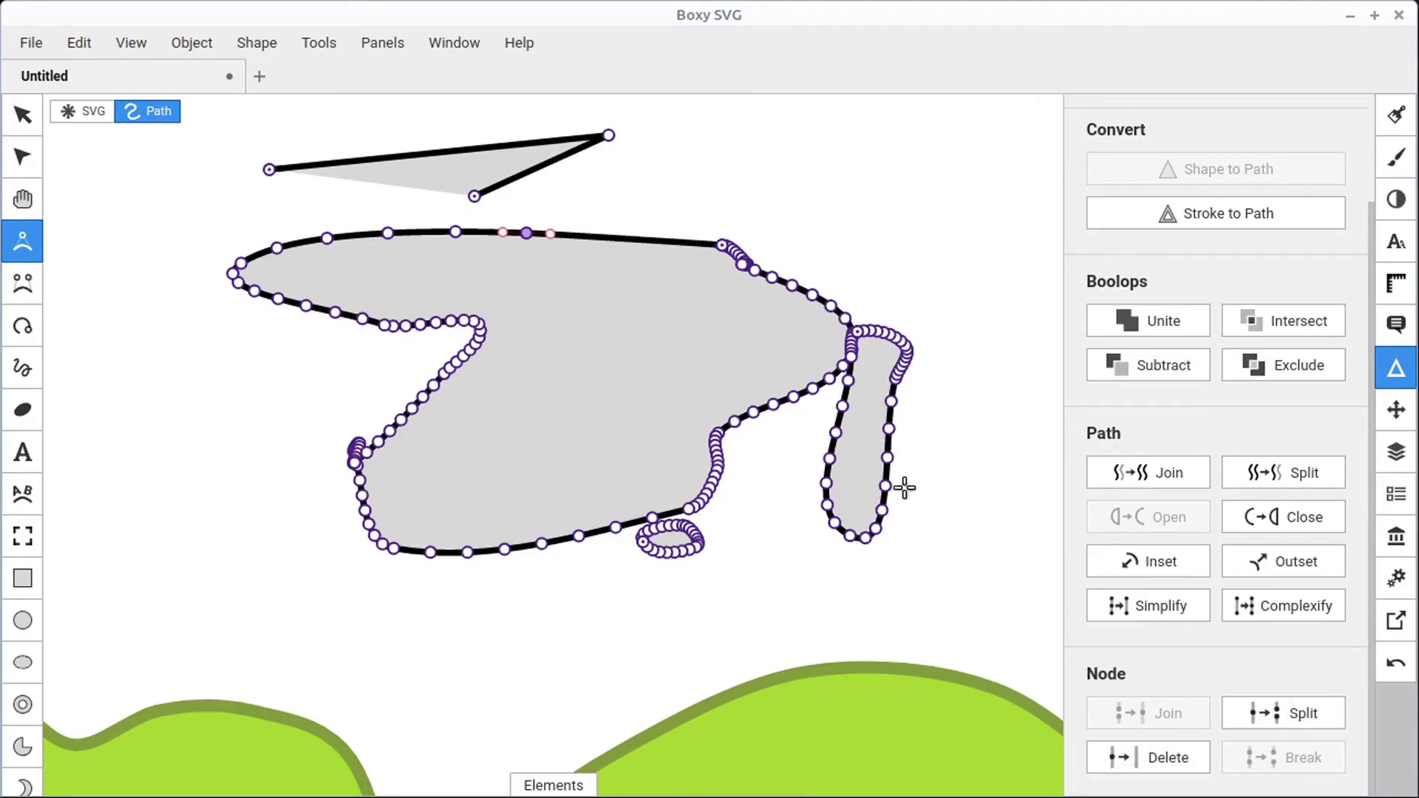
{"action": "left_click", "coordinate": [1162, 758]}
Step: Split the grey shape's rightmost remaining top-edge node, pull the loose end toward the upper path, and join it to that path's lower end node
{"action": "left_click", "coordinate": [454, 231]}
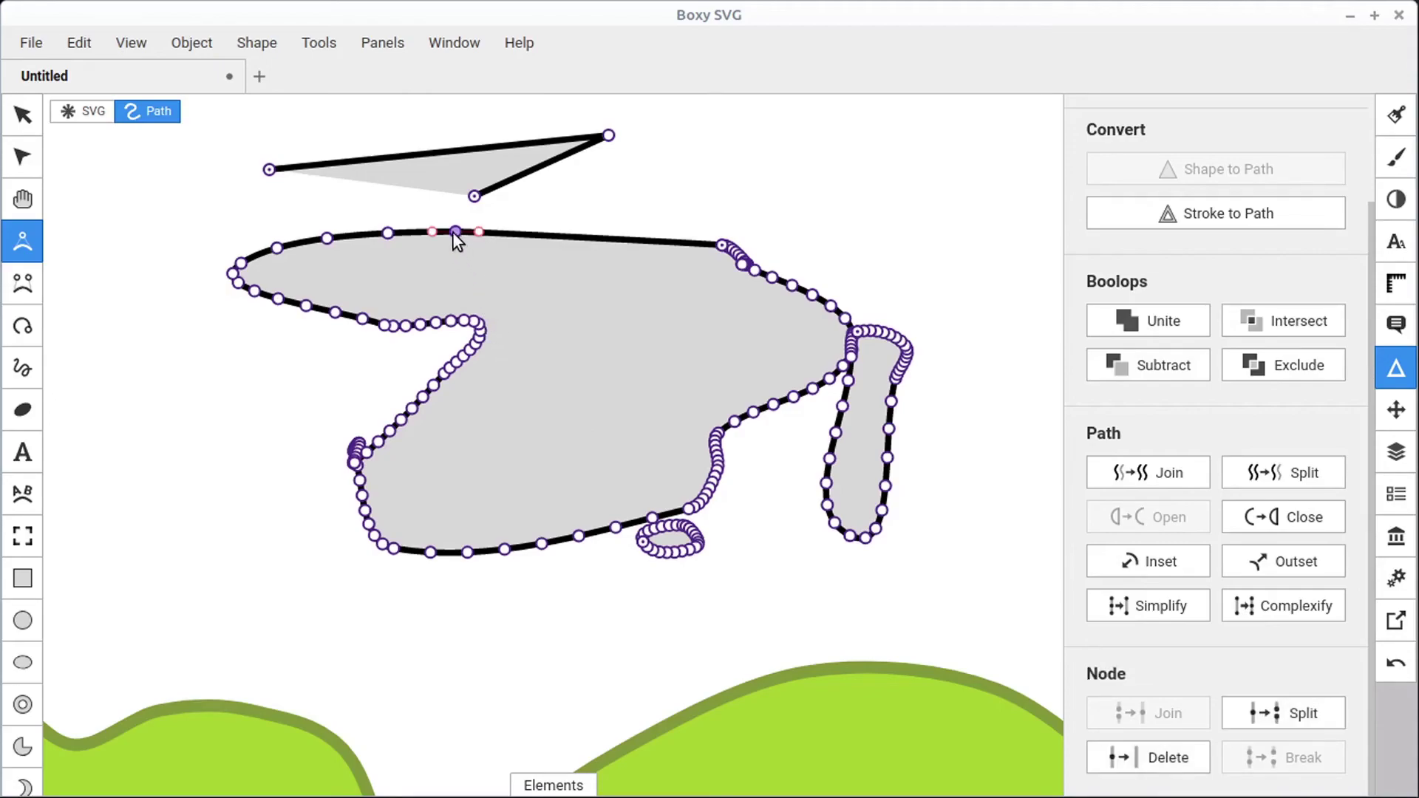
{"action": "left_click", "coordinate": [1275, 709]}
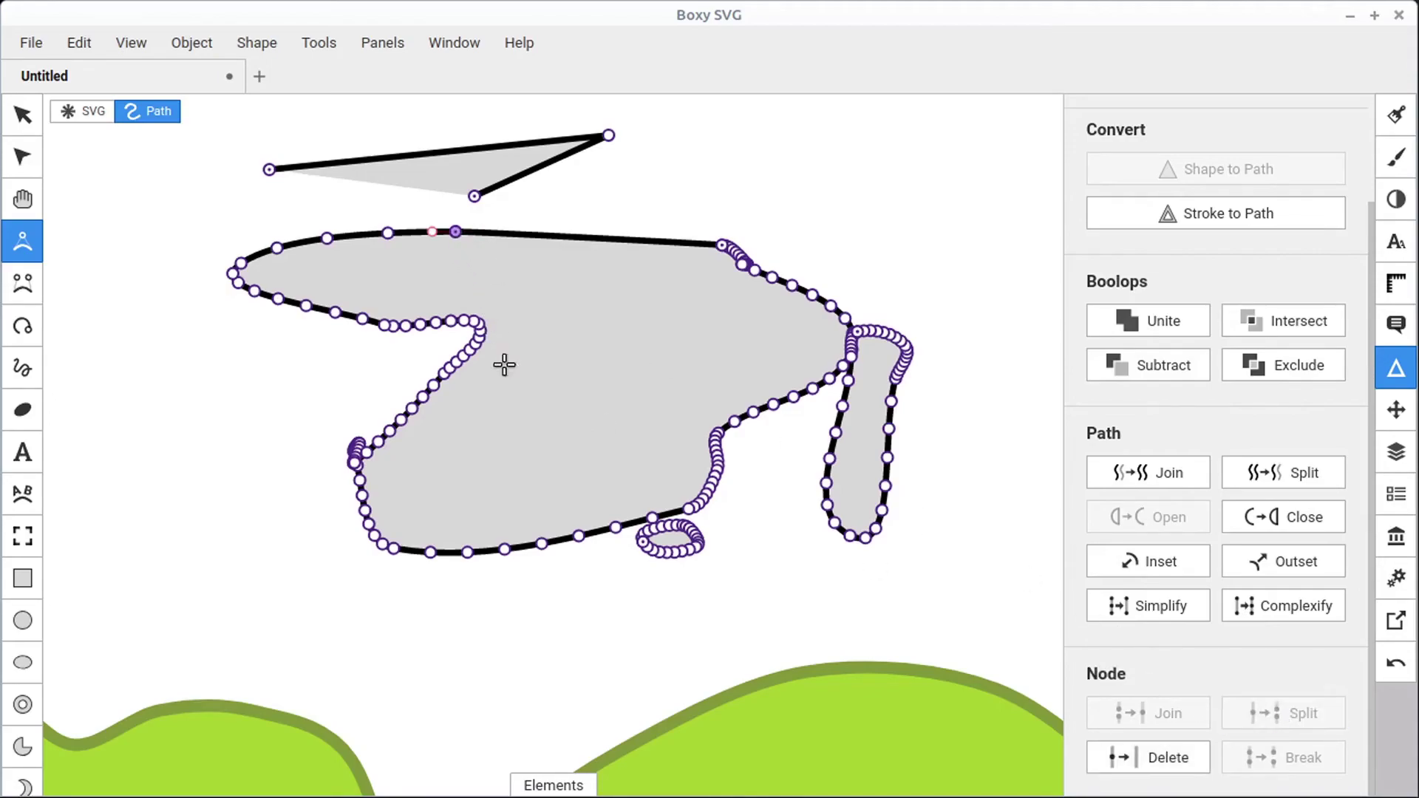
{"action": "left_click_drag", "start_coordinate": [445, 226], "coordinate": [503, 215]}
{"action": "left_click", "coordinate": [474, 198], "text": "shift"}
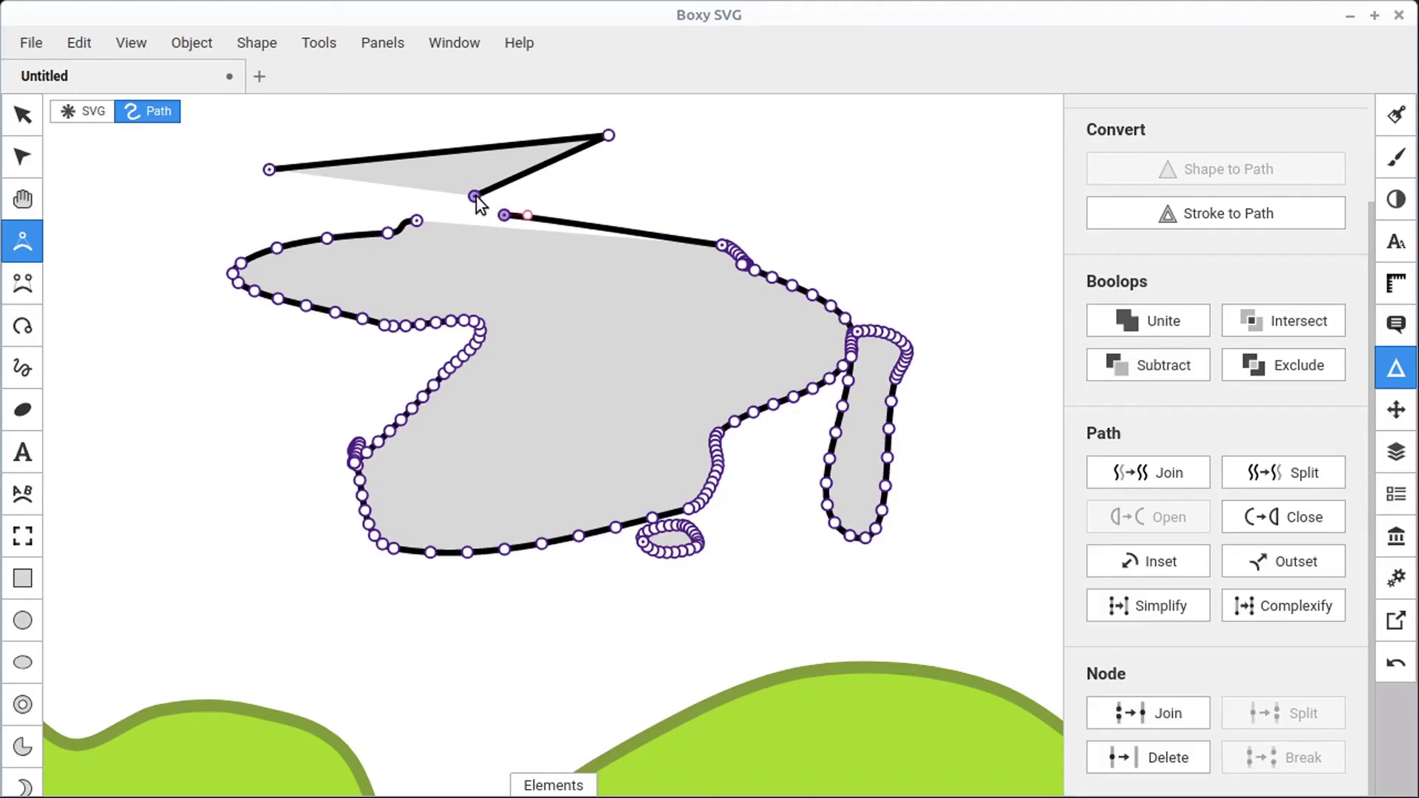
{"action": "left_click", "coordinate": [1166, 712]}
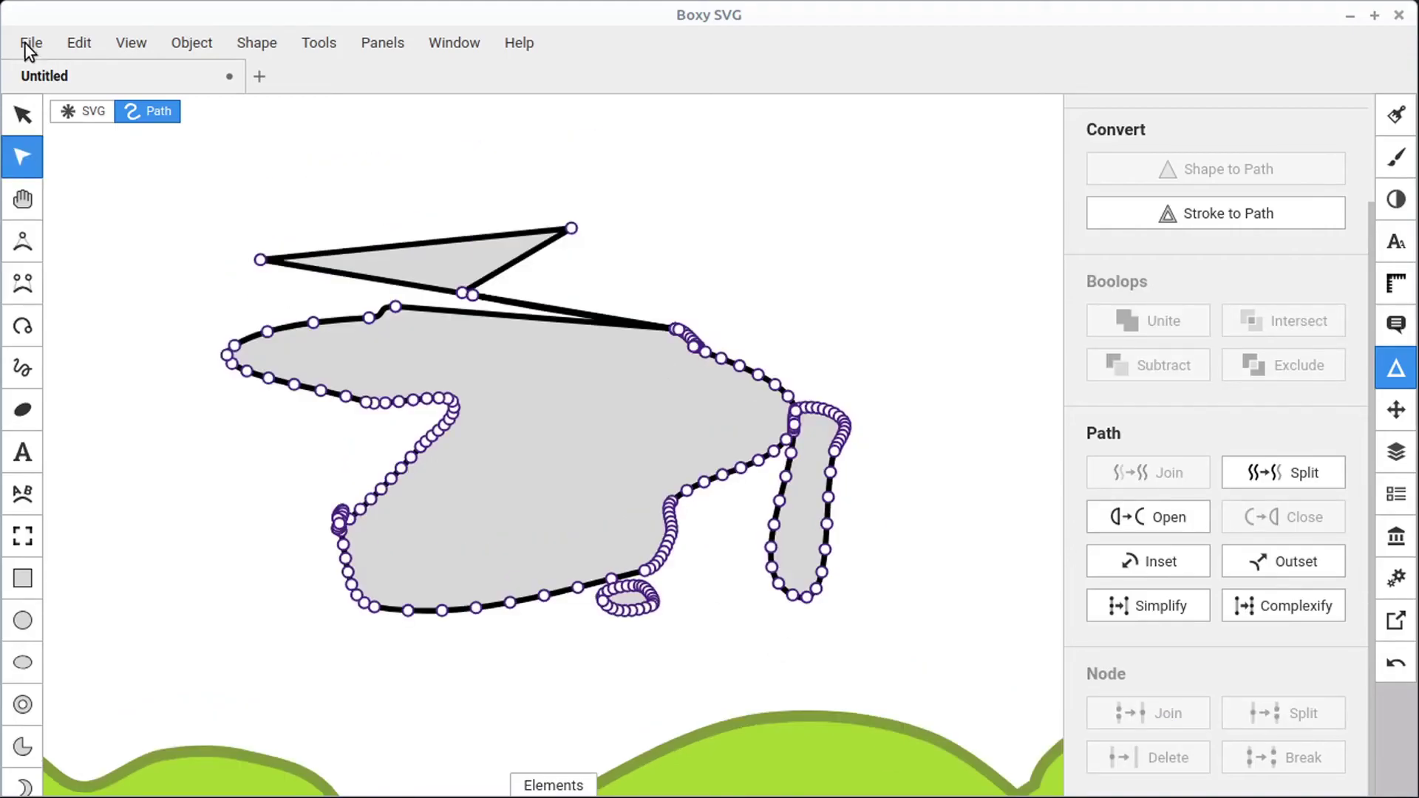
Step: Open the recent file Demo2.svg
{"action": "left_click", "coordinate": [31, 42]}
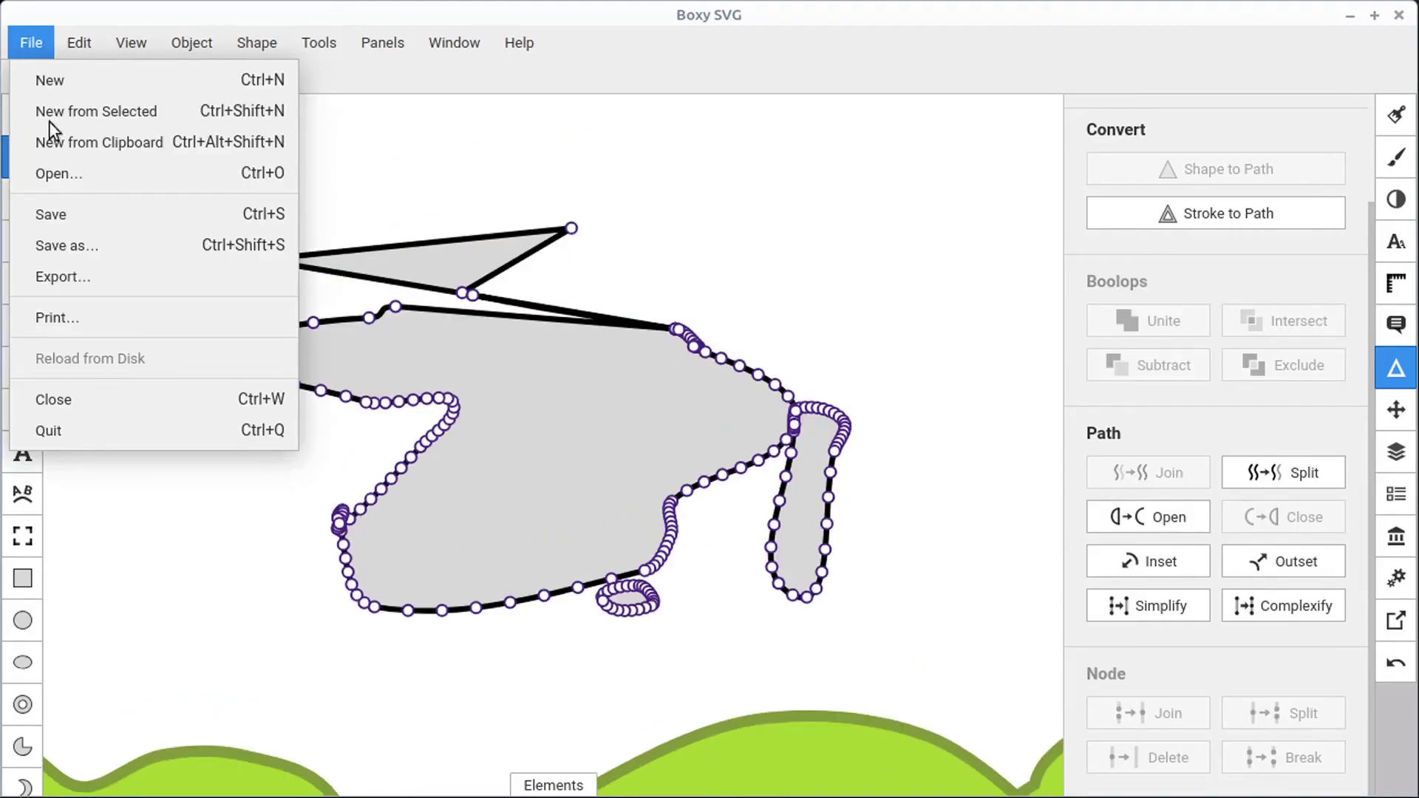
{"action": "left_click", "coordinate": [59, 175]}
{"action": "left_click", "coordinate": [475, 110]}
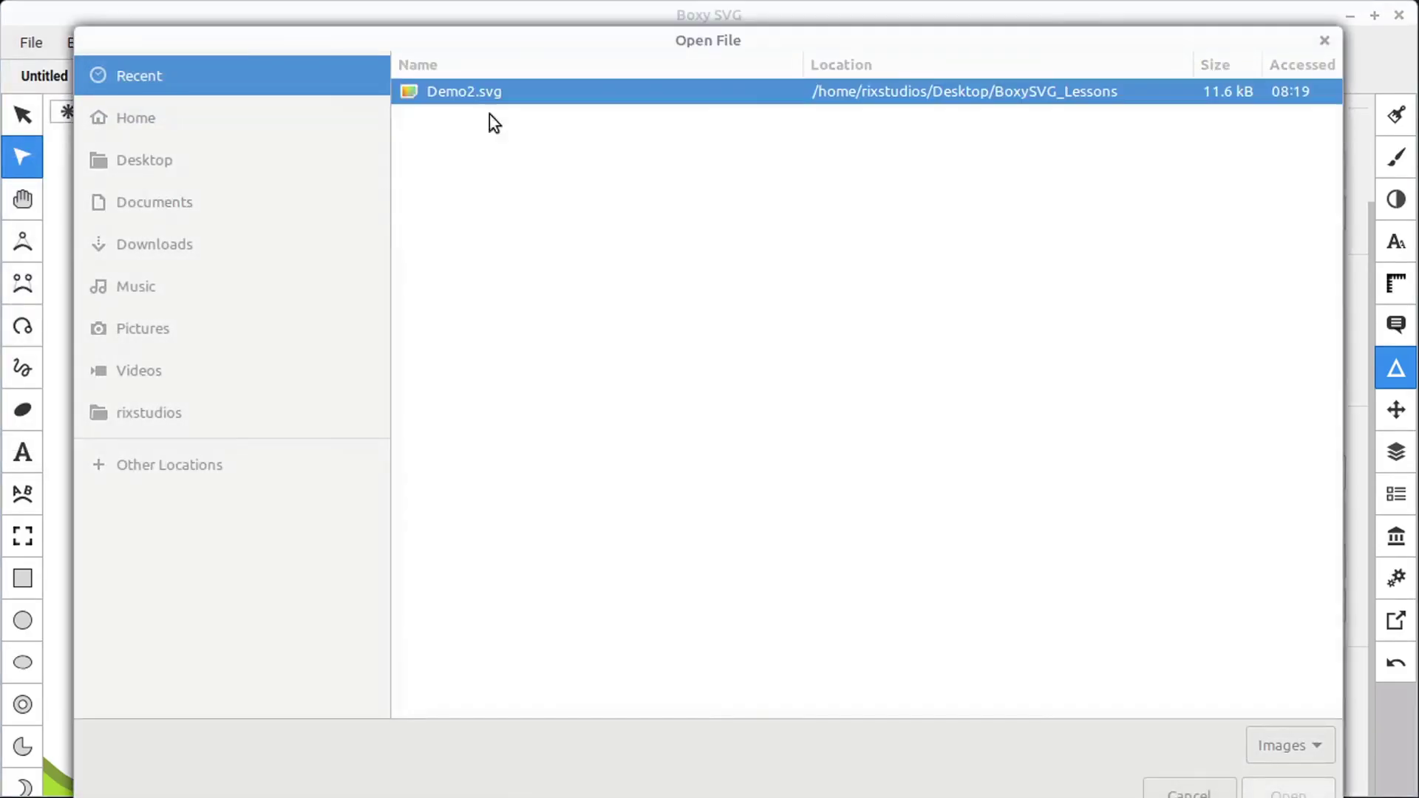
{"action": "left_click", "coordinate": [1285, 788]}
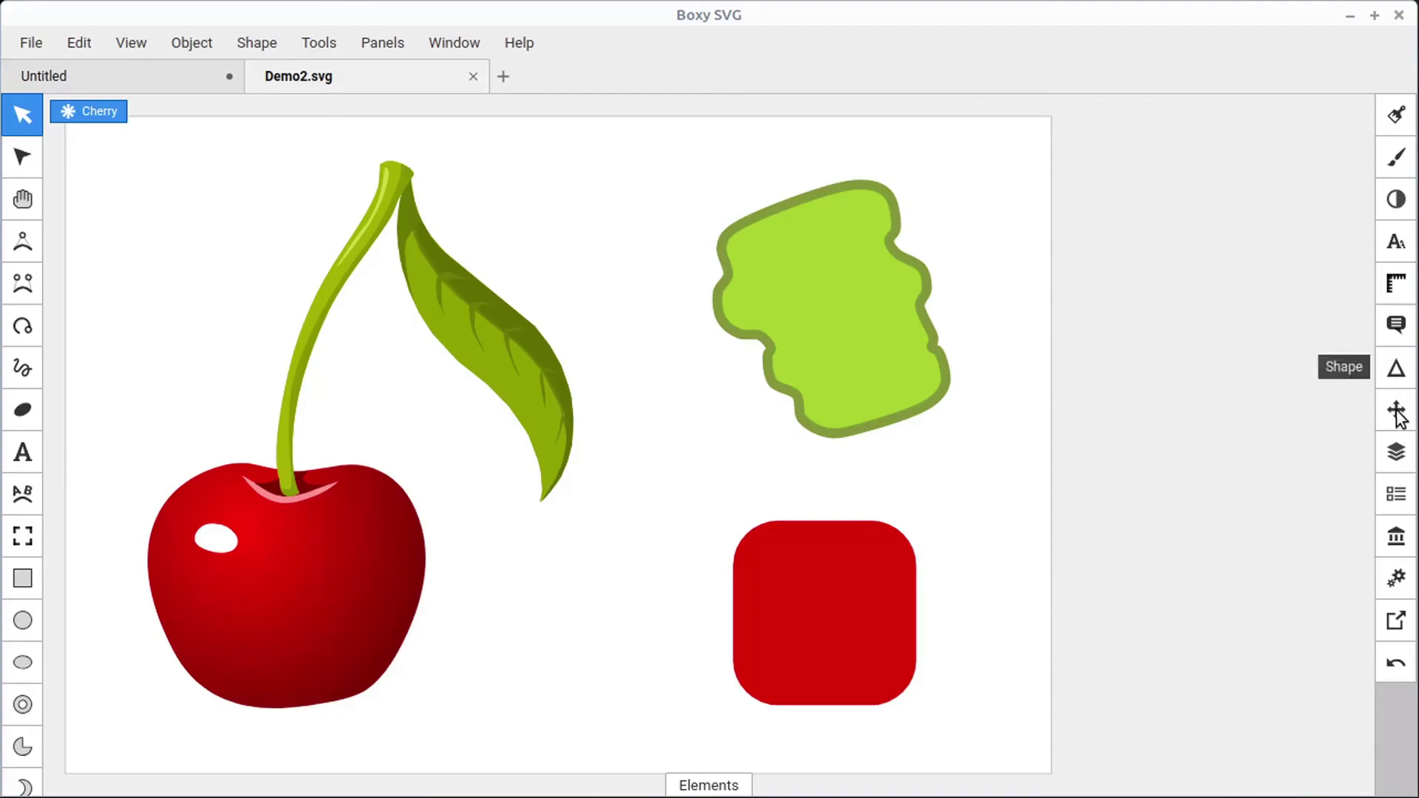
Step: Show the Shape settings, move the green shape down to overlap the red rounded square, and select both shapes
{"action": "left_click", "coordinate": [1396, 370]}
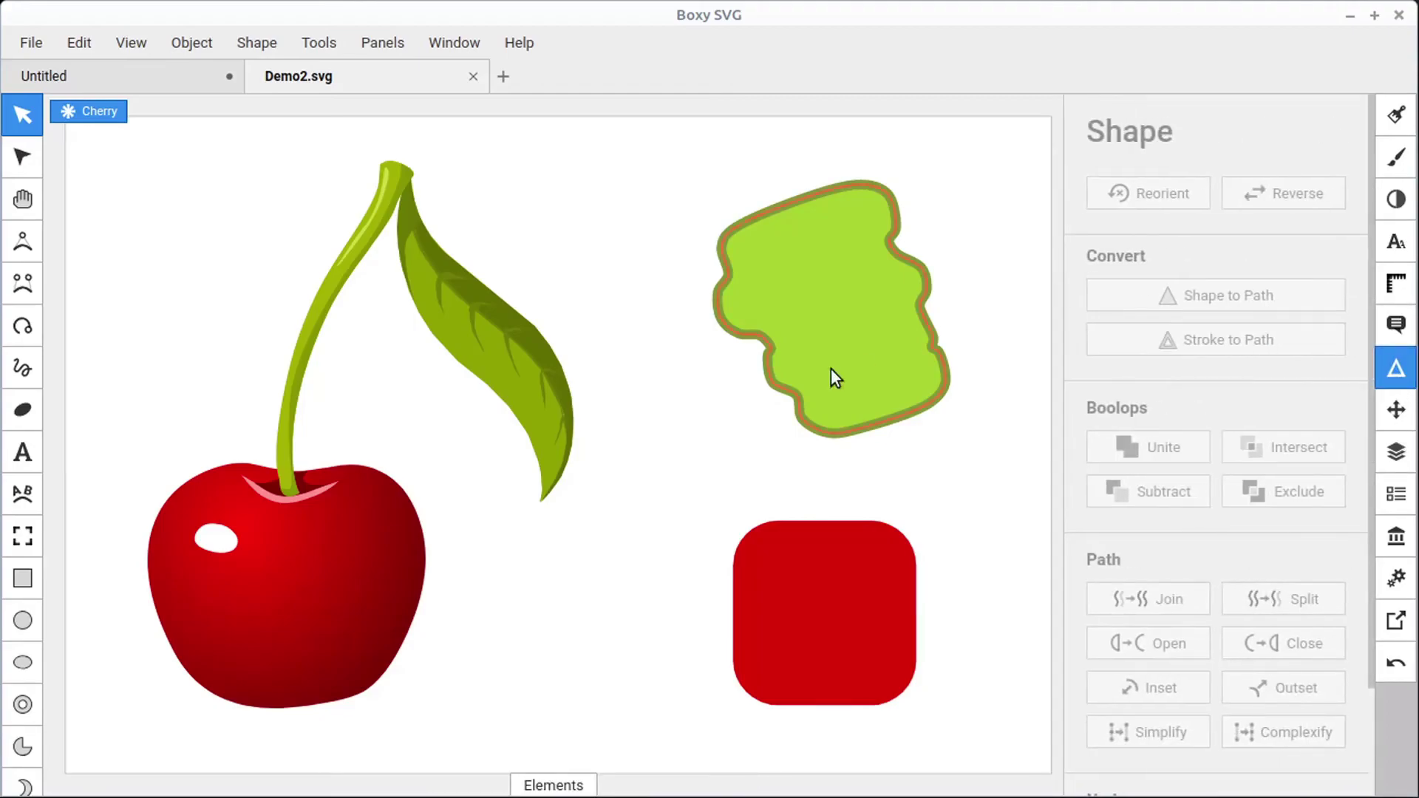
{"action": "left_click_drag", "start_coordinate": [855, 332], "coordinate": [863, 466]}
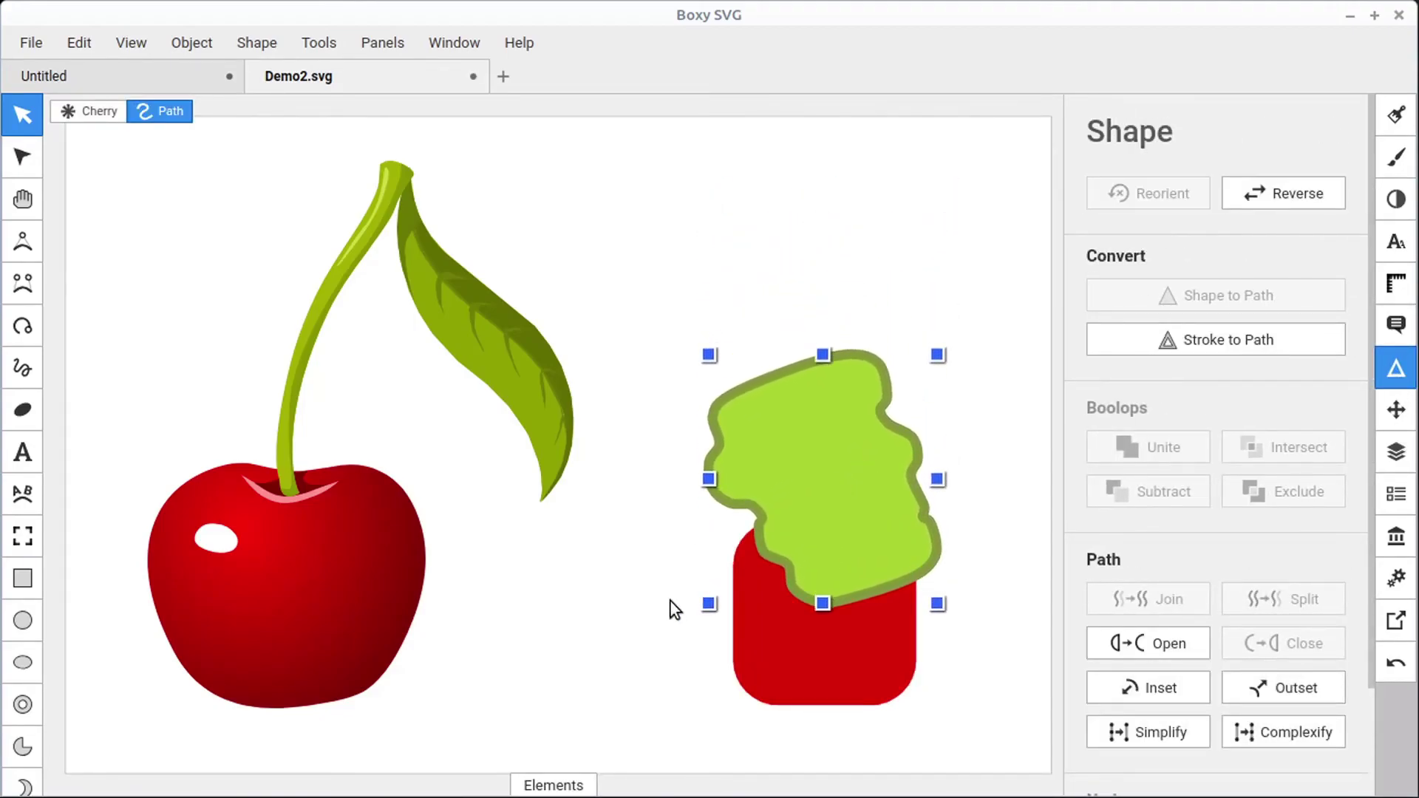
{"action": "left_click", "coordinate": [632, 615]}
{"action": "left_click_drag", "start_coordinate": [643, 275], "coordinate": [983, 742]}
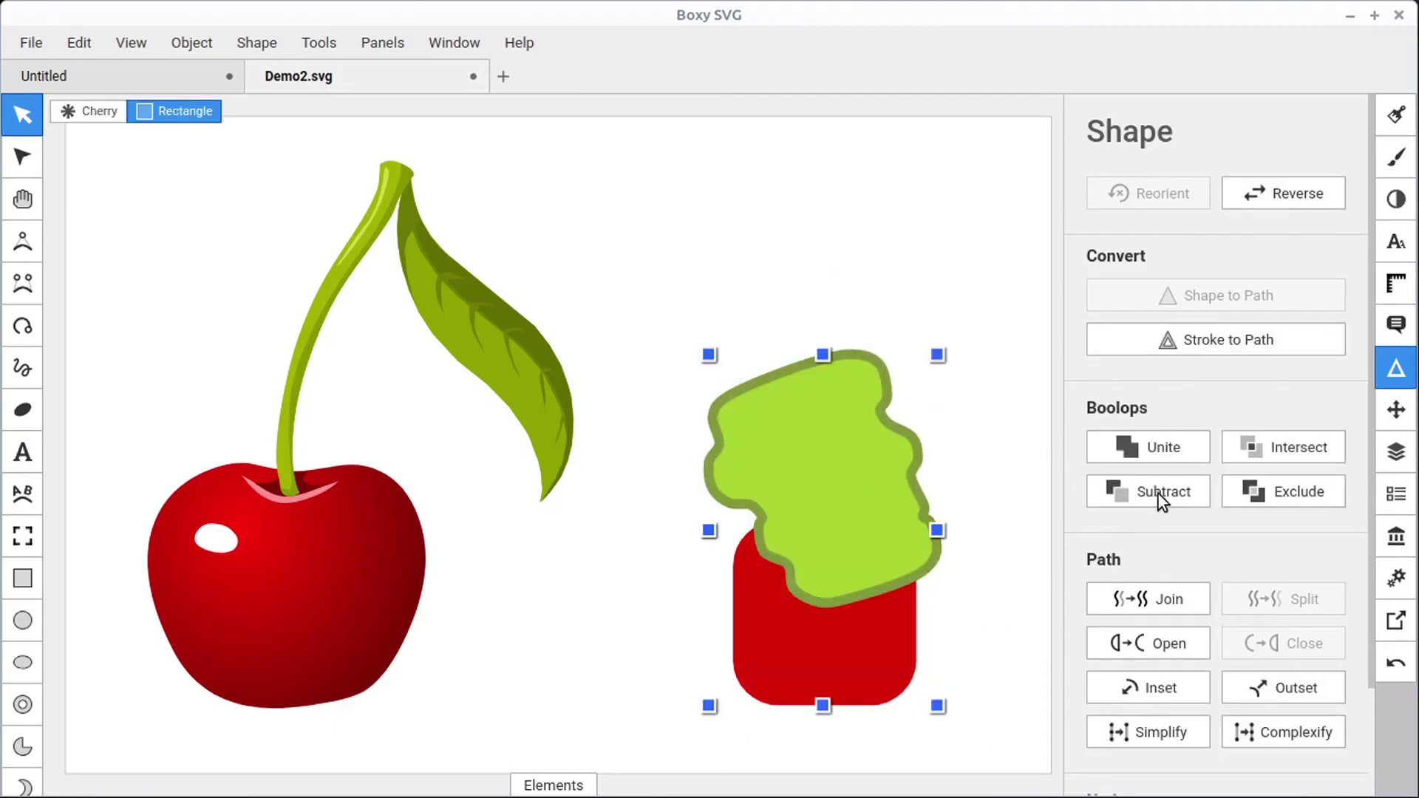
Step: Try Unite on the green shape and red square, moving the united shape up, and try Subtract, undoing each operation
{"action": "left_click", "coordinate": [1156, 447]}
{"action": "left_click_drag", "start_coordinate": [841, 425], "coordinate": [826, 303]}
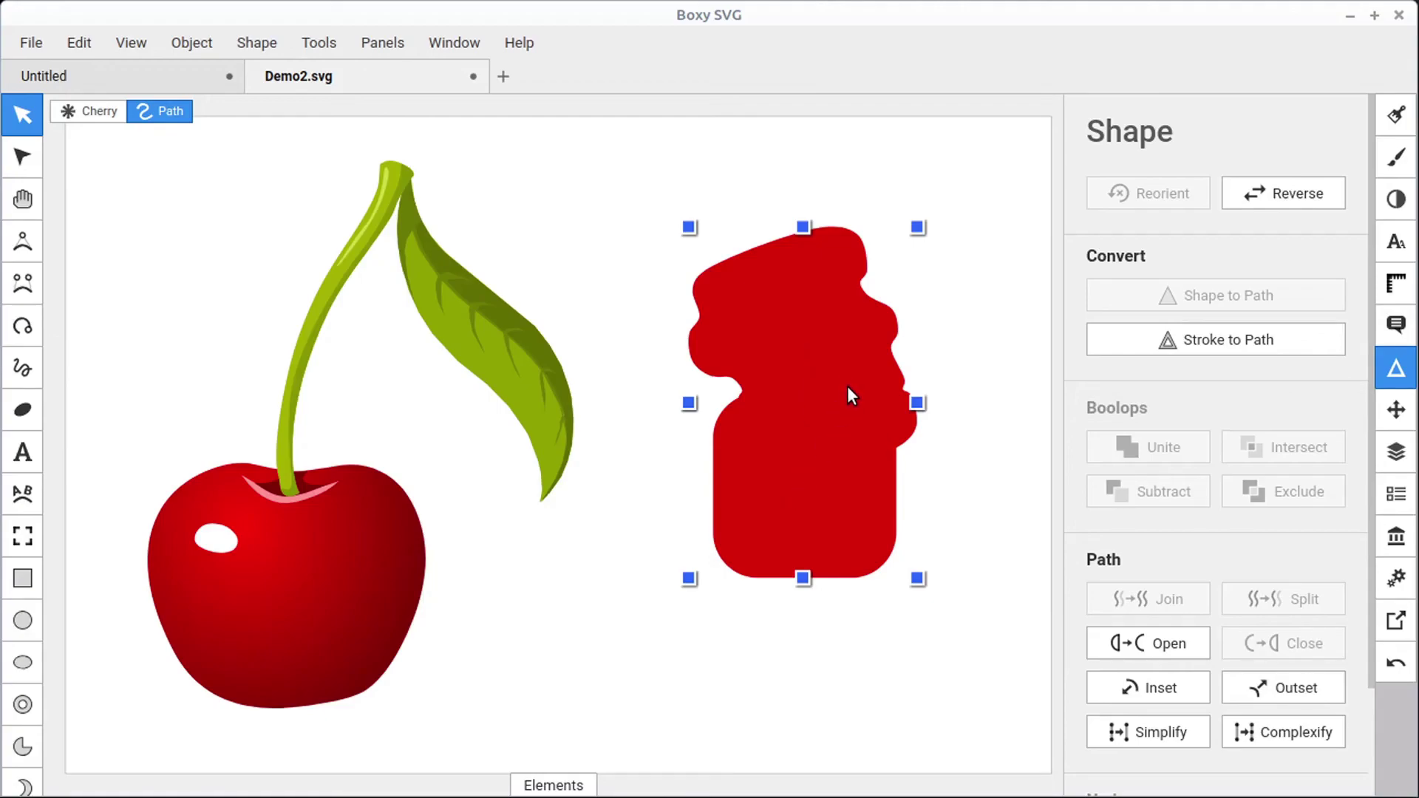
{"action": "key", "text": "ctrl+z"}
{"action": "key", "text": "ctrl+z"}
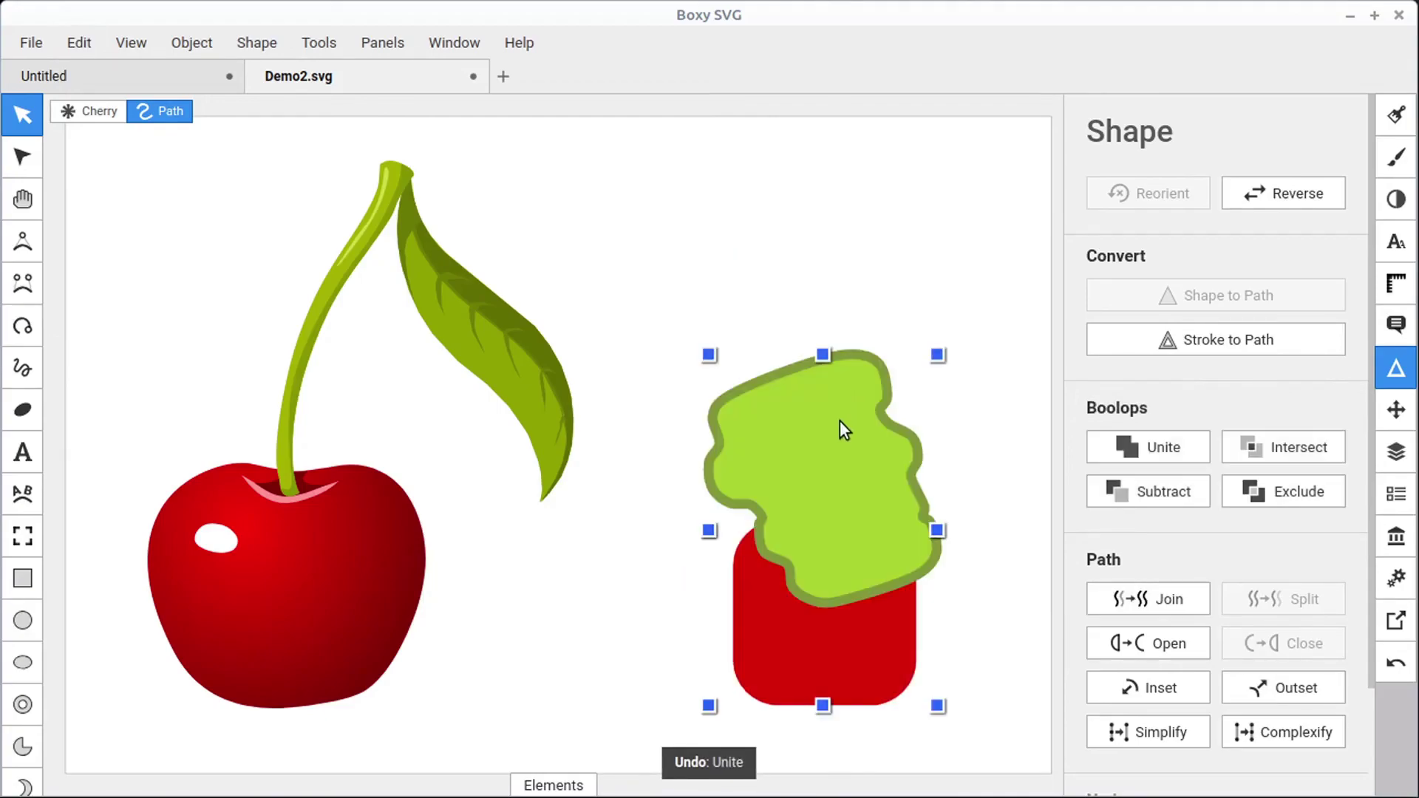
{"action": "left_click", "coordinate": [1169, 488]}
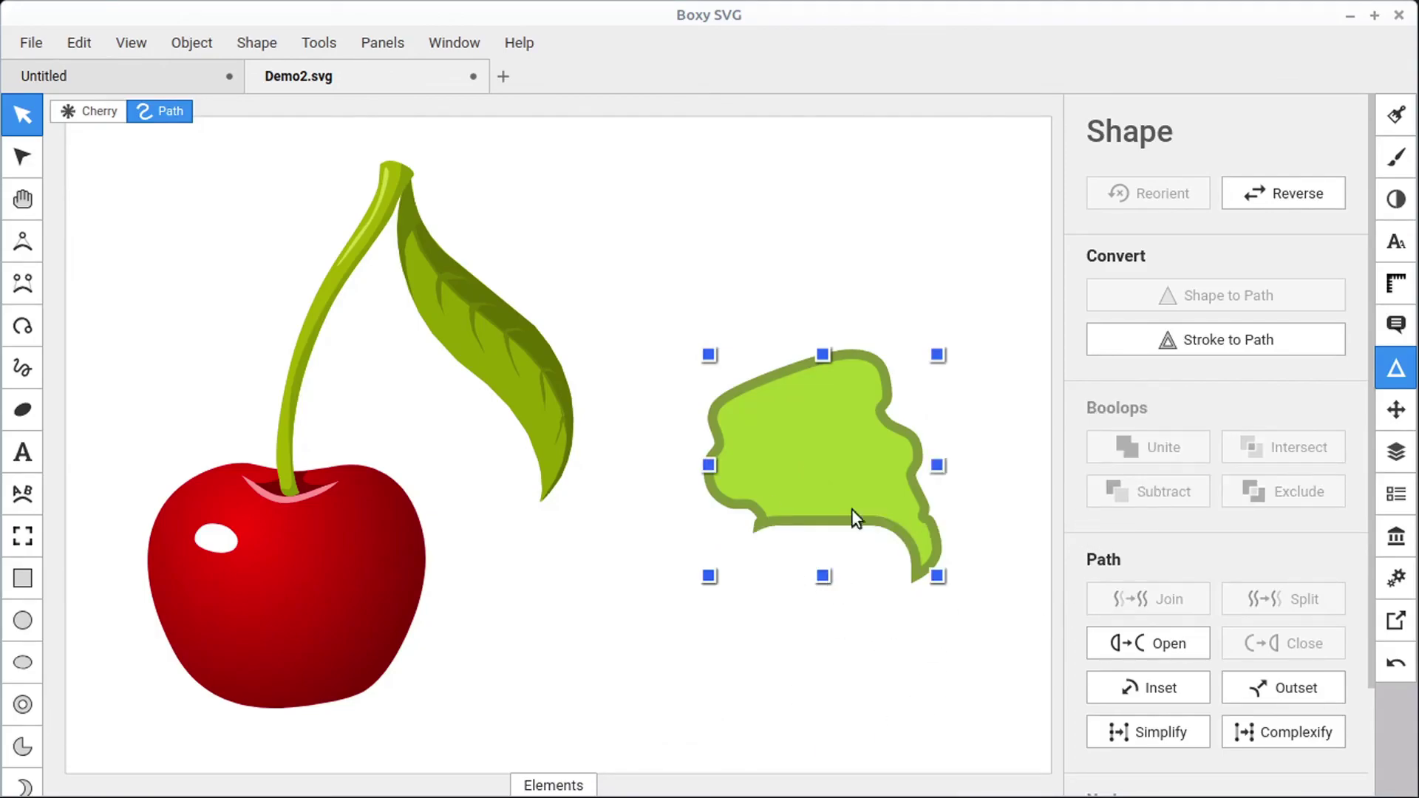
{"action": "key", "text": "ctrl+z"}
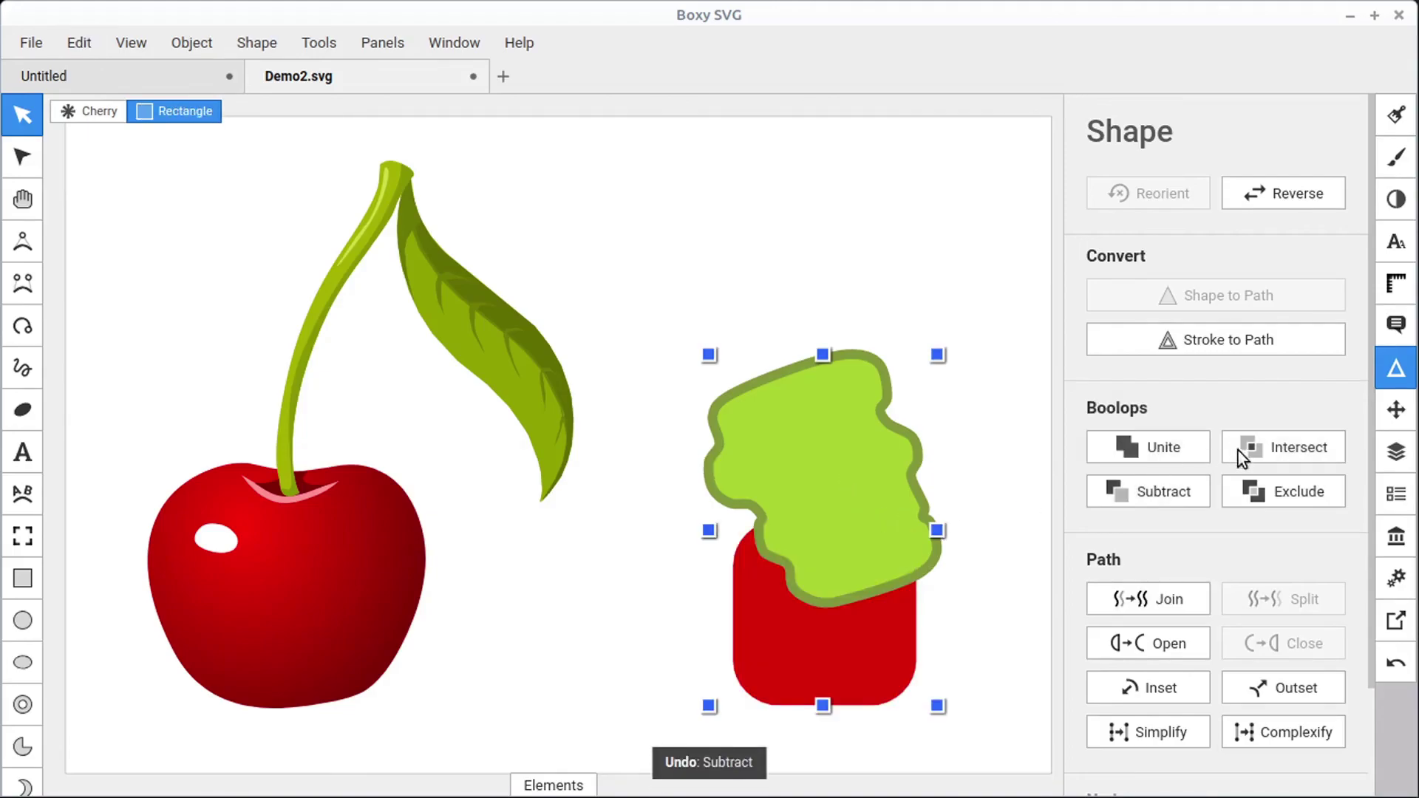
Step: Try Exclude on the green shape and red square, reshape the cut-out by moving two of its nodes, and undo everything
{"action": "left_click", "coordinate": [1292, 495]}
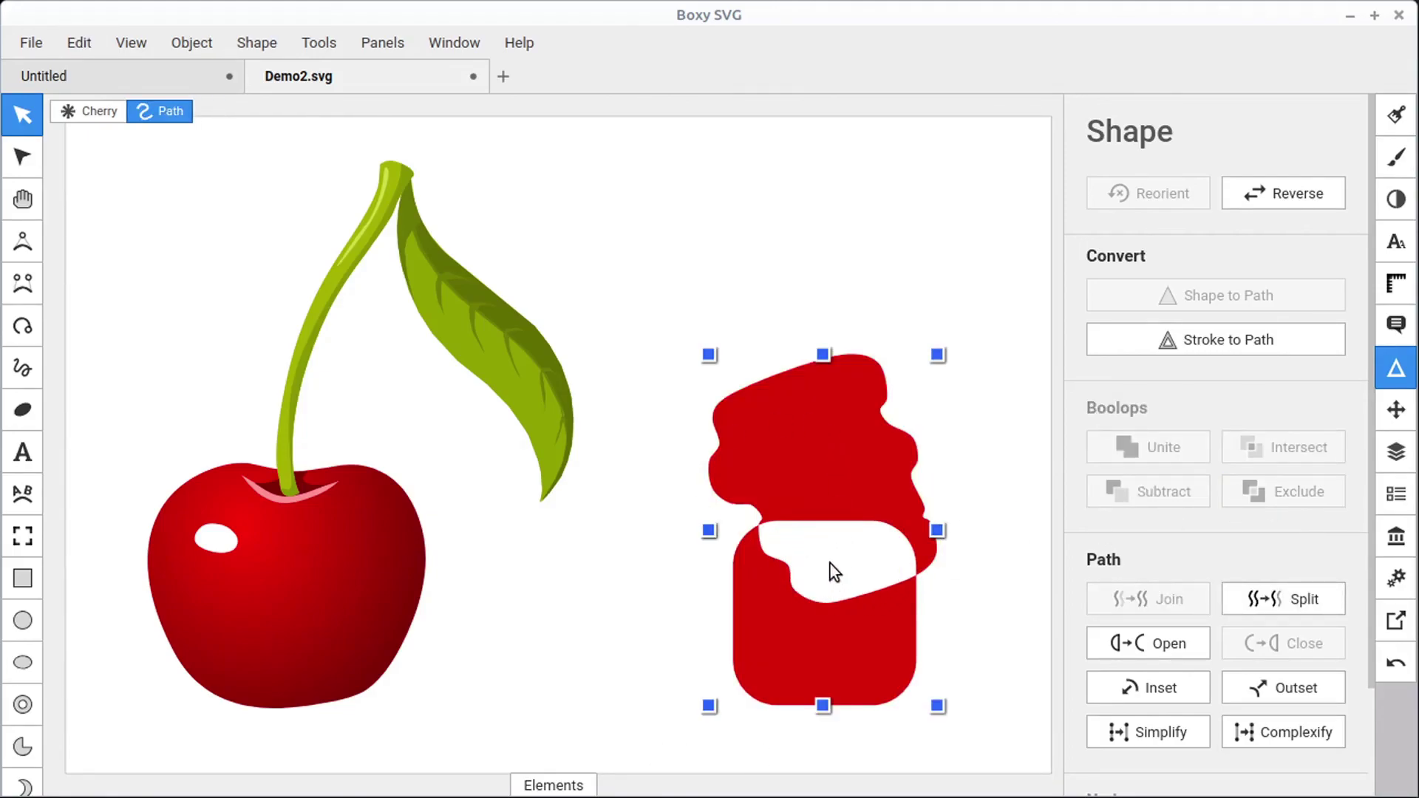
{"action": "double_click", "coordinate": [814, 510]}
{"action": "left_click_drag", "start_coordinate": [871, 520], "coordinate": [826, 473]}
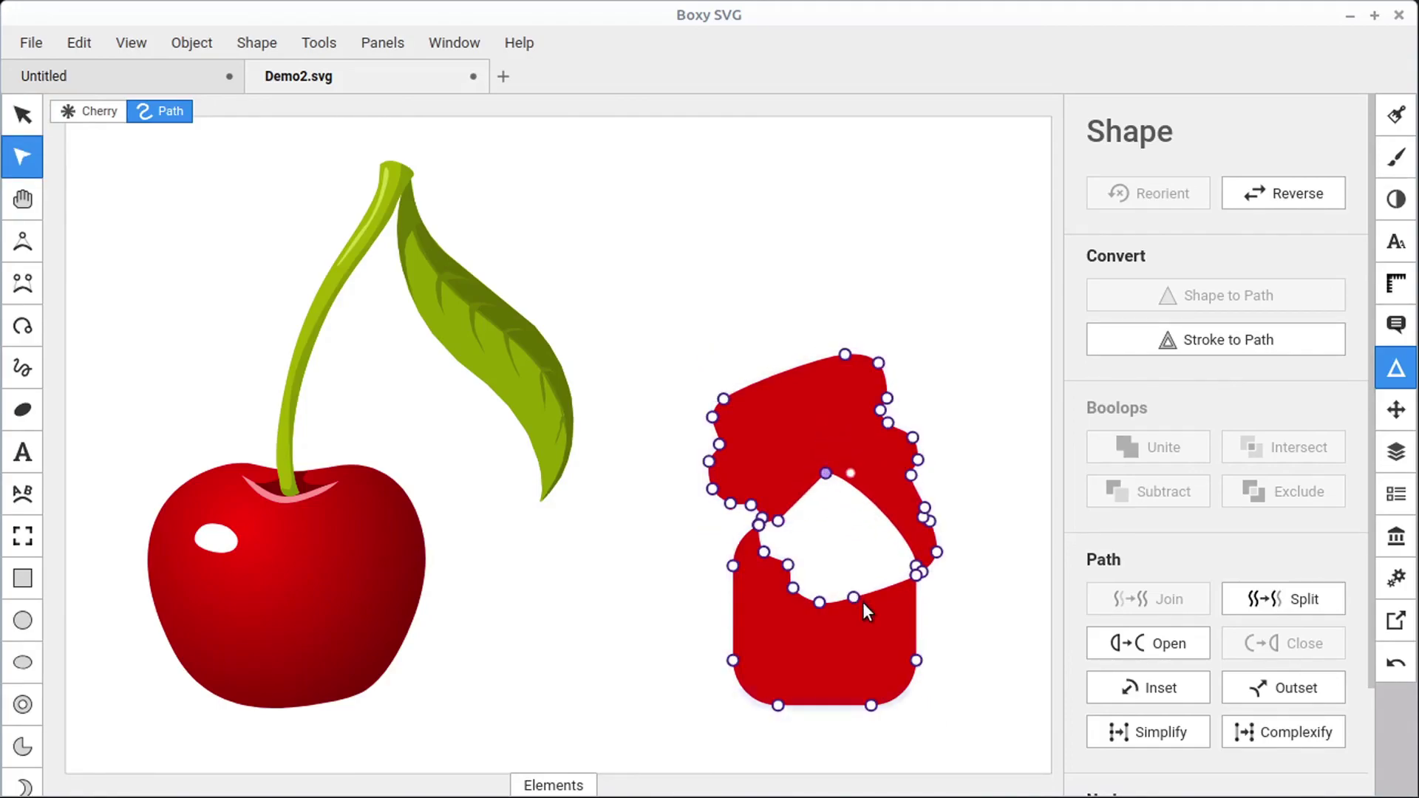
{"action": "left_click_drag", "start_coordinate": [855, 597], "coordinate": [863, 608]}
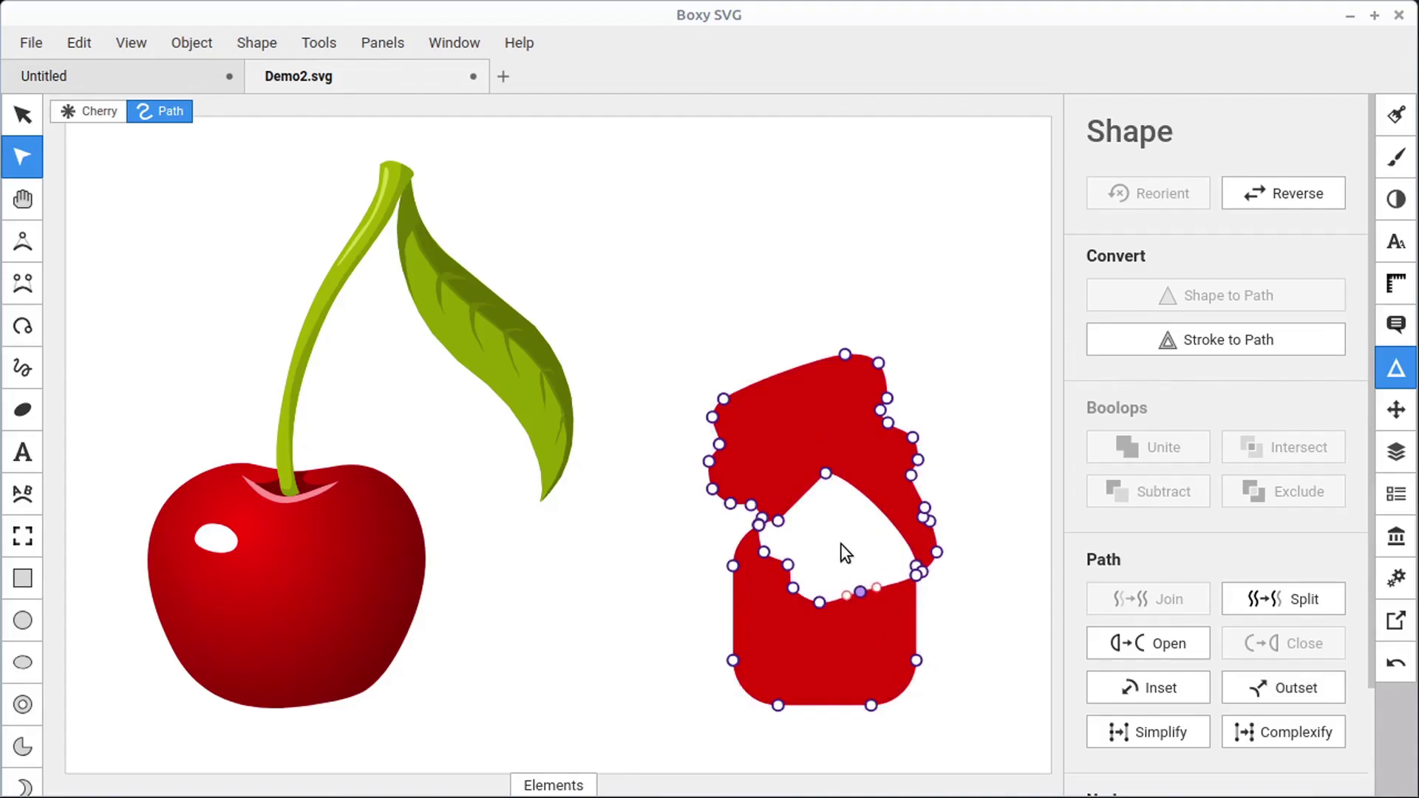
{"action": "key", "text": "ctrl+z"}
{"action": "key", "text": "ctrl+z"}
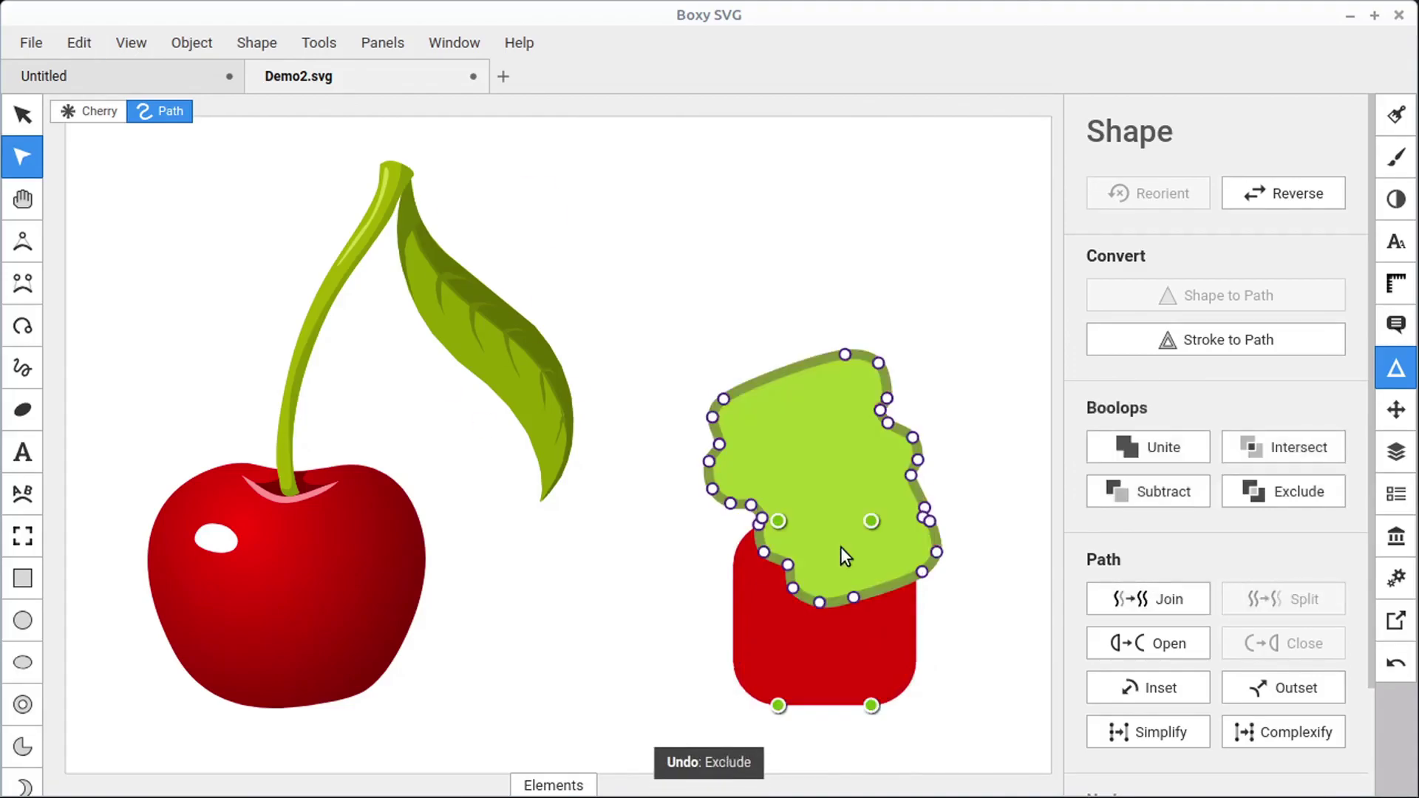
Step: Try Intersect on the green shape and red square, and undo it
{"action": "left_click", "coordinate": [1277, 450]}
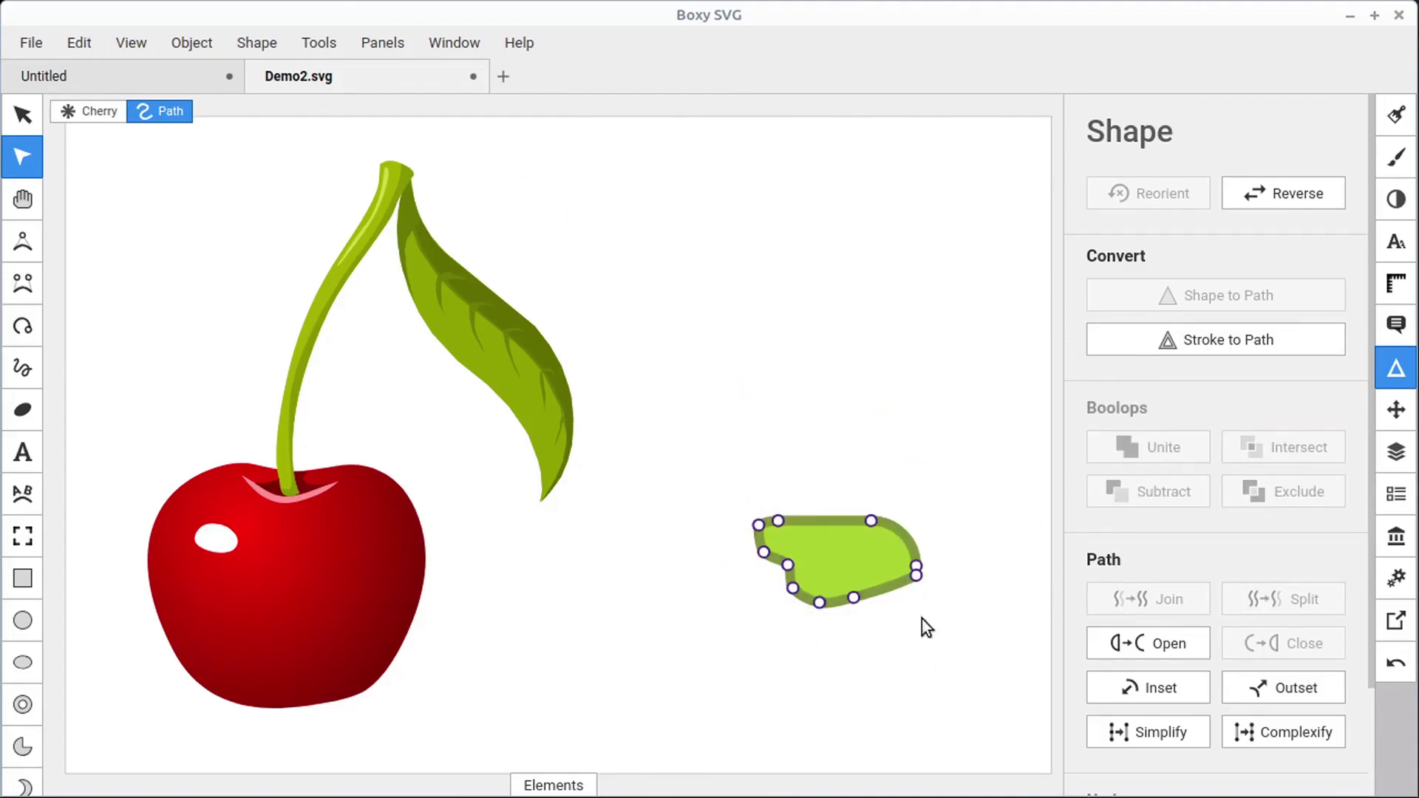
{"action": "key", "text": "ctrl+z"}
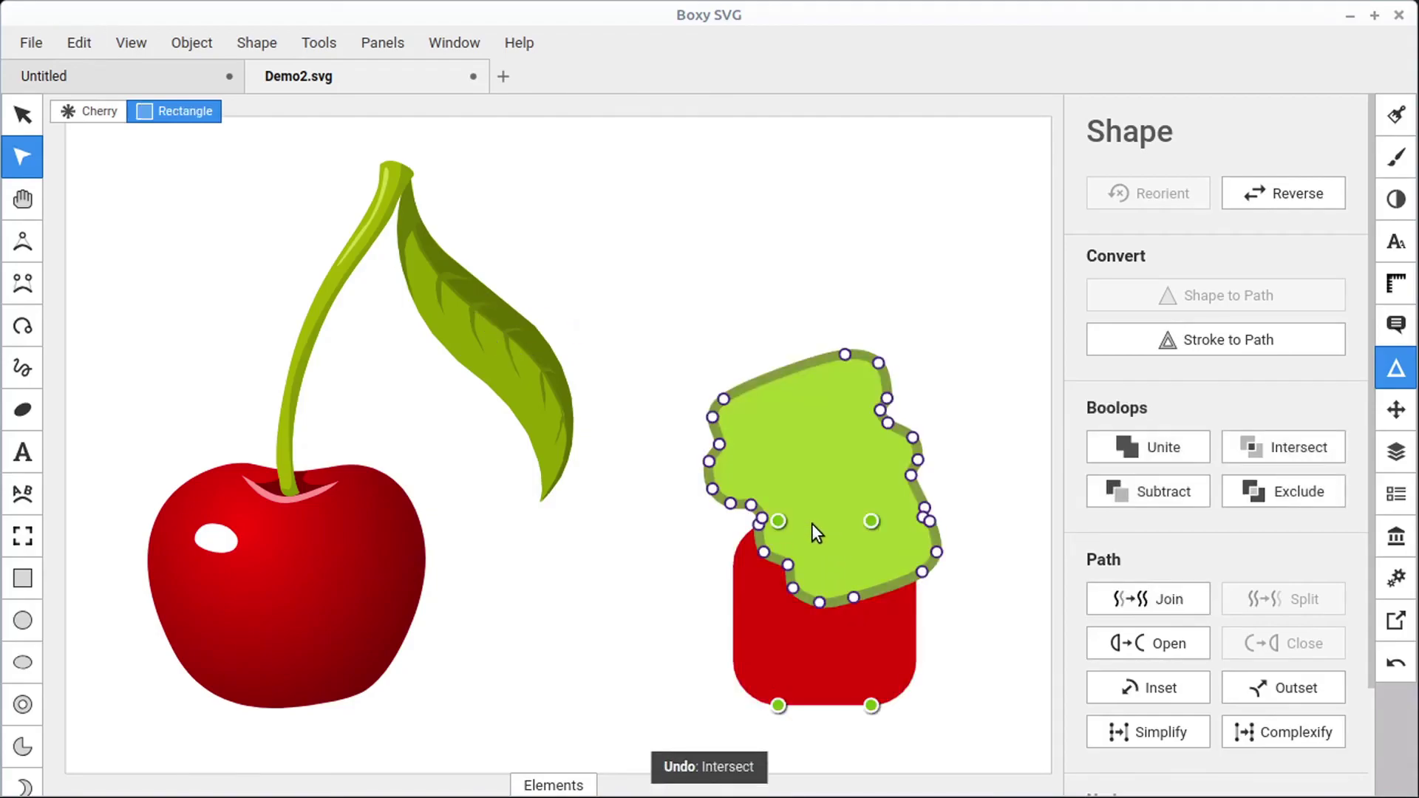